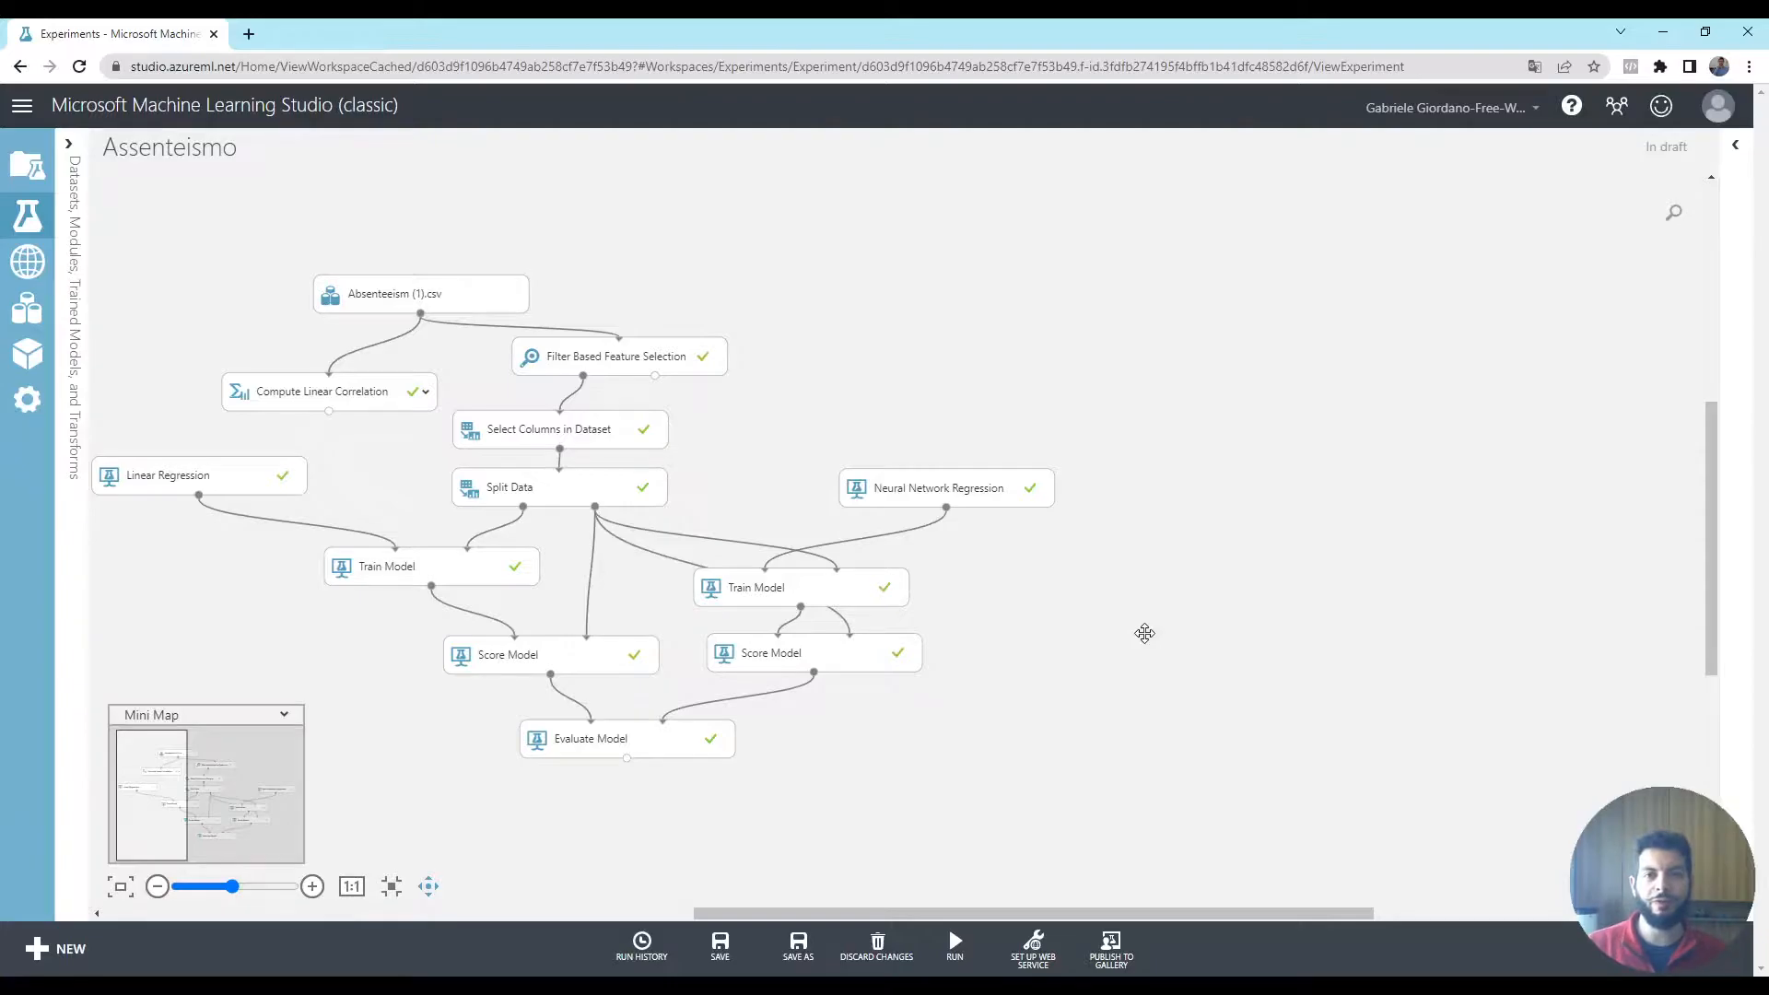
Switch to the LEGGIMI.TXT note in Notepad, review the assignment's cluster analysis task and required tools, and minimize the note
{"action": "key", "text": "alt+Tab"}
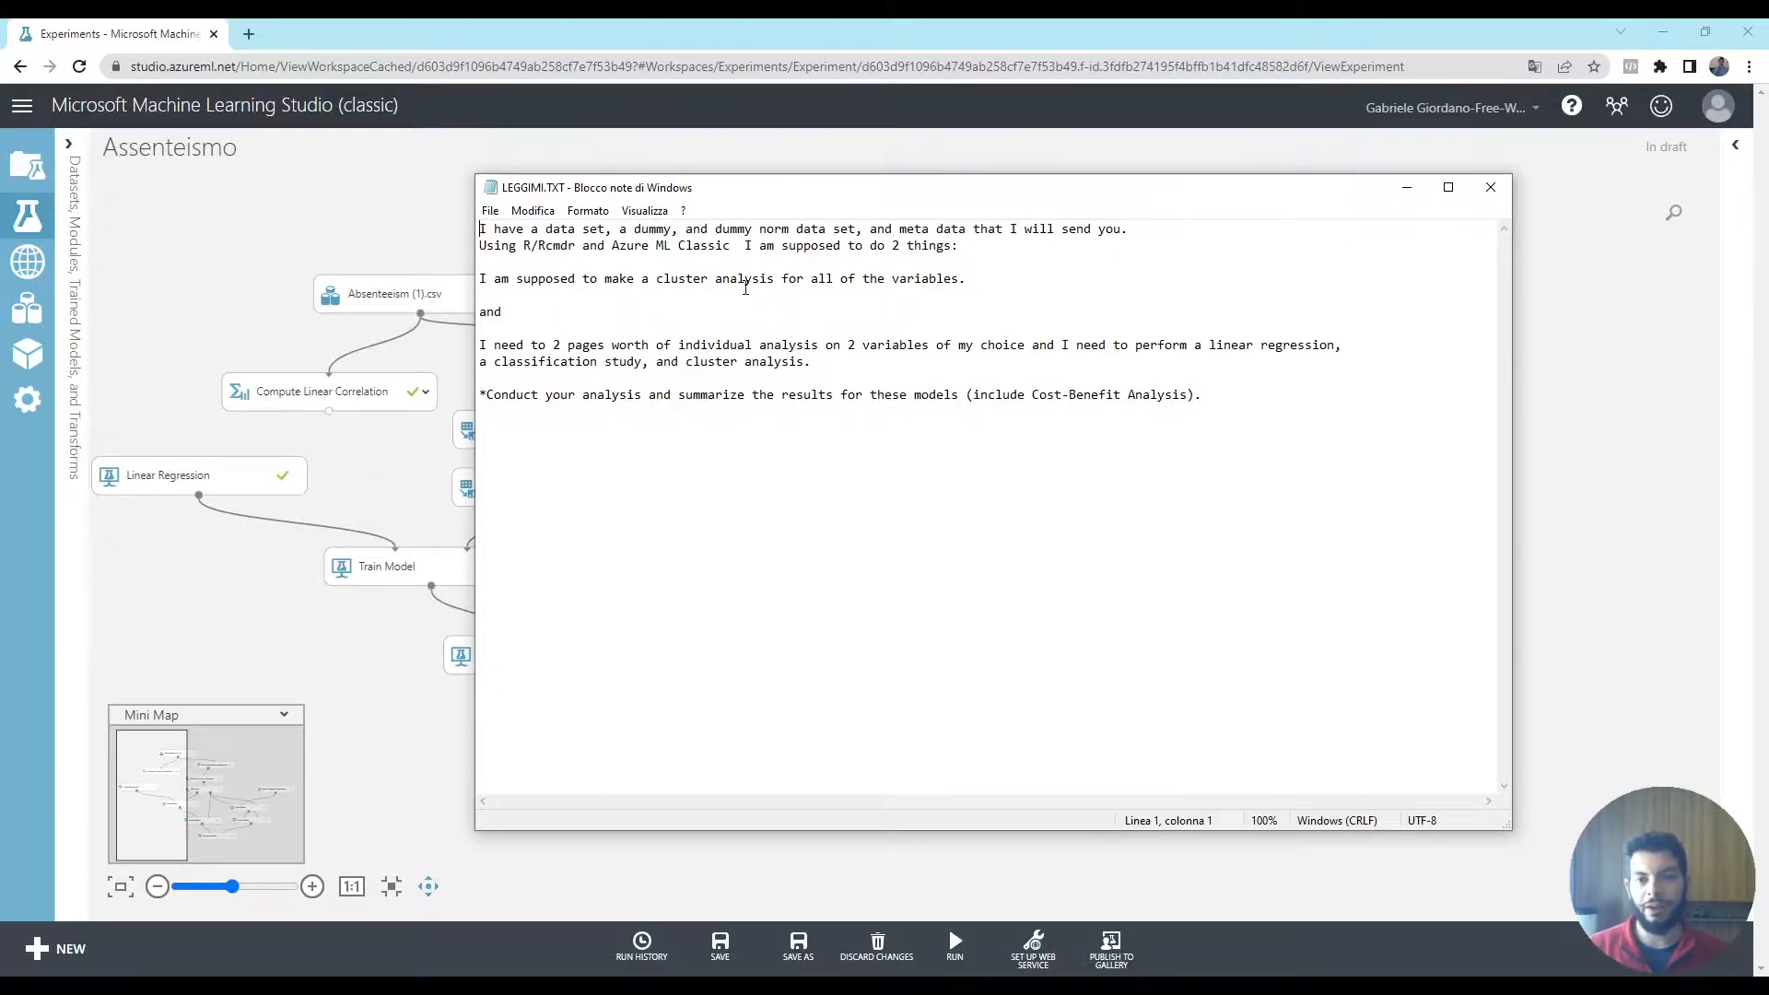
{"action": "left_click_drag", "start_coordinate": [774, 280], "coordinate": [656, 279]}
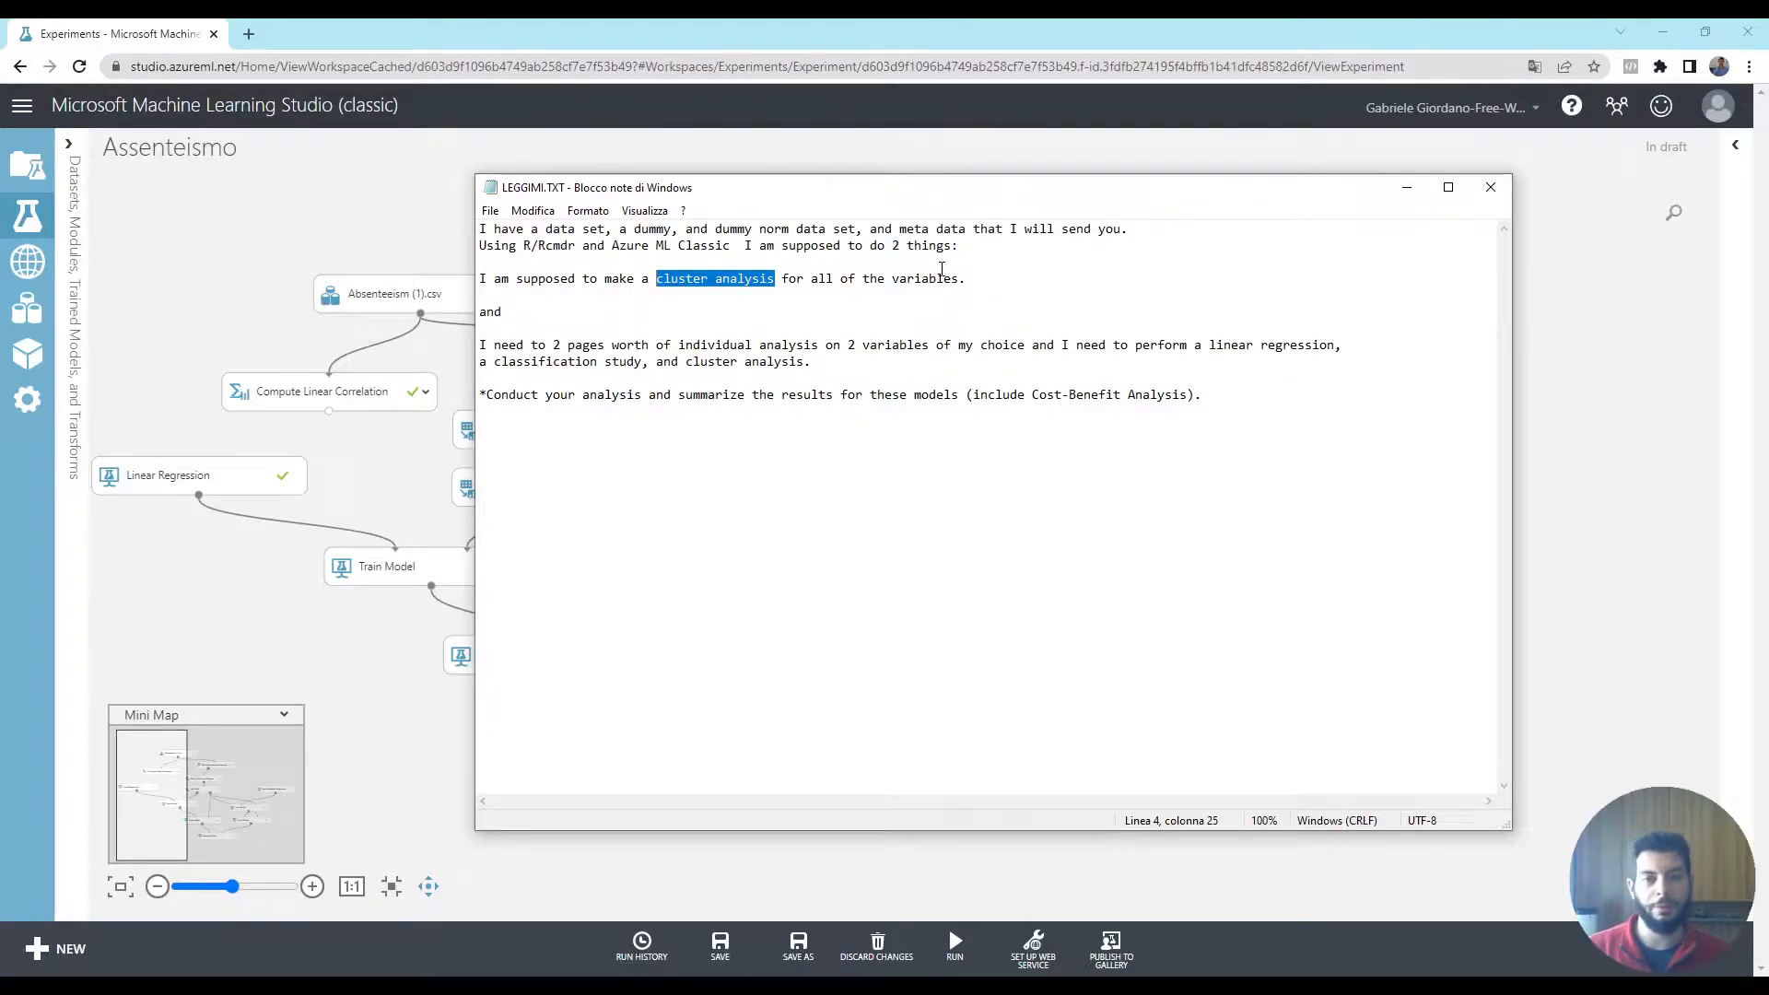
{"action": "left_click_drag", "start_coordinate": [731, 246], "coordinate": [612, 246]}
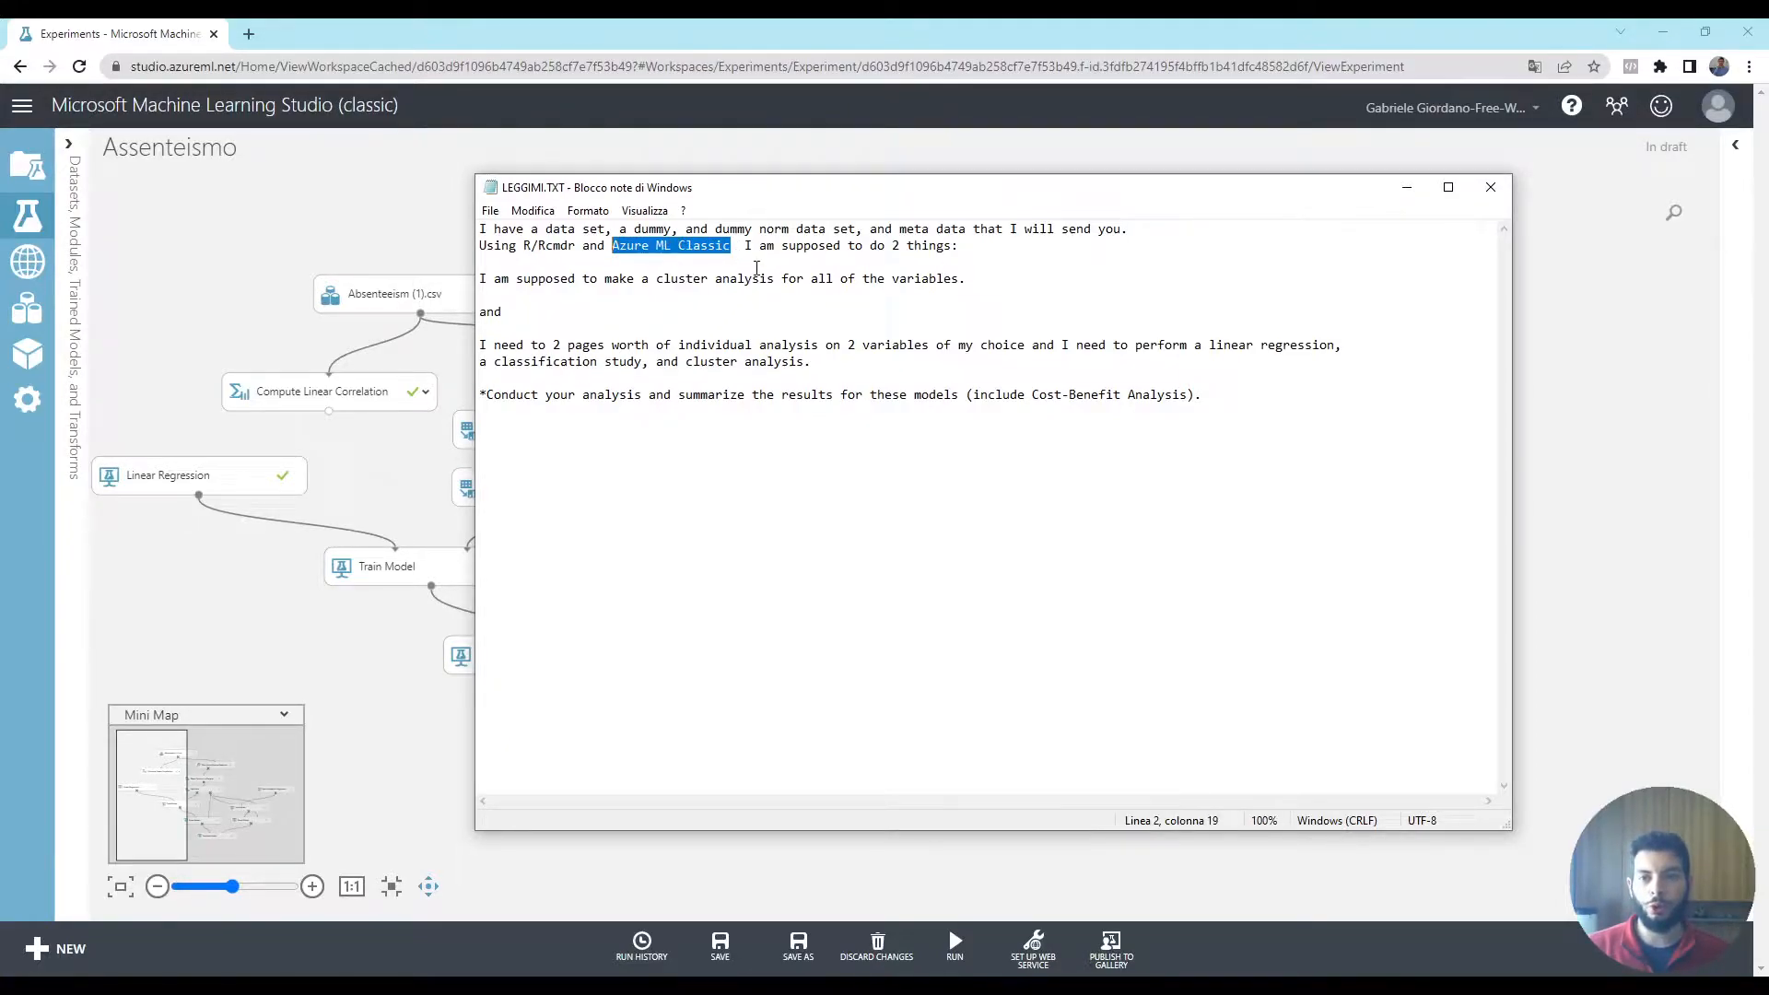
{"action": "left_click_drag", "start_coordinate": [518, 246], "coordinate": [576, 247]}
{"action": "left_click", "coordinate": [1407, 187]}
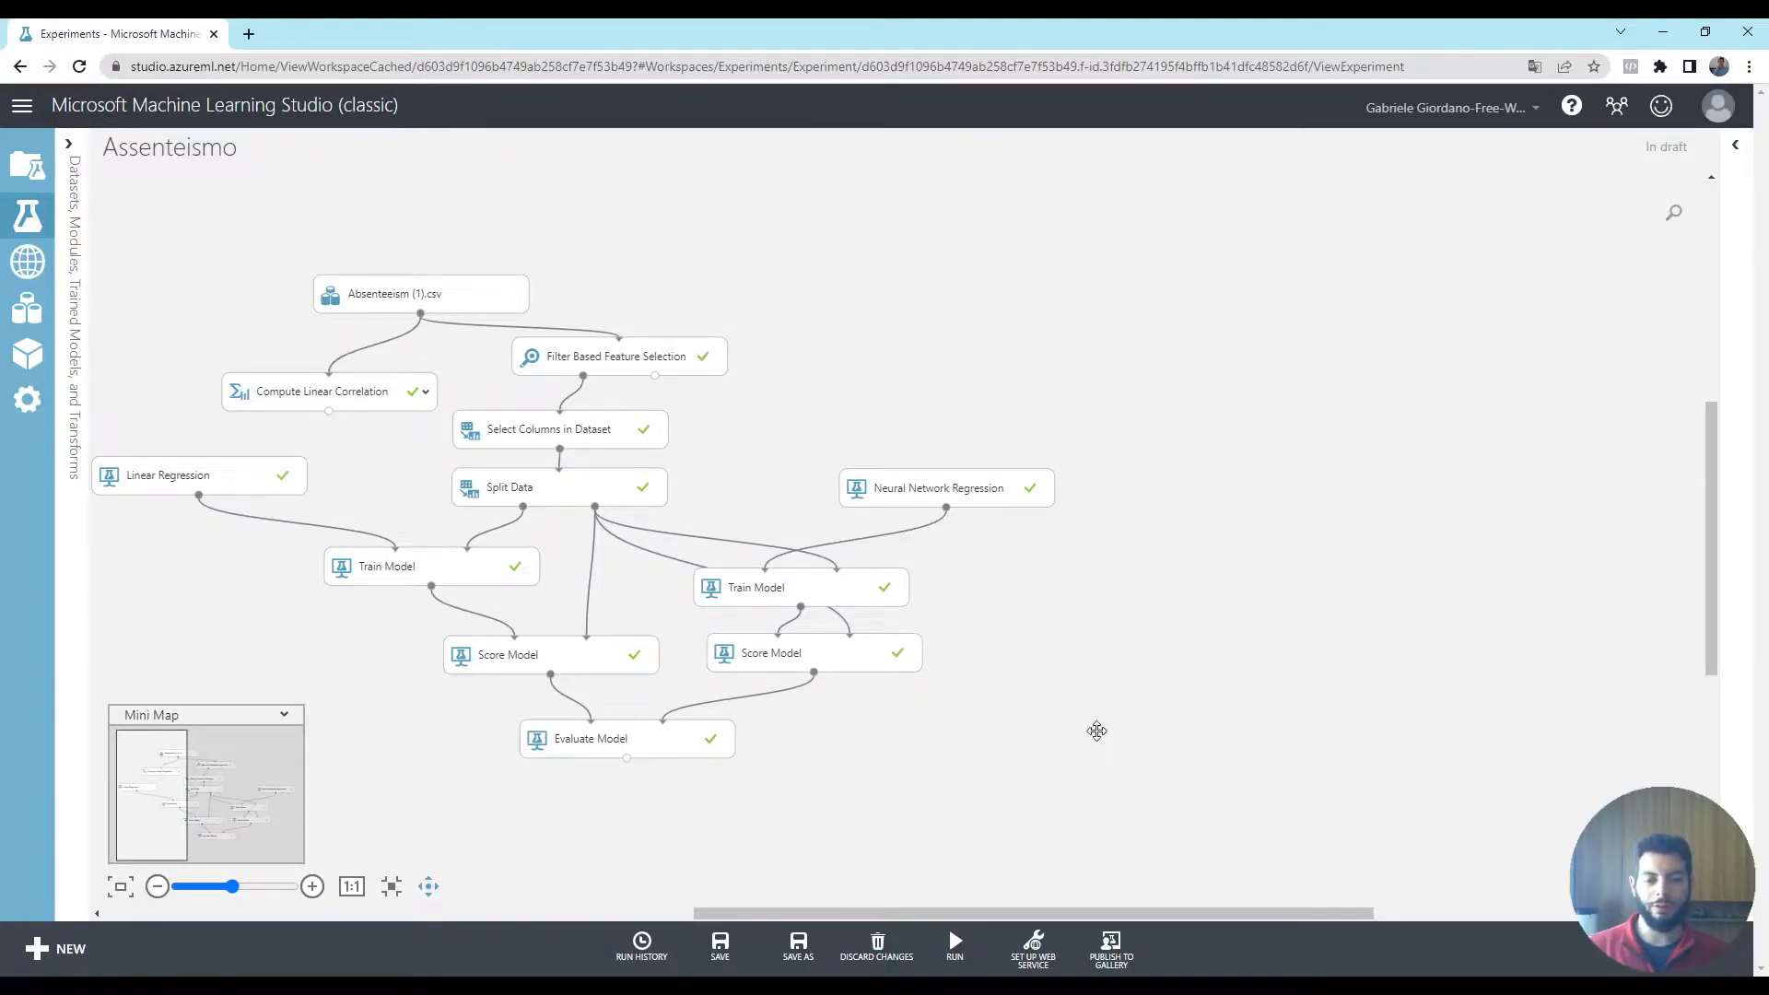
Visualize the Absenteeism (1).csv dataset and view the statistics of Month of absence, Day of the week, Seasons and Transportation expense
{"action": "left_click_drag", "start_coordinate": [1150, 911], "coordinate": [1070, 911]}
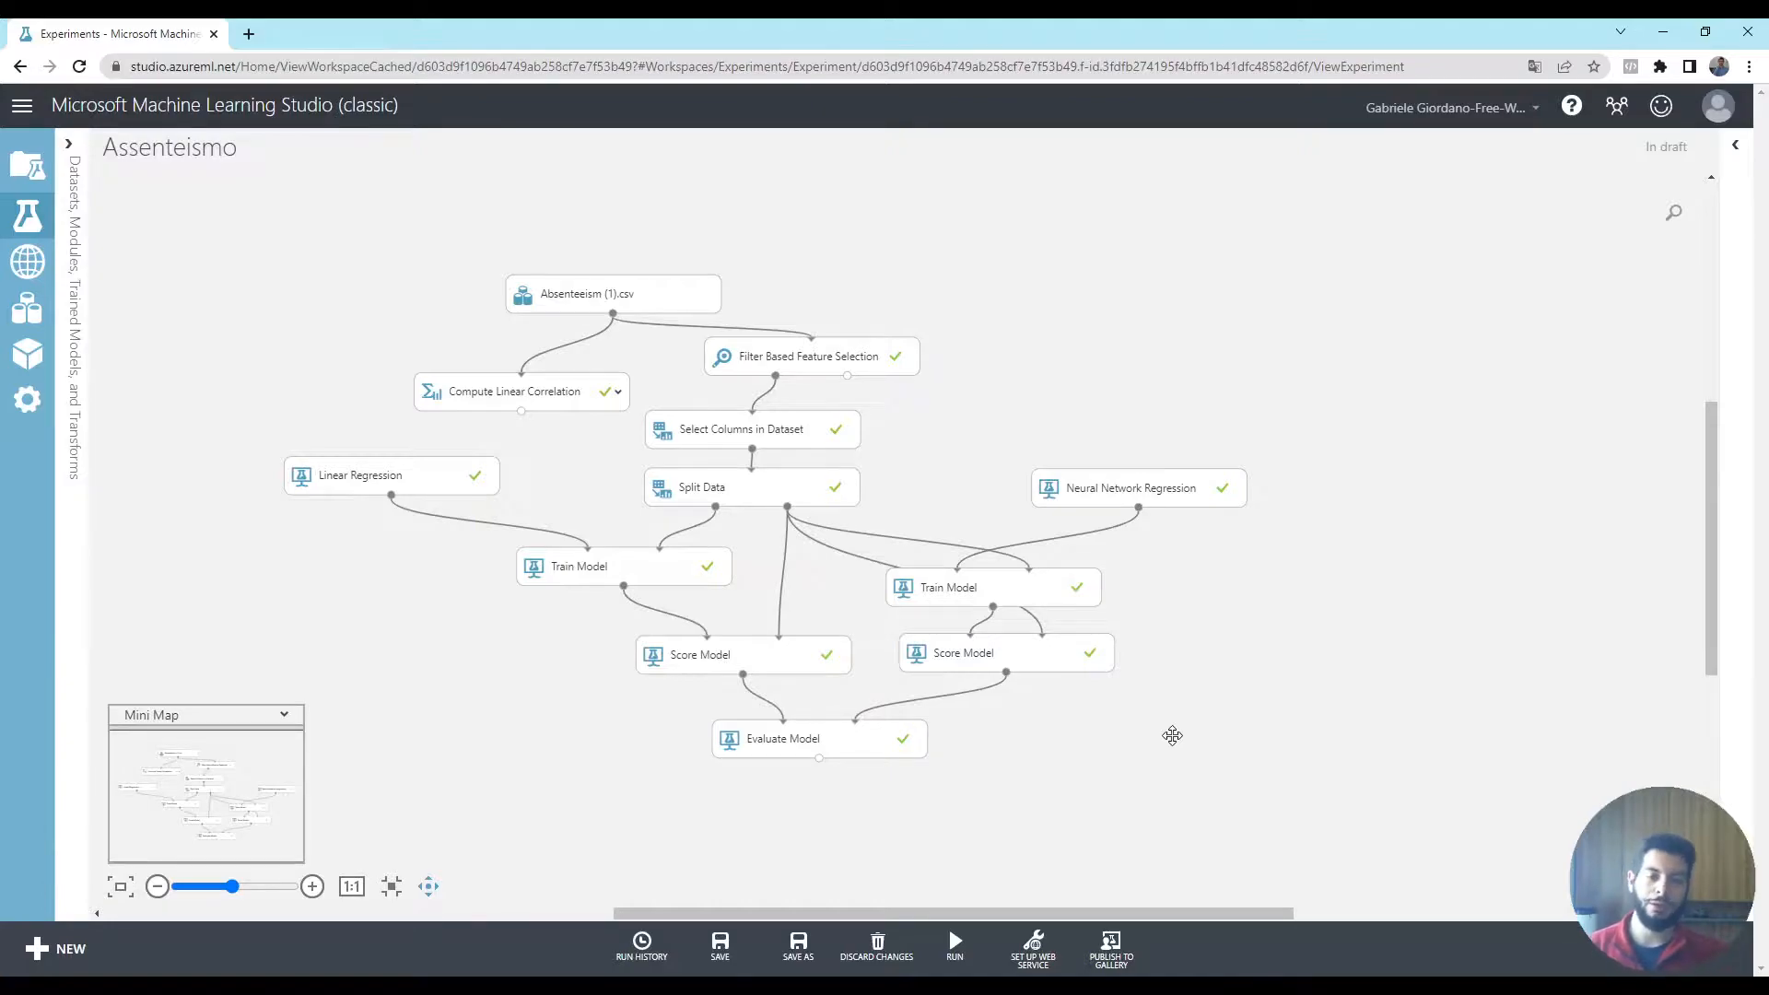
{"action": "right_click", "coordinate": [613, 314]}
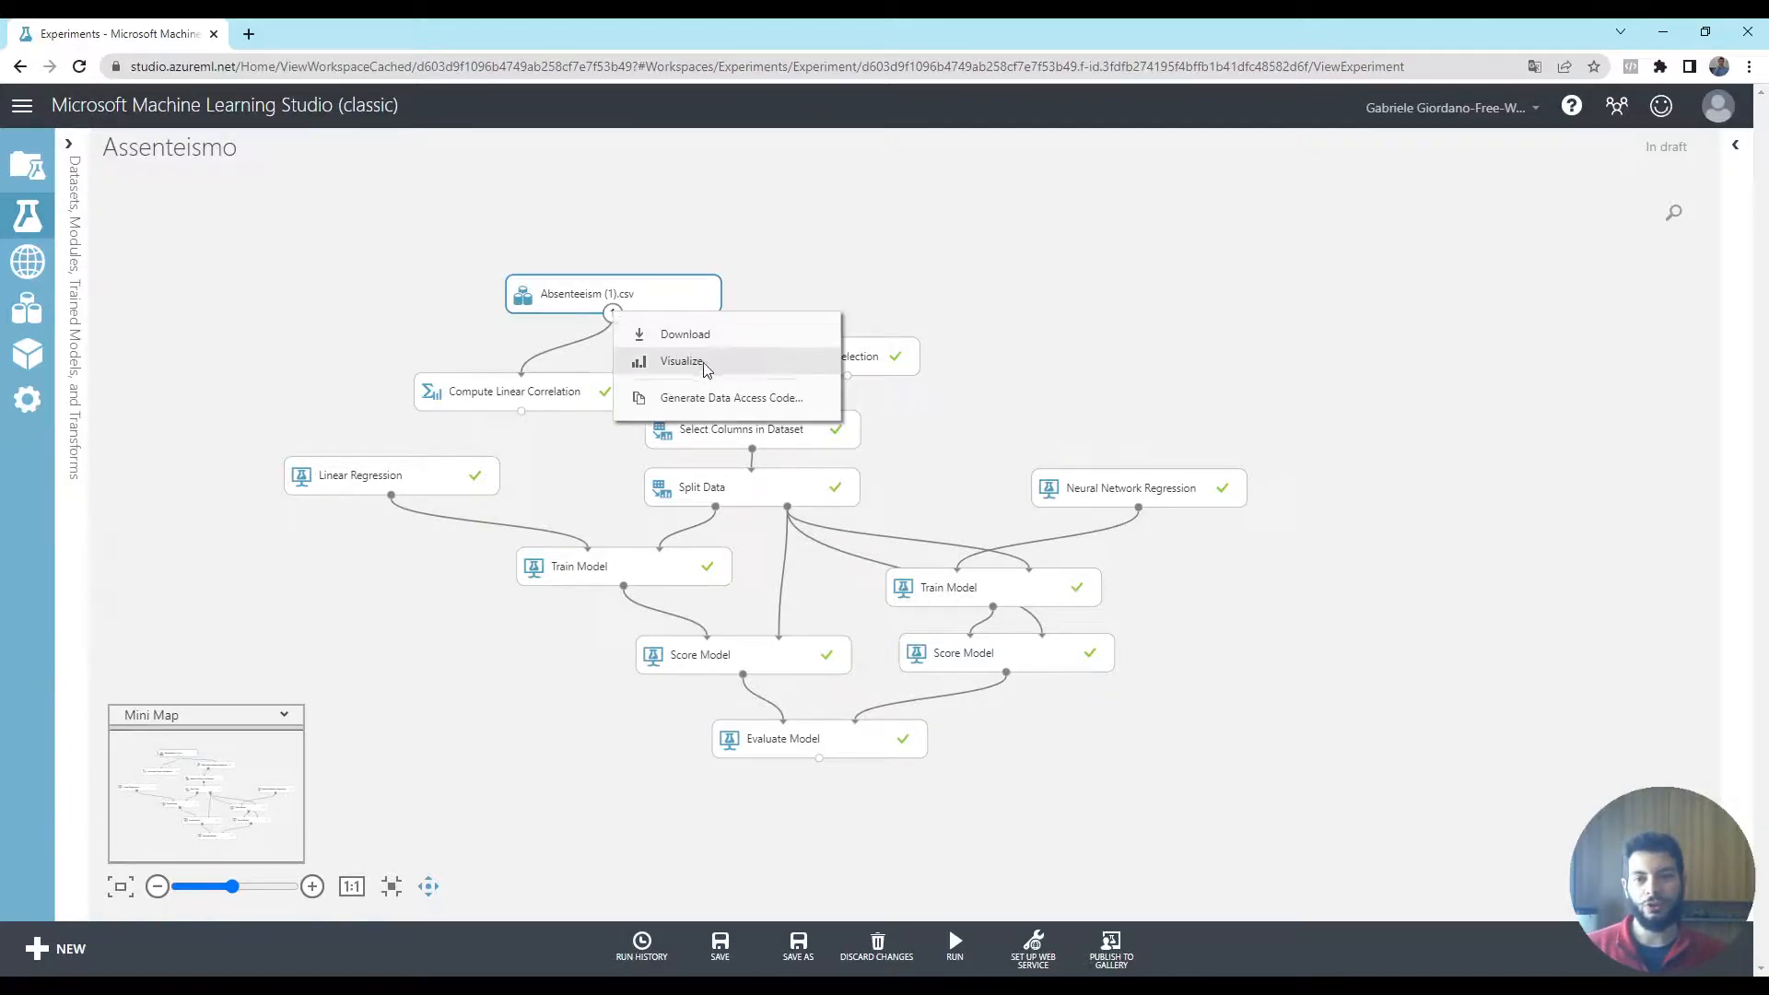
{"action": "left_click", "coordinate": [725, 372]}
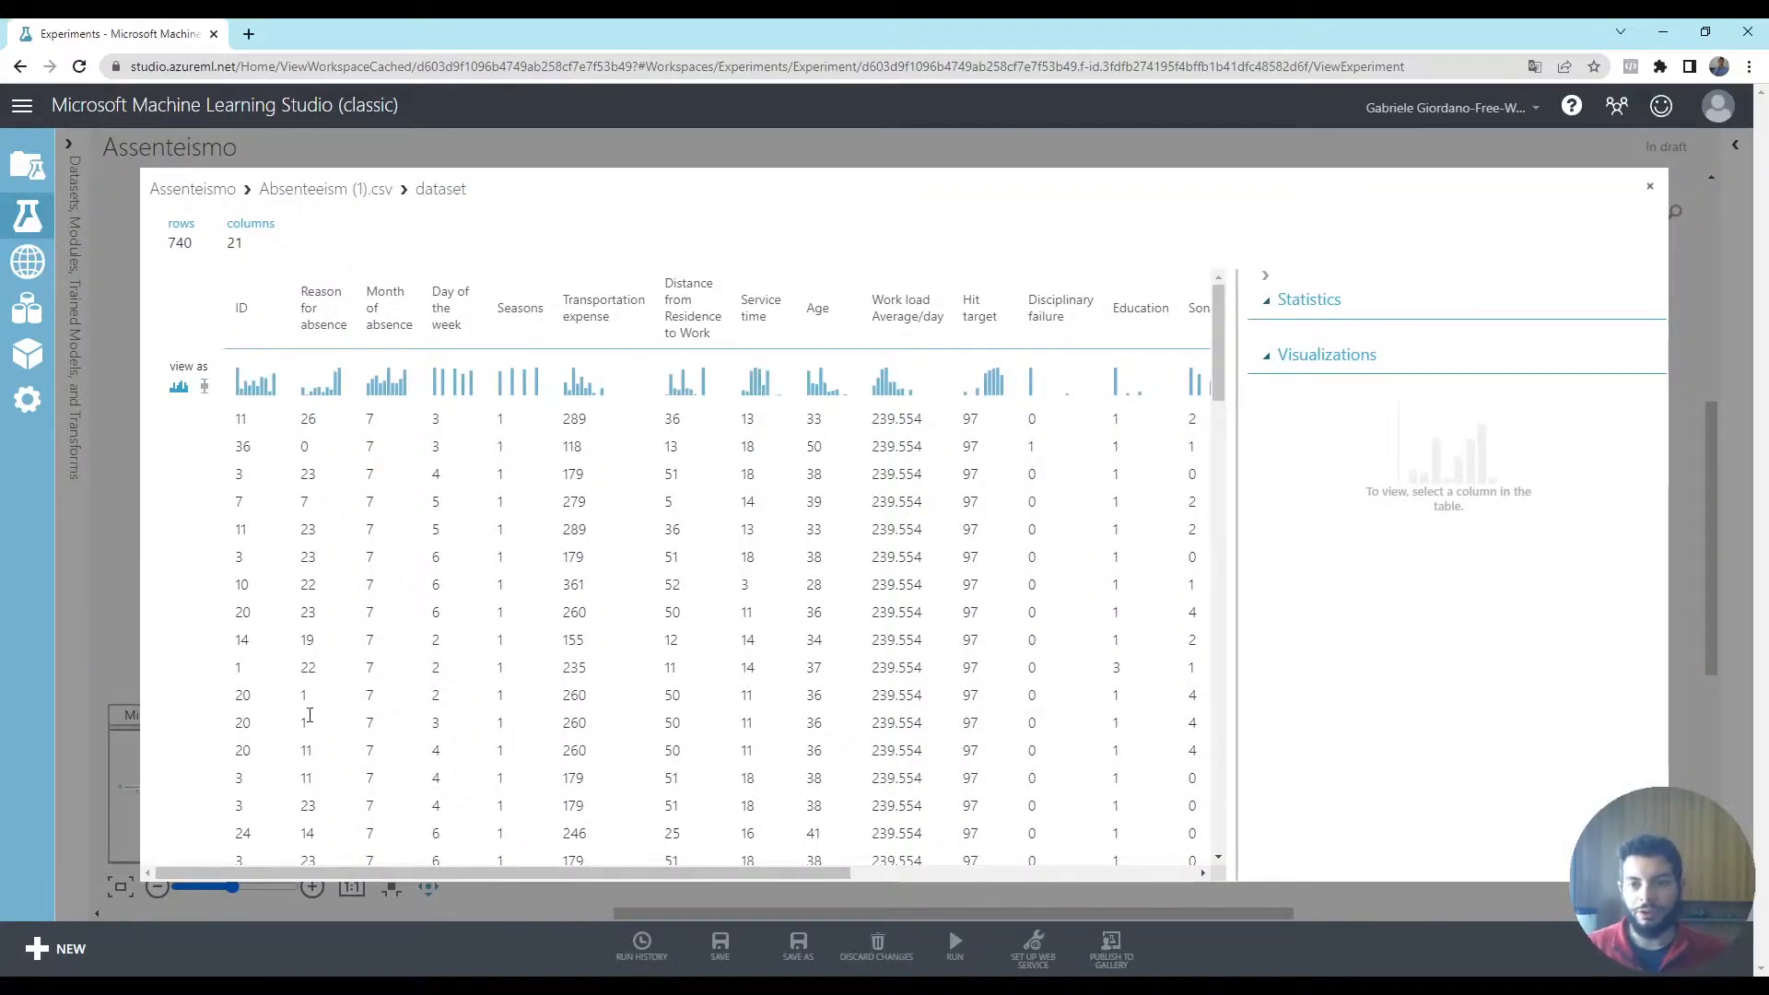
{"action": "left_click_drag", "start_coordinate": [300, 287], "coordinate": [350, 330]}
{"action": "left_click", "coordinate": [387, 318]}
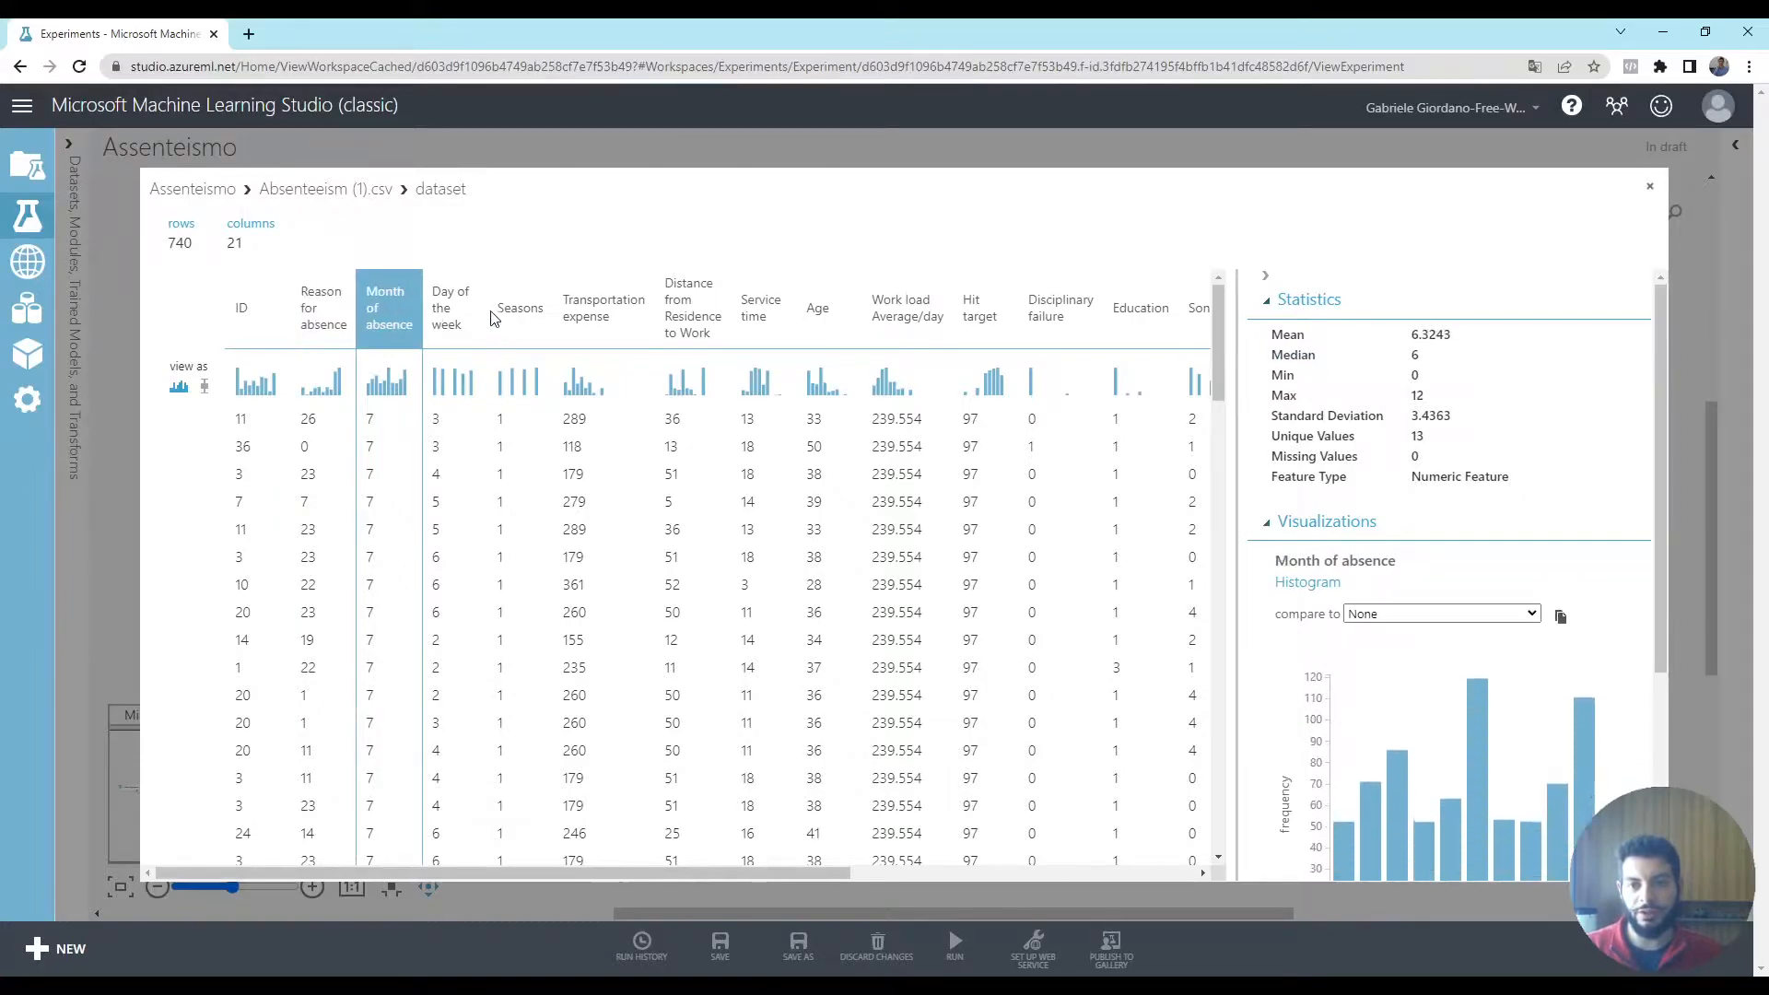
{"action": "left_click", "coordinate": [458, 332]}
{"action": "left_click", "coordinate": [521, 313]}
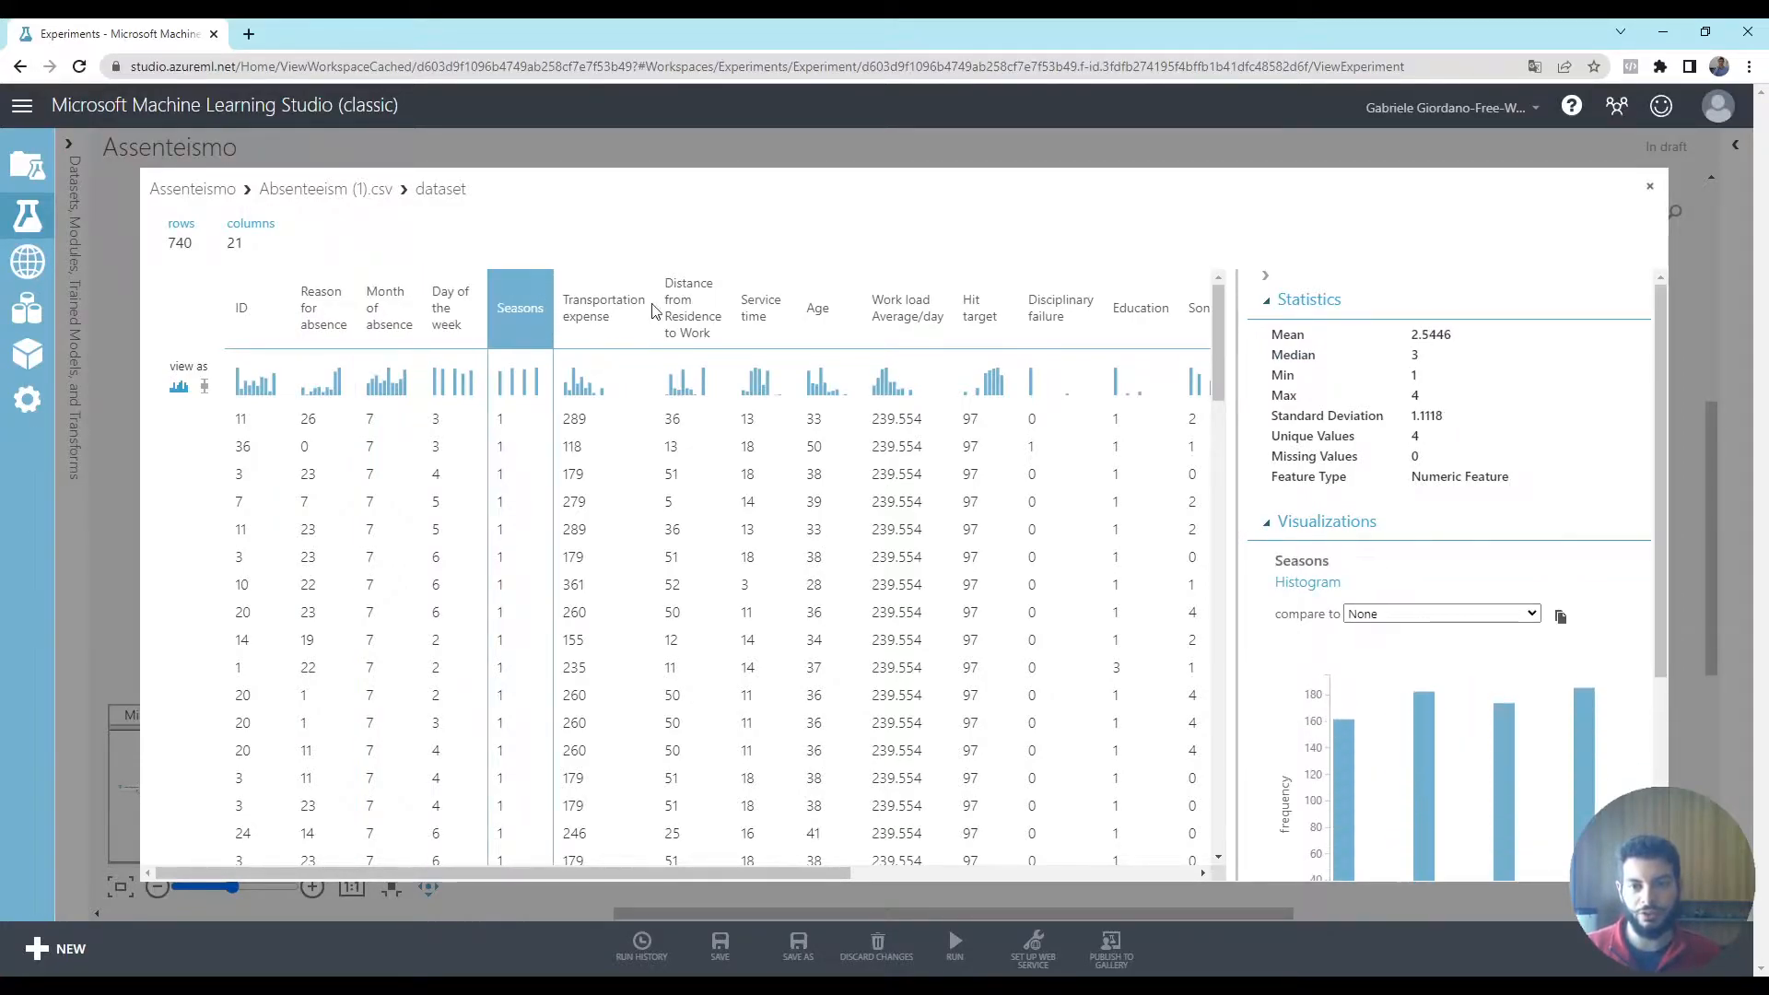
{"action": "left_click", "coordinate": [603, 313]}
Browse the dataset's remaining columns, examine the statistics and histogram of Absenteeism time in hours, and close the visualization
{"action": "left_click_drag", "start_coordinate": [766, 874], "coordinate": [988, 876]}
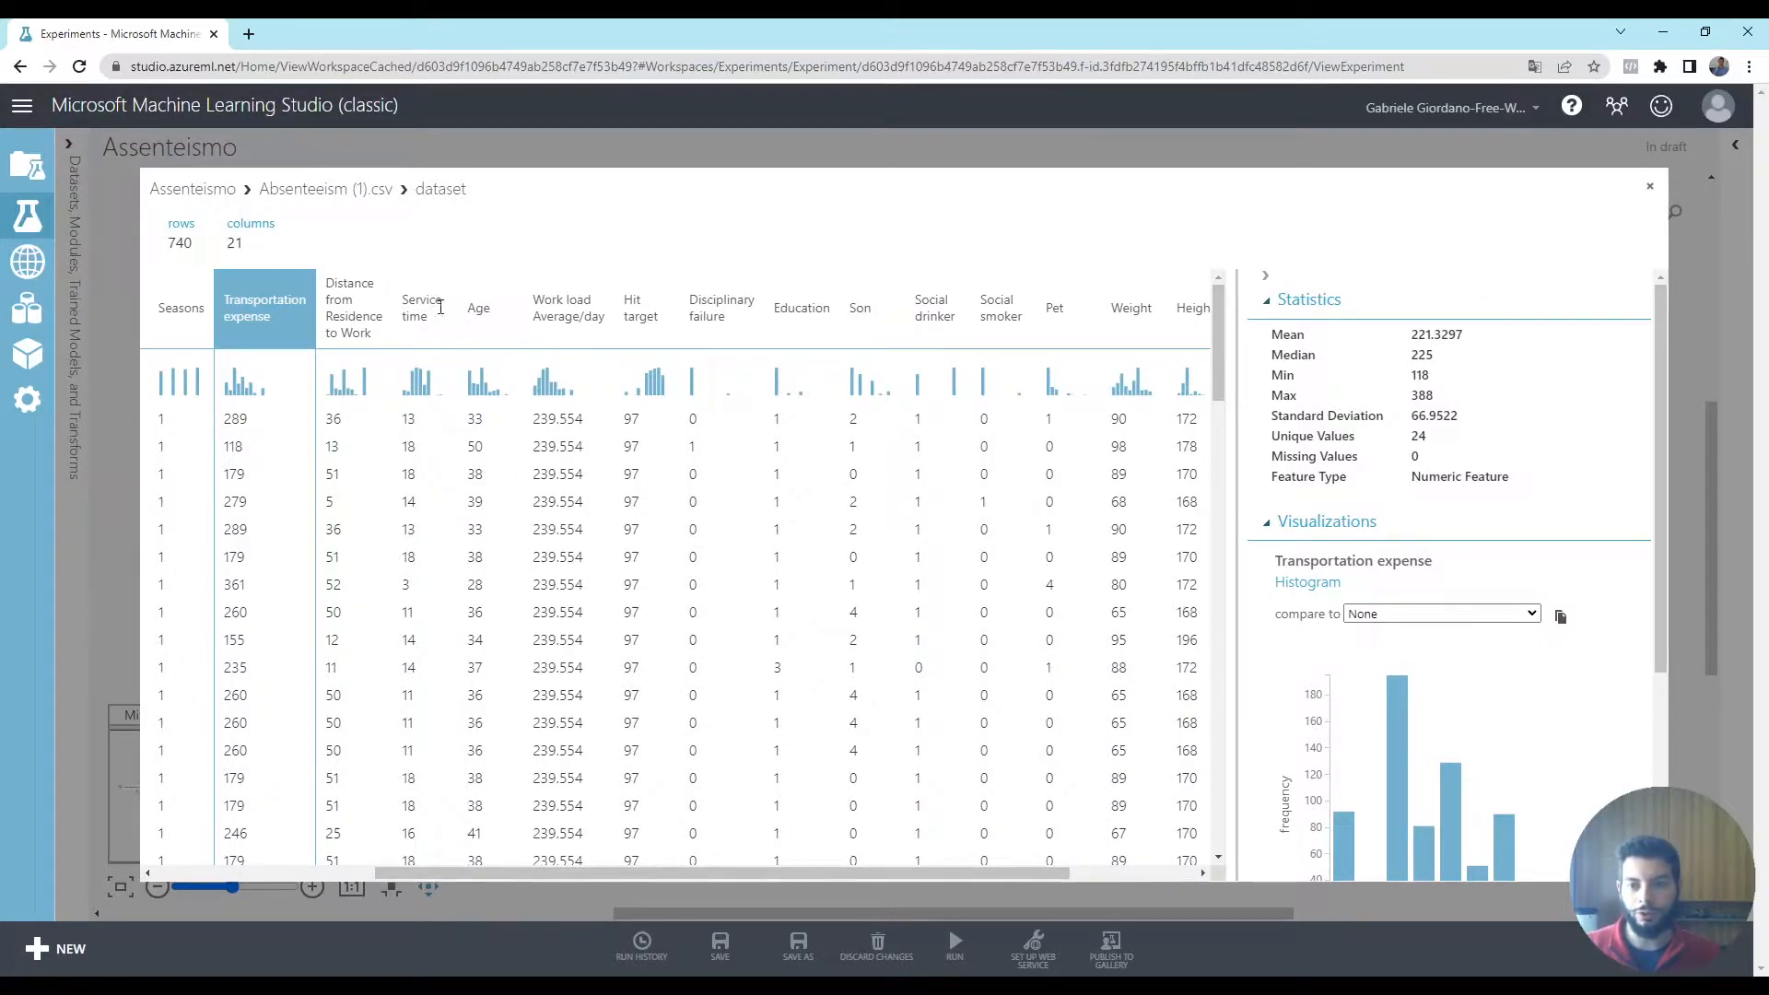
{"action": "left_click_drag", "start_coordinate": [860, 875], "coordinate": [479, 872]}
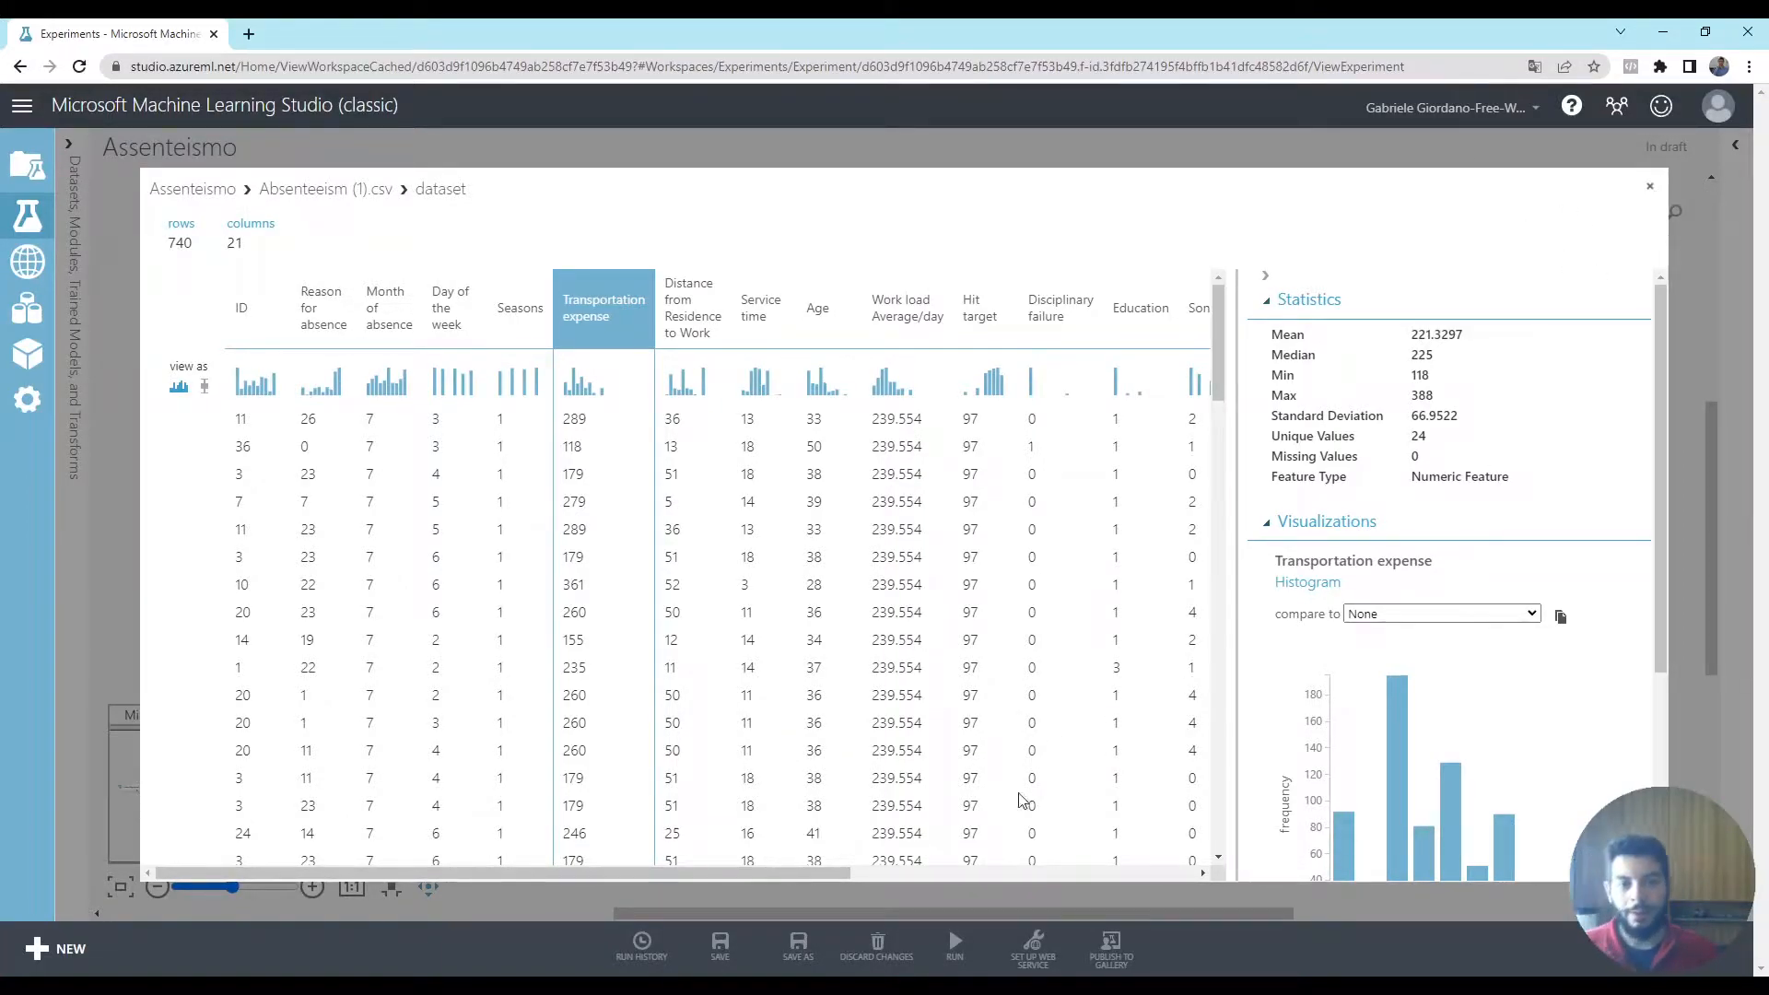
{"action": "left_click_drag", "start_coordinate": [853, 873], "coordinate": [1189, 873]}
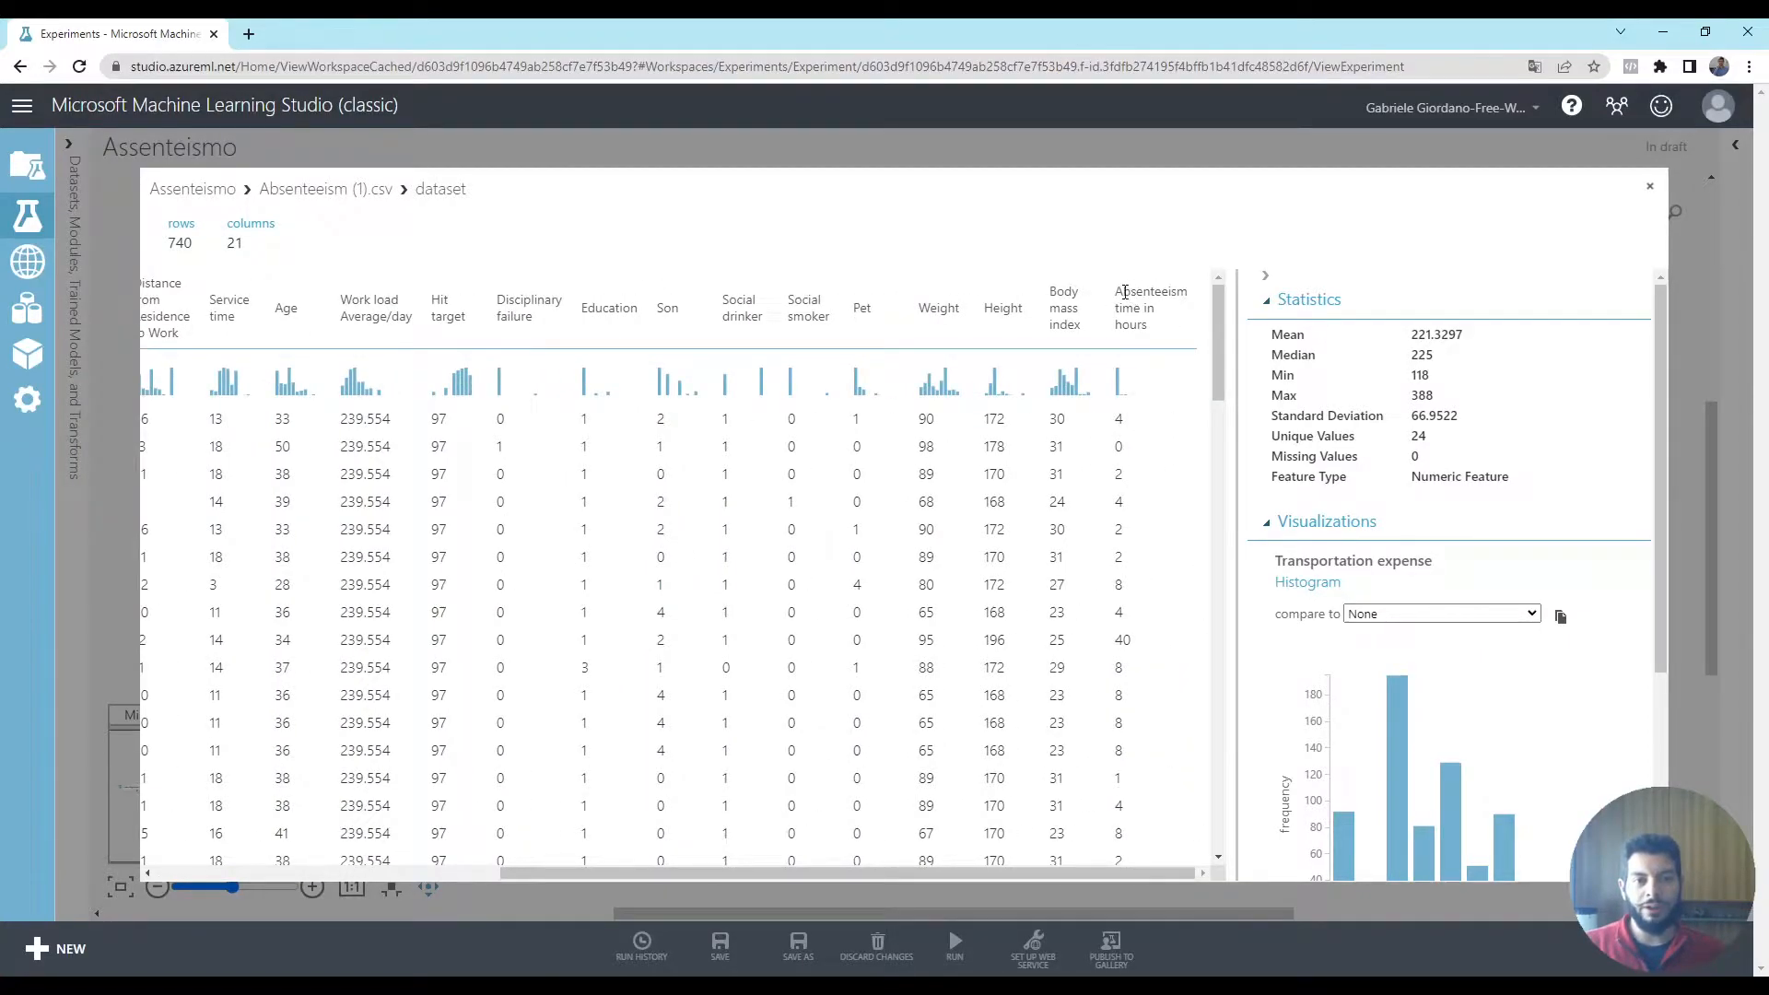
{"action": "left_click_drag", "start_coordinate": [1117, 295], "coordinate": [1165, 330]}
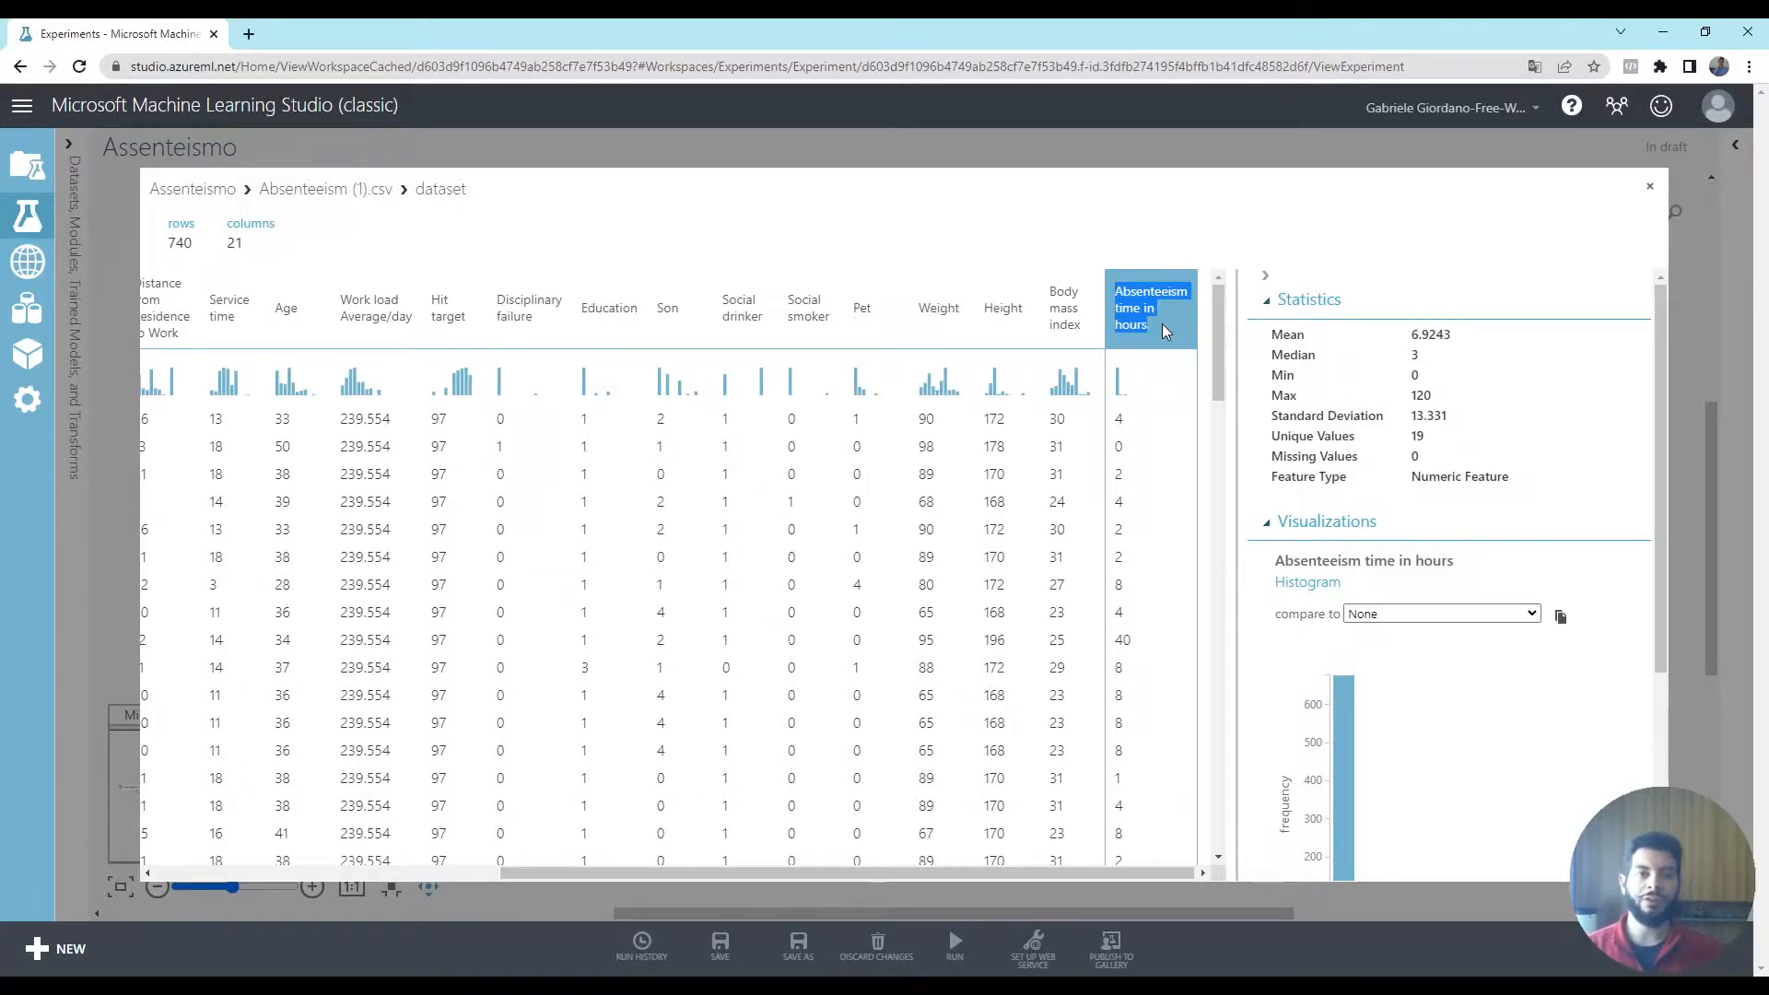
{"action": "scroll", "coordinate": [1502, 755], "scroll_direction": "down", "scroll_amount": 2}
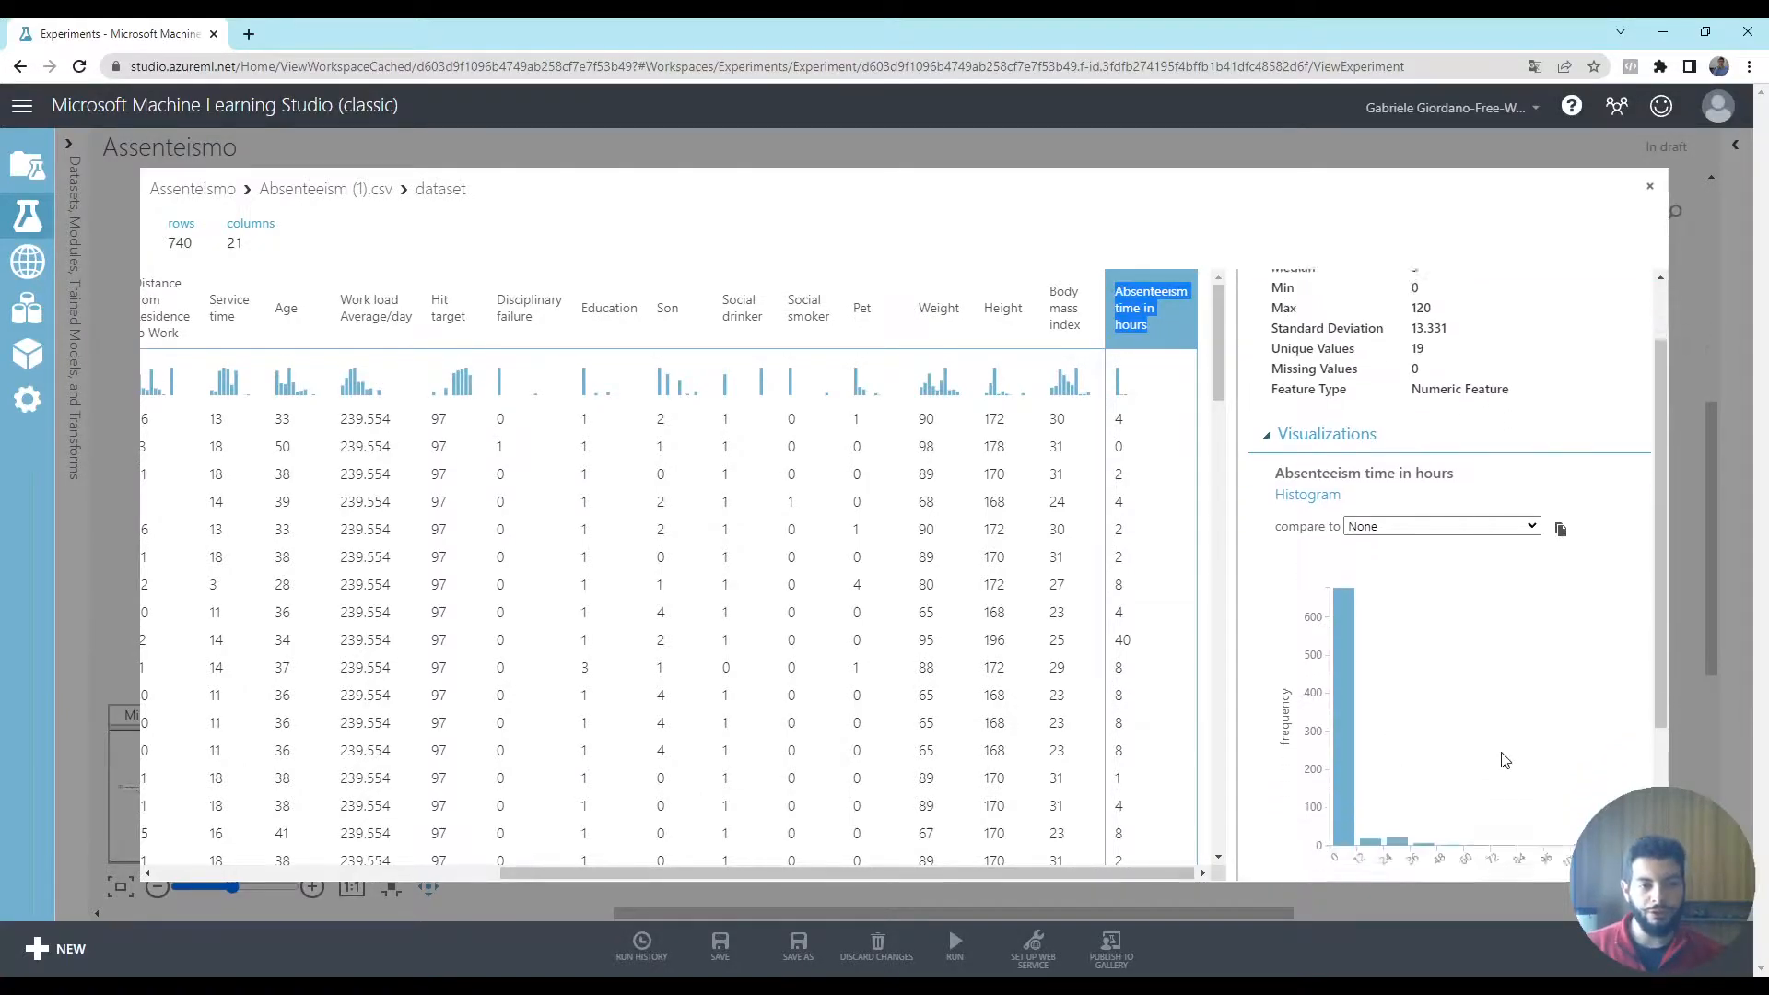
{"action": "mouse_move", "coordinate": [1351, 666]}
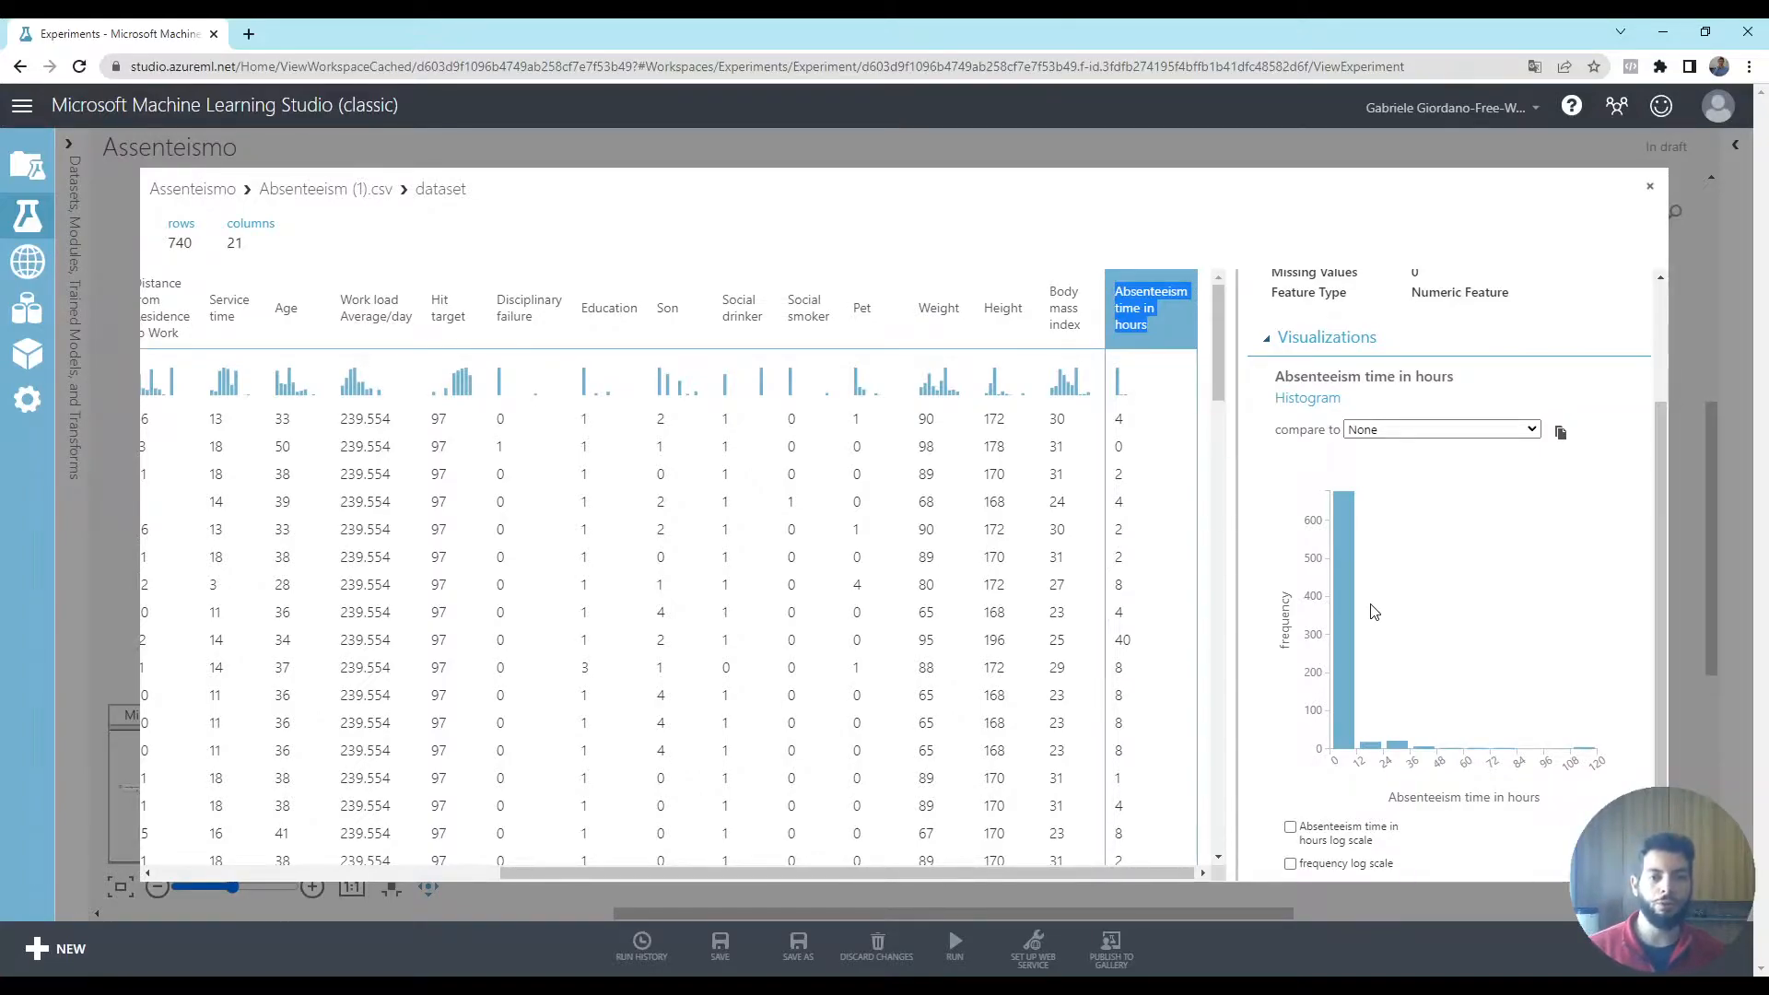
{"action": "key", "text": "Escape"}
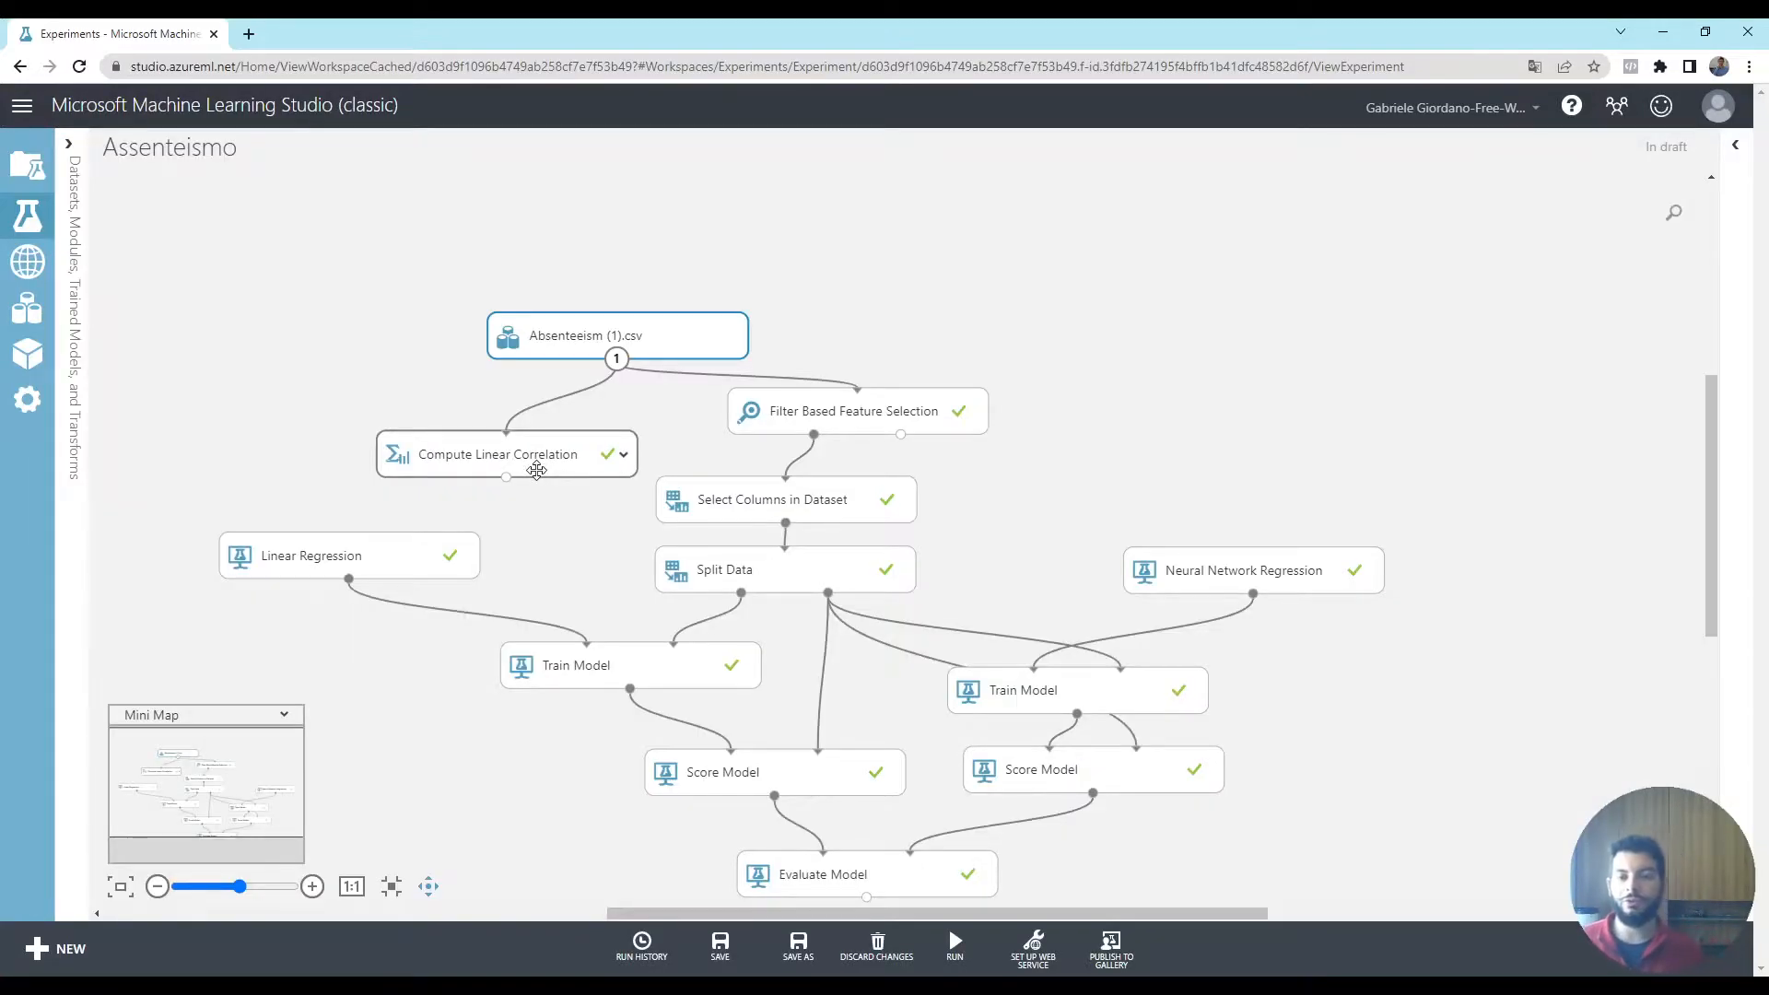
Visualize the Compute Linear Correlation results and bring the Absenteeism time in hours column into view
{"action": "right_click", "coordinate": [506, 476]}
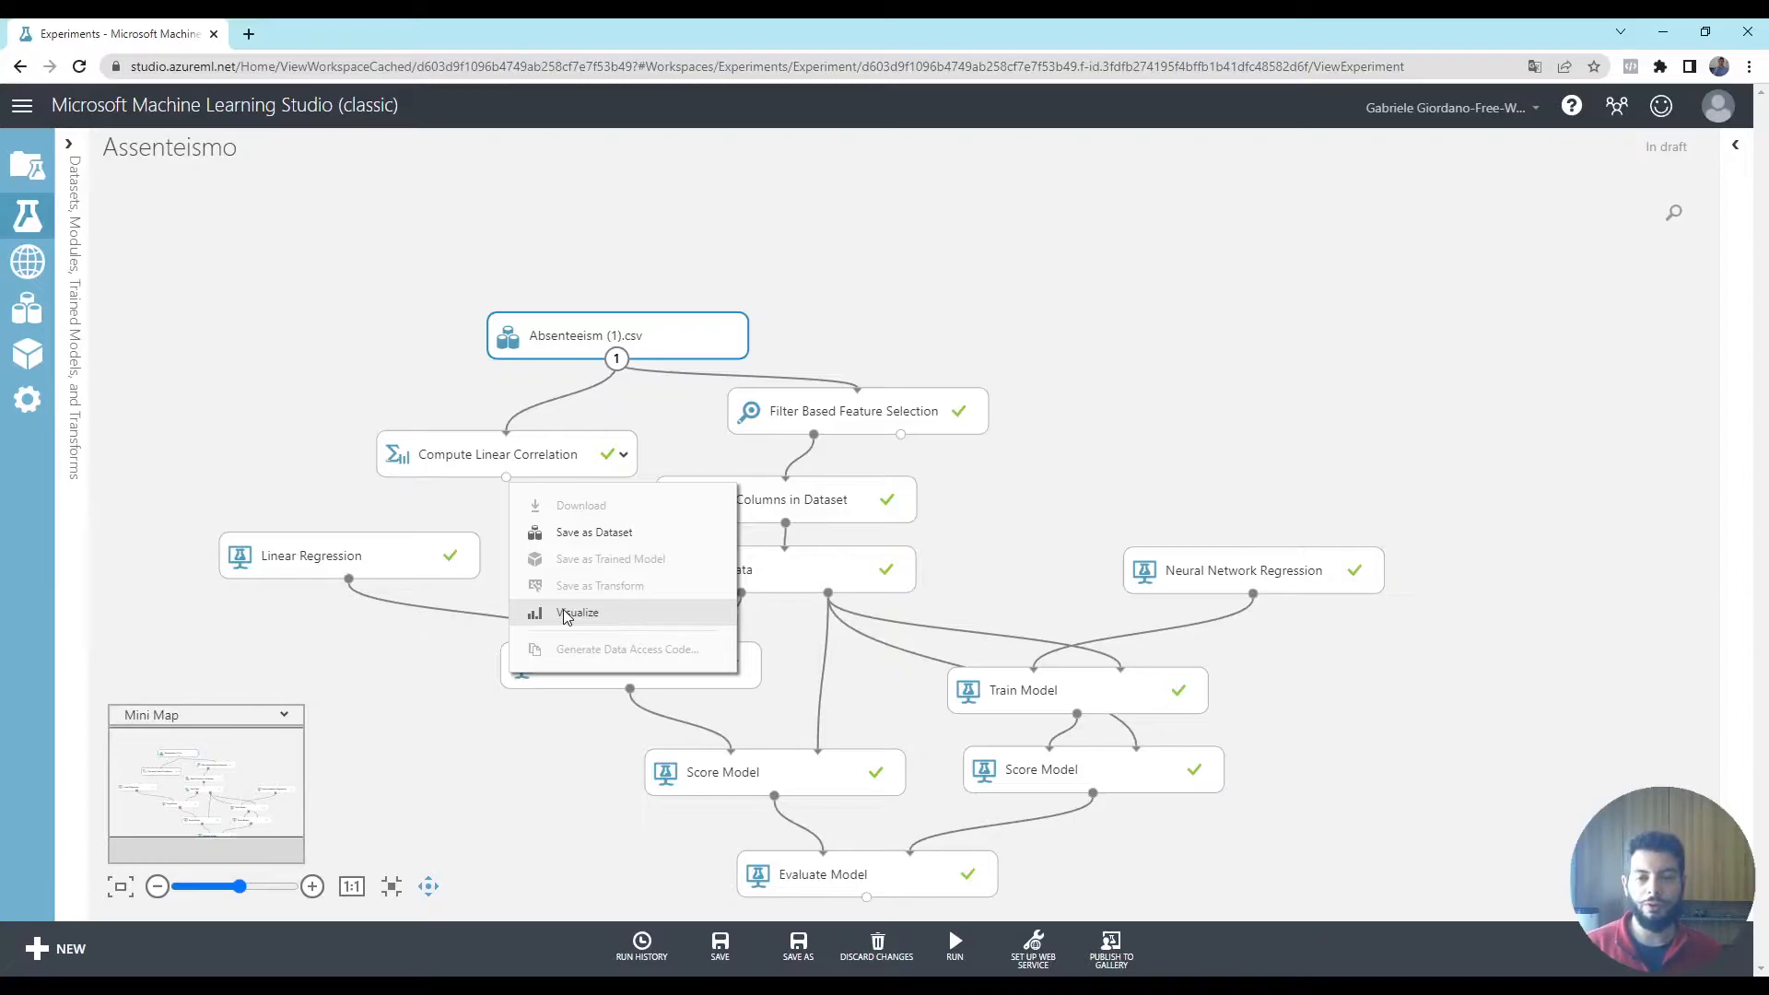
{"action": "left_click", "coordinate": [566, 614]}
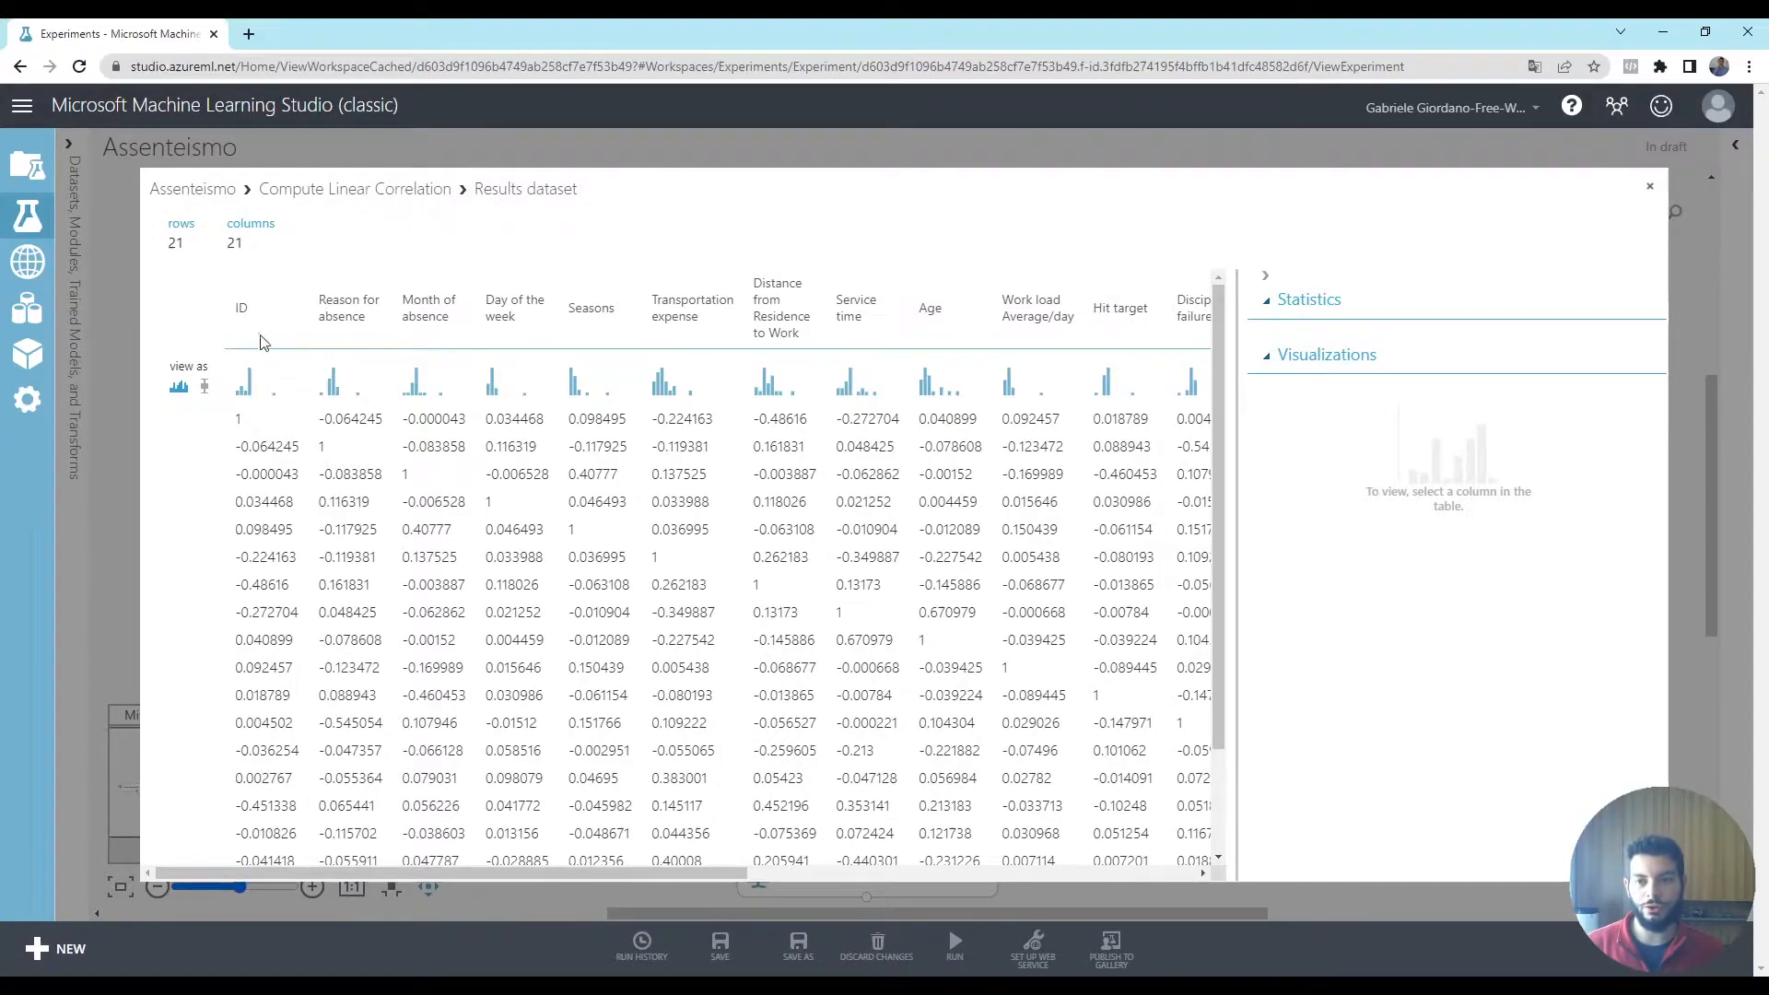
{"action": "left_click_drag", "start_coordinate": [232, 307], "coordinate": [490, 889]}
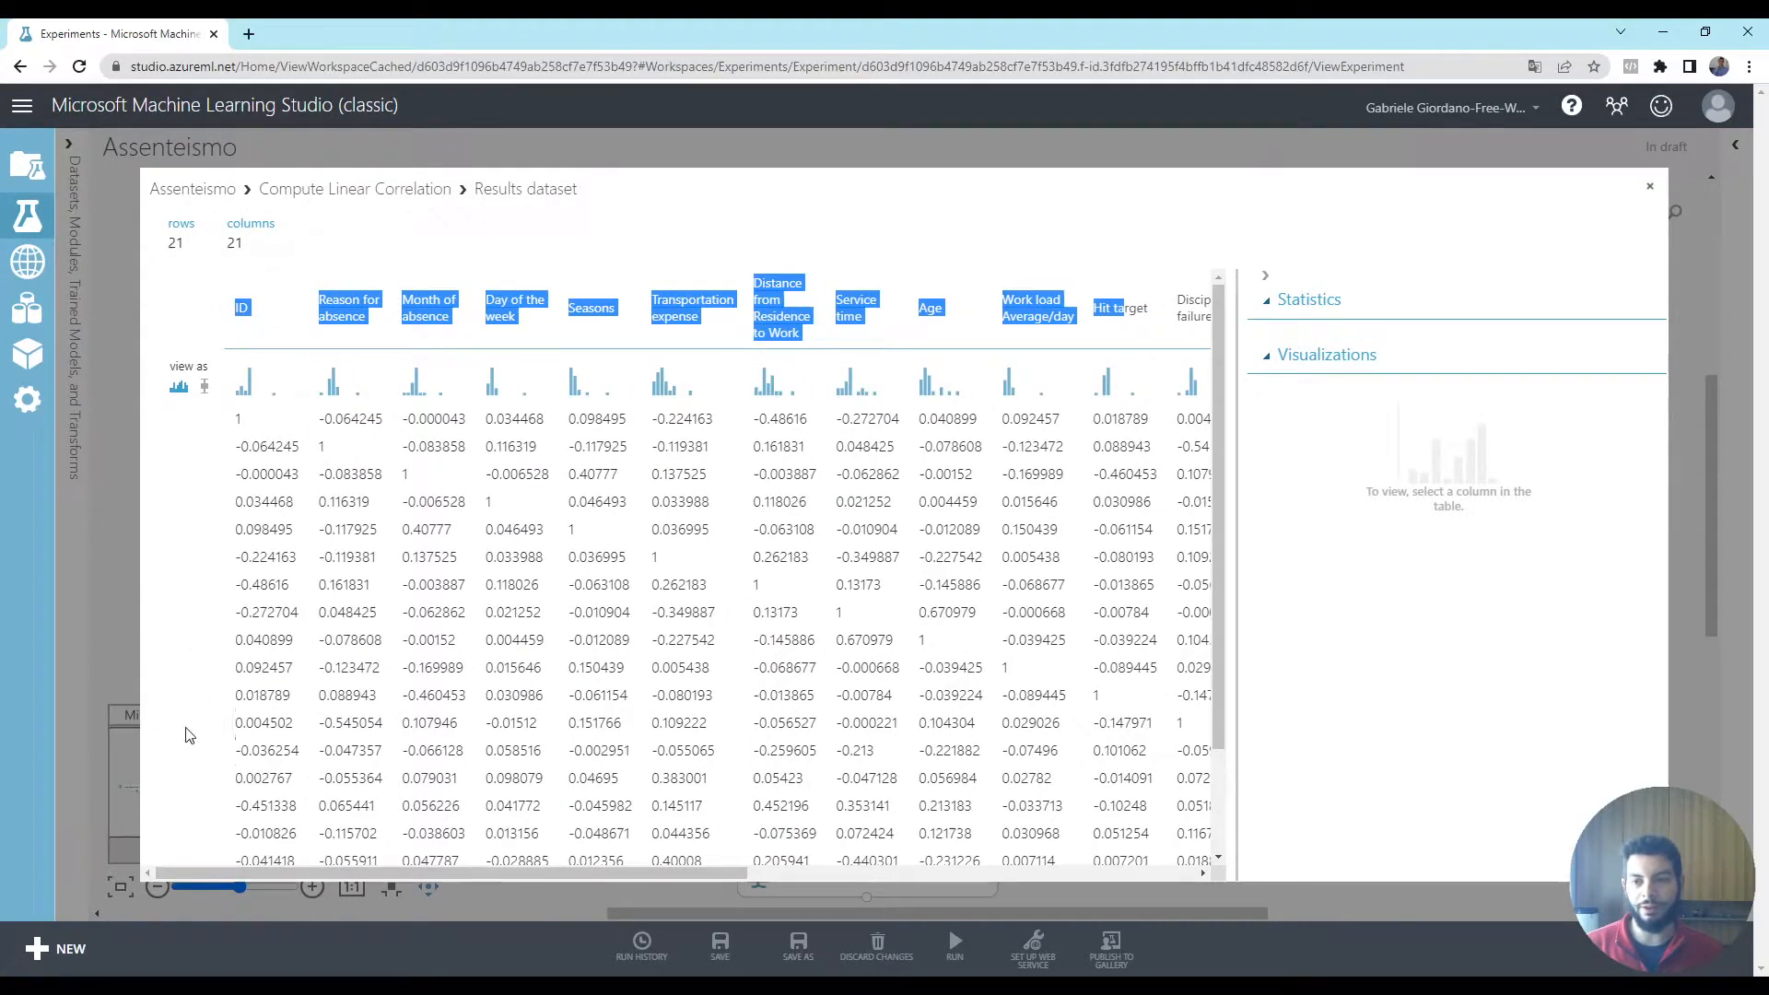
{"action": "left_click", "coordinate": [717, 567]}
{"action": "left_click_drag", "start_coordinate": [704, 866], "coordinate": [1305, 825]}
Examine the correlation coefficients in the Absenteeism time in hours column to find the variables most strongly related to it
{"action": "double_click", "coordinate": [1143, 446]}
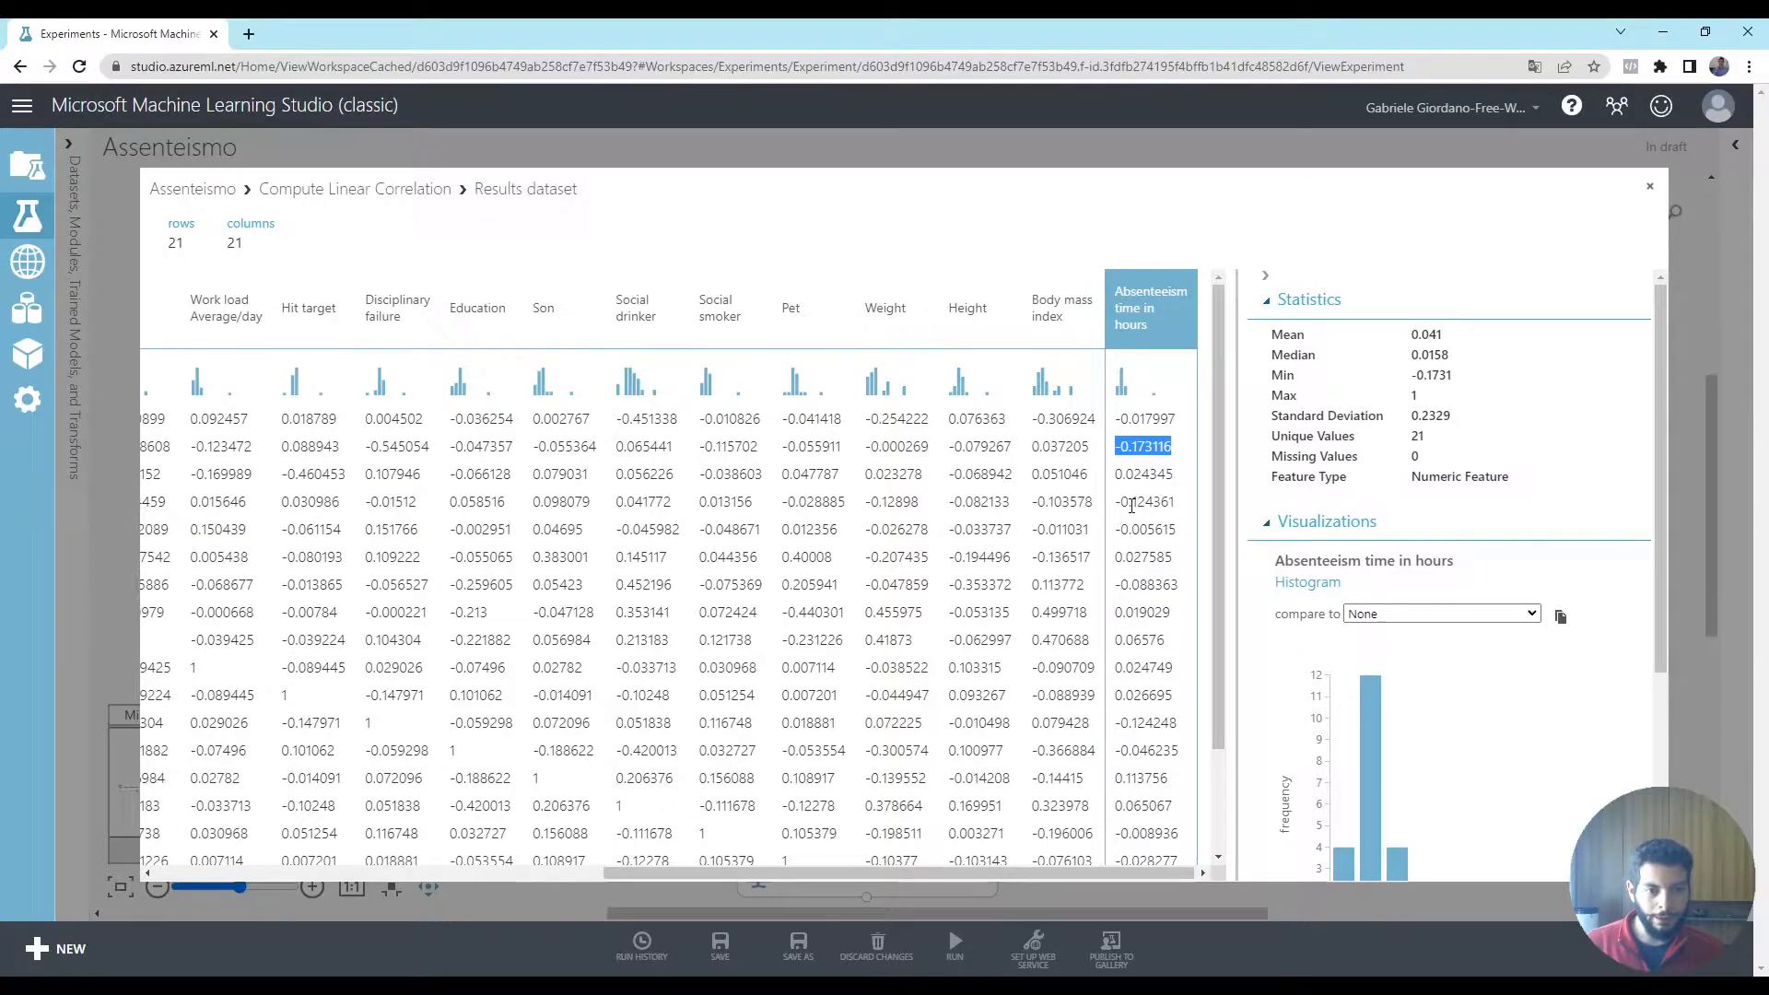
{"action": "left_click_drag", "start_coordinate": [1132, 505], "coordinate": [1175, 503]}
{"action": "scroll", "coordinate": [1175, 657], "scroll_direction": "down", "scroll_amount": 1}
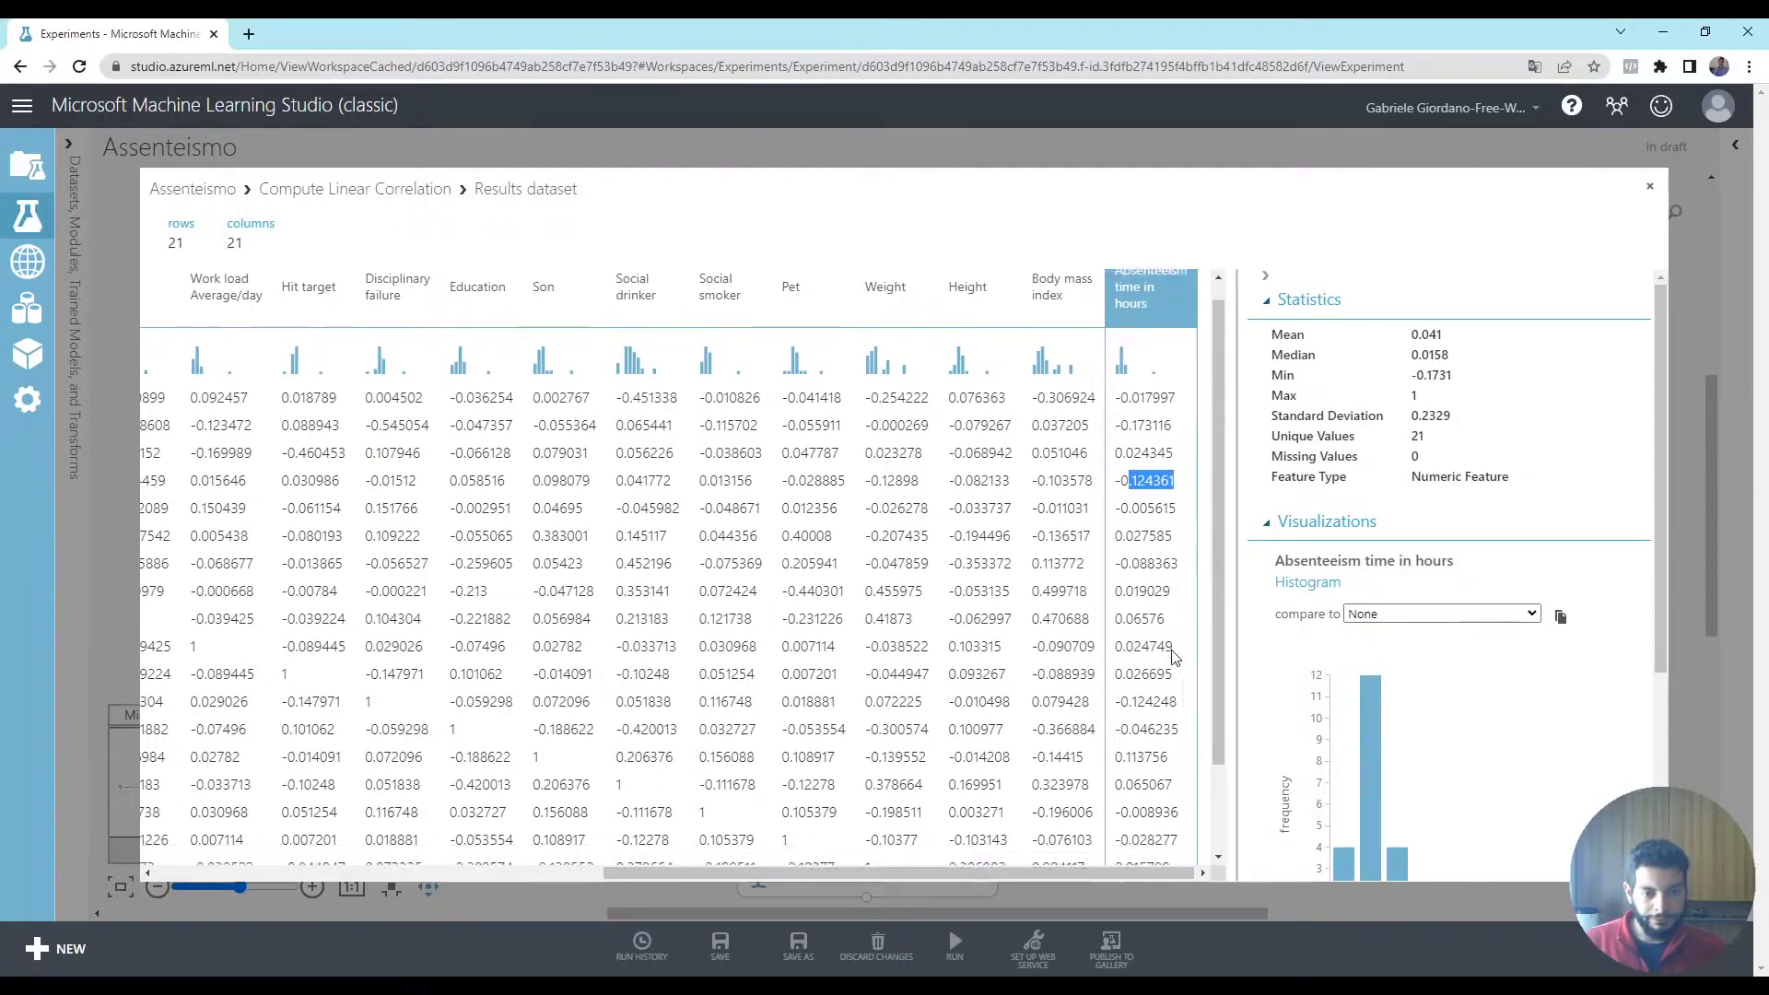
{"action": "left_click_drag", "start_coordinate": [1130, 629], "coordinate": [1174, 686]}
{"action": "scroll", "coordinate": [1181, 726], "scroll_direction": "down", "scroll_amount": 1}
{"action": "left_click_drag", "start_coordinate": [1116, 789], "coordinate": [1170, 792]}
{"action": "scroll", "coordinate": [1178, 779], "scroll_direction": "up", "scroll_amount": 2}
{"action": "scroll", "coordinate": [1177, 777], "scroll_direction": "down", "scroll_amount": 2}
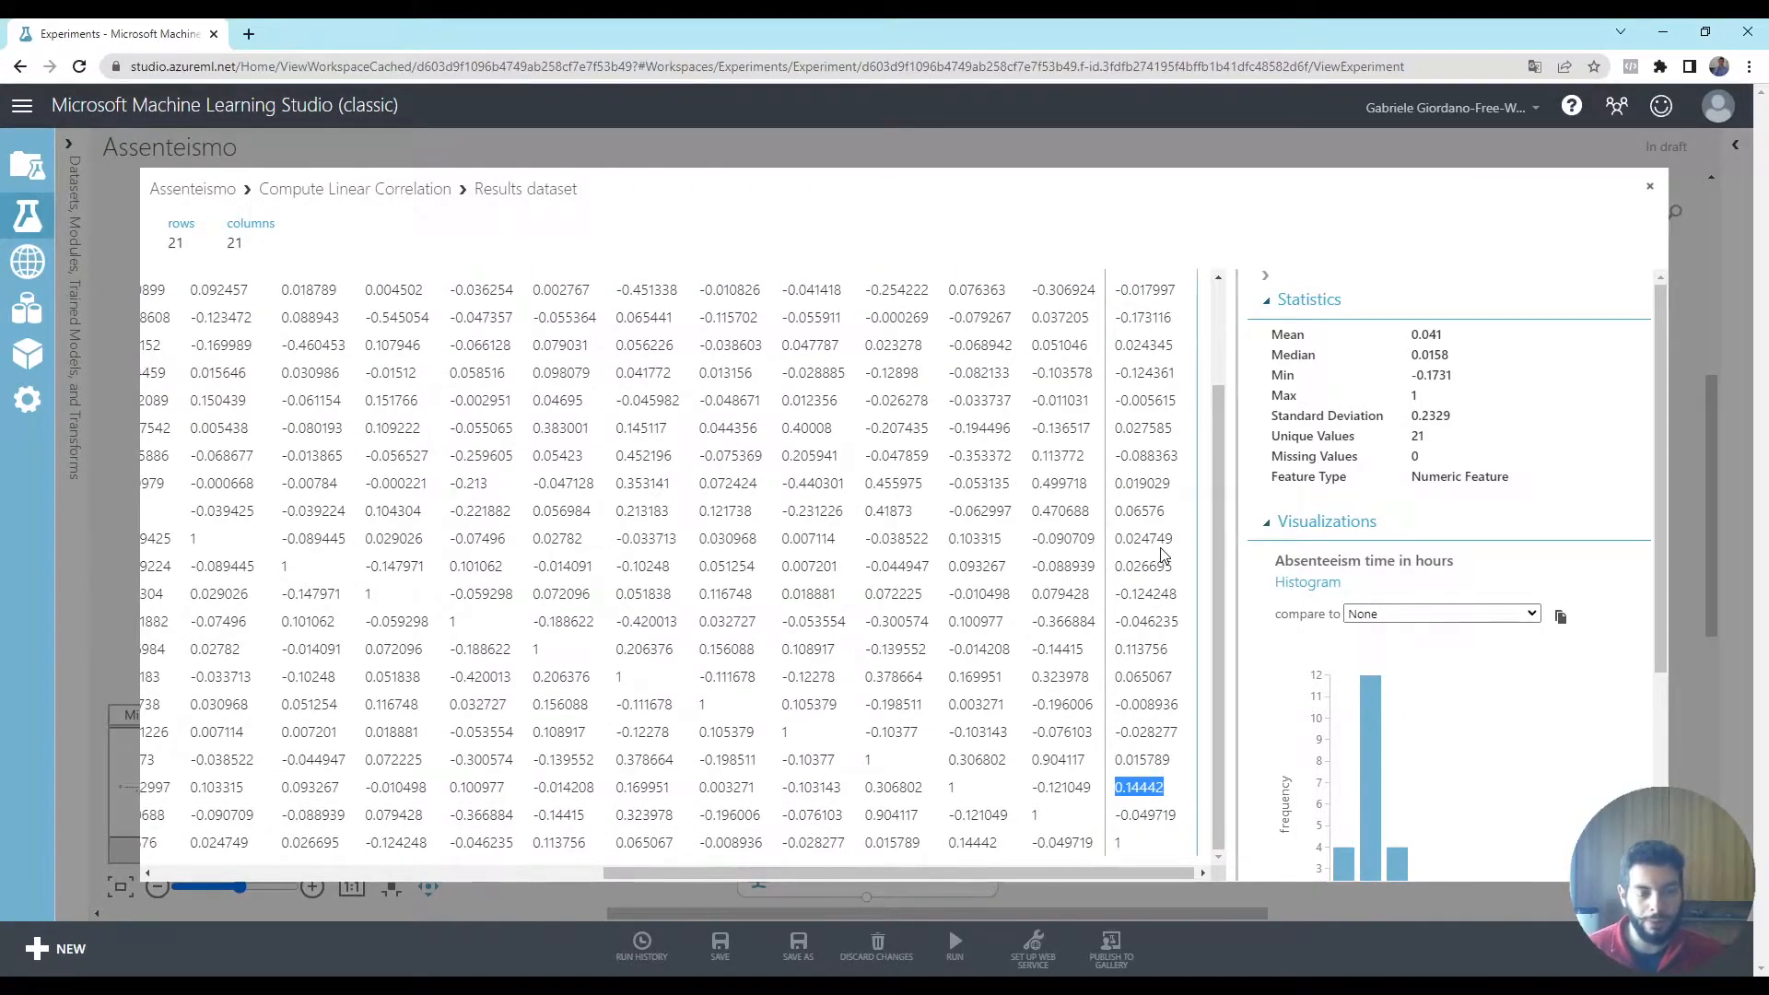
{"action": "scroll", "coordinate": [1148, 433], "scroll_direction": "up", "scroll_amount": 2}
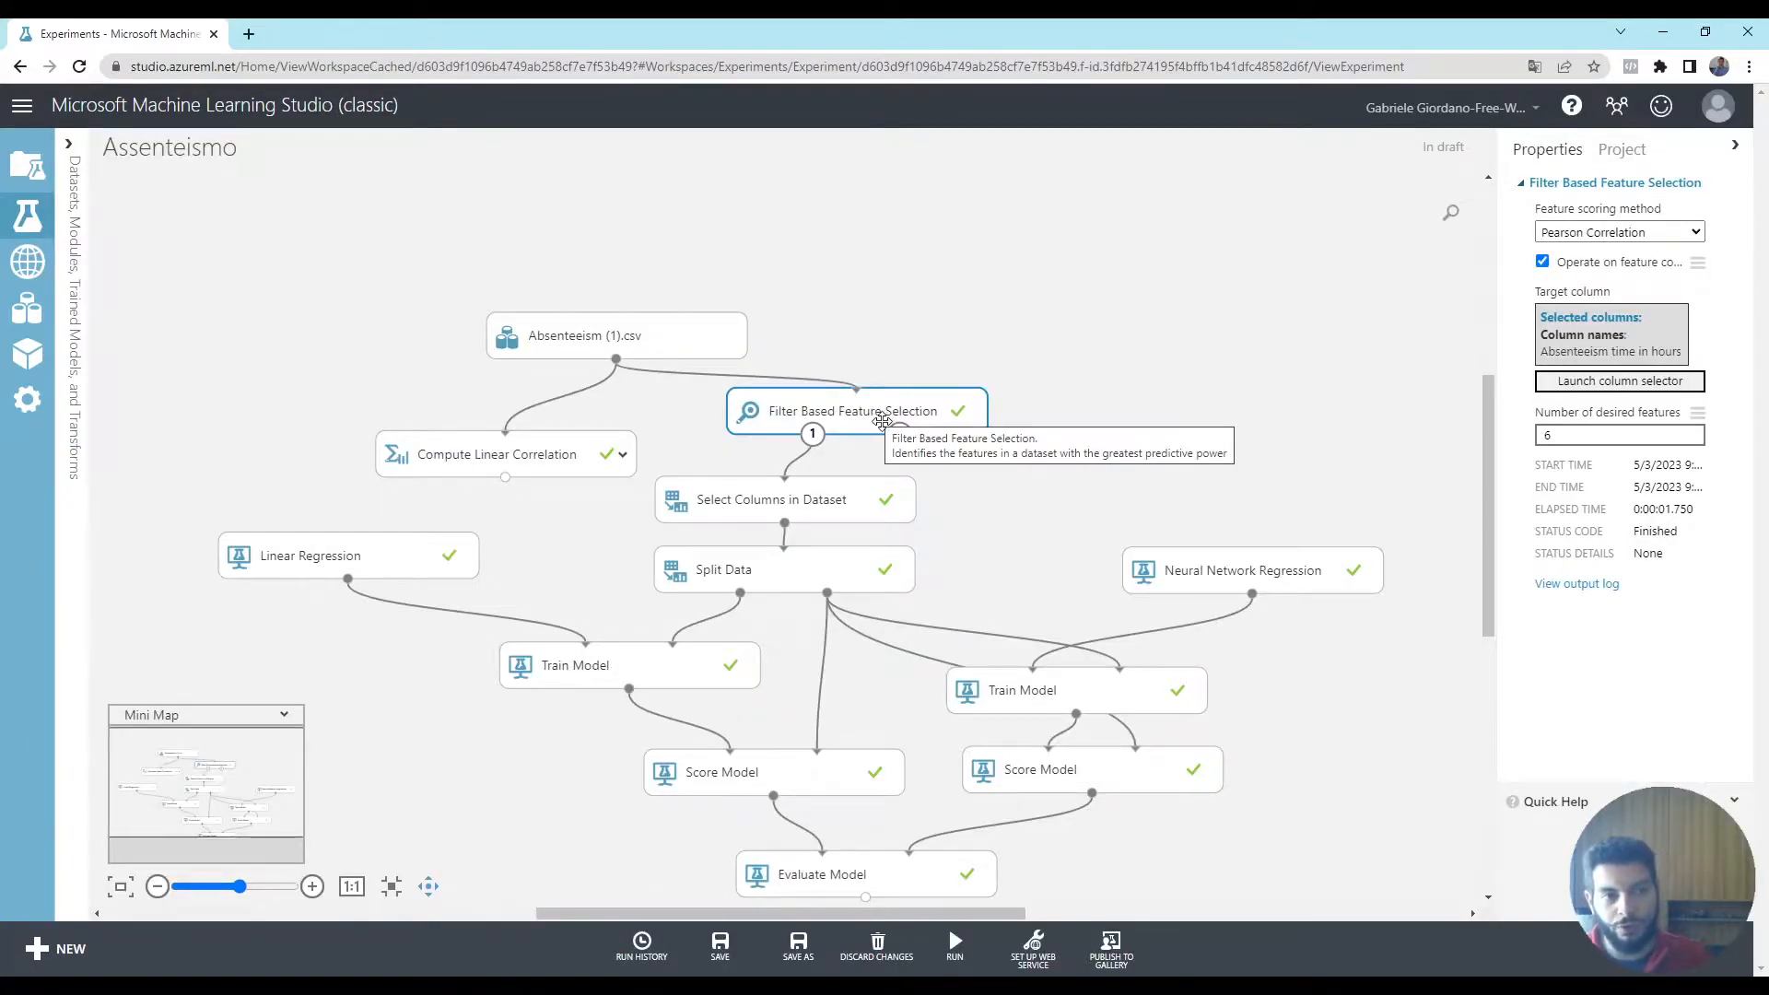
Review the feature scoring methods, target column and number of desired features of the Filter Based Feature Selection module
{"action": "left_click", "coordinate": [1622, 242]}
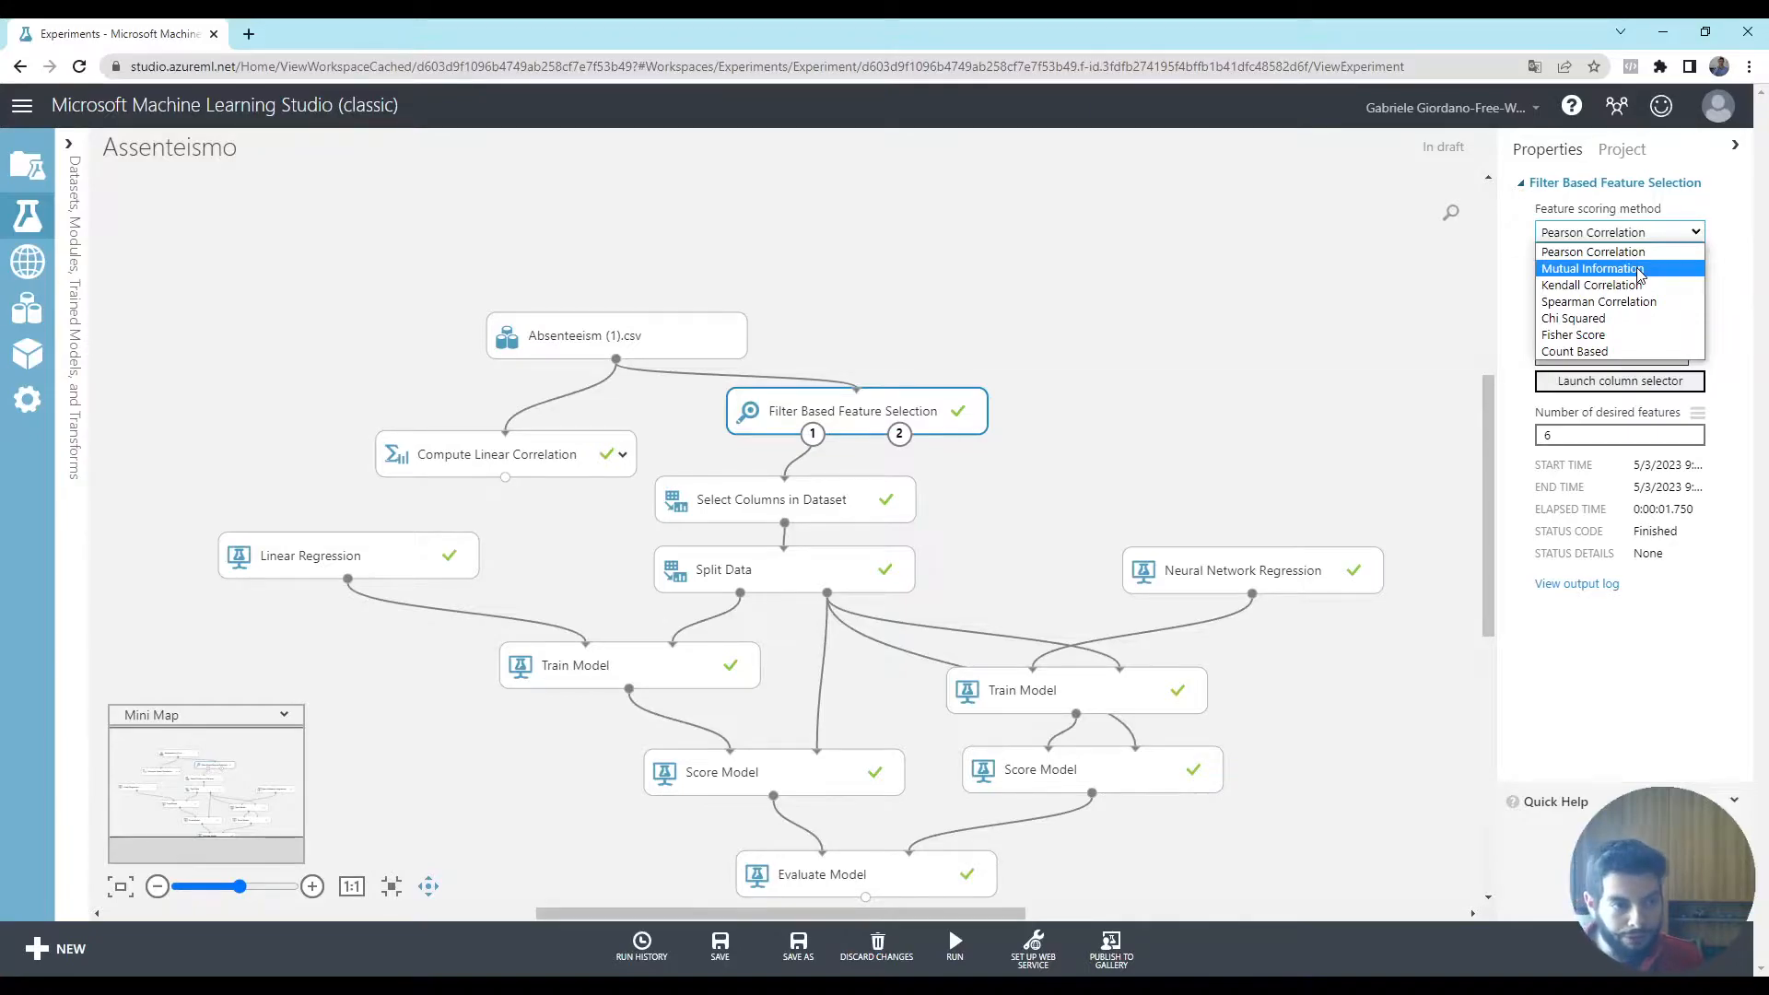
{"action": "left_click", "coordinate": [1635, 238]}
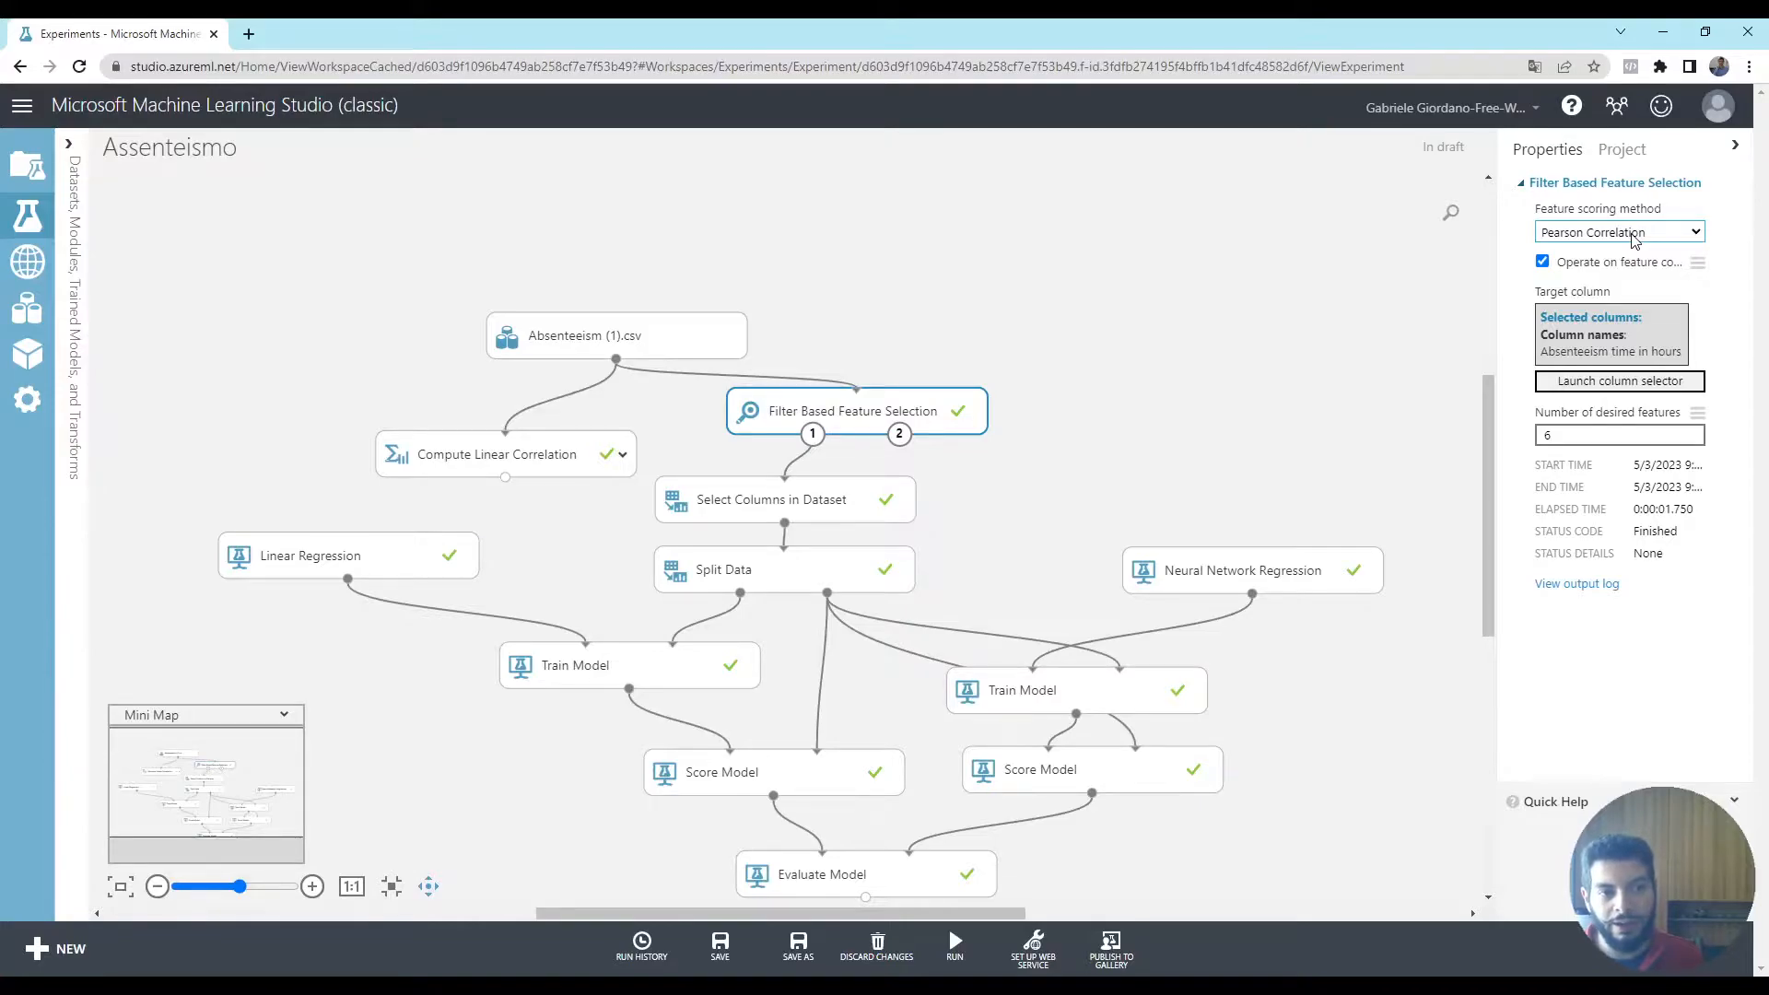
{"action": "left_click", "coordinate": [1593, 237]}
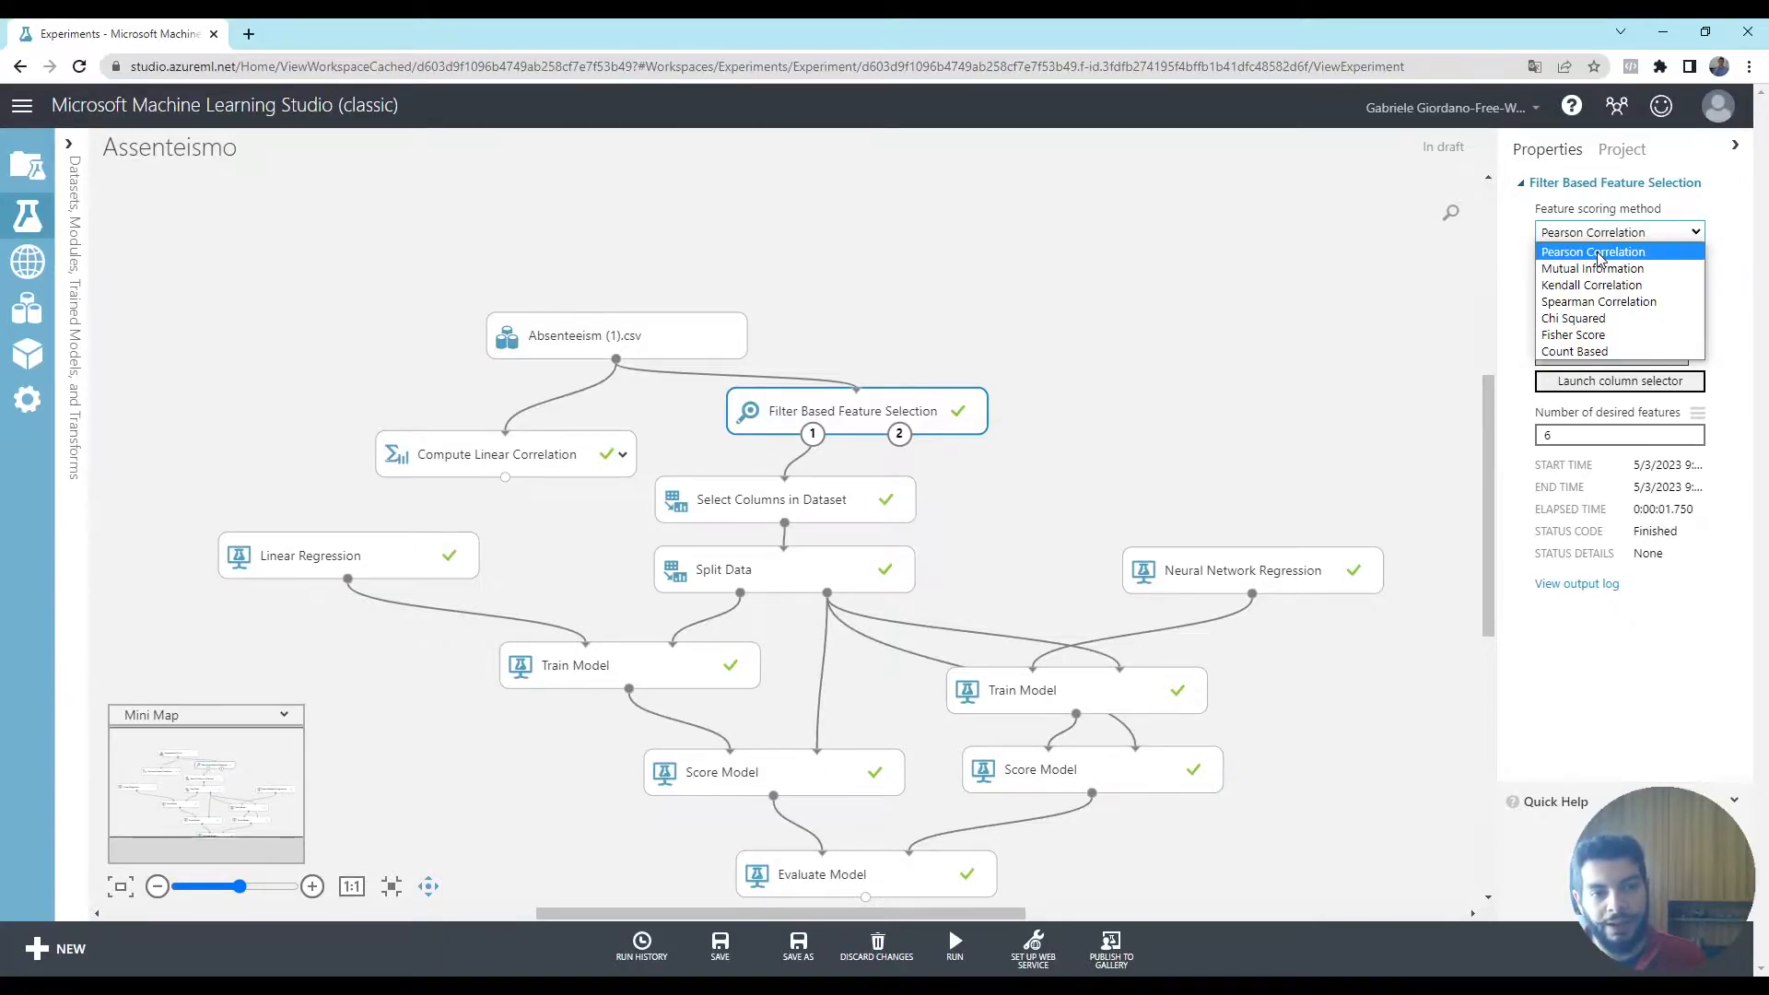
{"action": "left_click", "coordinate": [1611, 239]}
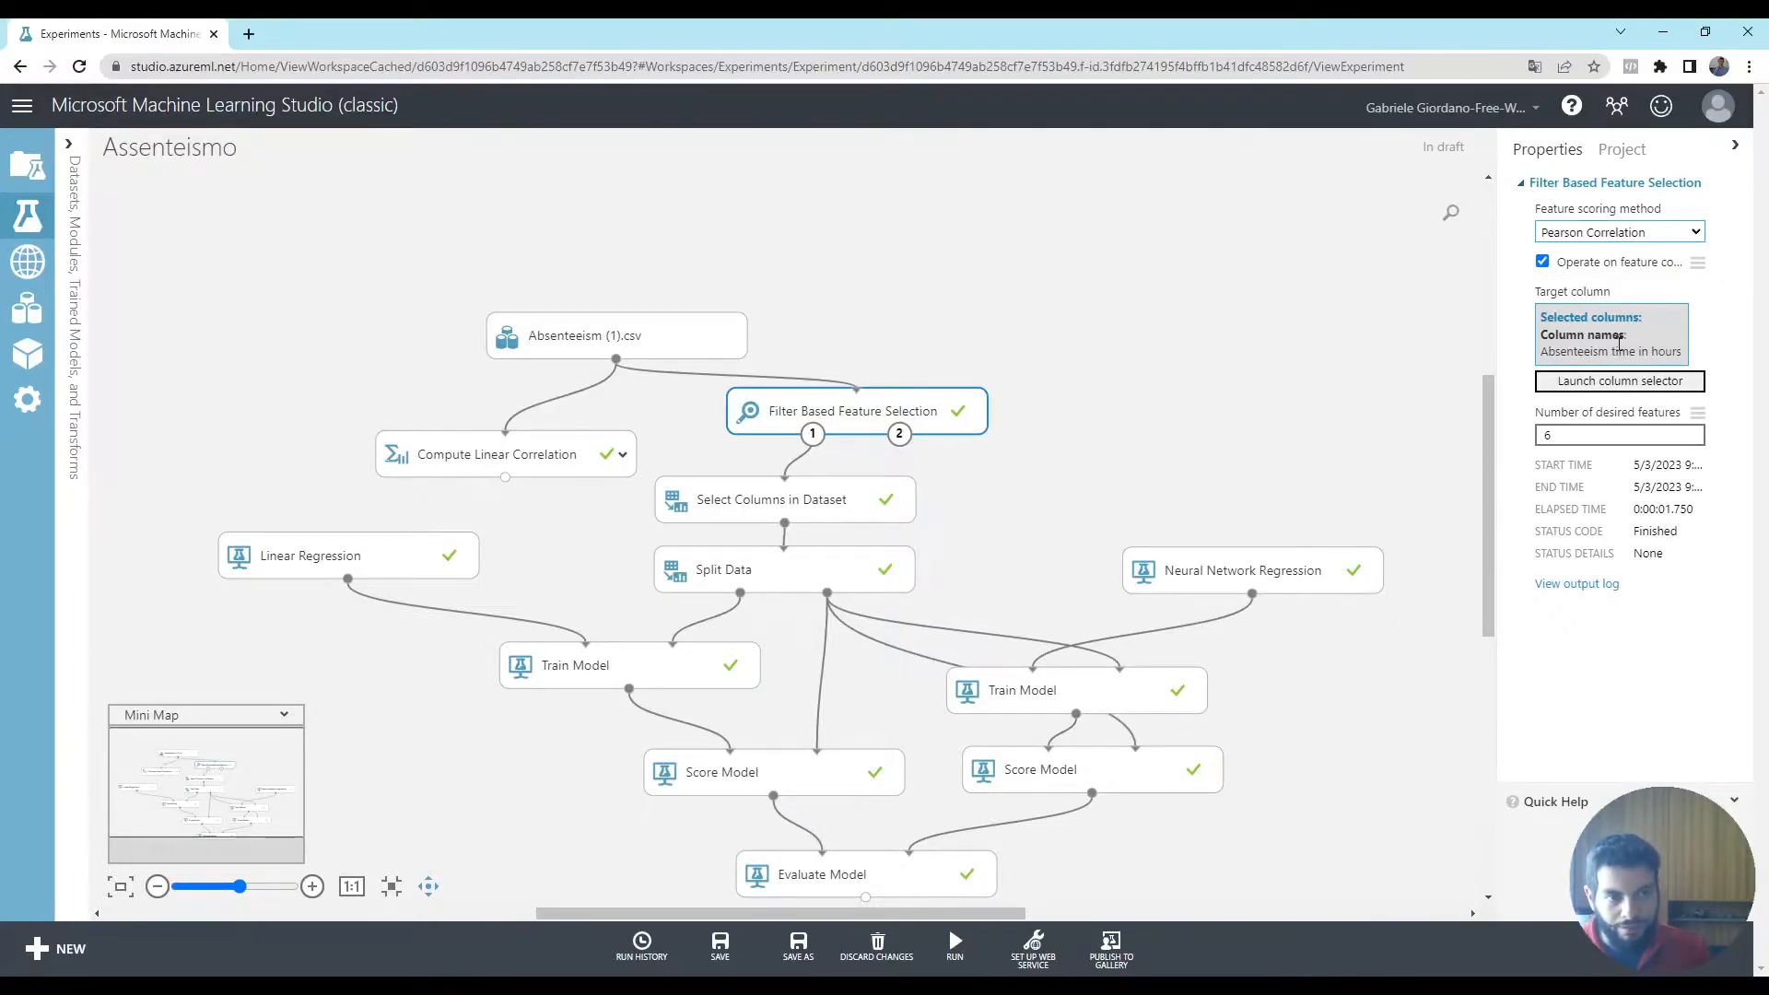
{"action": "left_click", "coordinate": [1569, 437]}
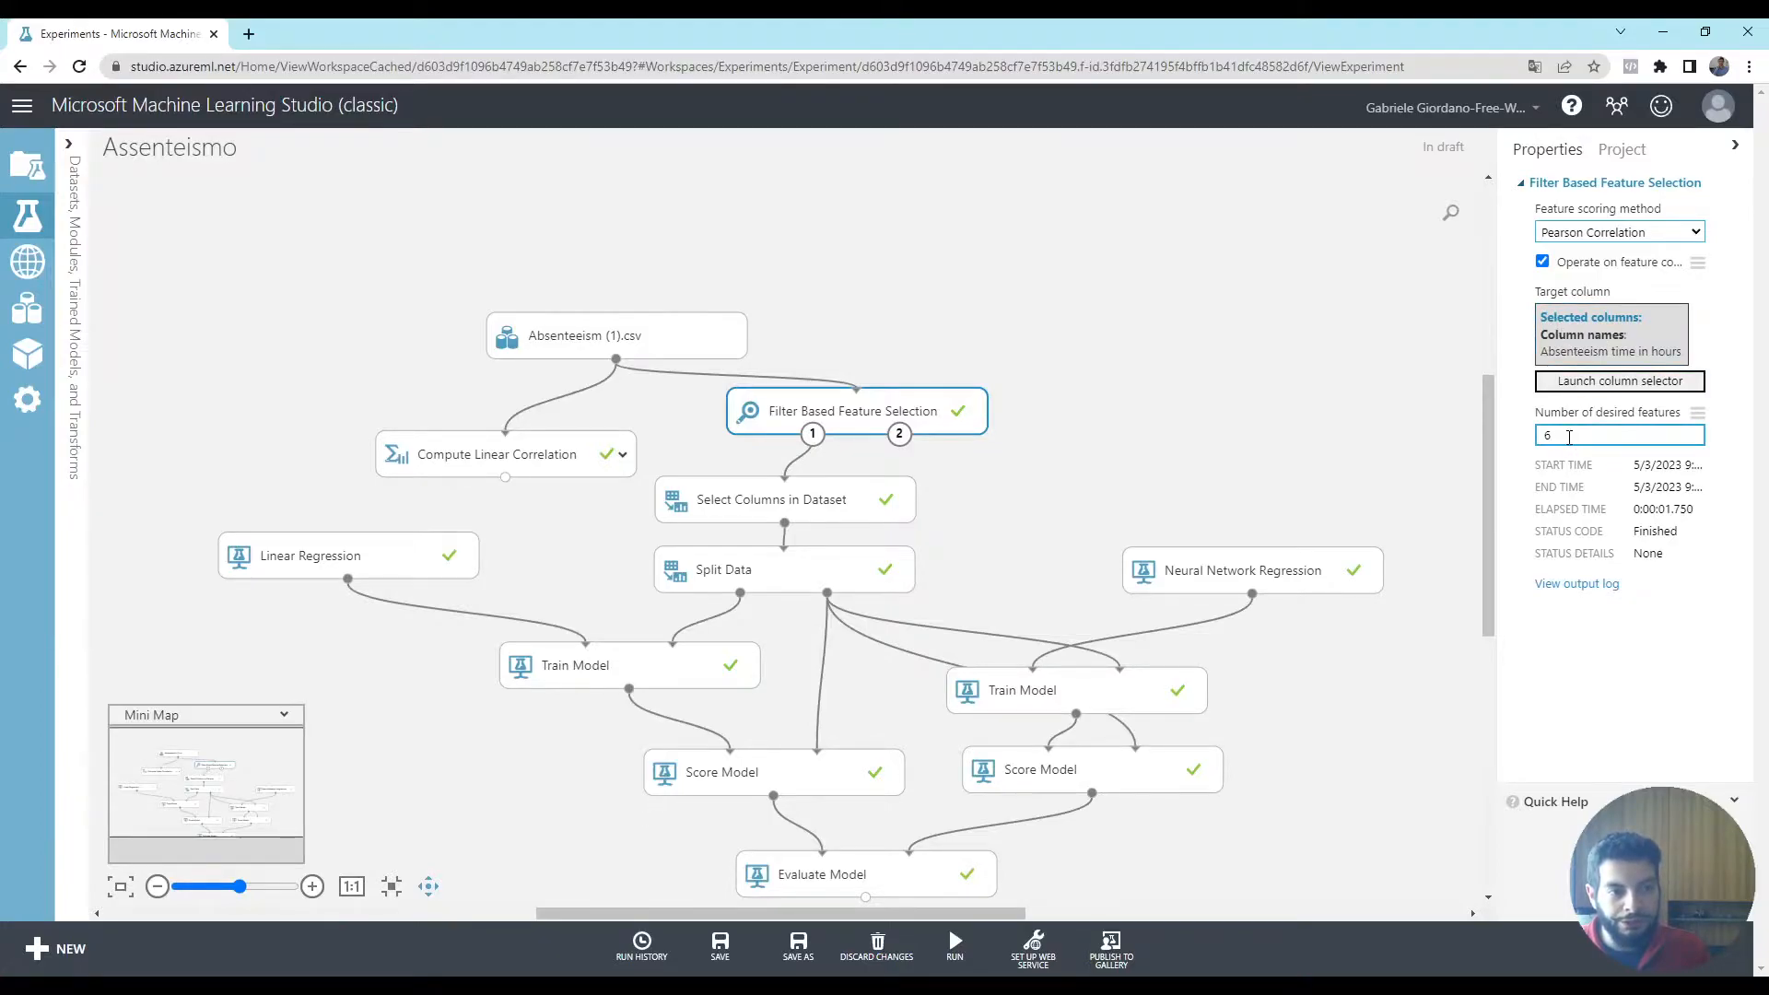
{"action": "double_click", "coordinate": [1569, 443]}
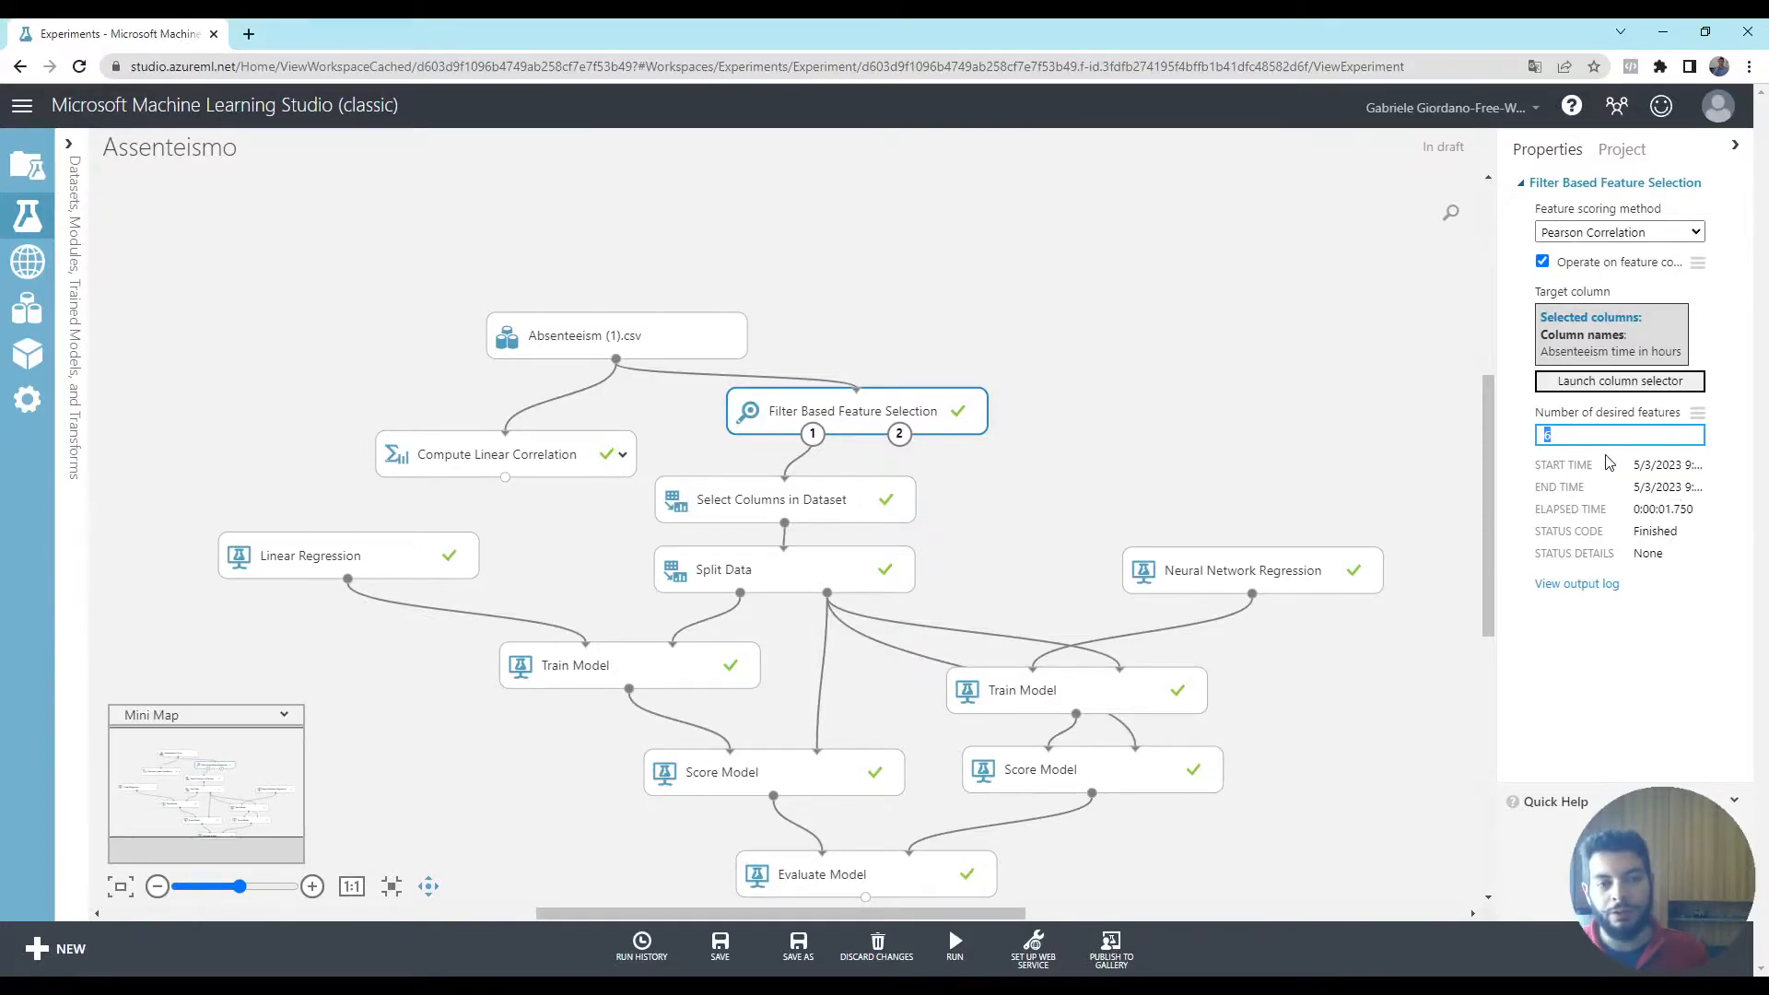
{"action": "left_click", "coordinate": [1622, 234]}
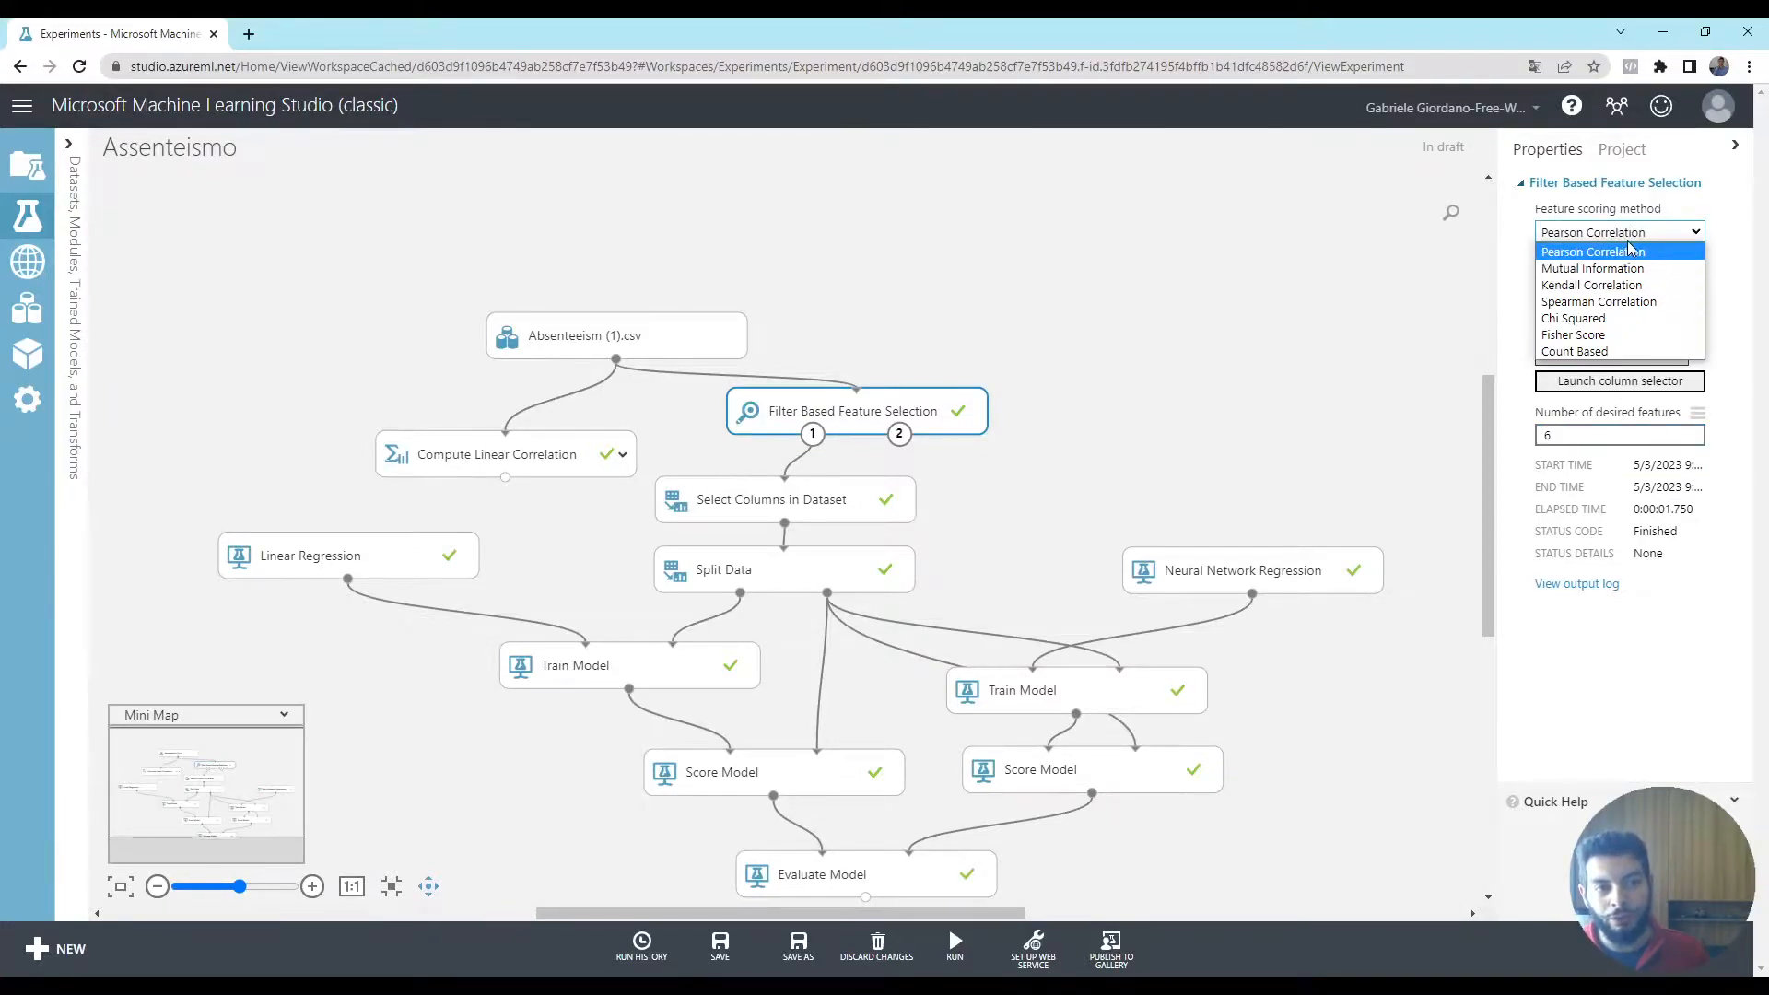
{"action": "left_click", "coordinate": [1640, 238]}
Visualize the filtered dataset from Filter Based Feature Selection and inspect its columns, including Height, Disciplinary failure, Son and Distance from Residence to Work
{"action": "left_click", "coordinate": [812, 433]}
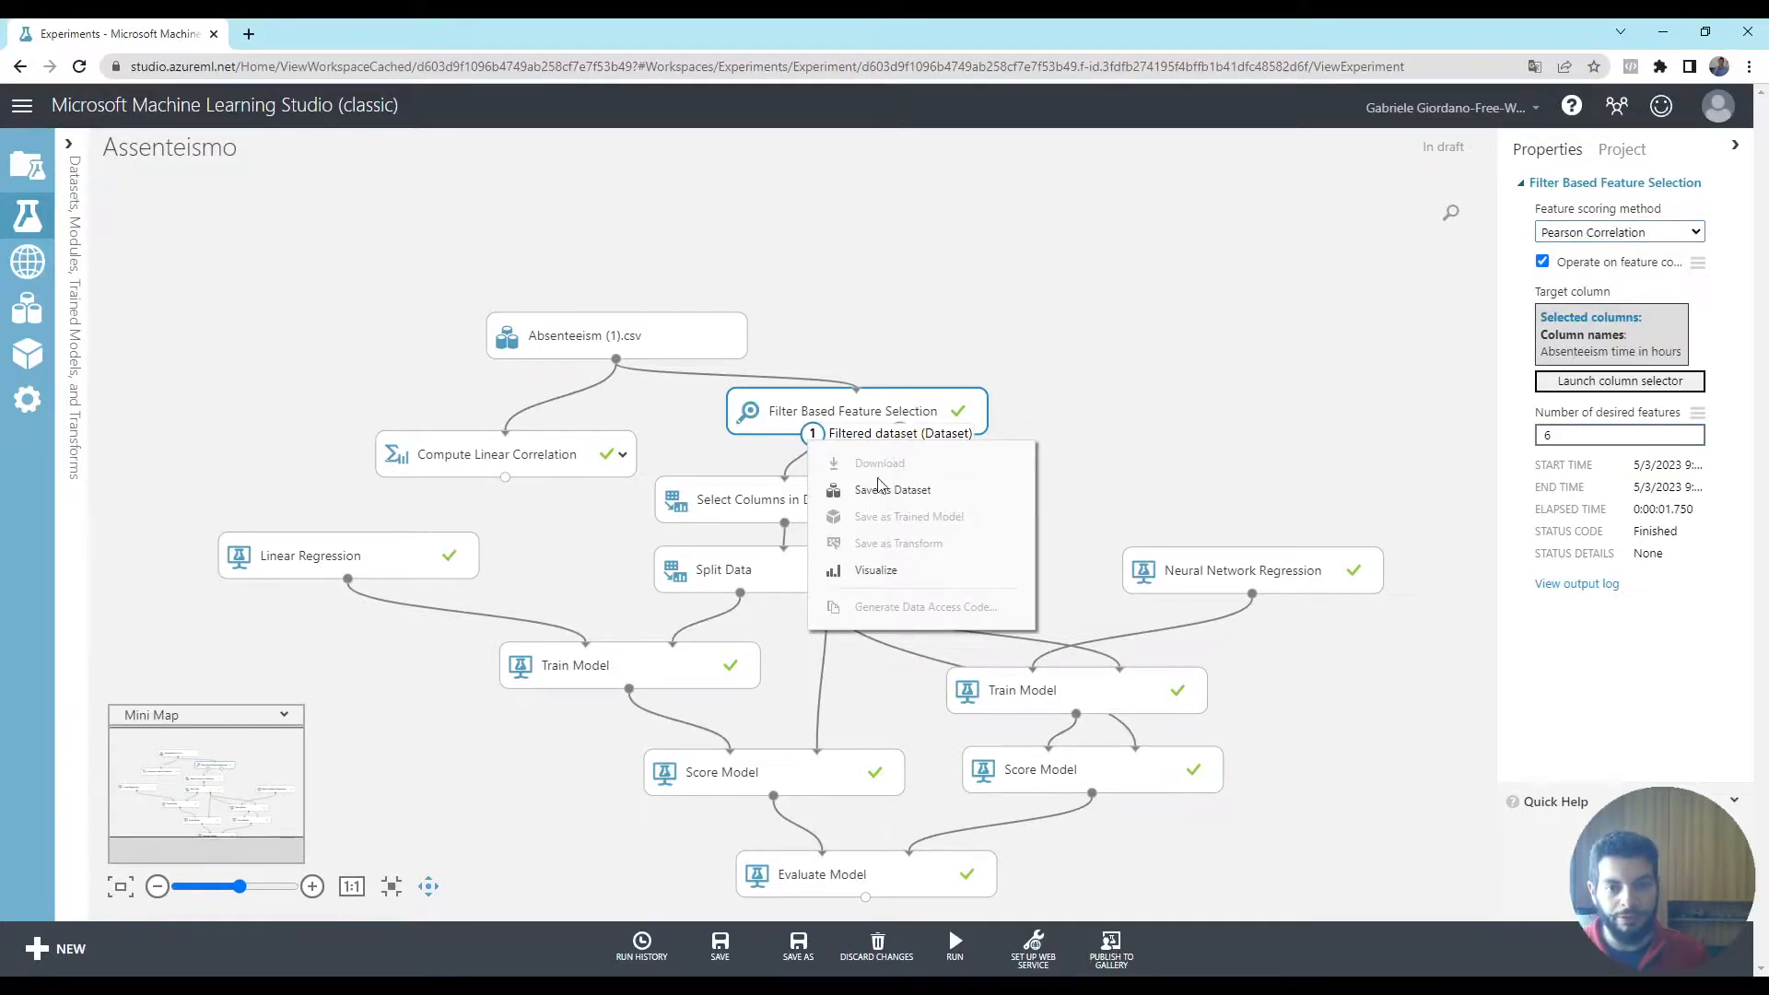
{"action": "left_click", "coordinate": [848, 571]}
{"action": "left_click_drag", "start_coordinate": [414, 291], "coordinate": [535, 298]}
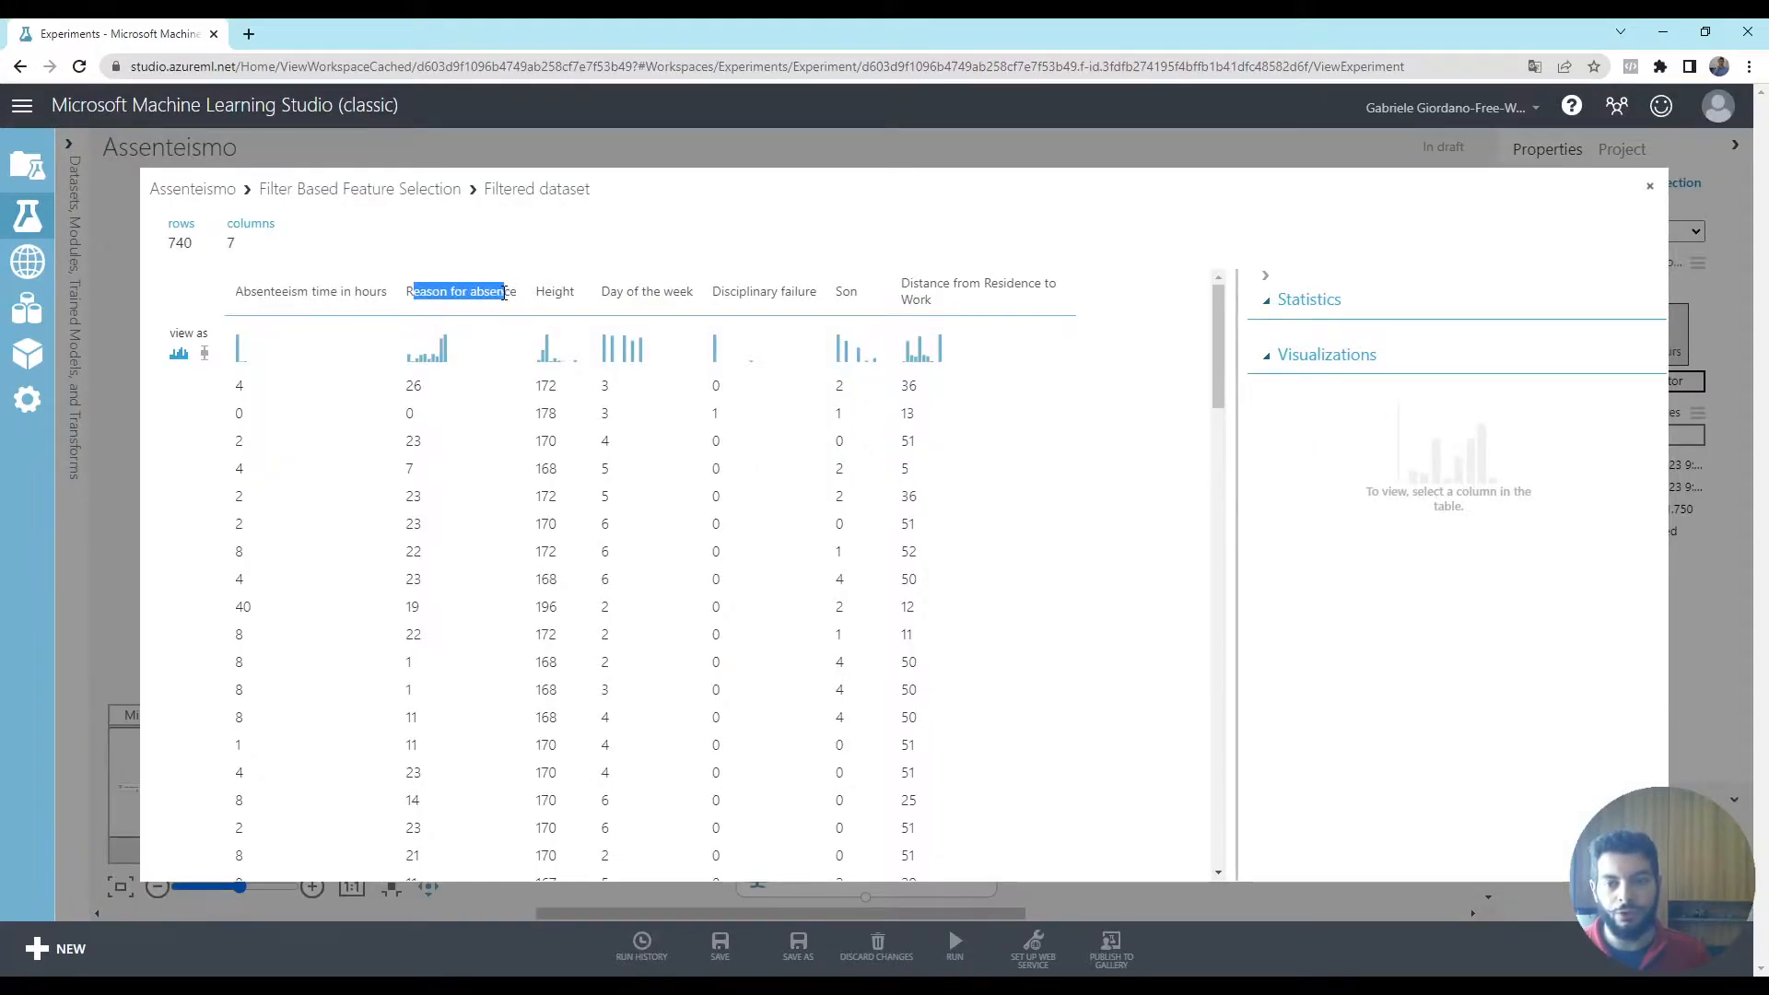
{"action": "left_click", "coordinate": [509, 293]}
{"action": "left_click", "coordinate": [564, 298]}
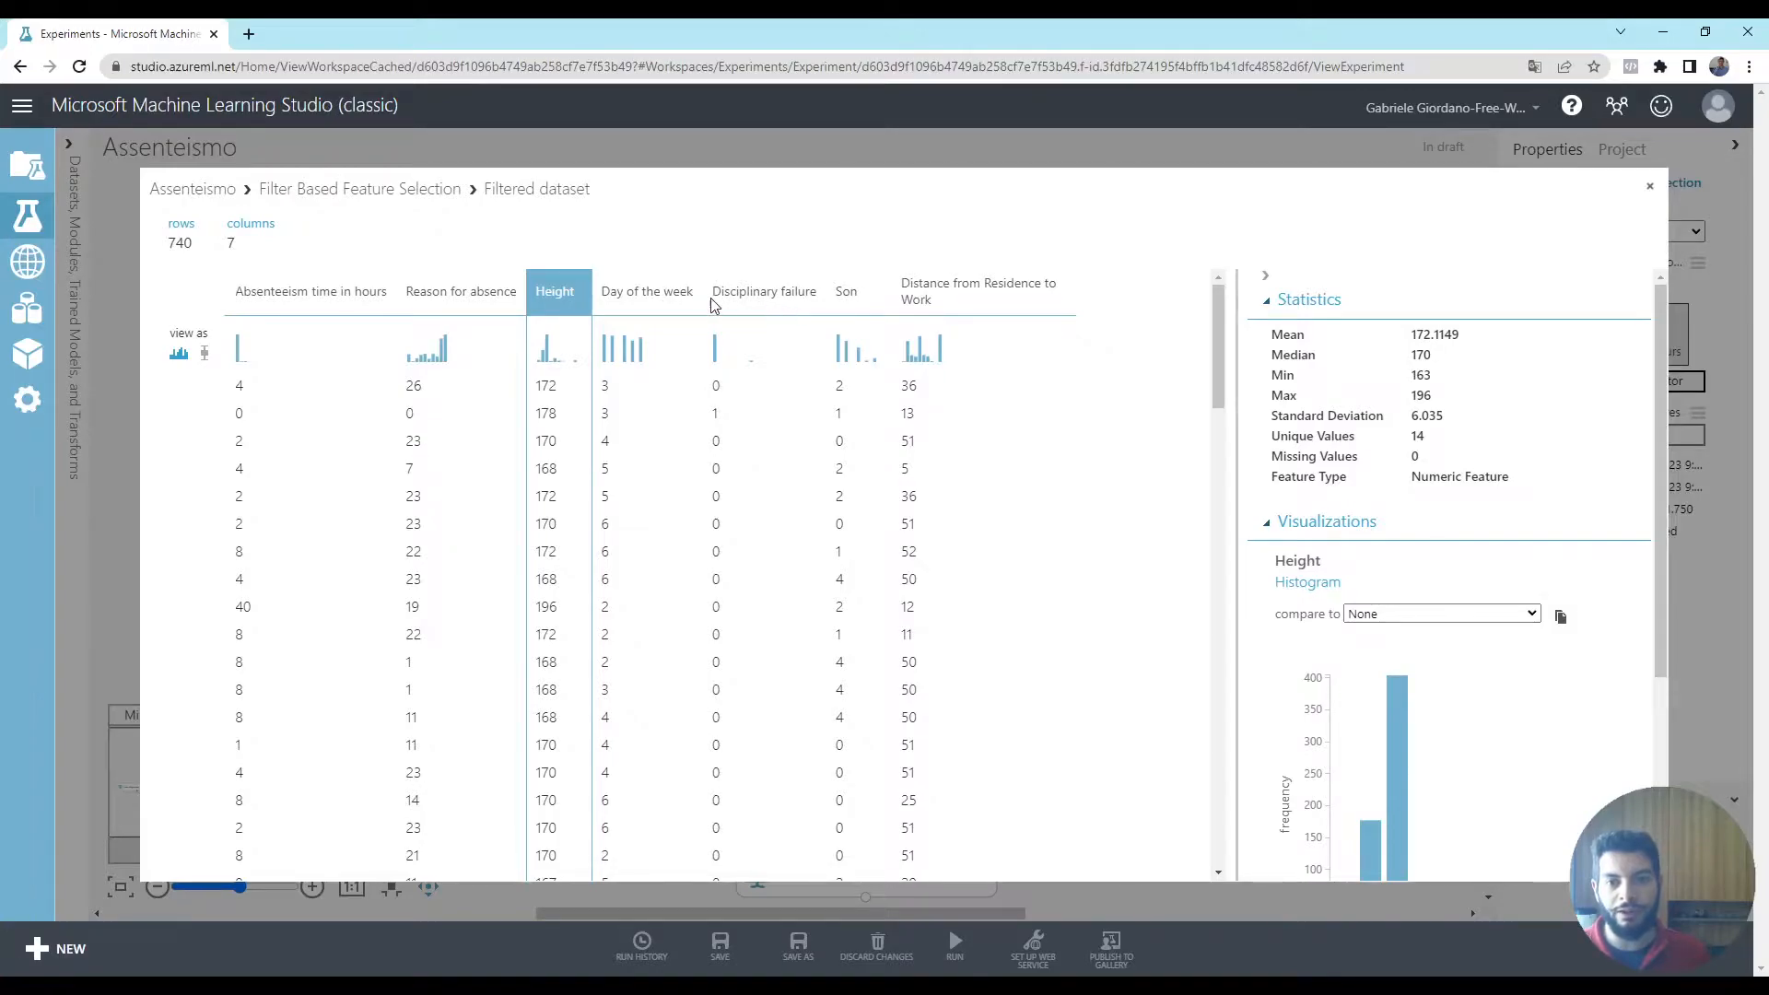
{"action": "left_click_drag", "start_coordinate": [713, 299], "coordinate": [810, 302]}
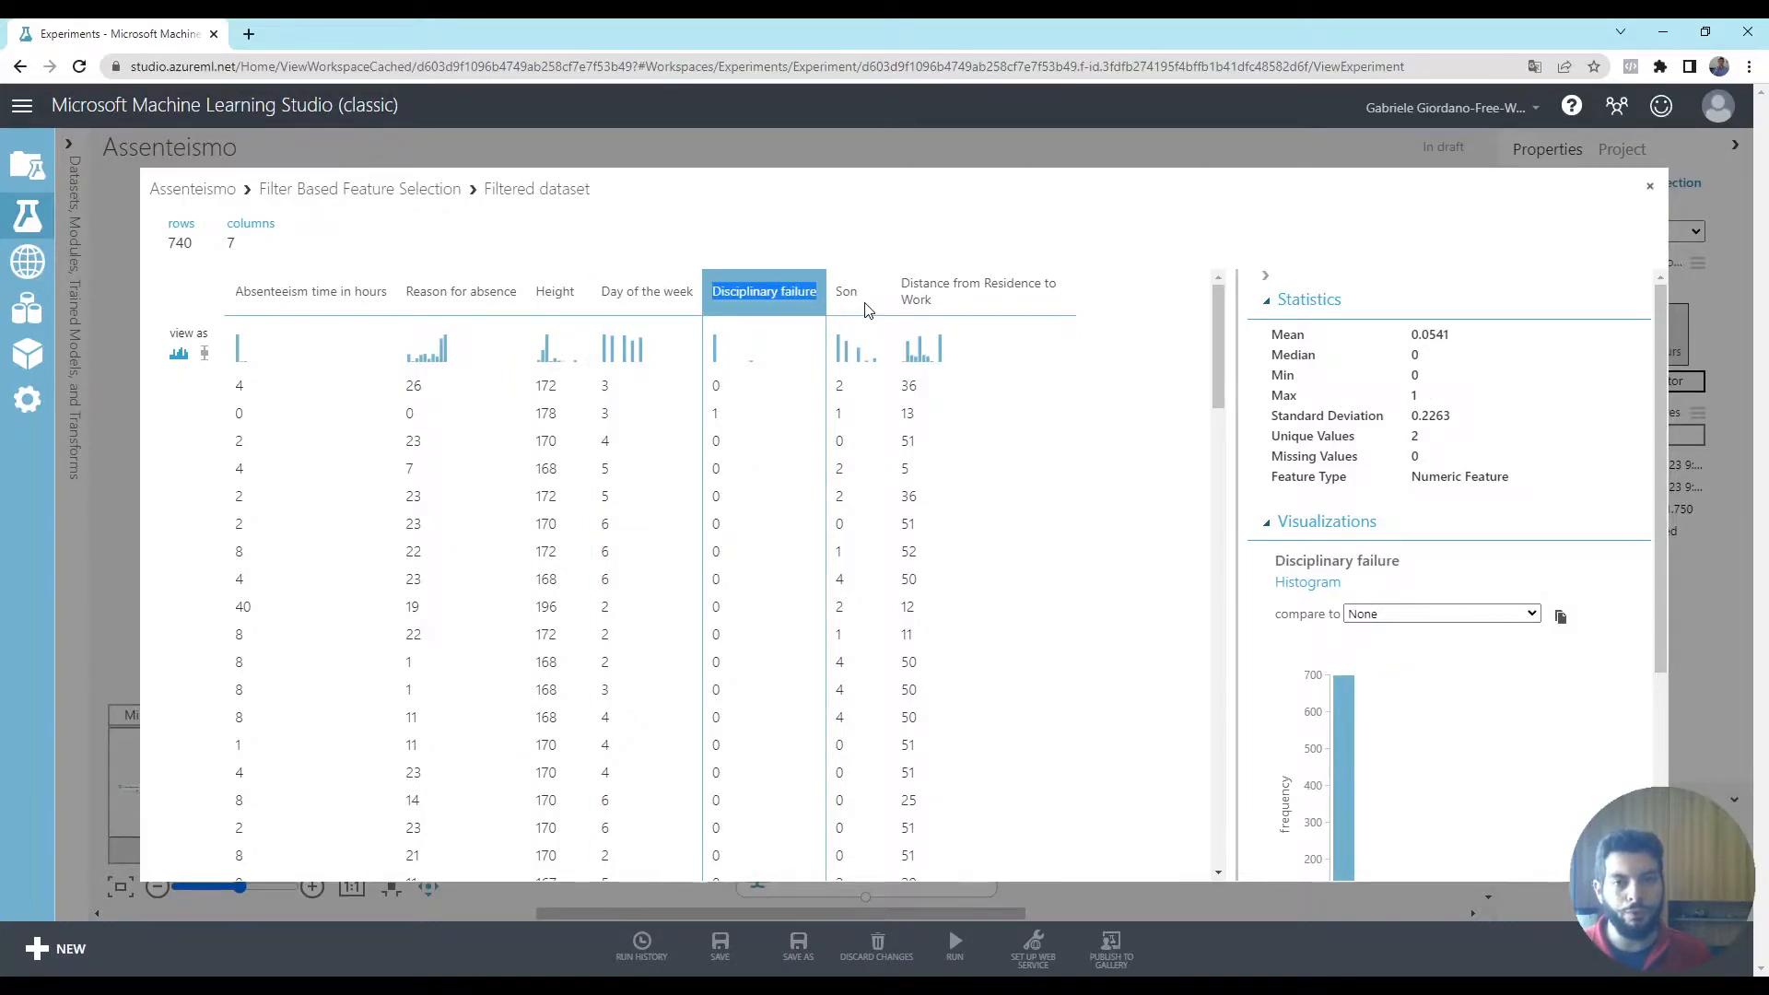
{"action": "left_click", "coordinate": [846, 295]}
{"action": "left_click", "coordinate": [959, 293]}
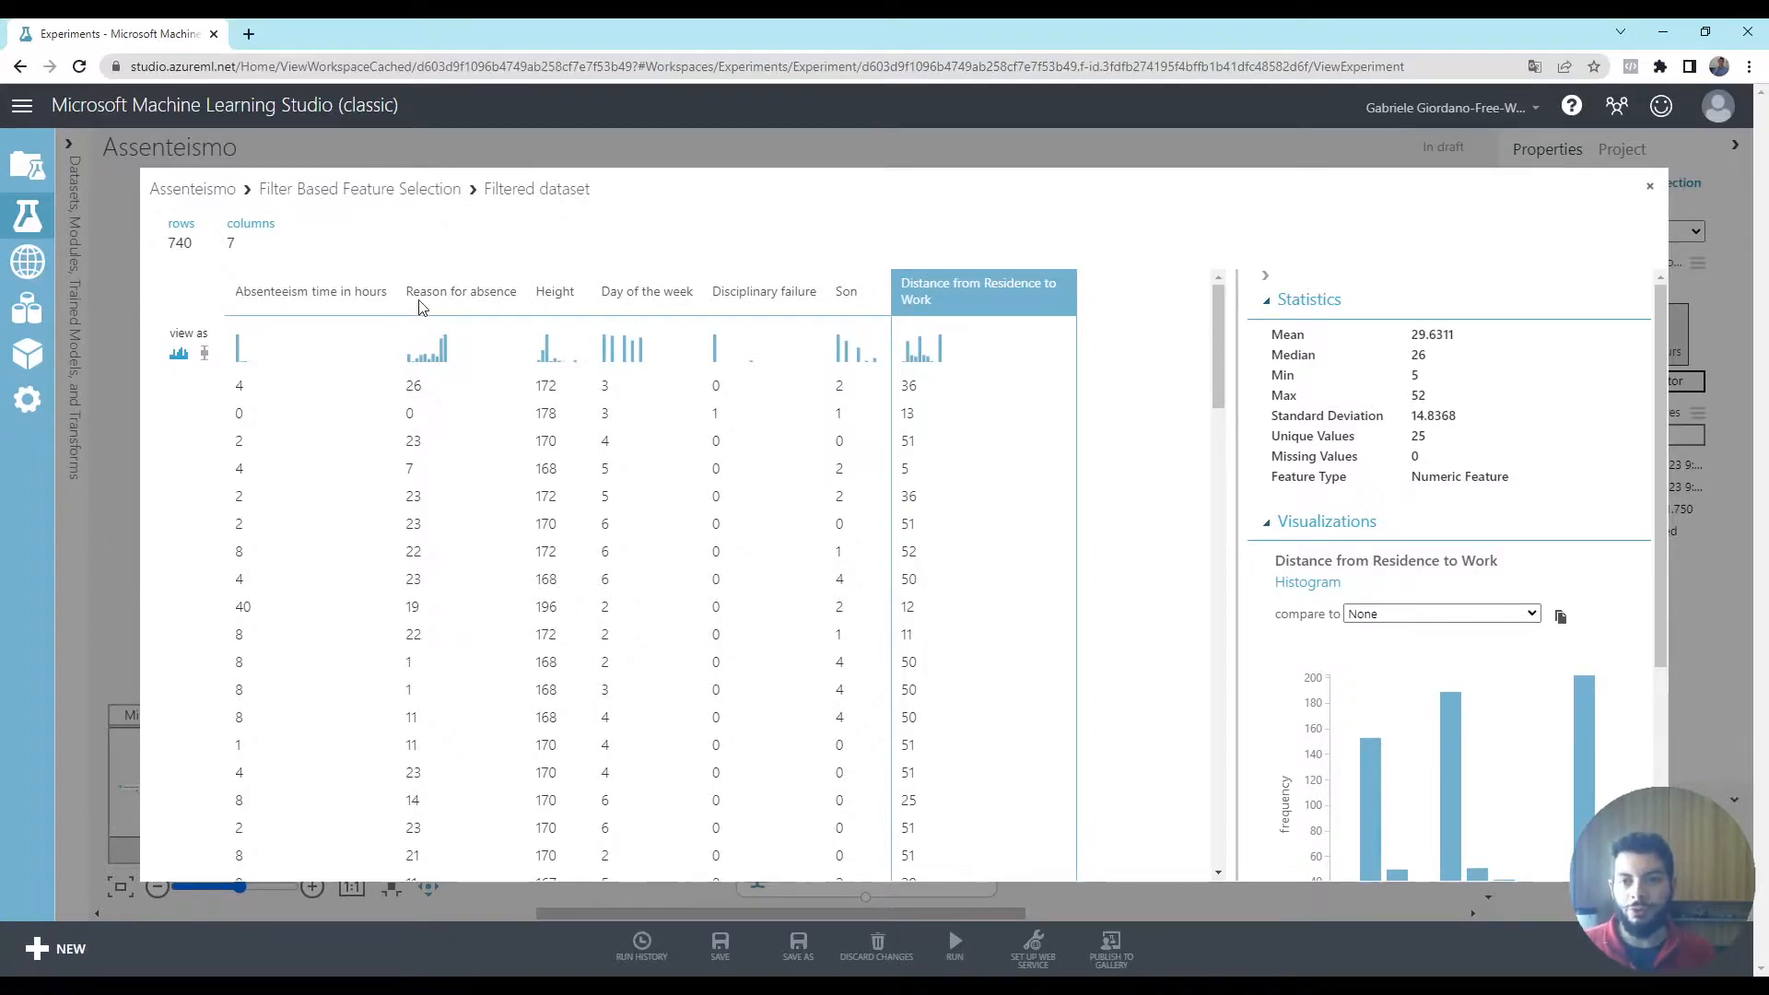
Inspect the Reason for absence and Height columns of the filtered dataset and close the visualization
{"action": "left_click_drag", "start_coordinate": [406, 292], "coordinate": [517, 291]}
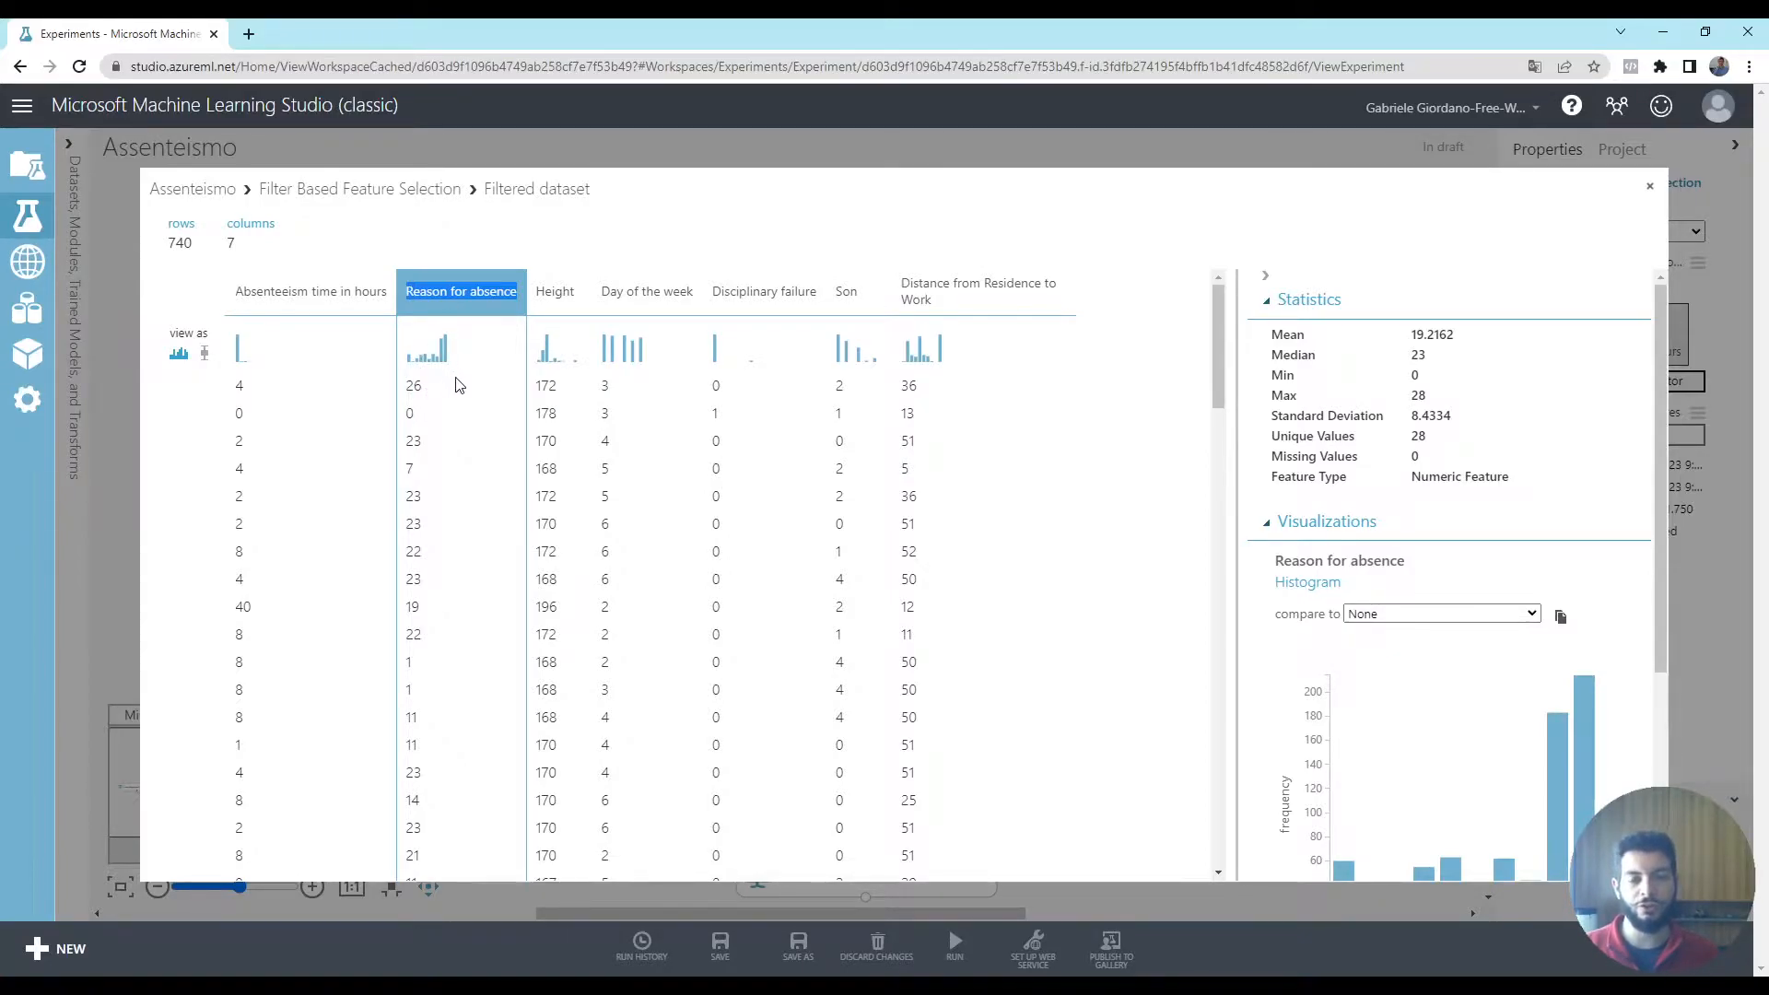
{"action": "left_click", "coordinate": [567, 373]}
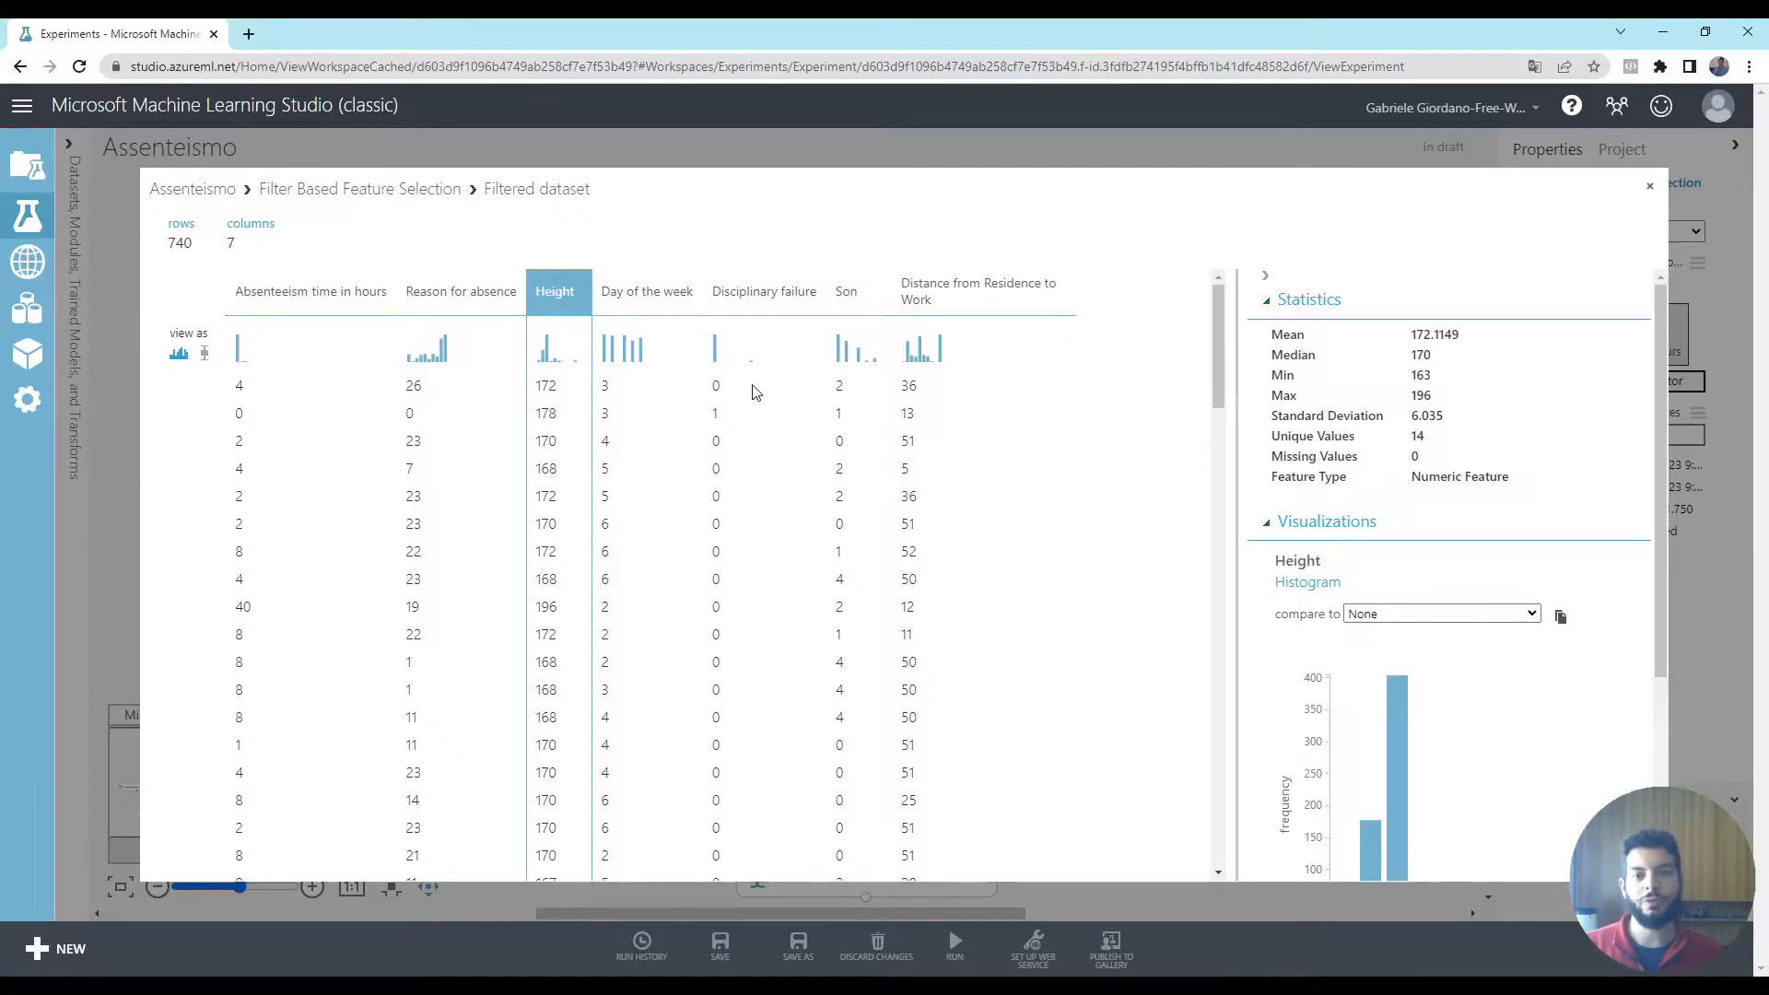
{"action": "left_click", "coordinate": [1647, 191]}
Review the columns chosen in Select Columns in Dataset and the row fraction and splitting options of Split Data
{"action": "left_click", "coordinate": [778, 498]}
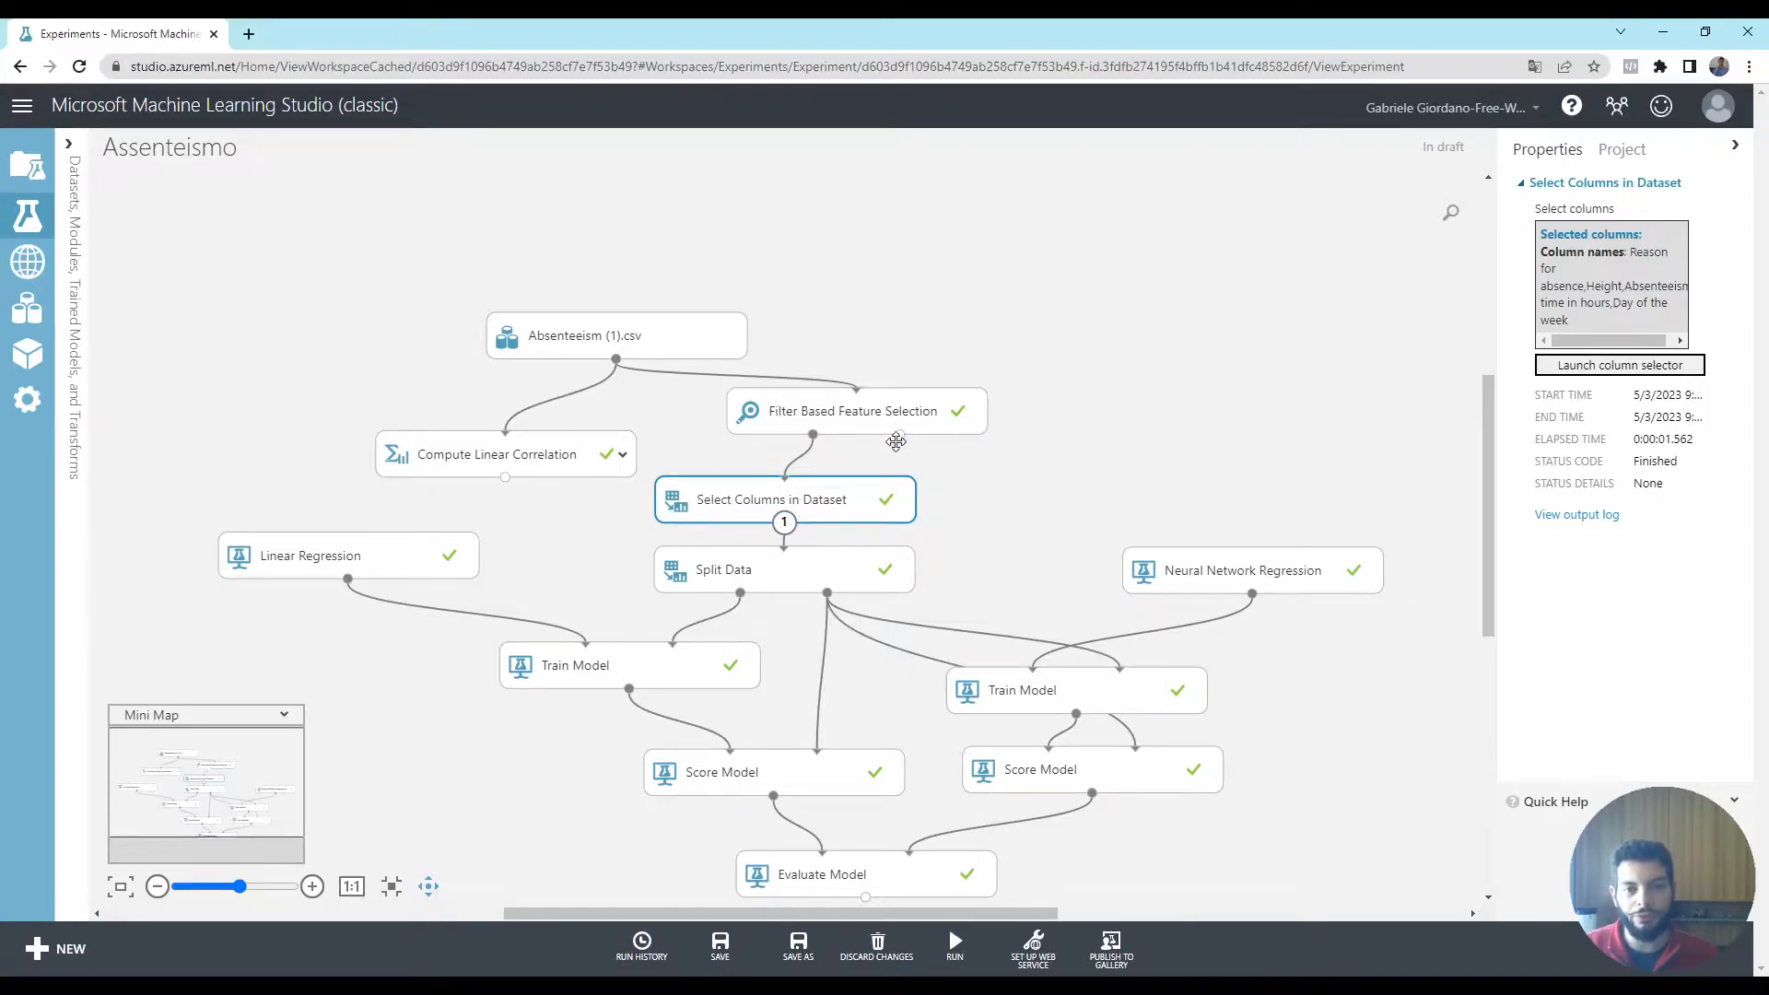
{"action": "right_click", "coordinate": [849, 575]}
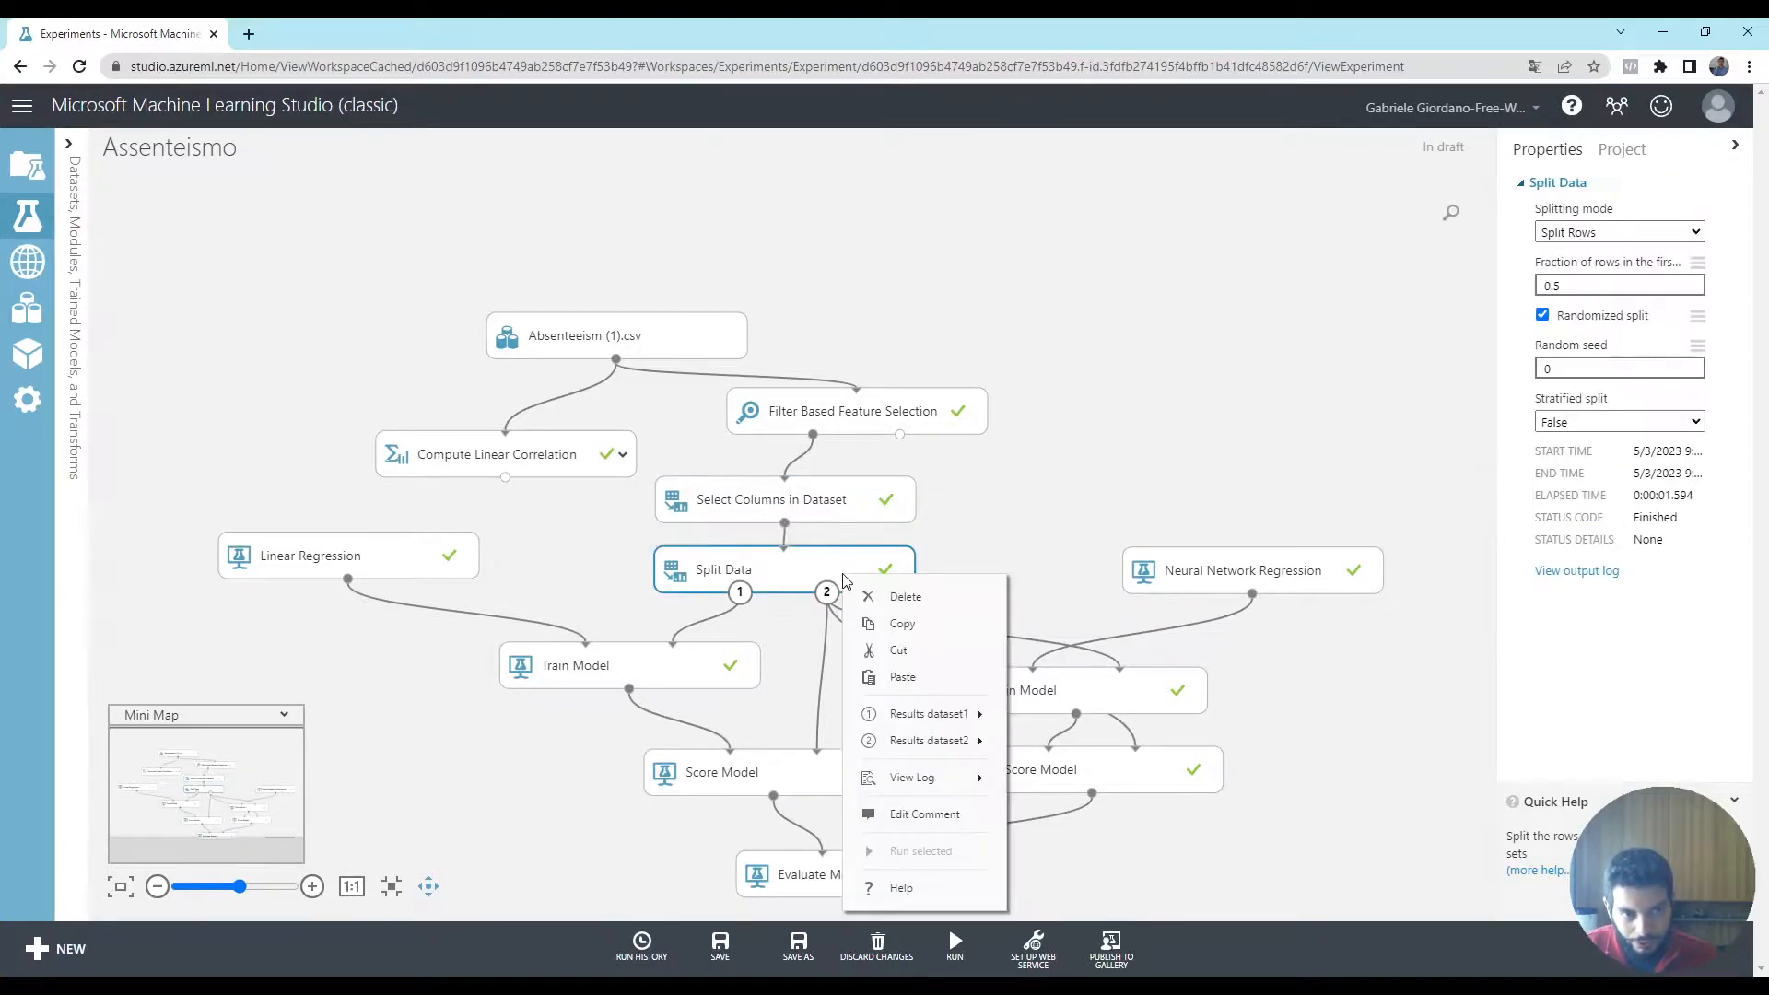
{"action": "left_click", "coordinate": [1525, 654]}
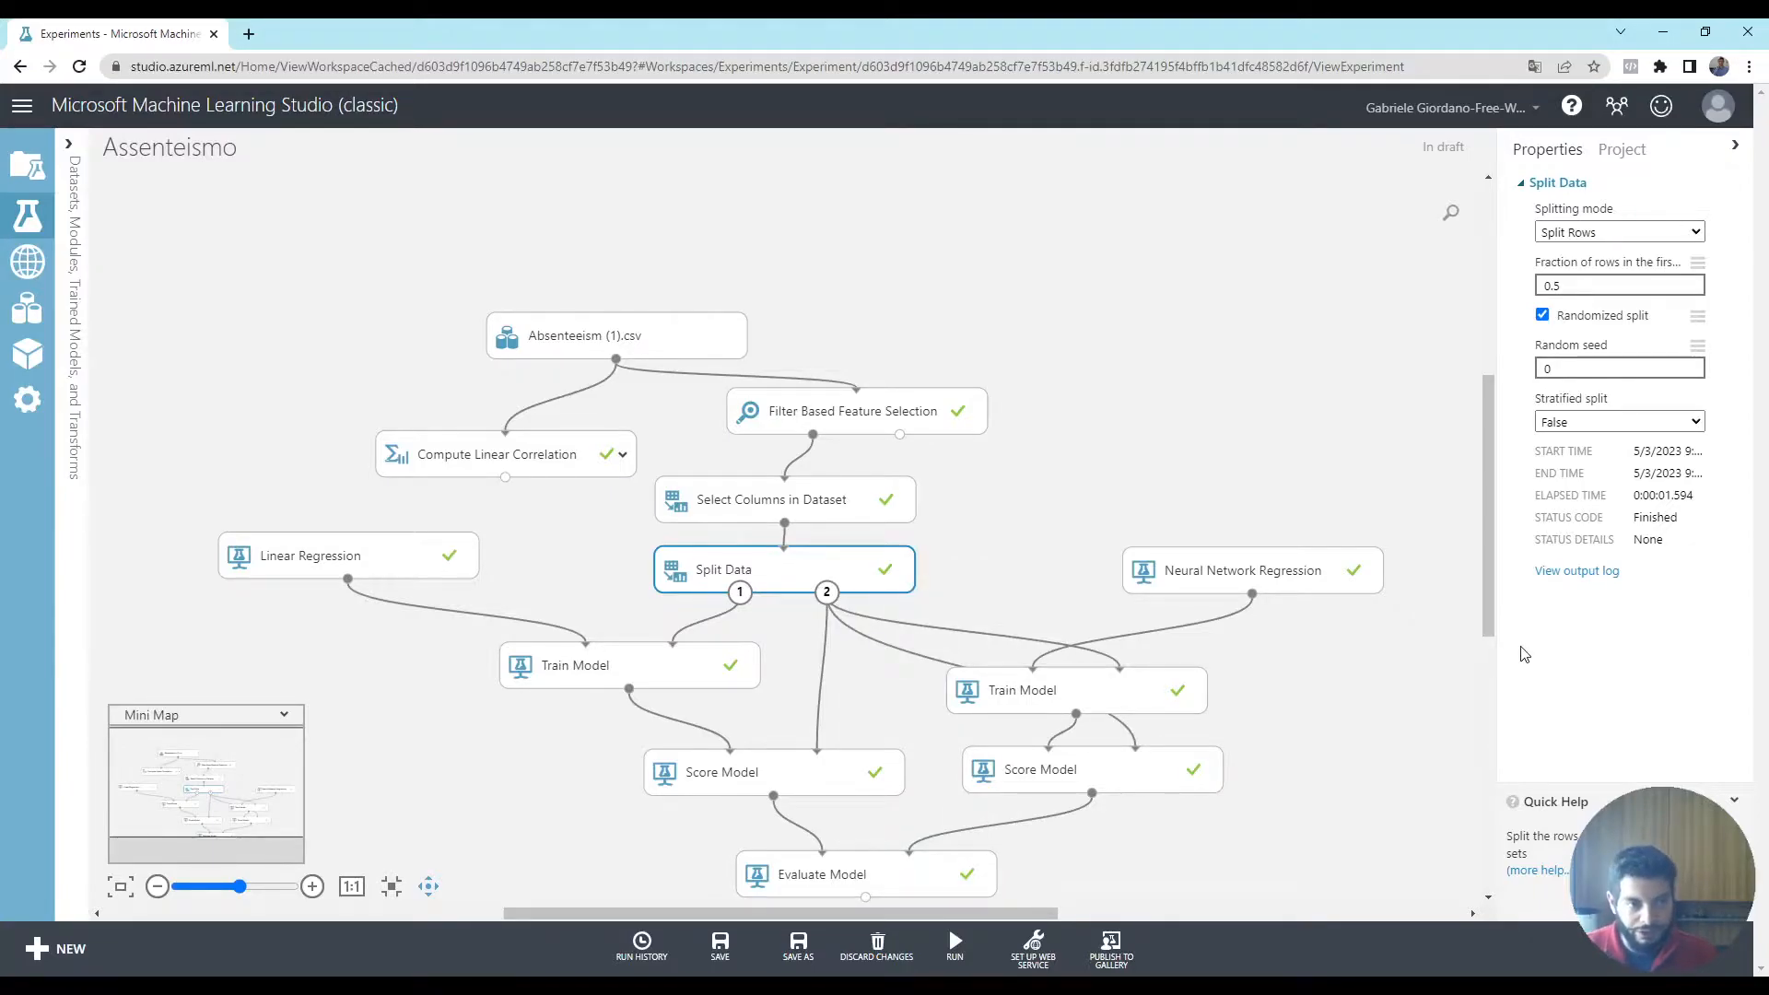
{"action": "left_click_drag", "start_coordinate": [1564, 287], "coordinate": [1543, 287]}
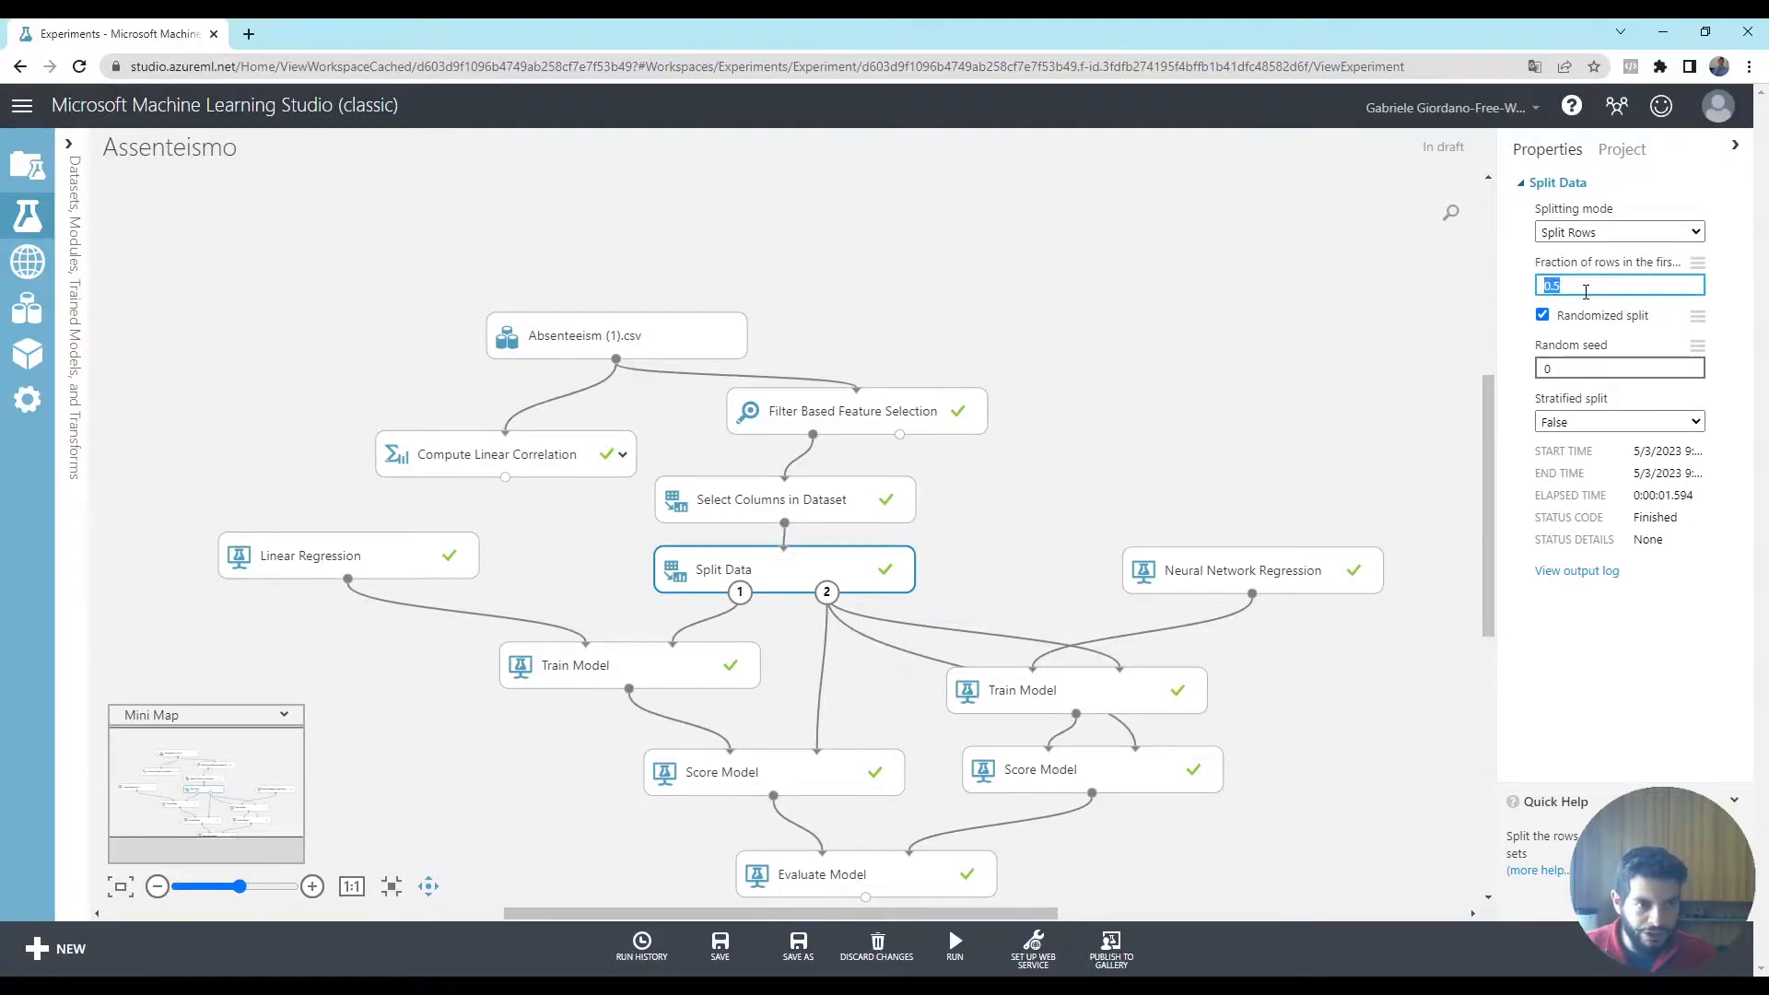
{"action": "left_click", "coordinate": [1599, 289]}
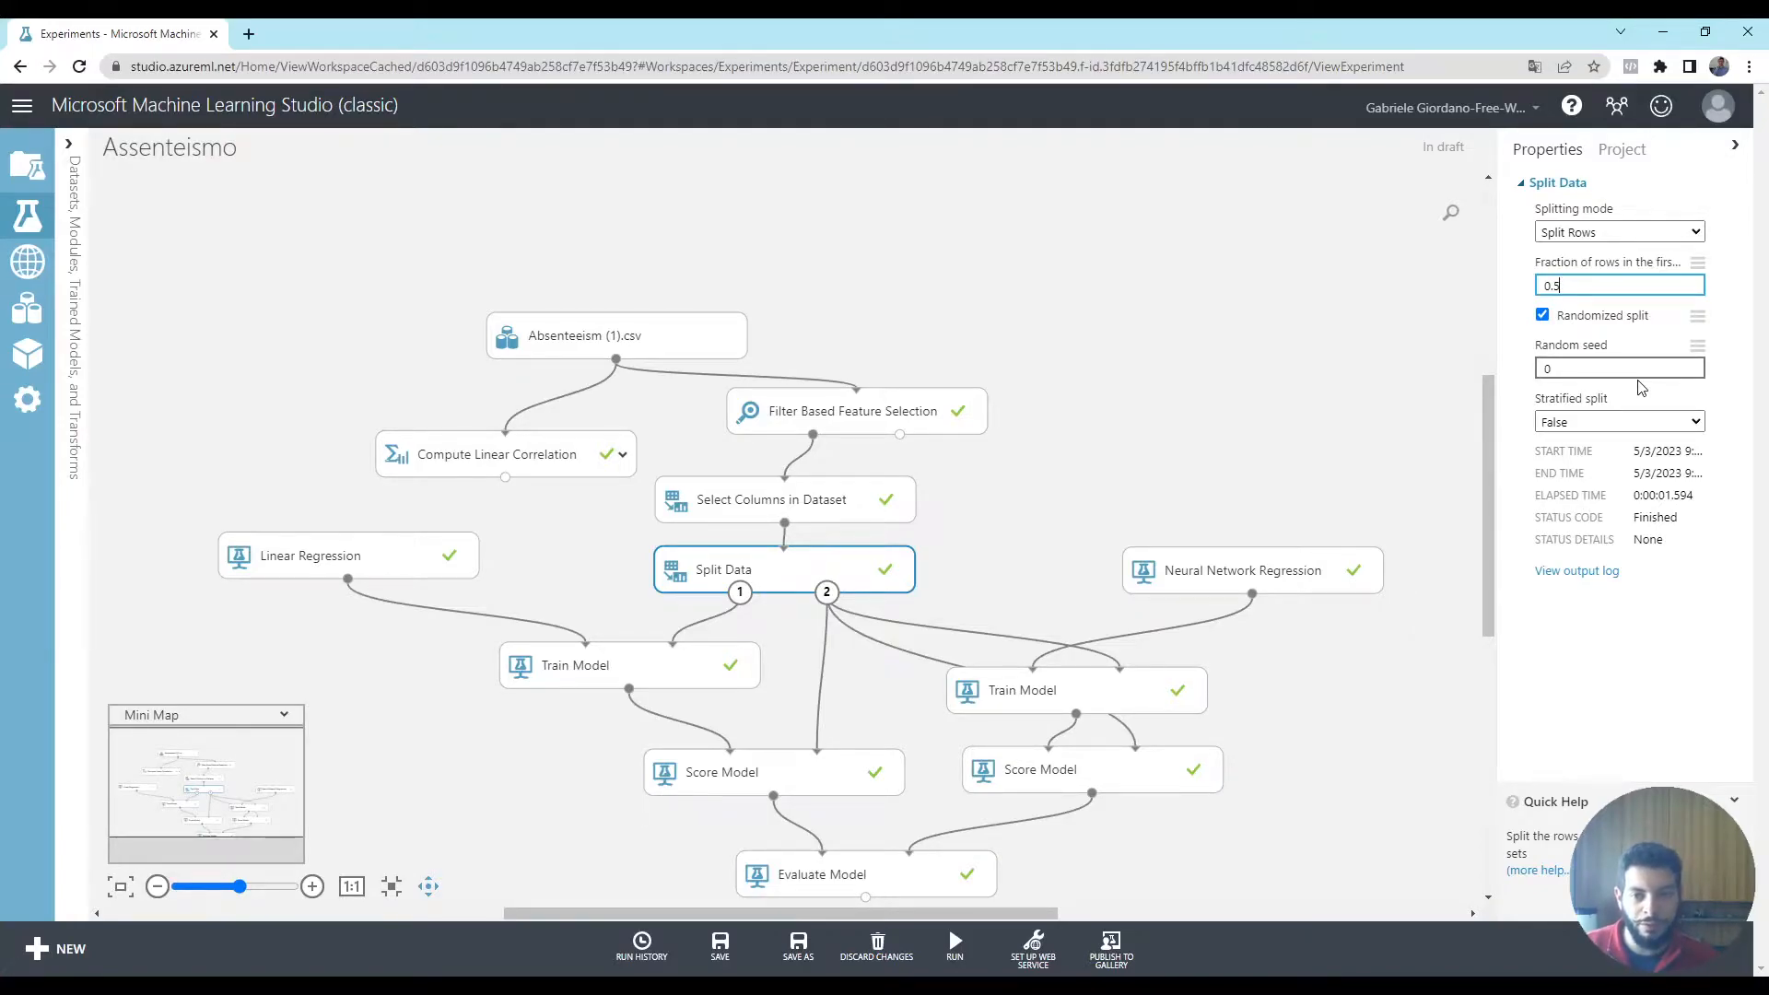
Visualize the scored dataset of the Score Model module on the Linear Regression branch
{"action": "left_click", "coordinate": [437, 579]}
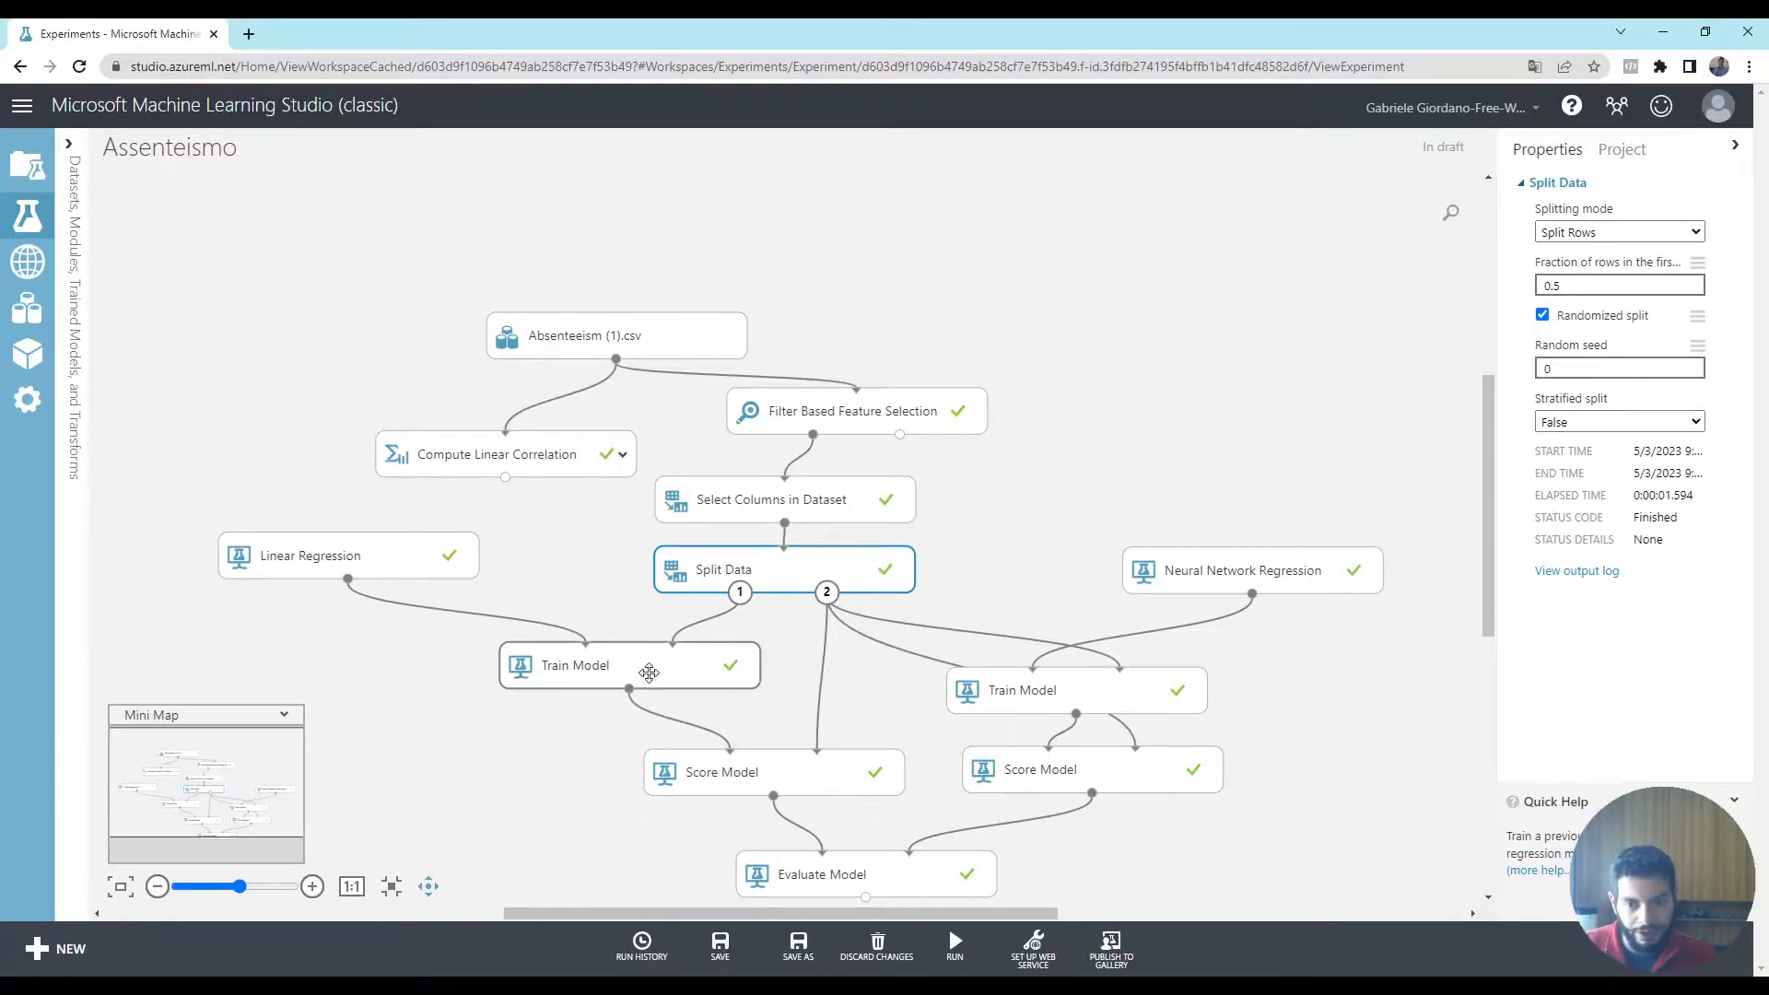
{"action": "scroll", "coordinate": [797, 684], "scroll_direction": "down", "scroll_amount": 1}
{"action": "left_click_drag", "start_coordinate": [1296, 639], "coordinate": [1295, 573]}
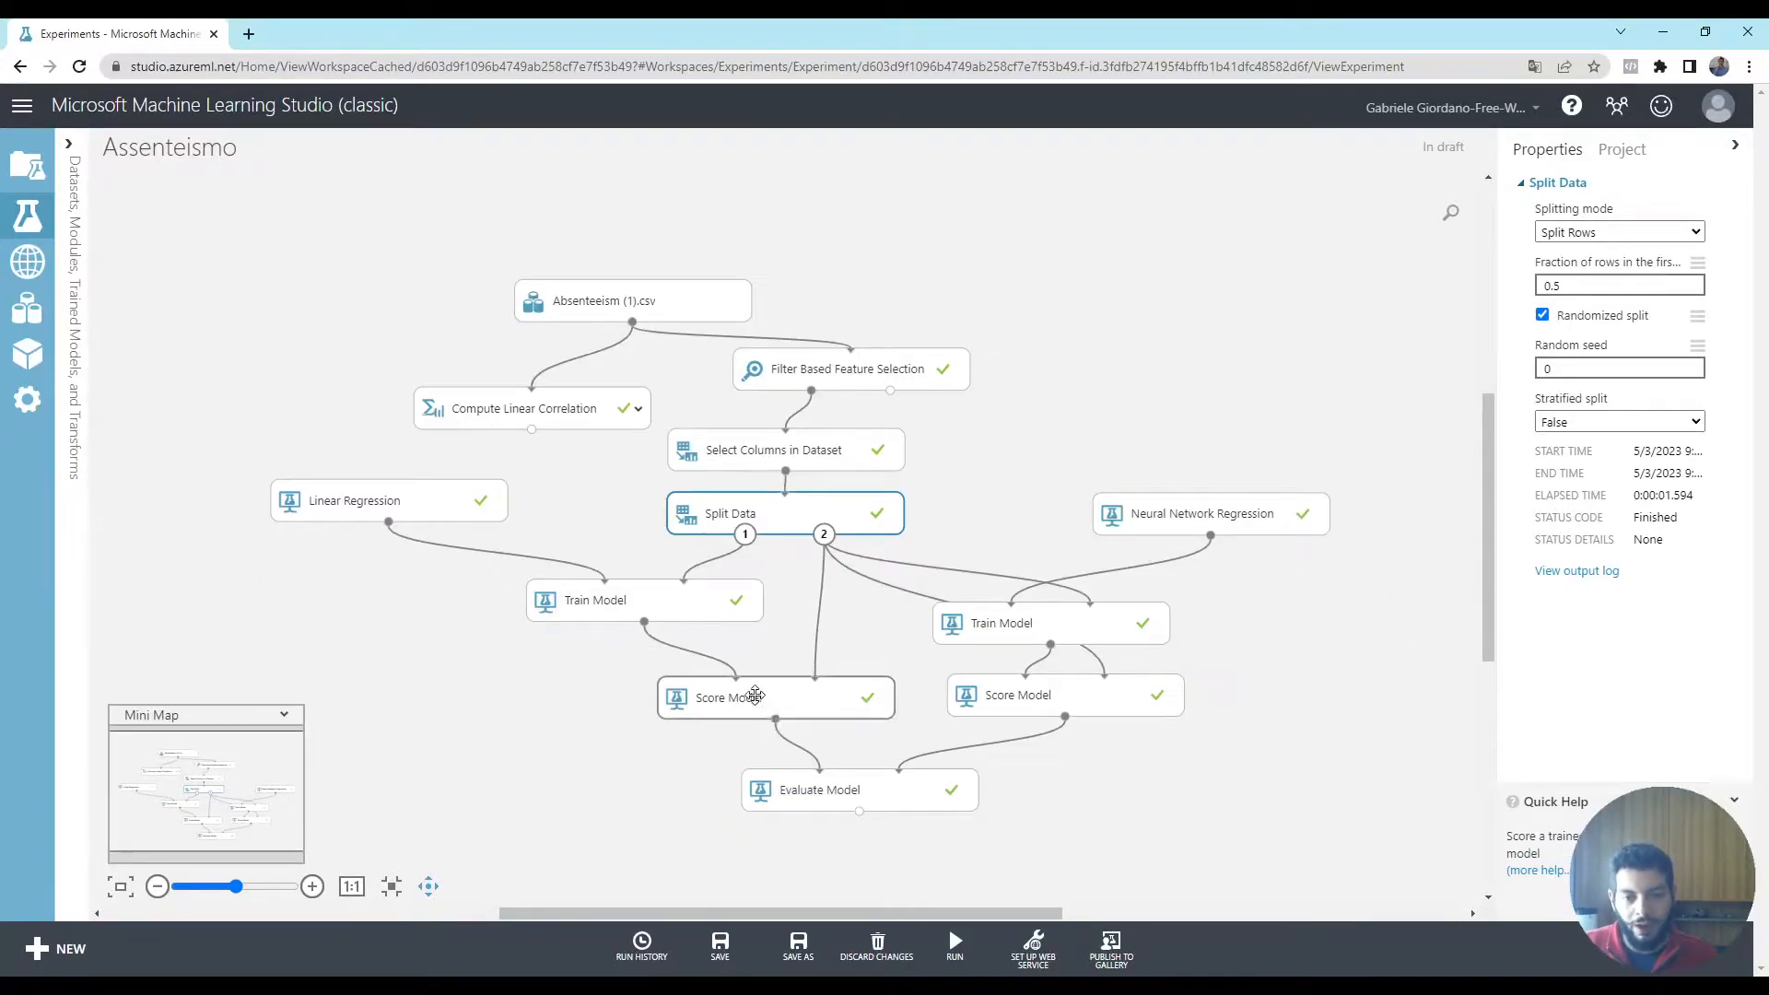
{"action": "right_click", "coordinate": [775, 720]}
{"action": "left_click", "coordinate": [850, 847]}
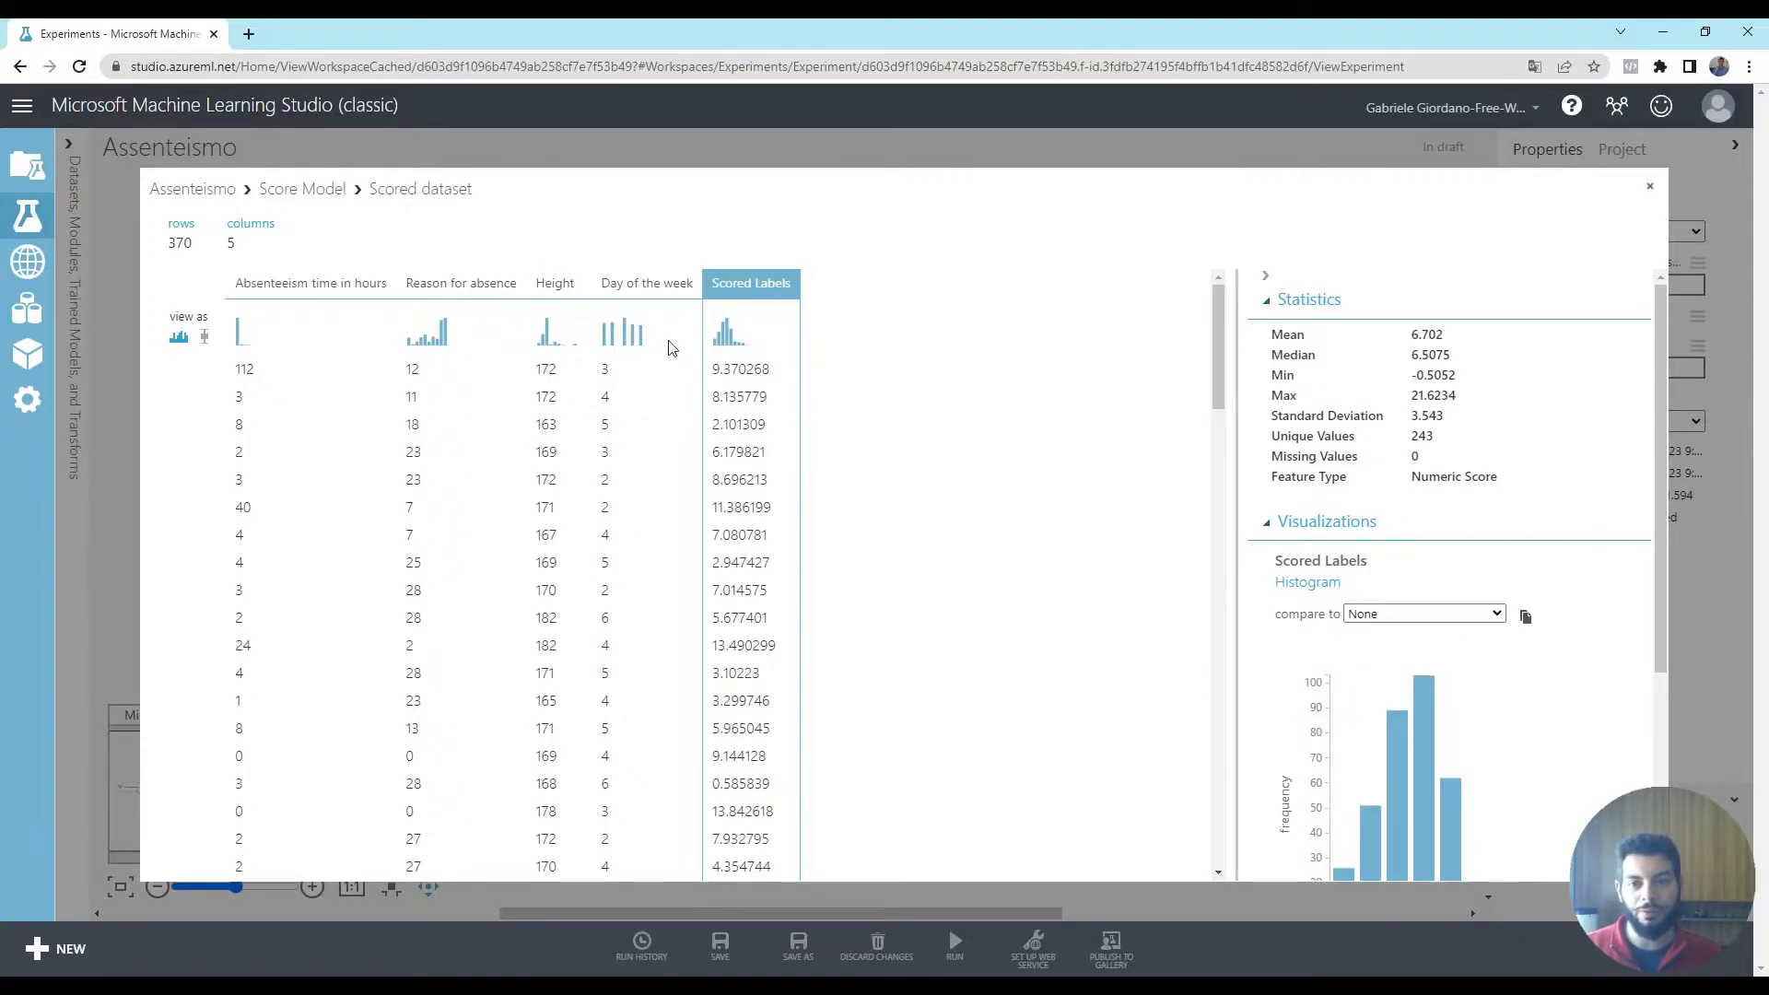
Compare actual Absenteeism time in hours with the Scored Labels for the rows with 112 and 40 hours
{"action": "double_click", "coordinate": [244, 369]}
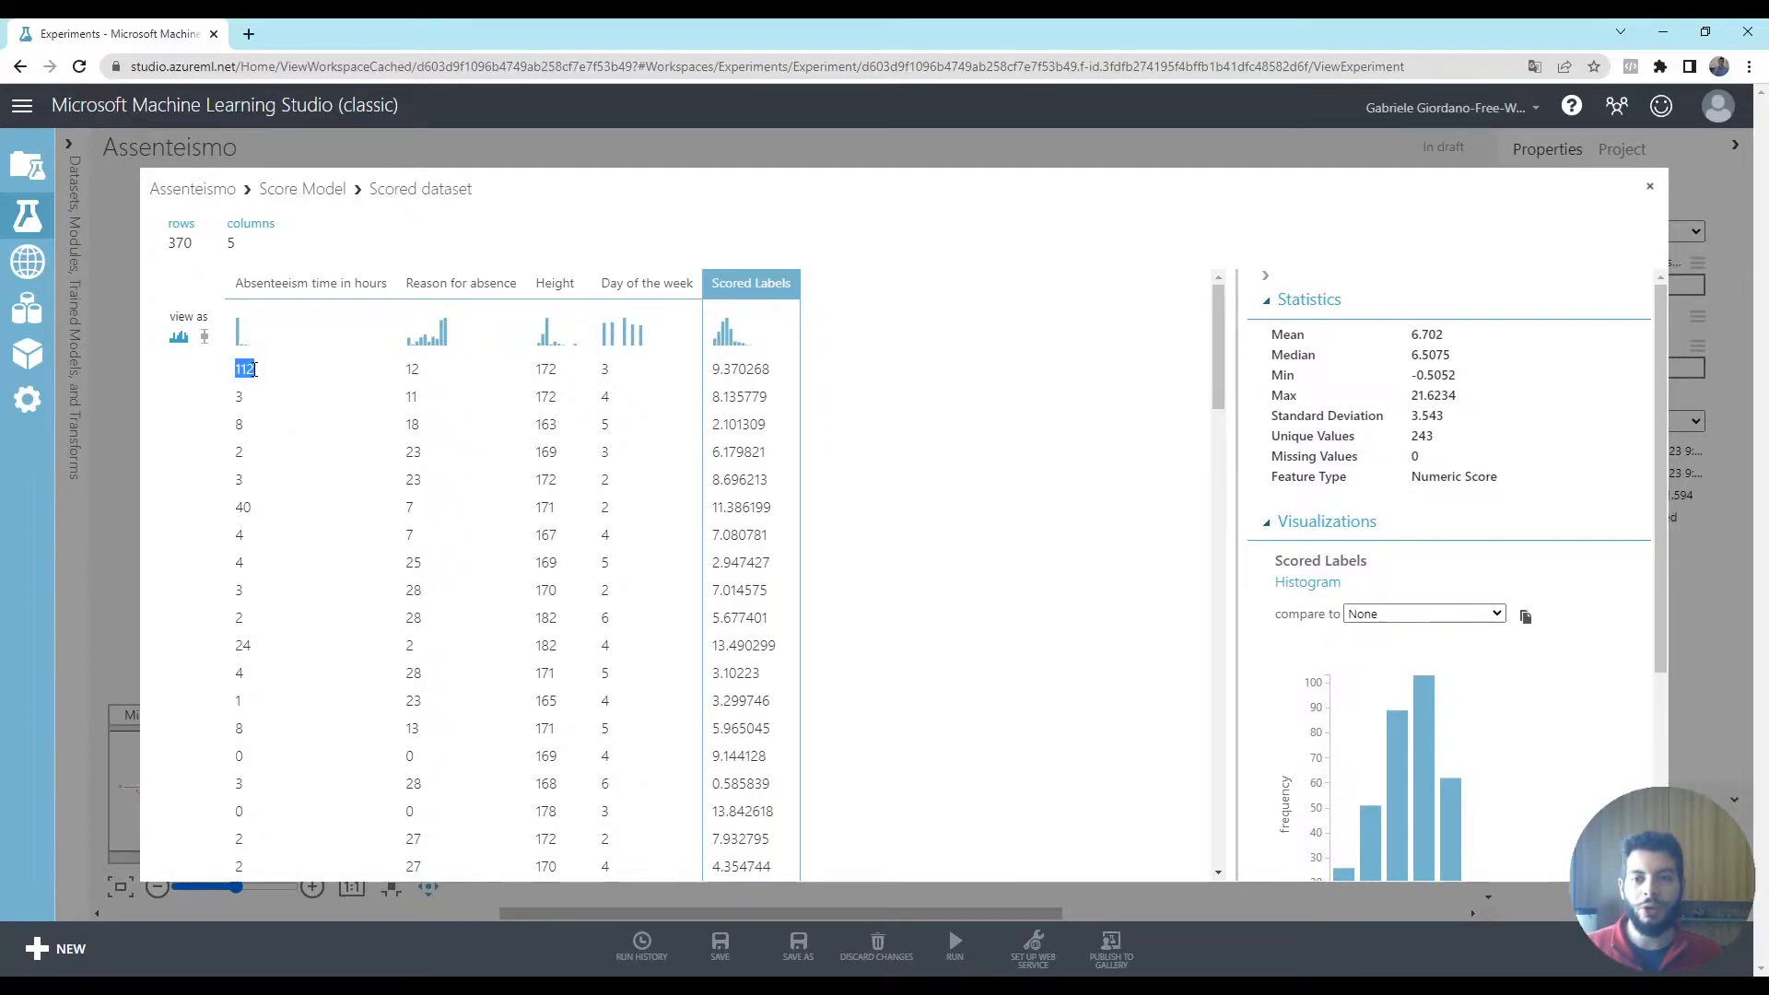
{"action": "left_click", "coordinate": [714, 371]}
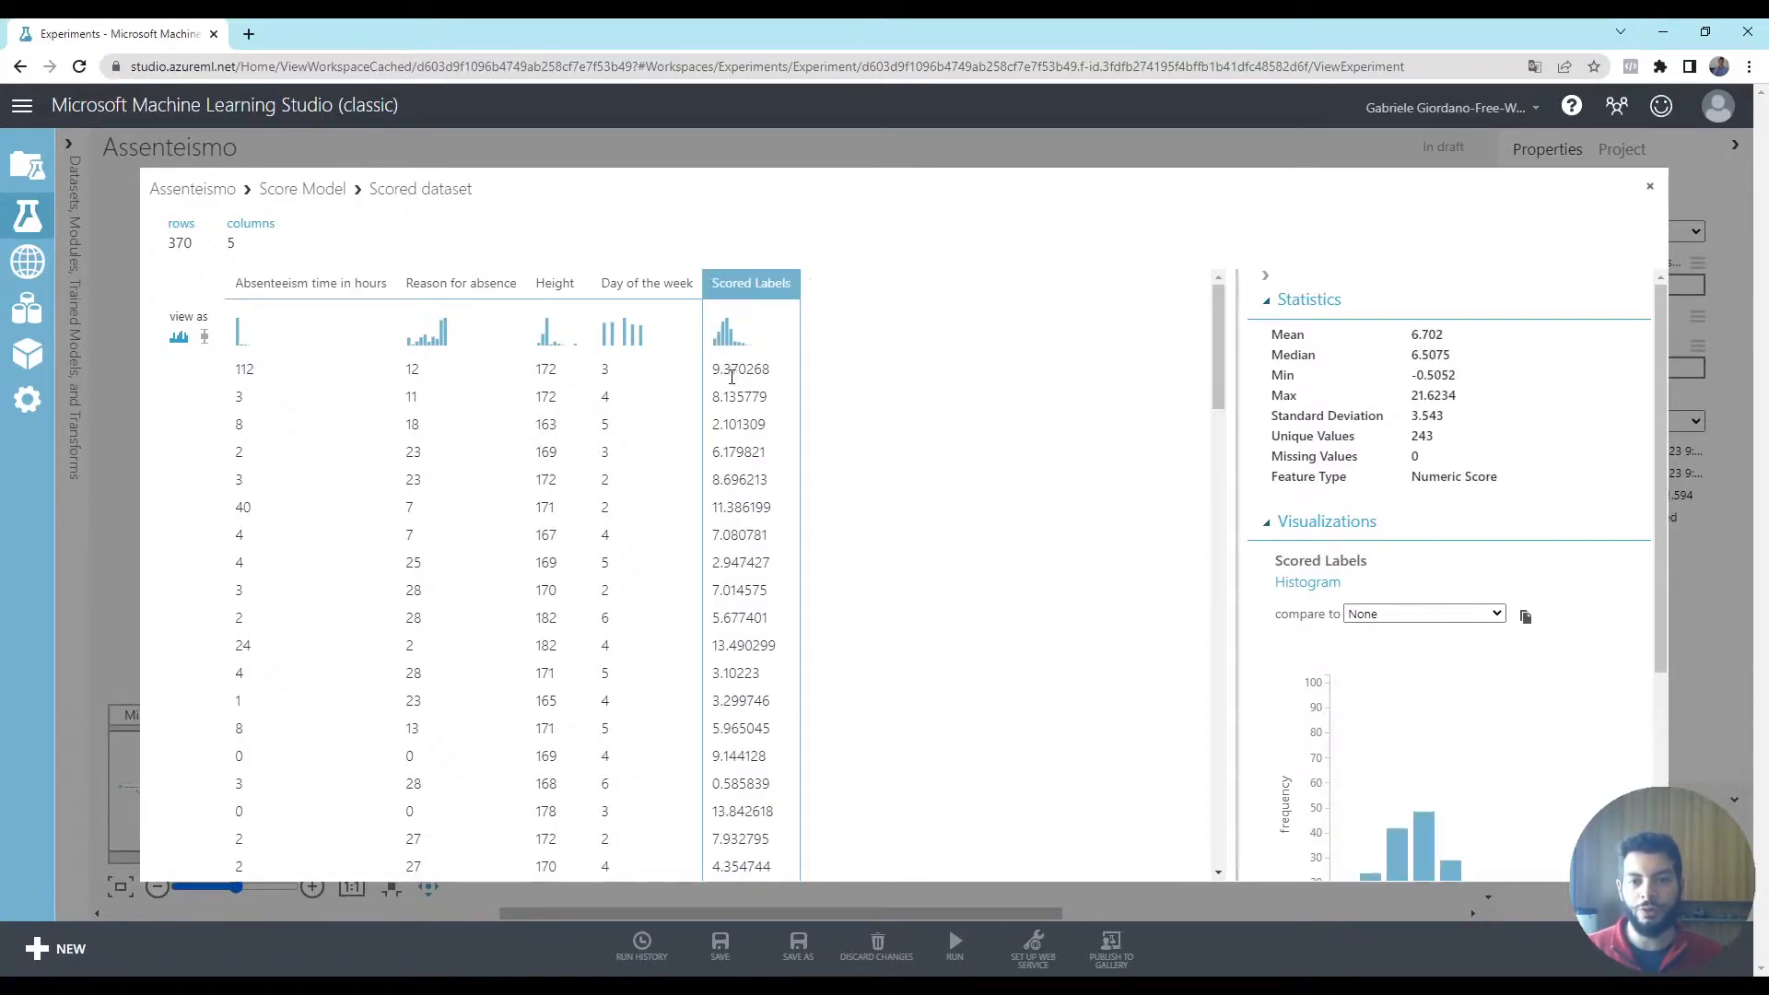
{"action": "double_click", "coordinate": [722, 368]}
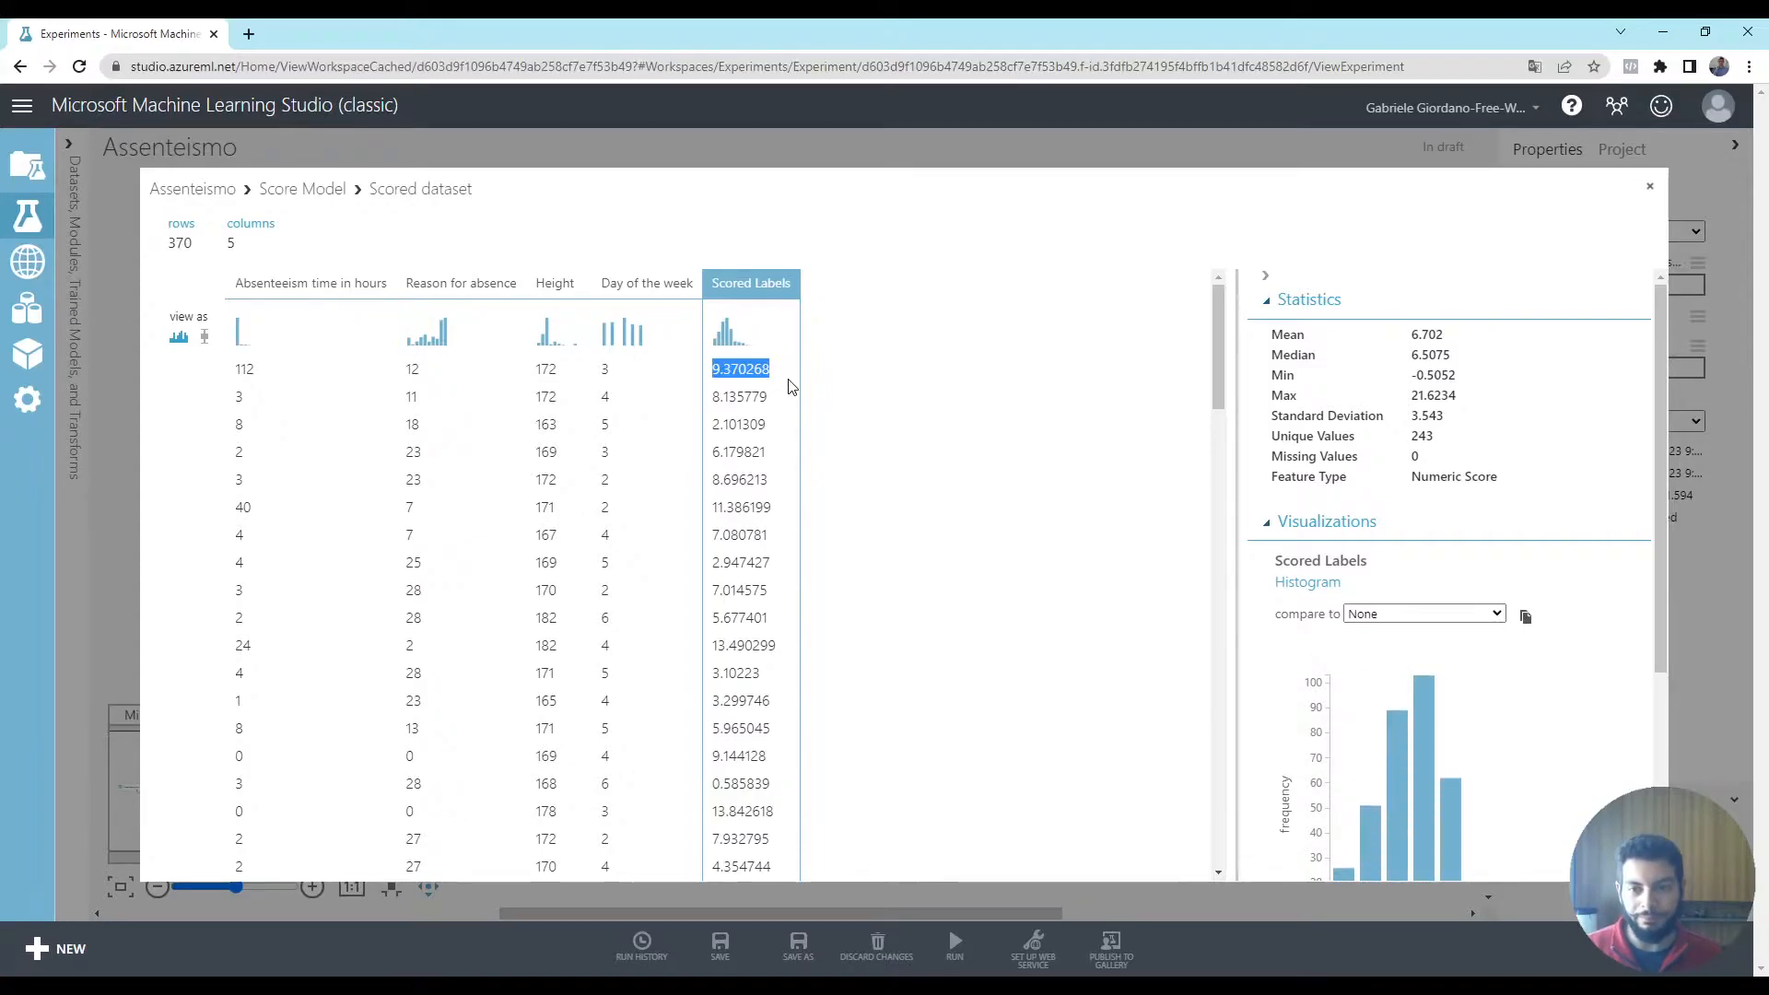
{"action": "double_click", "coordinate": [242, 507]}
{"action": "left_click_drag", "start_coordinate": [712, 509], "coordinate": [777, 512]}
{"action": "left_click", "coordinate": [777, 511]}
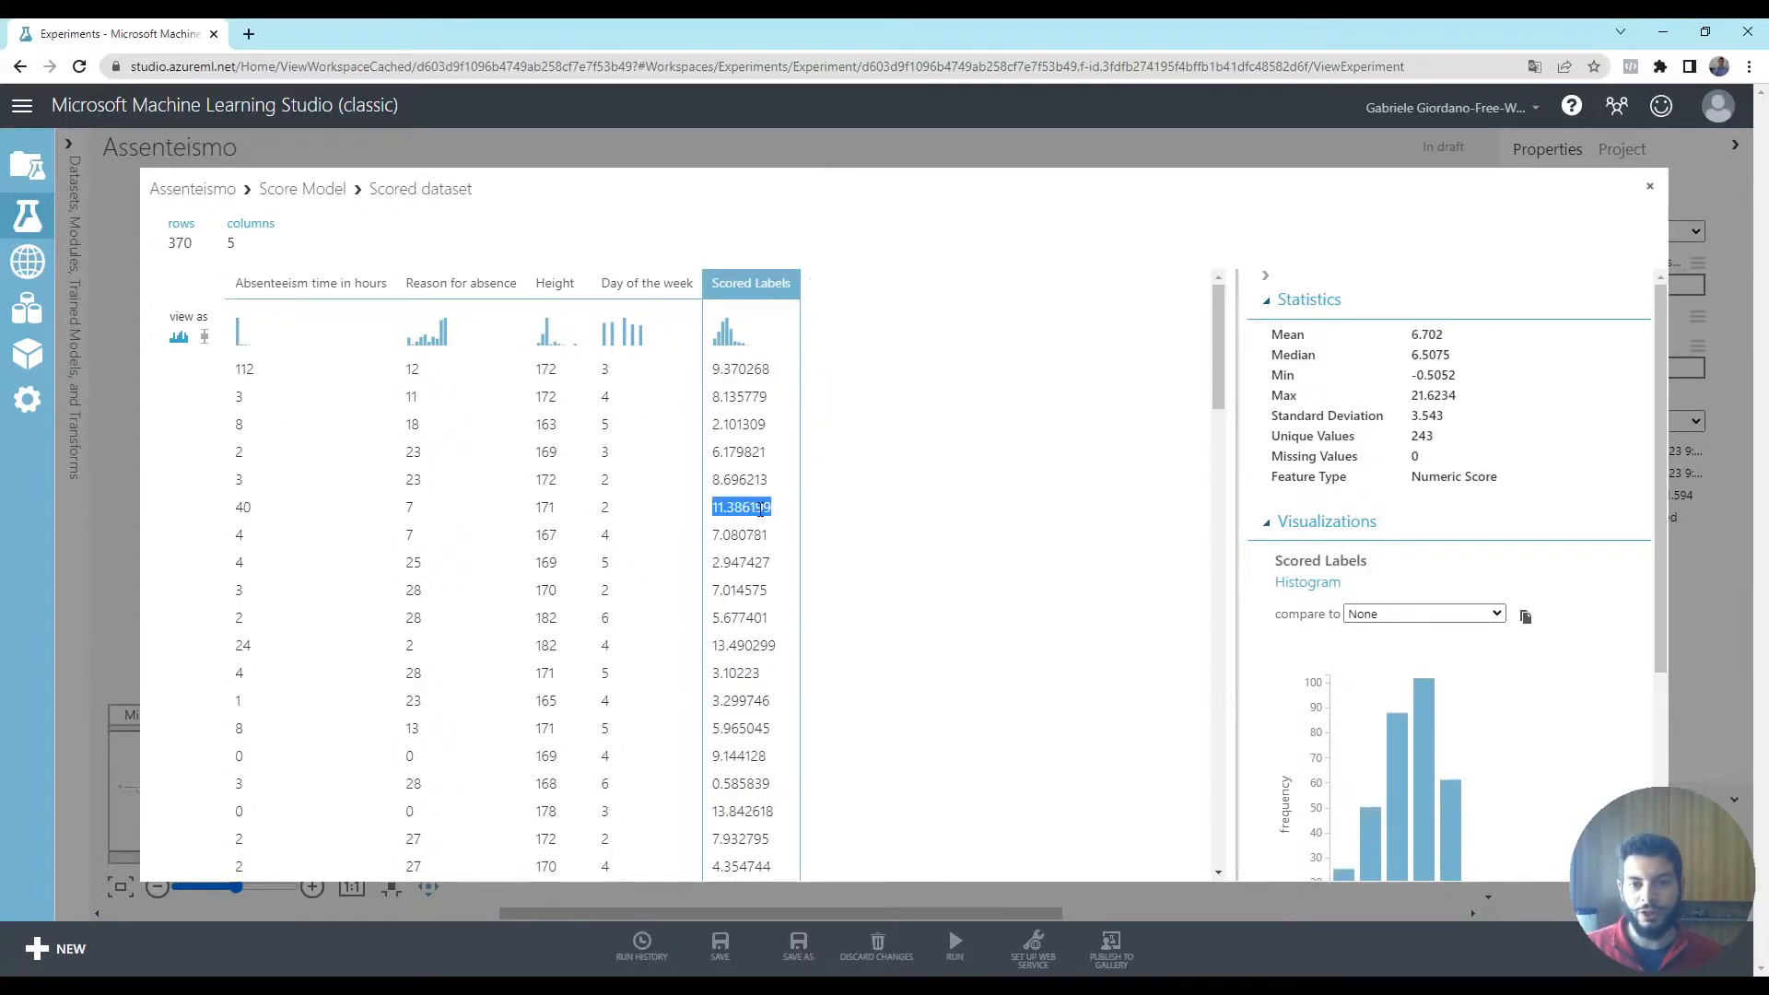
Compare the histograms of Absenteeism time in hours and Scored Labels, and close the scored dataset
{"action": "left_click", "coordinate": [276, 337]}
{"action": "scroll", "coordinate": [1421, 657], "scroll_direction": "down", "scroll_amount": 3}
{"action": "scroll", "coordinate": [1422, 657], "scroll_direction": "up", "scroll_amount": 1}
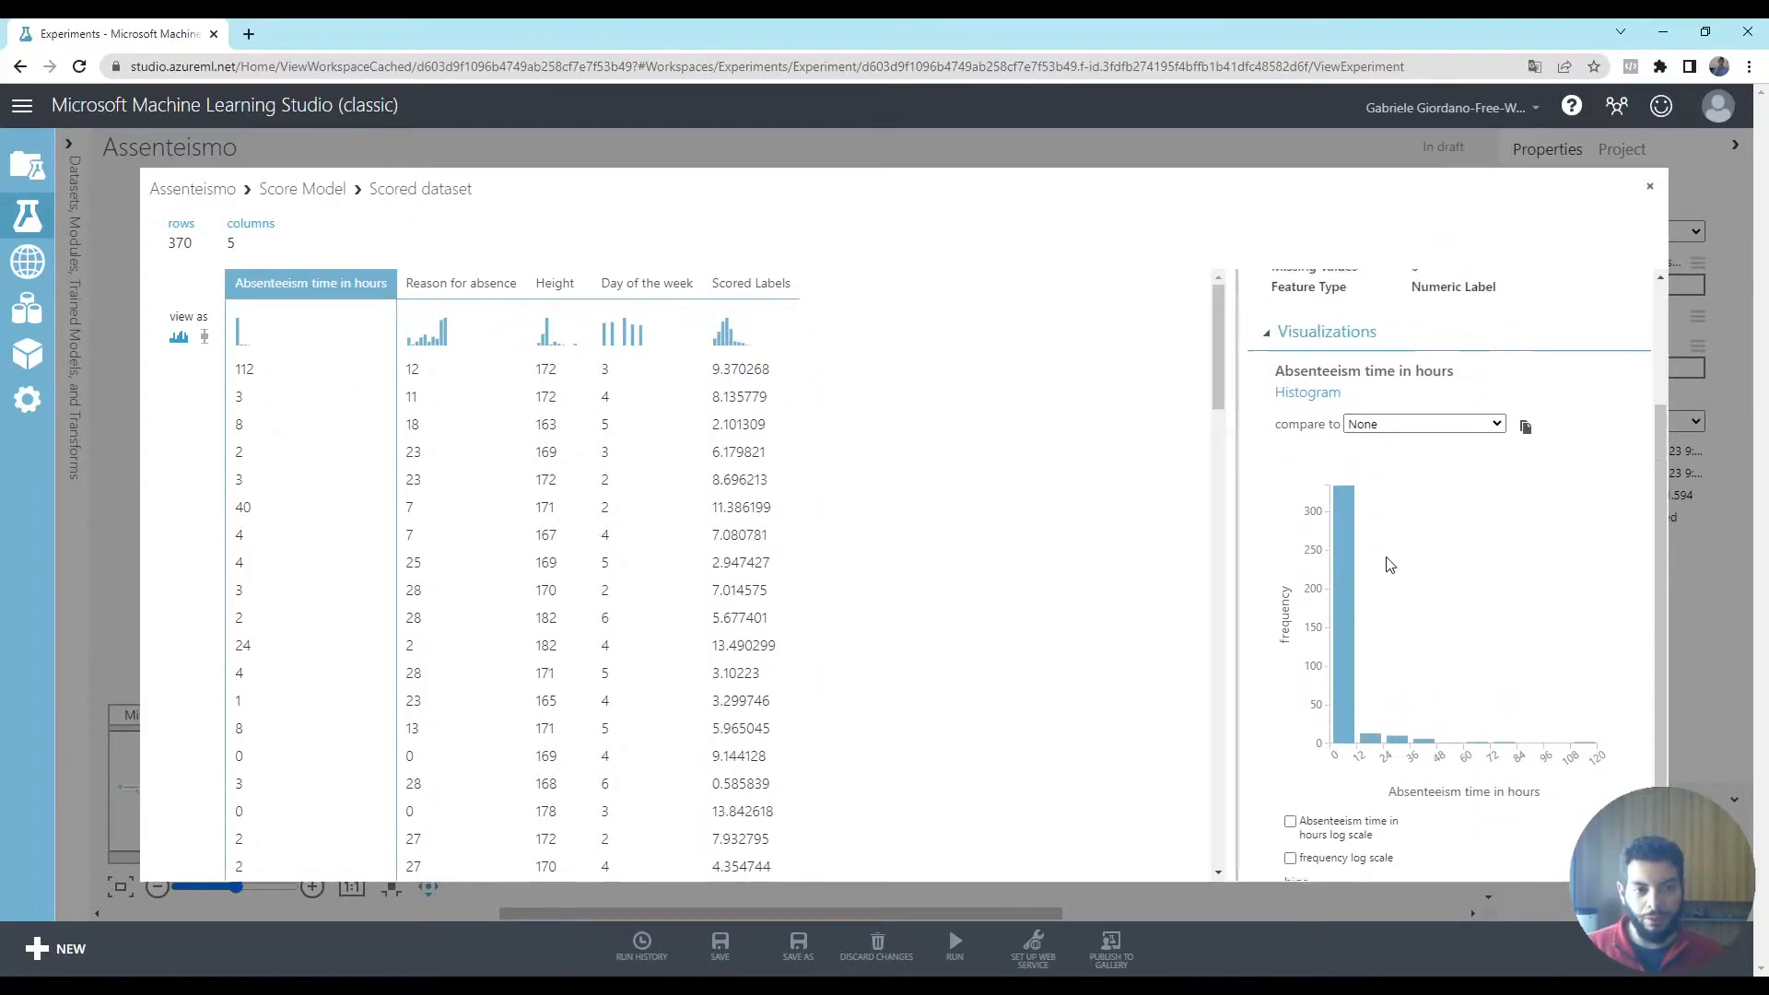
{"action": "left_click", "coordinate": [743, 334]}
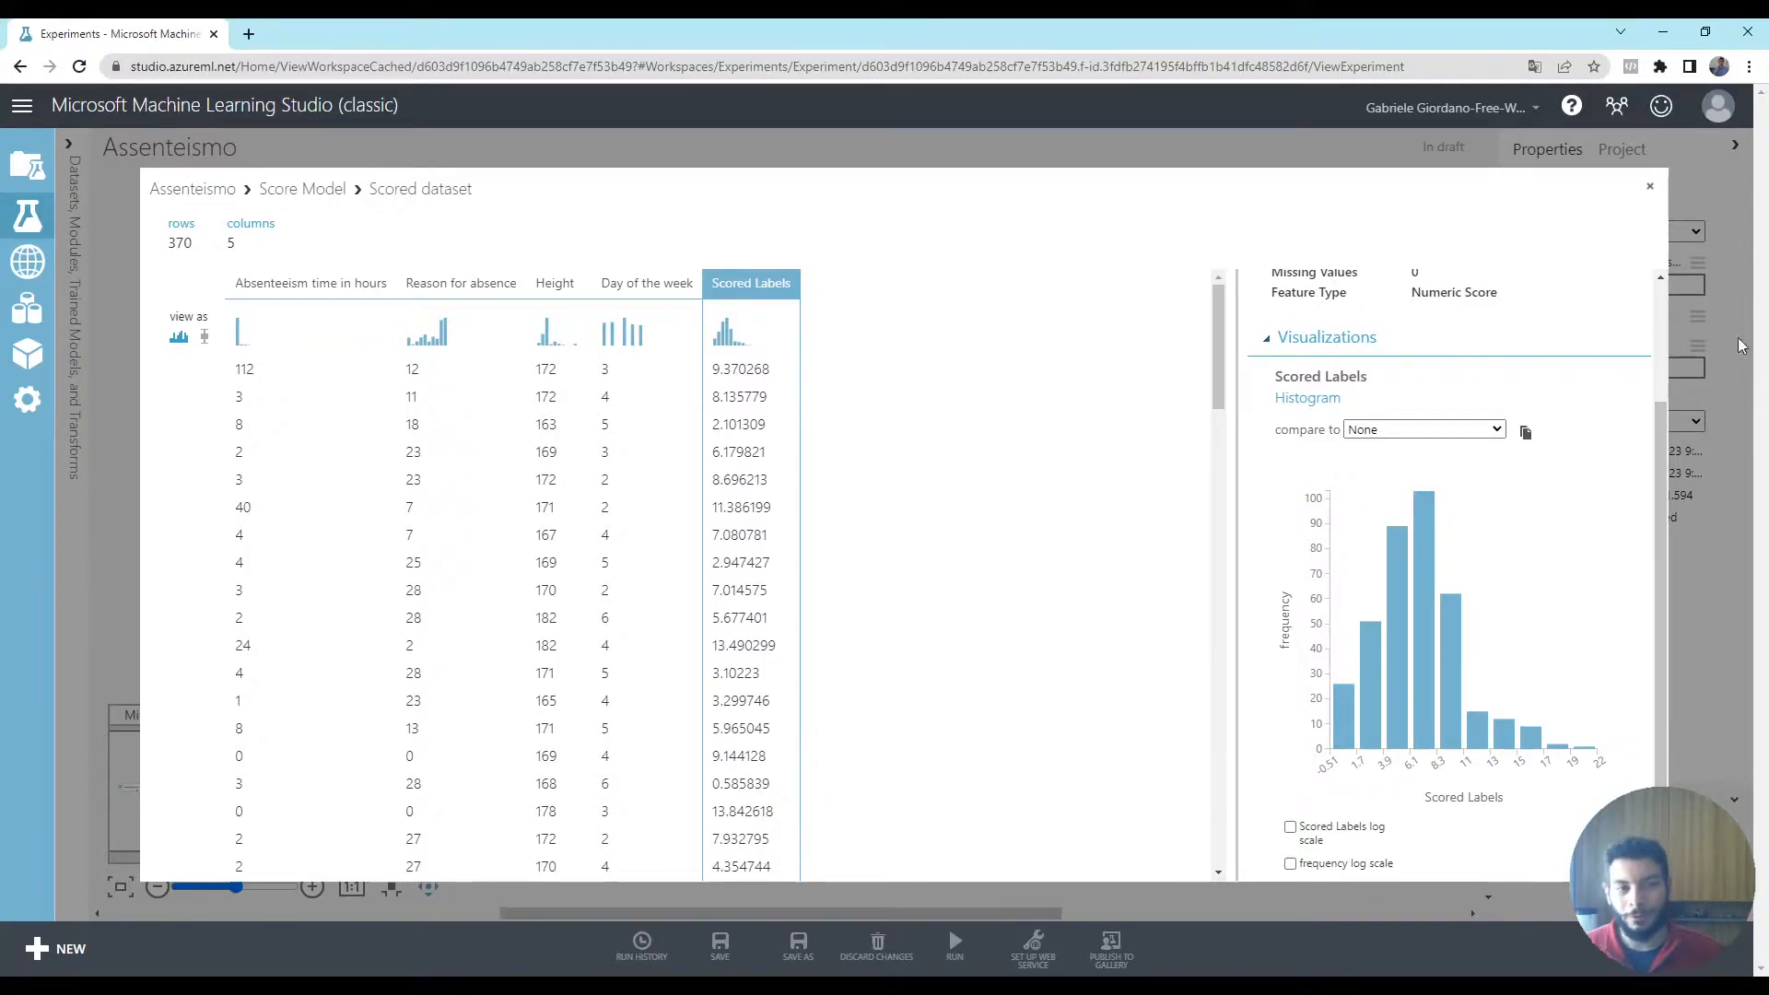
{"action": "left_click", "coordinate": [1650, 186]}
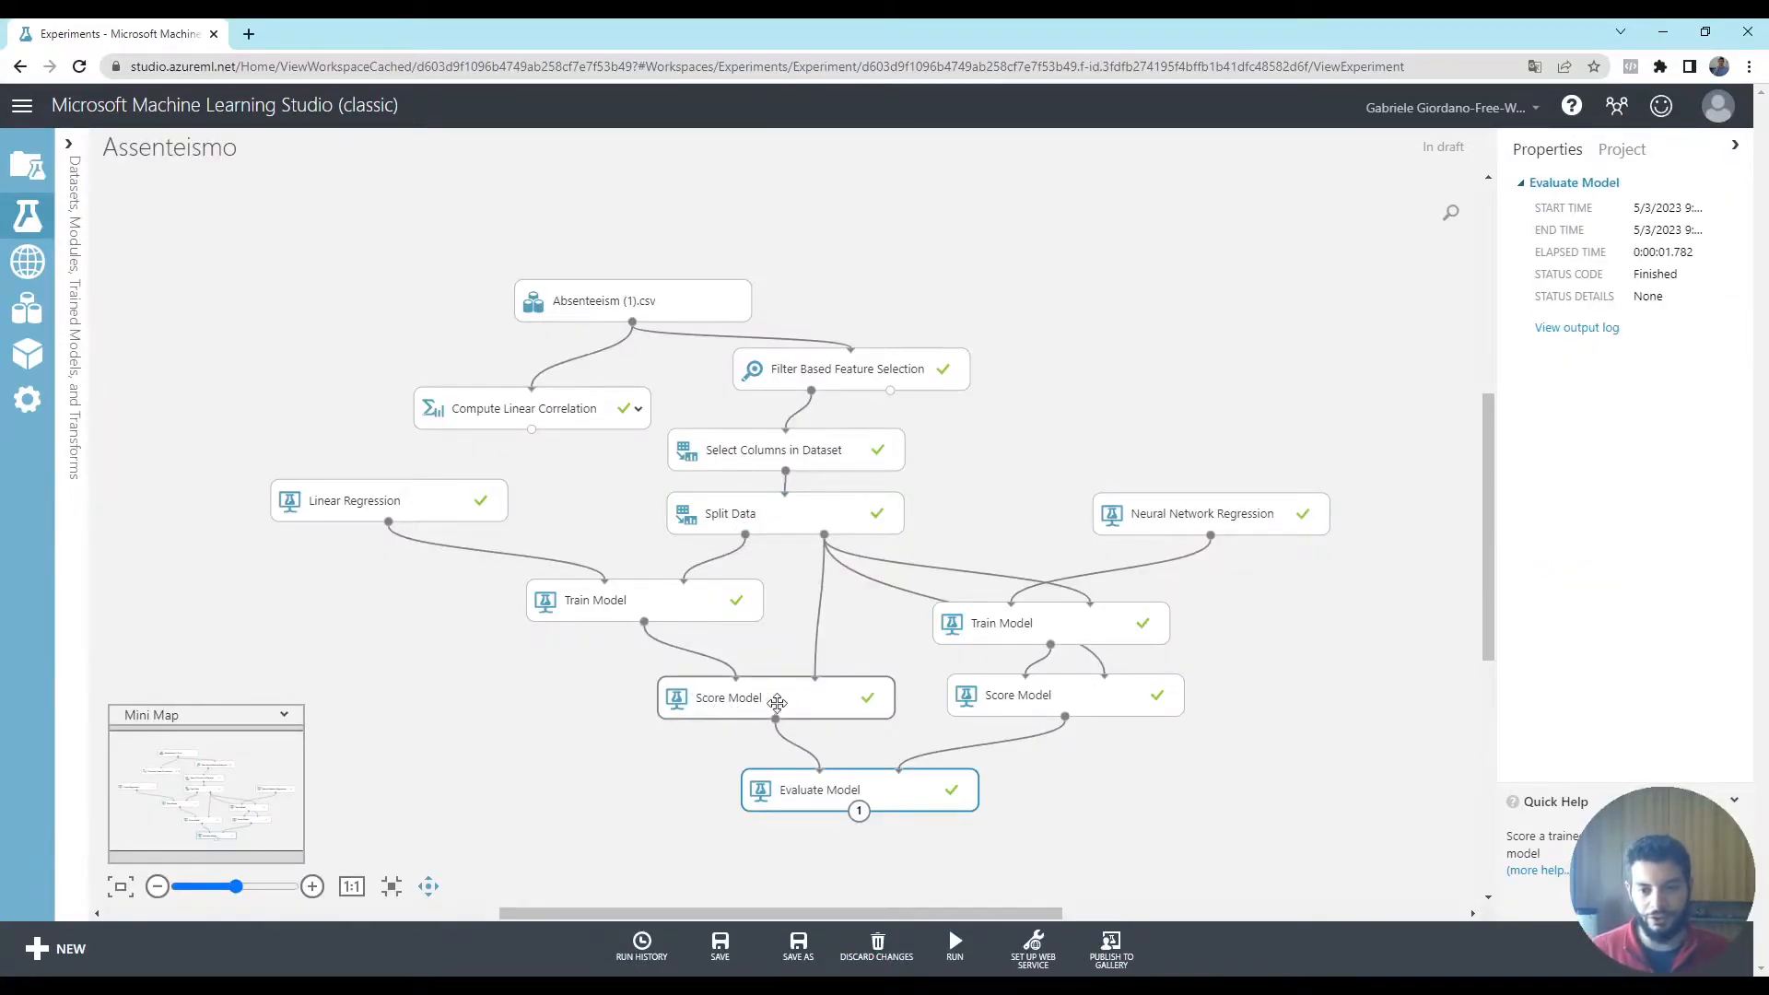
Visualize the Evaluate Model results, review the error metrics of both regression models and close the results
{"action": "left_click", "coordinate": [861, 815]}
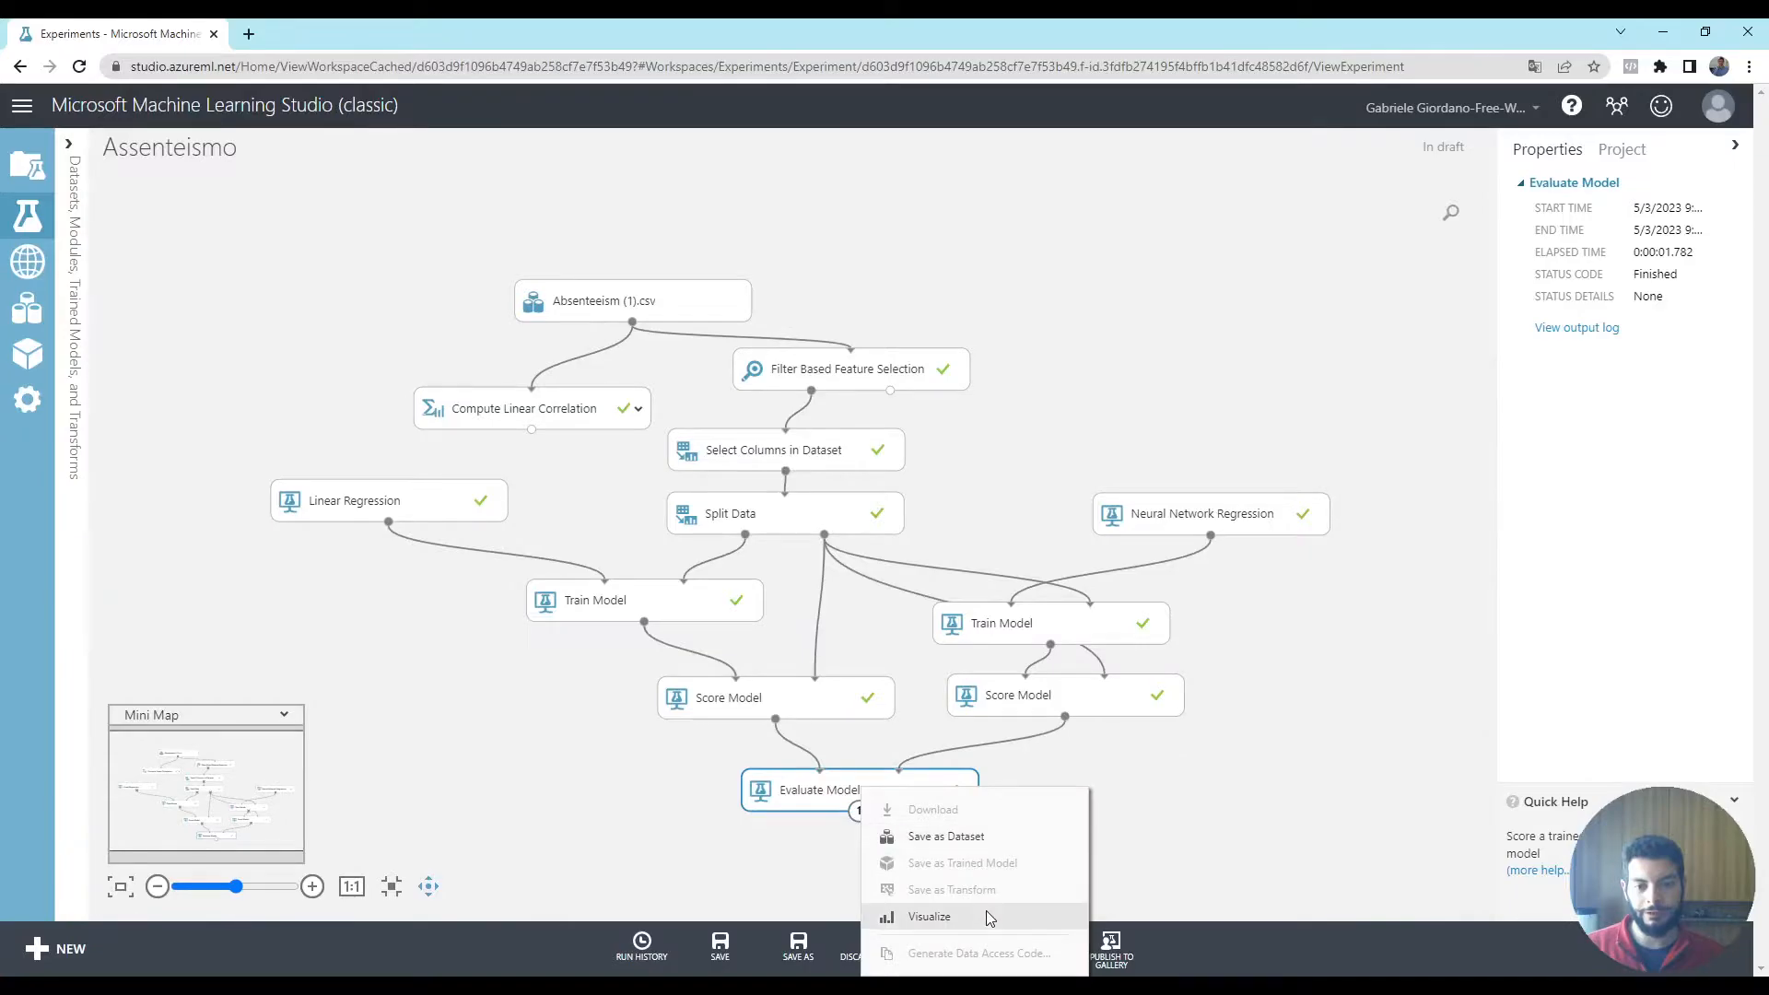
{"action": "left_click", "coordinate": [986, 912]}
{"action": "left_click_drag", "start_coordinate": [376, 362], "coordinate": [433, 364]}
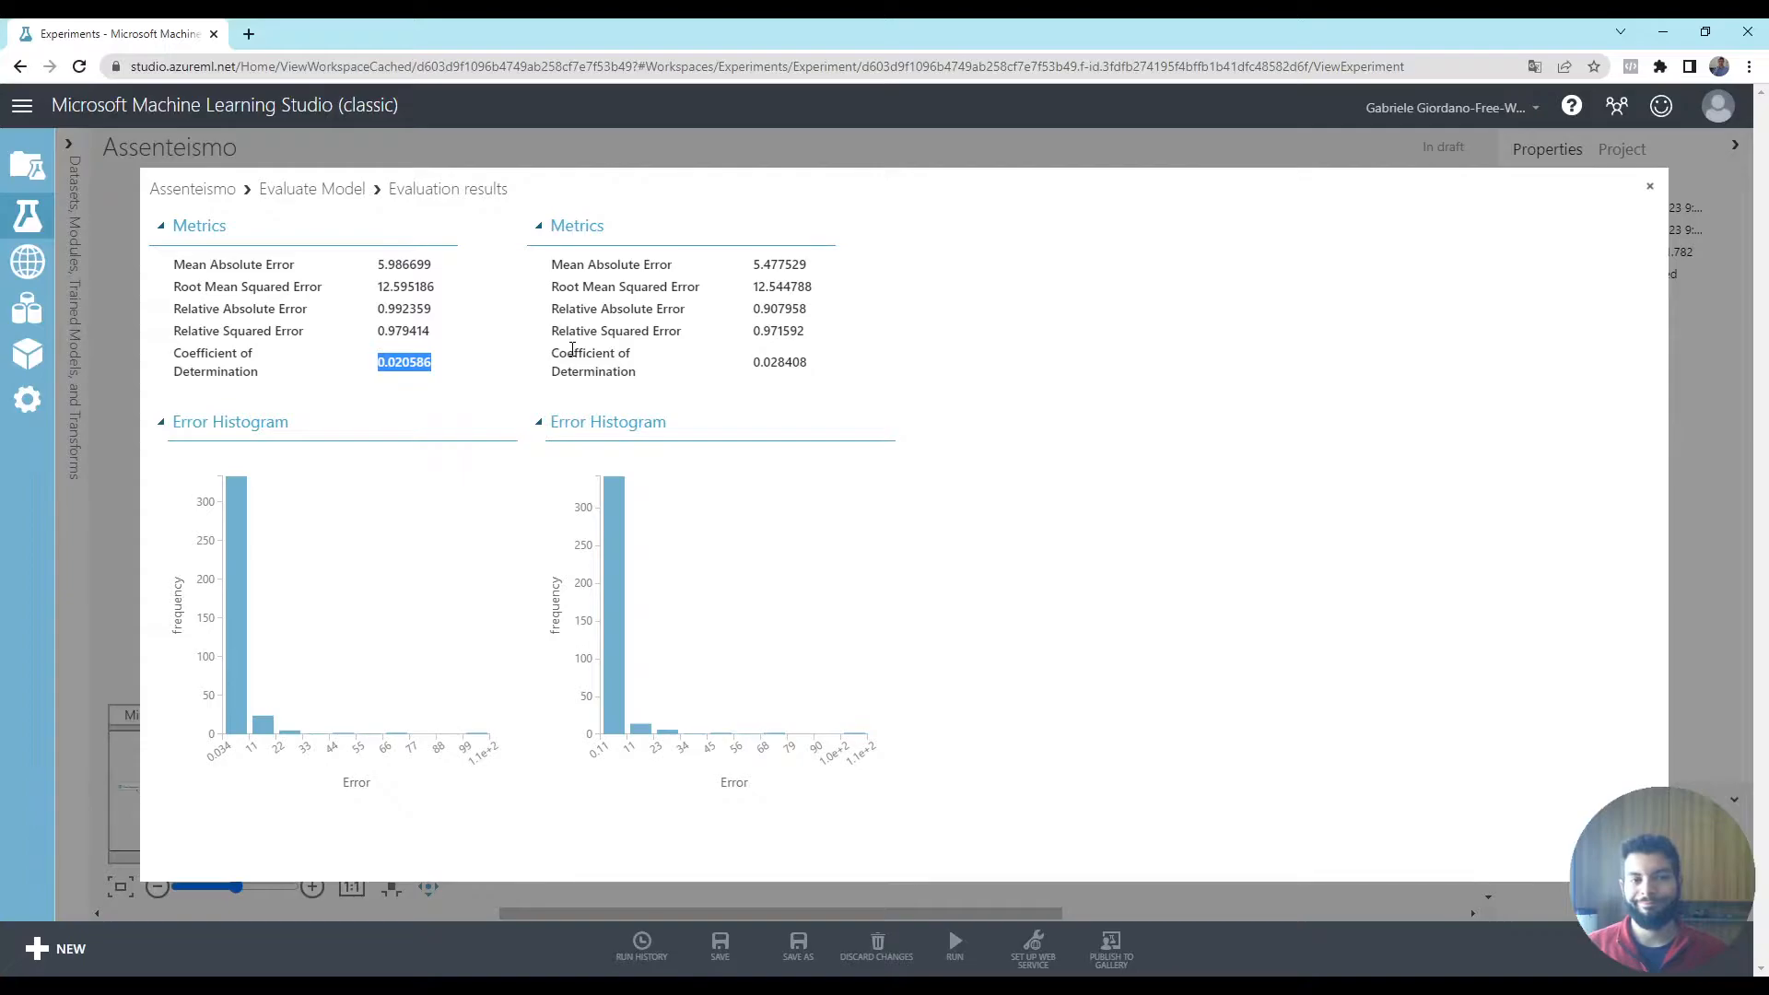
{"action": "left_click_drag", "start_coordinate": [551, 282], "coordinate": [836, 373]}
{"action": "left_click", "coordinate": [1649, 187]}
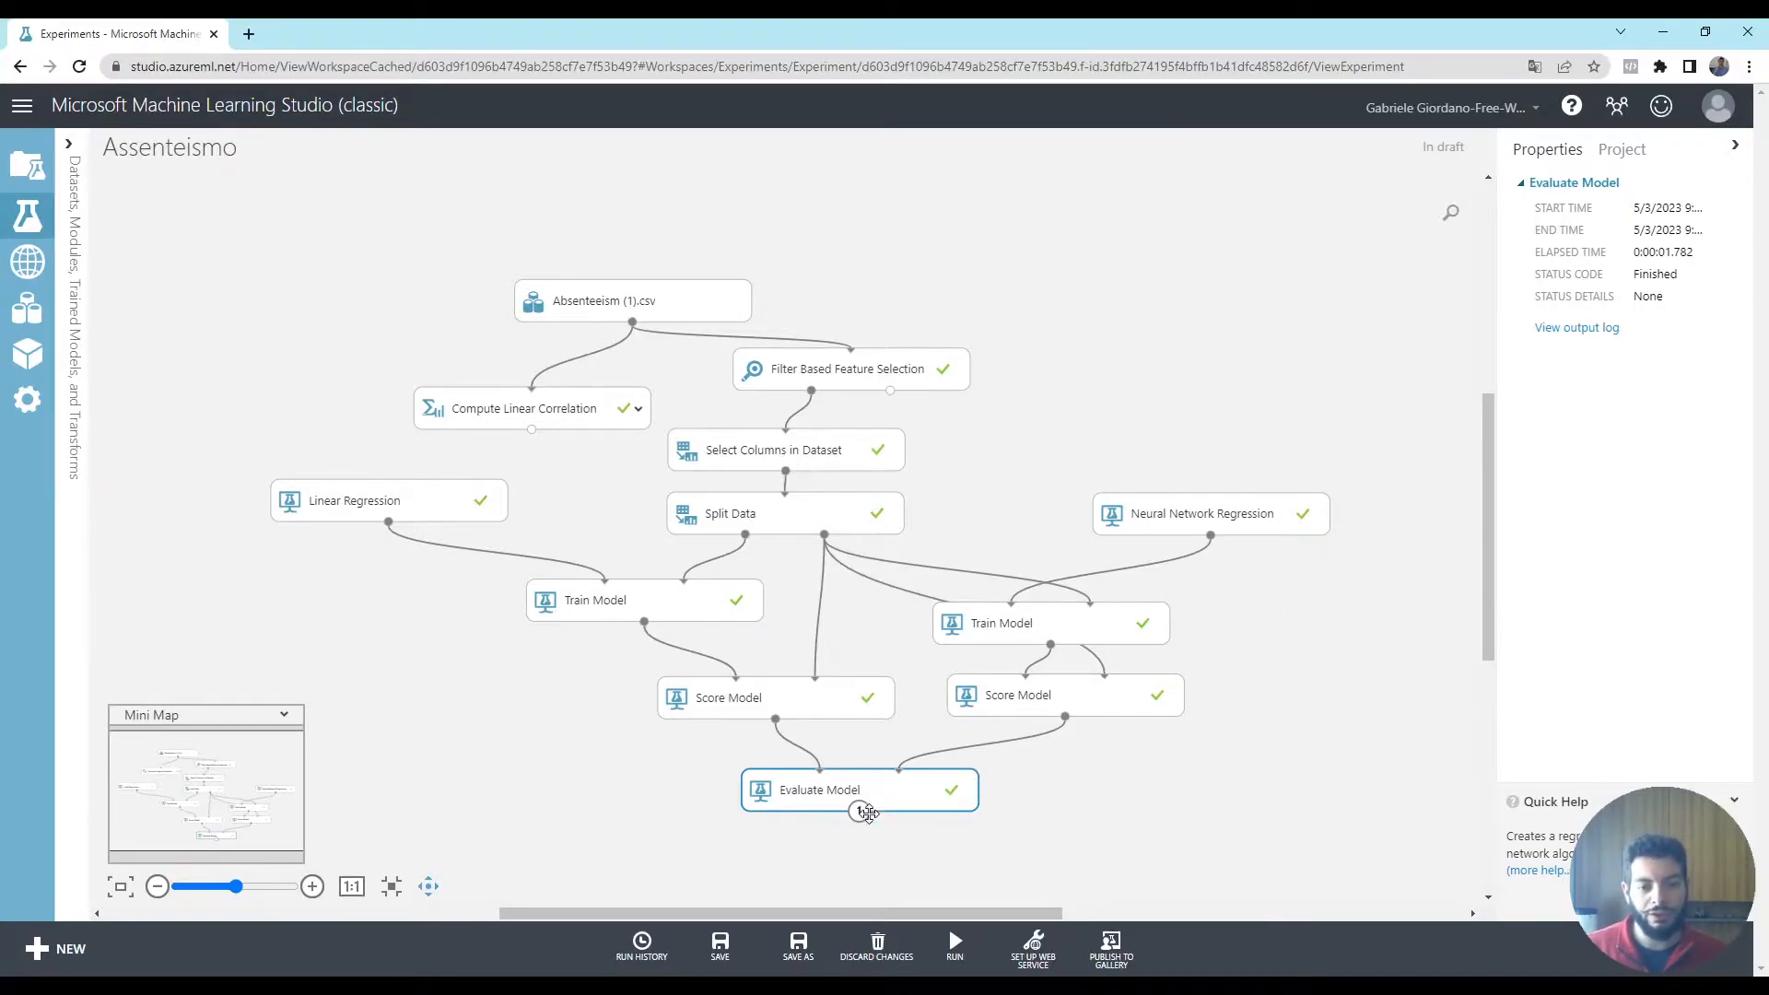
Reopen the Evaluate Model results, compare the Coefficient of Determination of the two models and close the results
{"action": "right_click", "coordinate": [866, 812]}
{"action": "left_click", "coordinate": [961, 911]}
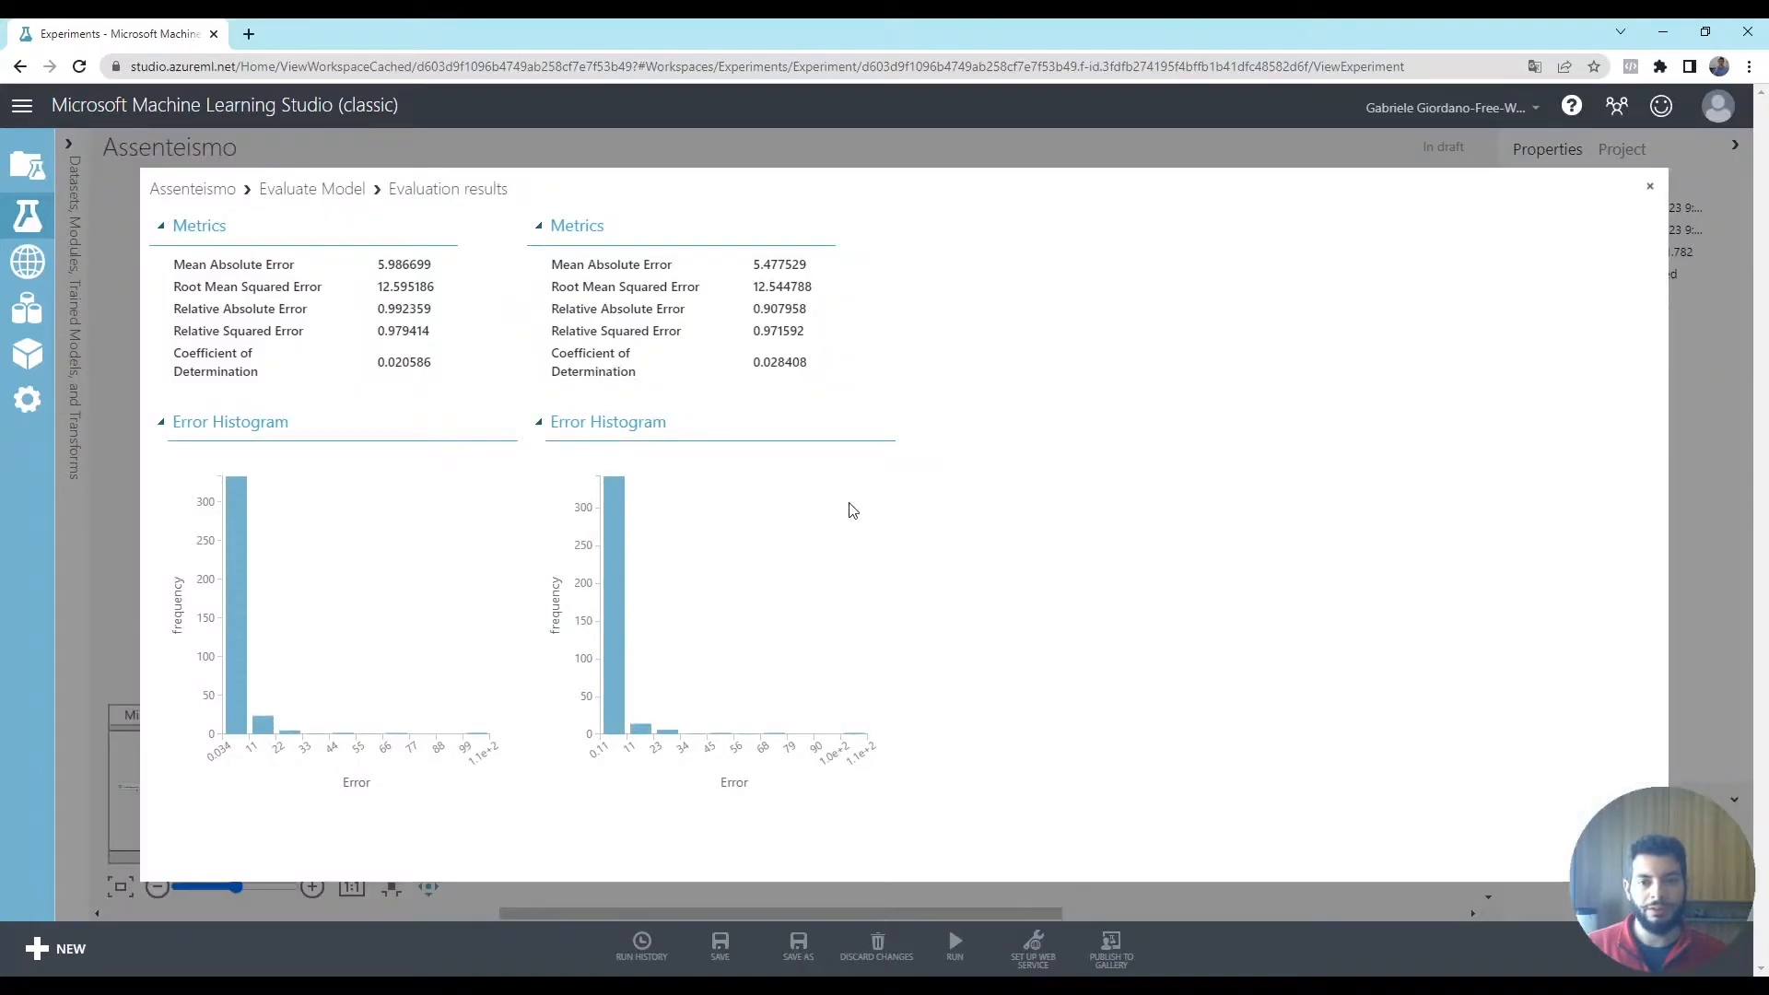
{"action": "double_click", "coordinate": [793, 362]}
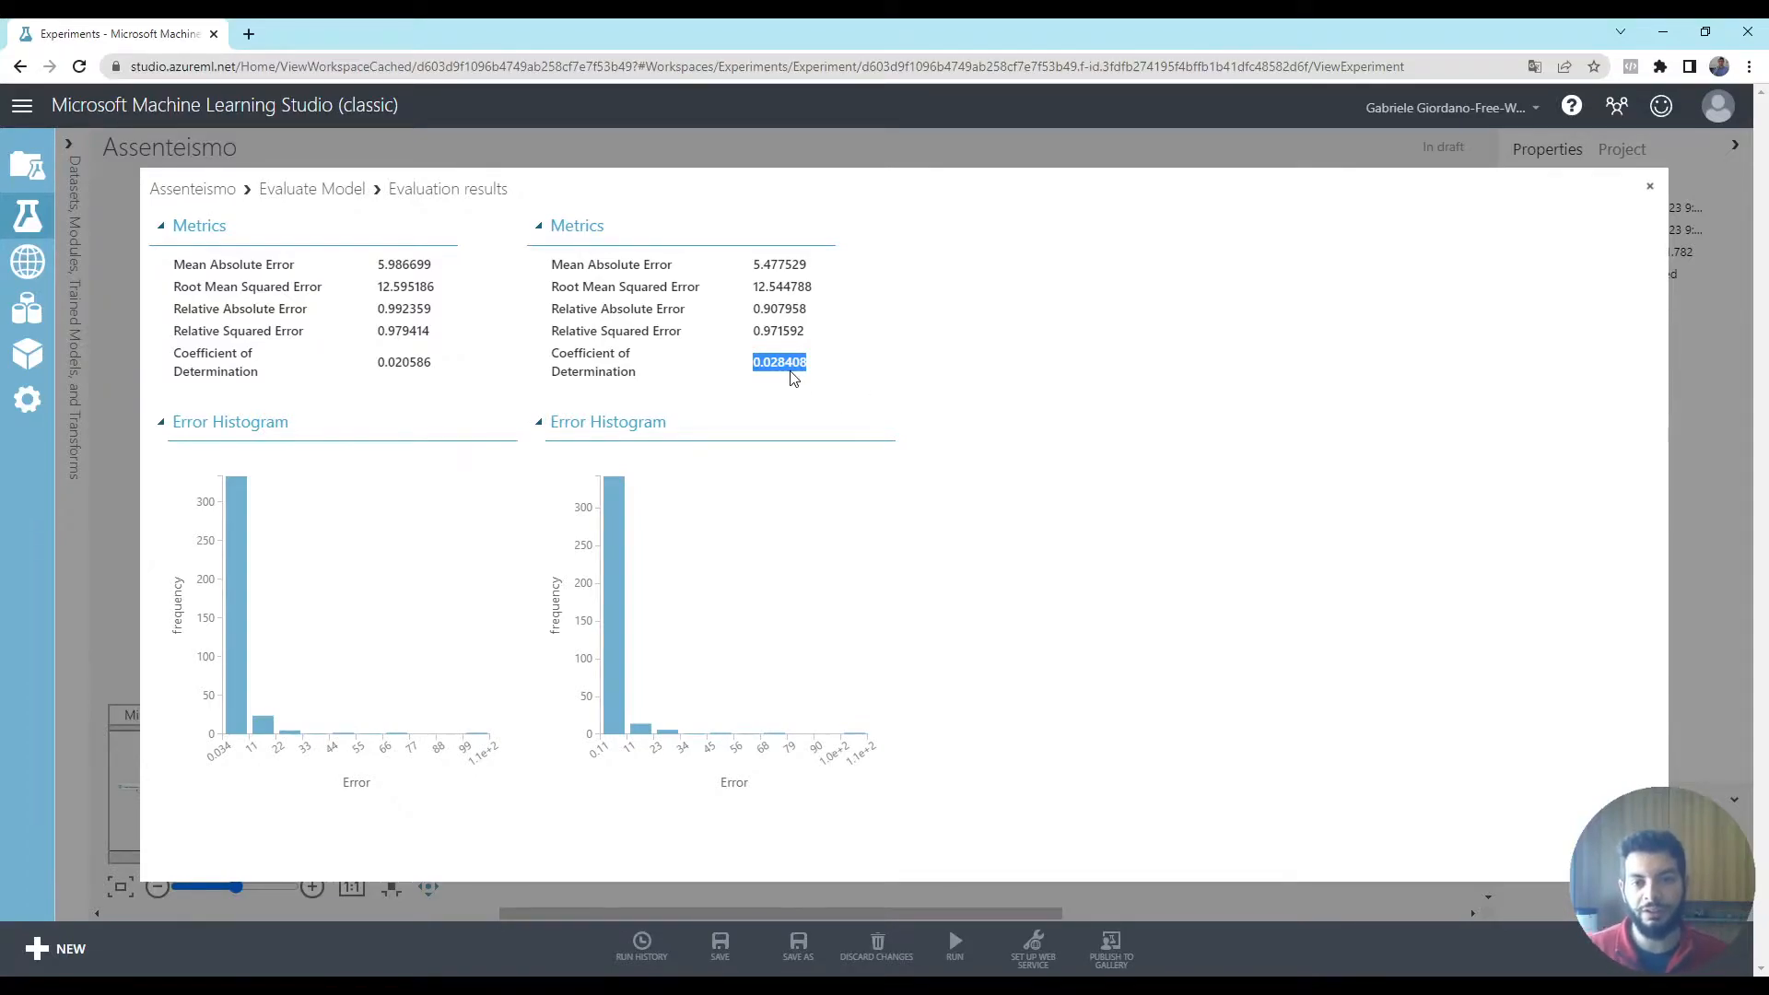
{"action": "left_click", "coordinate": [835, 385]}
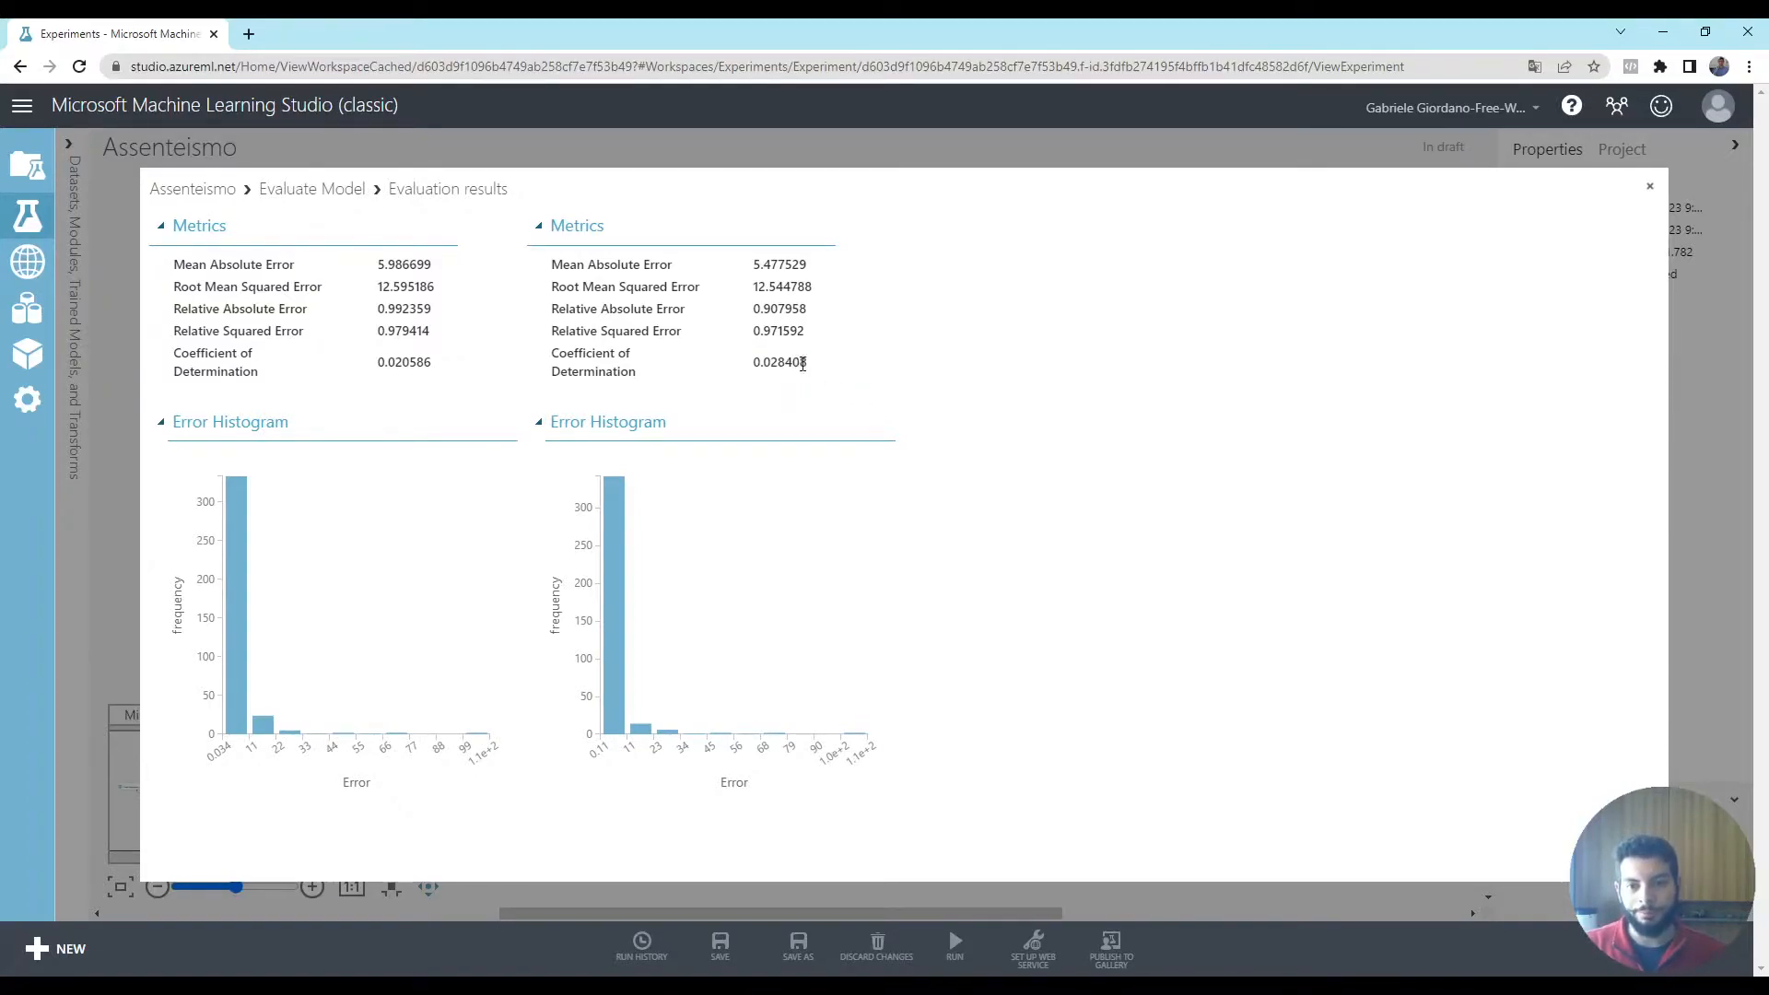
{"action": "left_click_drag", "start_coordinate": [778, 362], "coordinate": [824, 378]}
{"action": "left_click_drag", "start_coordinate": [383, 363], "coordinate": [449, 367]}
{"action": "left_click_drag", "start_coordinate": [751, 362], "coordinate": [836, 371]}
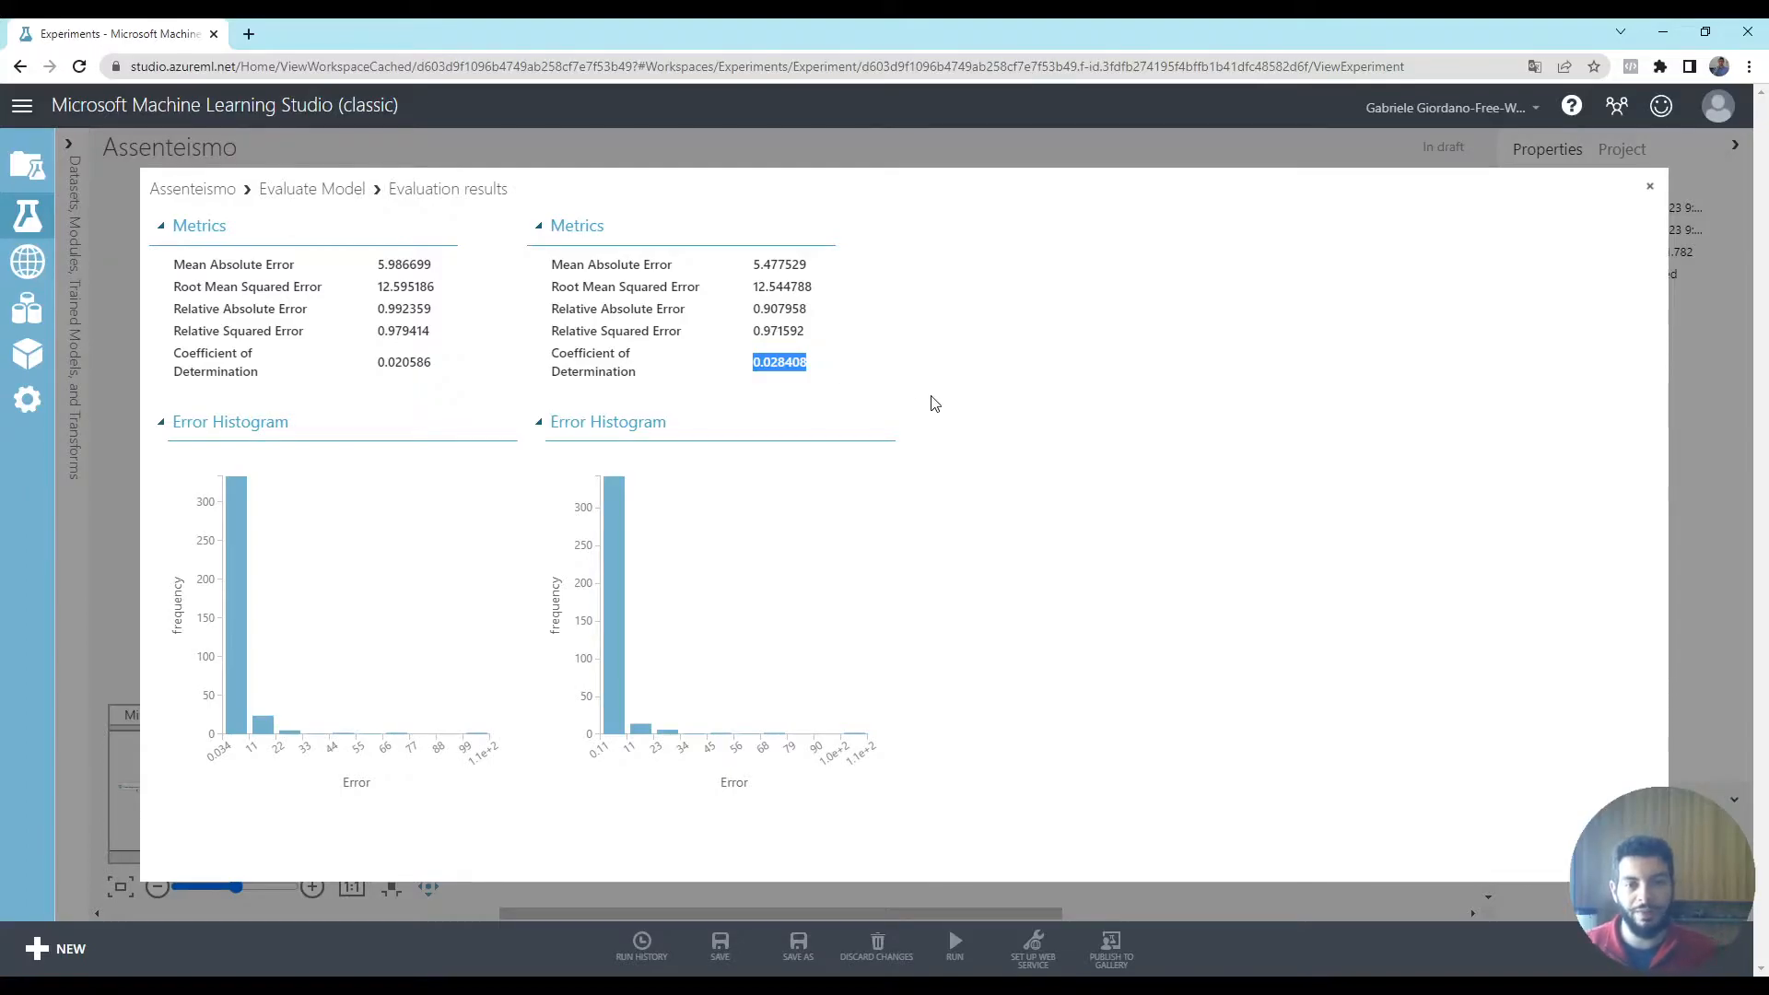
{"action": "key", "text": "Escape"}
Expand the list of experiment items and review the feature scoring methods available for Filter Based Feature Selection
{"action": "left_click", "coordinate": [68, 145]}
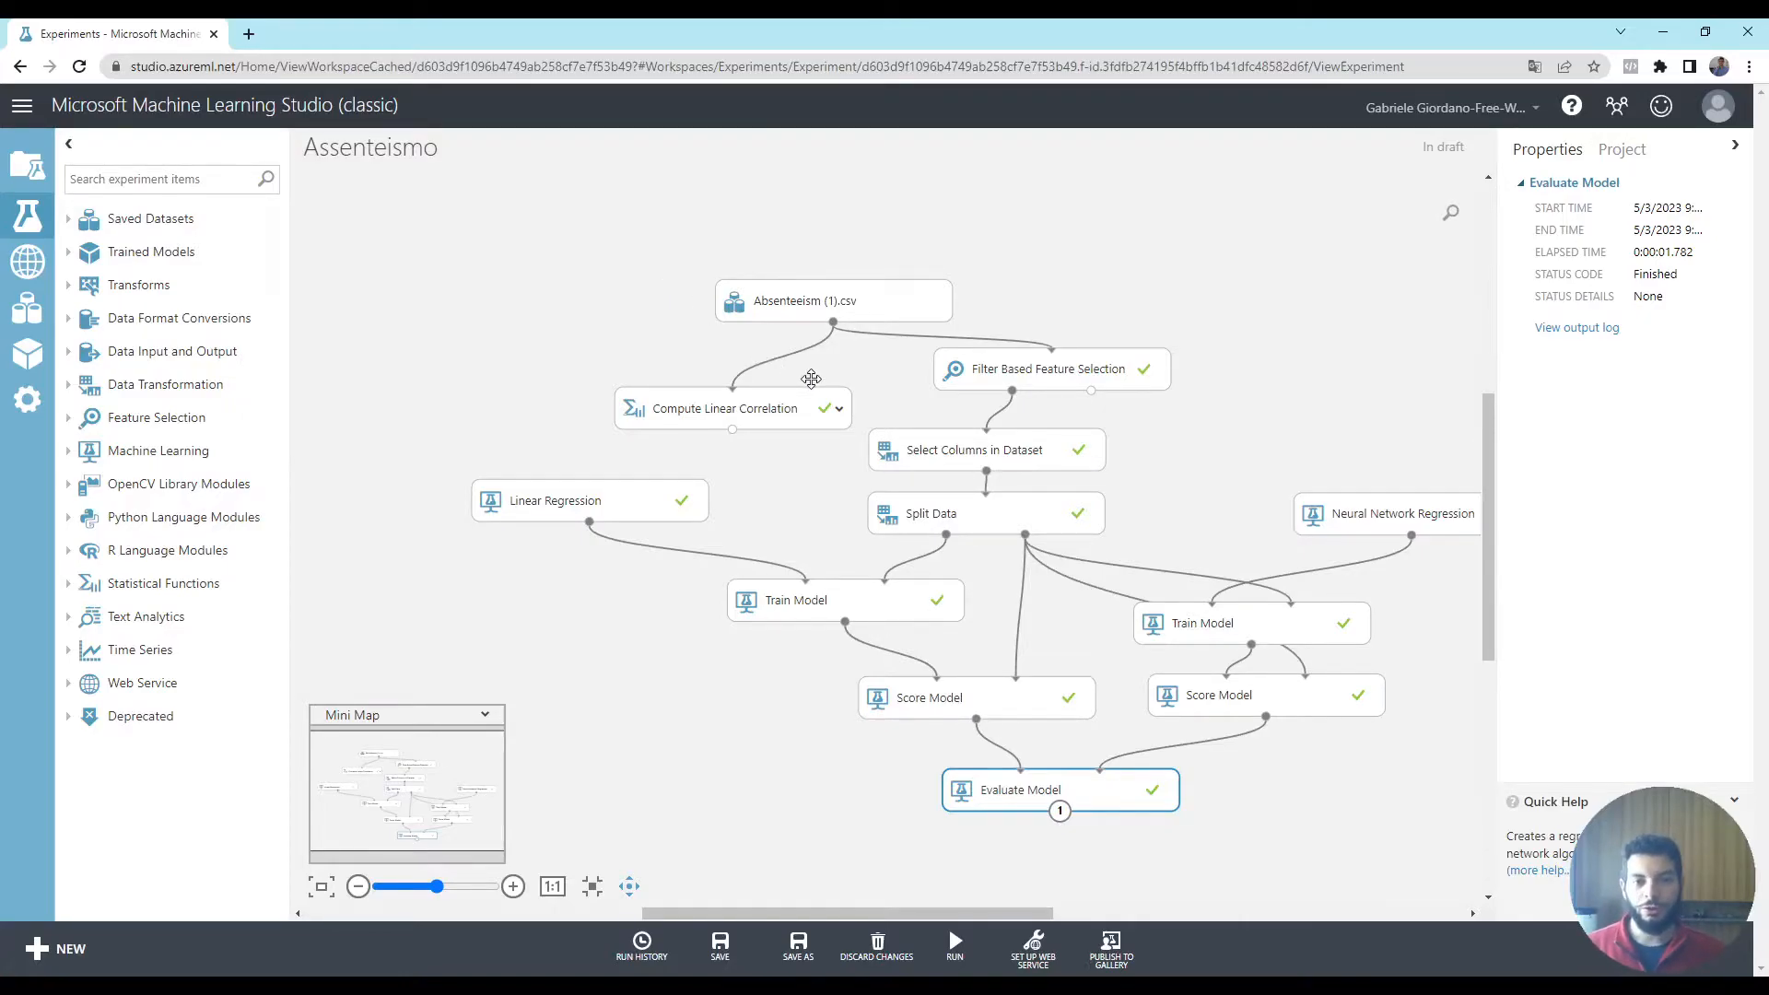
{"action": "left_click", "coordinate": [977, 370]}
{"action": "left_click", "coordinate": [1610, 234]}
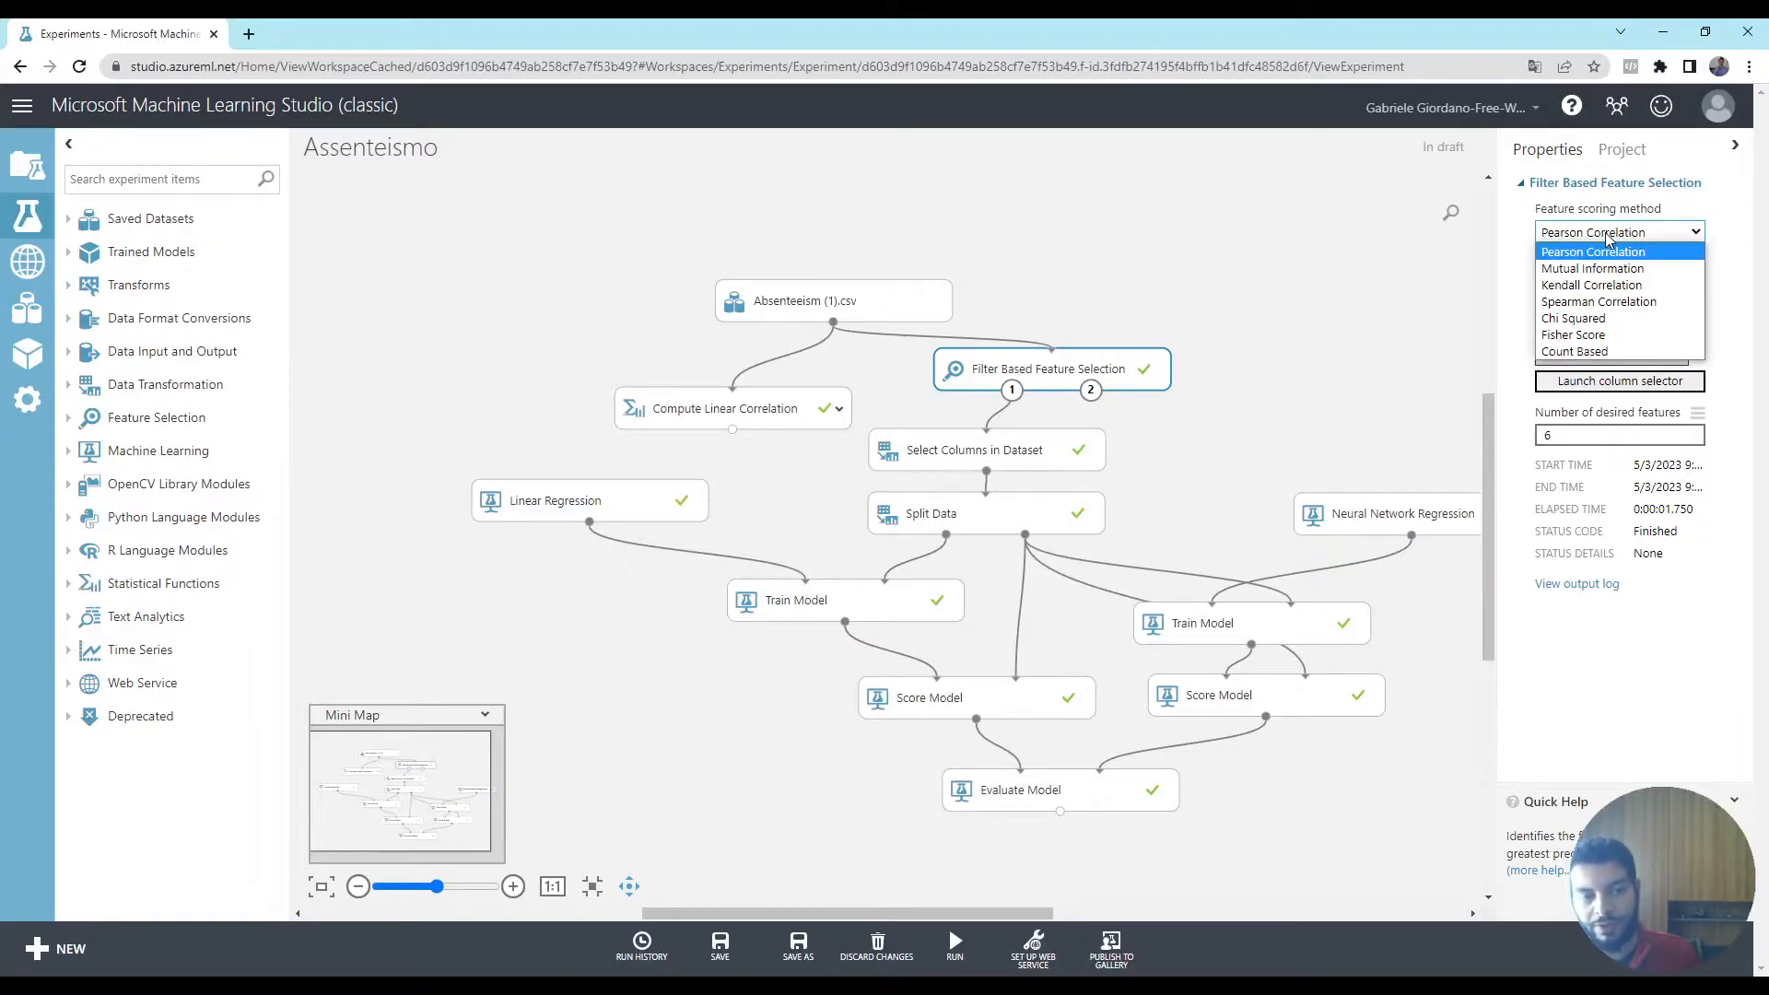
{"action": "left_click", "coordinate": [1610, 236]}
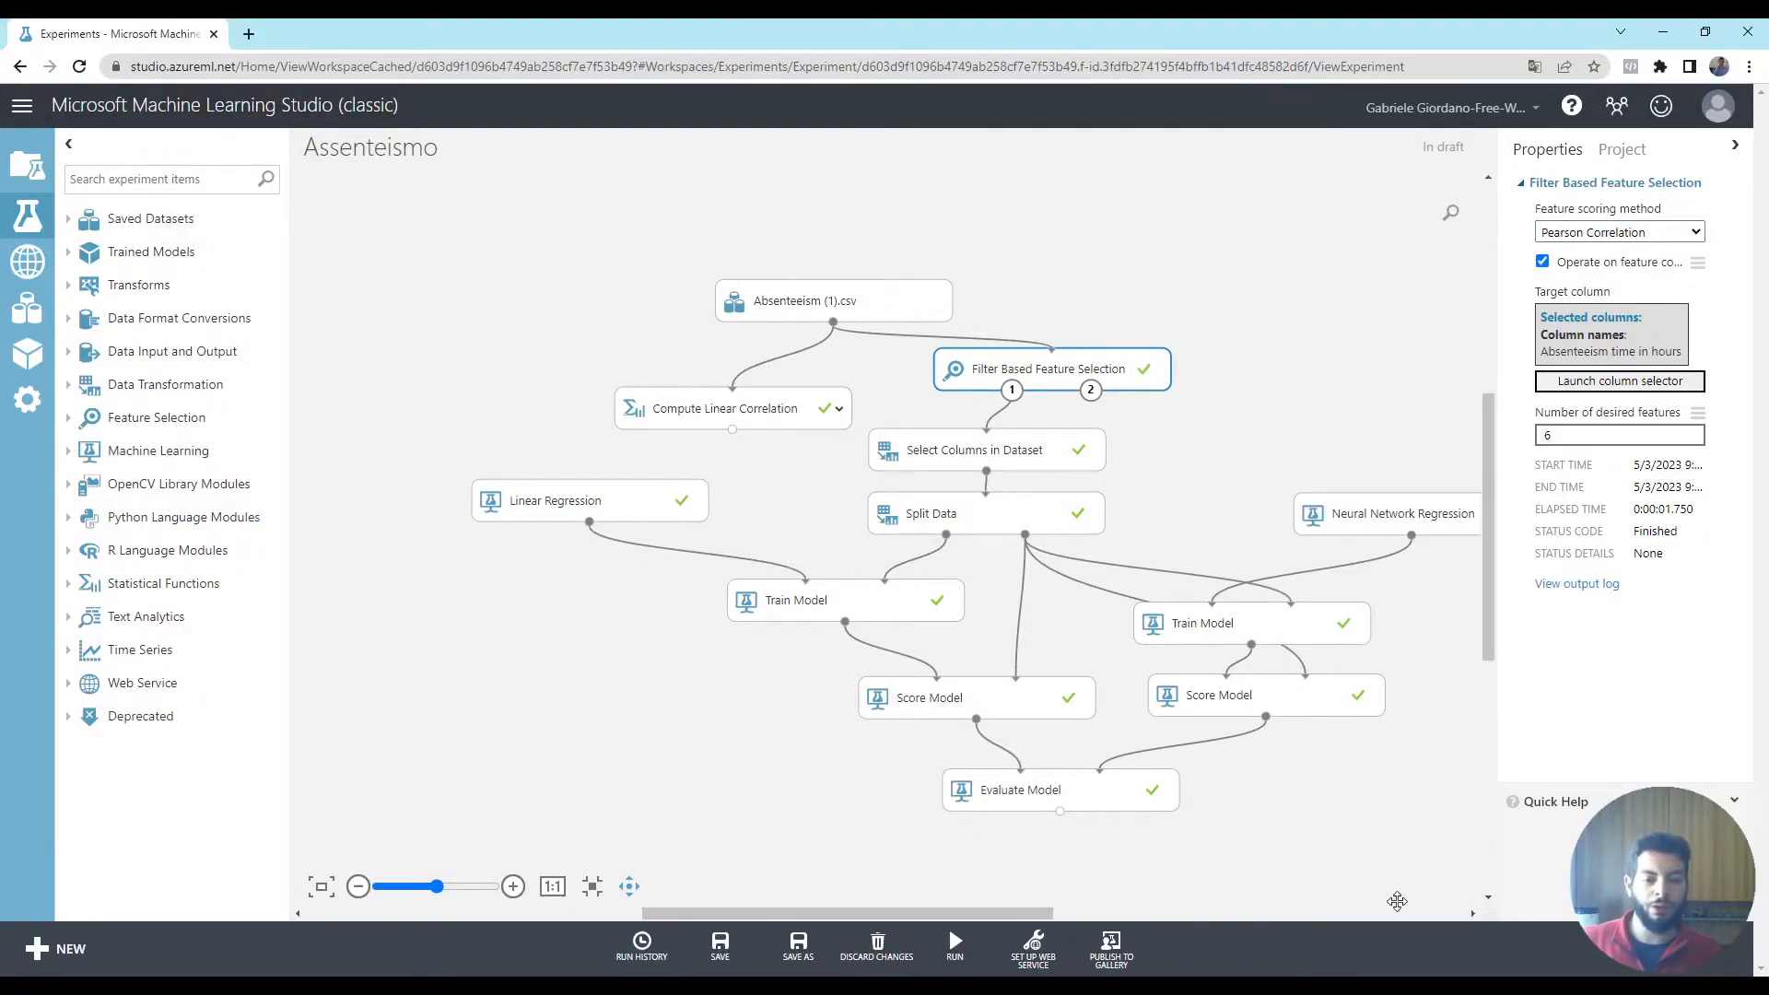
Switch to JASP and examine the descriptive statistics, distribution plot and Q-Q plot of Absenteeism time in hours
{"action": "left_click", "coordinate": [1034, 947]}
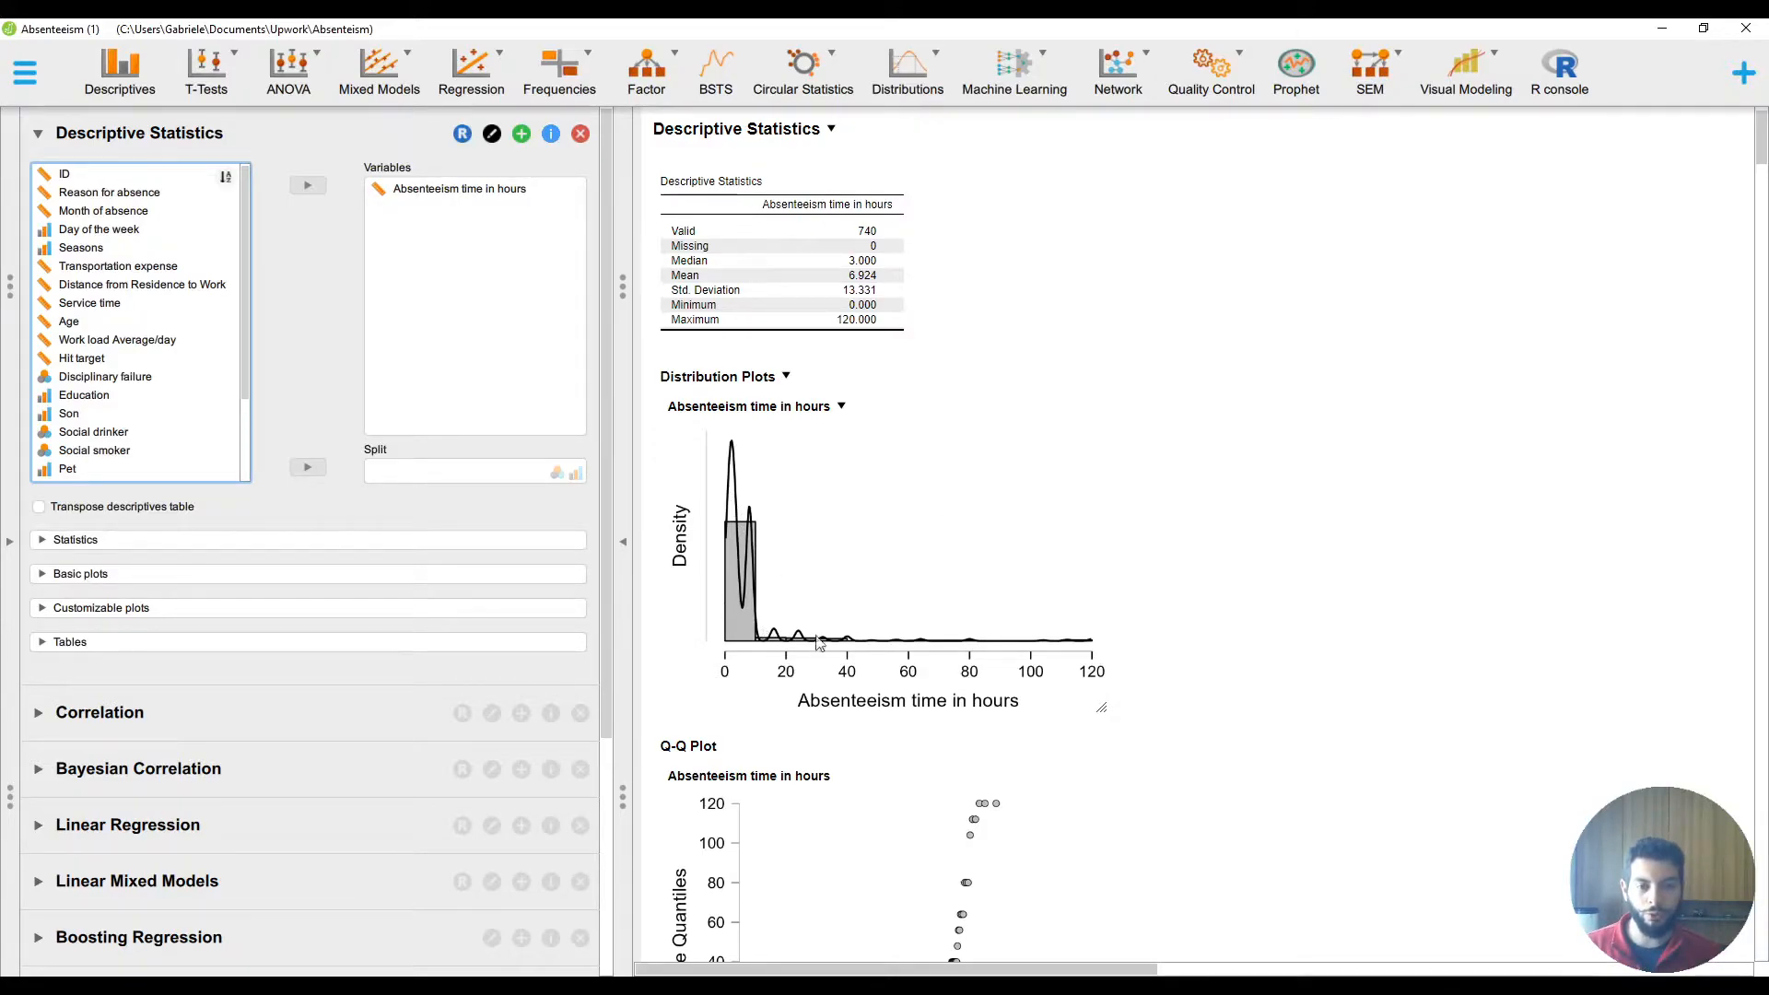
{"action": "scroll", "coordinate": [1219, 613], "scroll_direction": "down", "scroll_amount": 3}
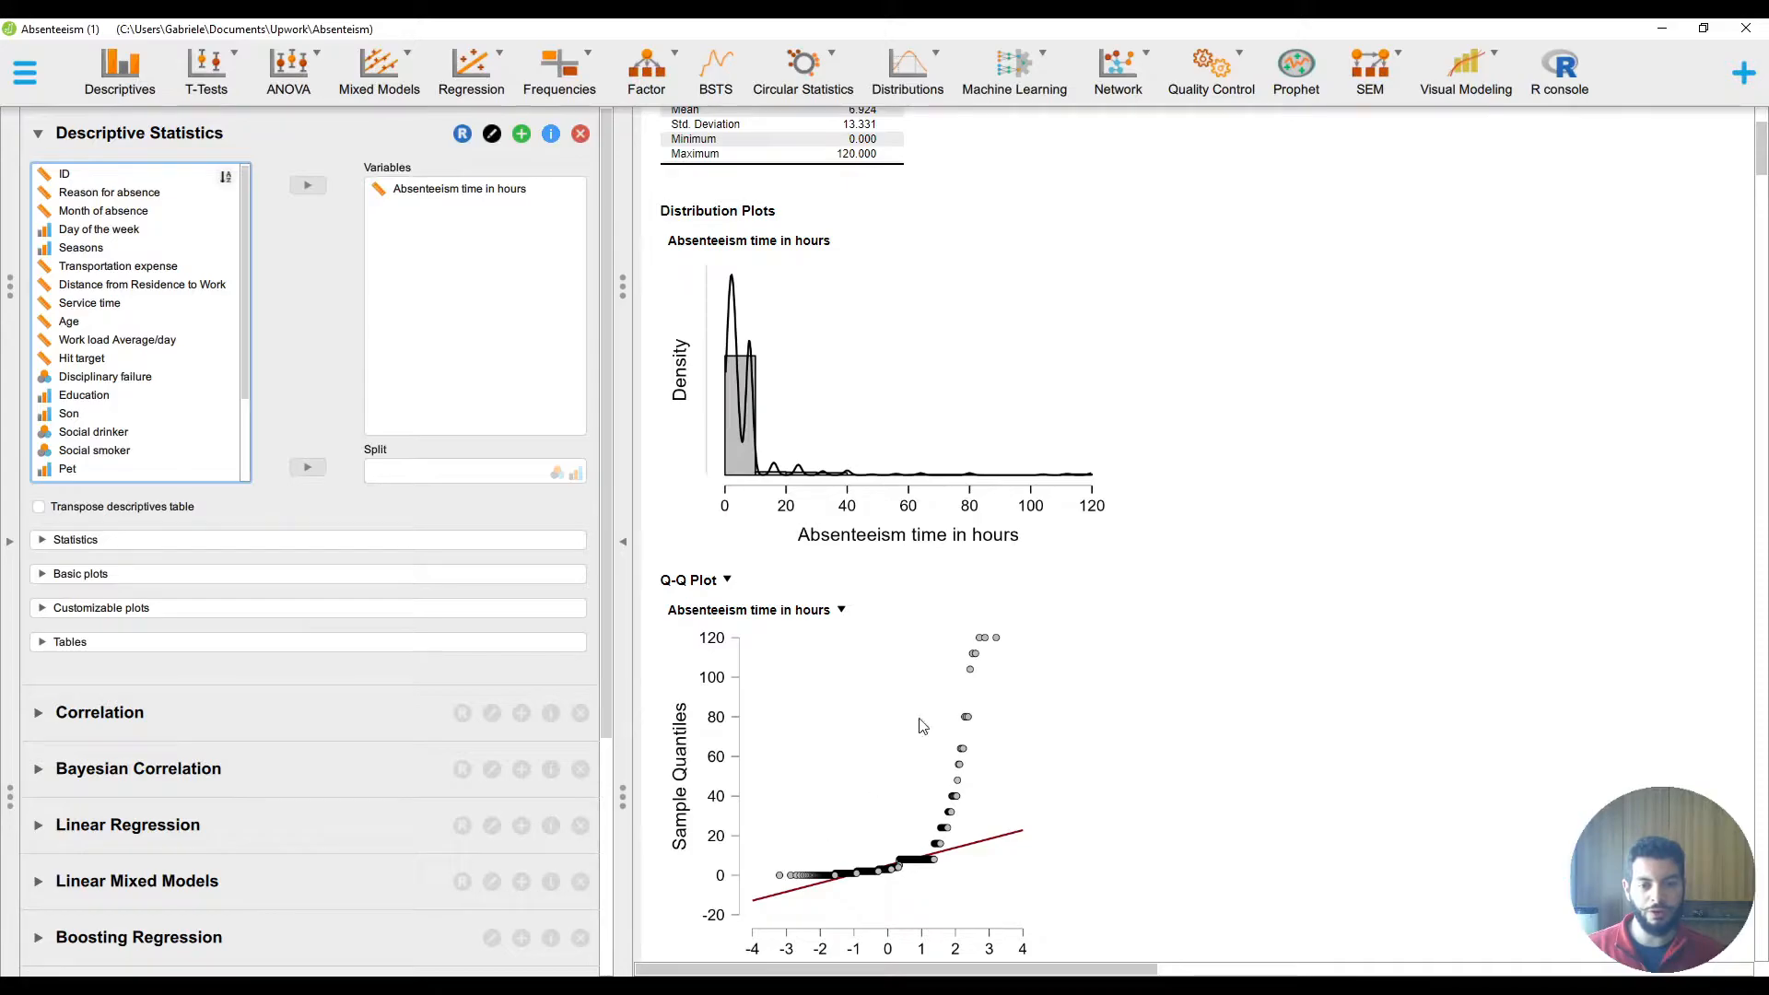
{"action": "scroll", "coordinate": [1263, 525], "scroll_direction": "down", "scroll_amount": 1}
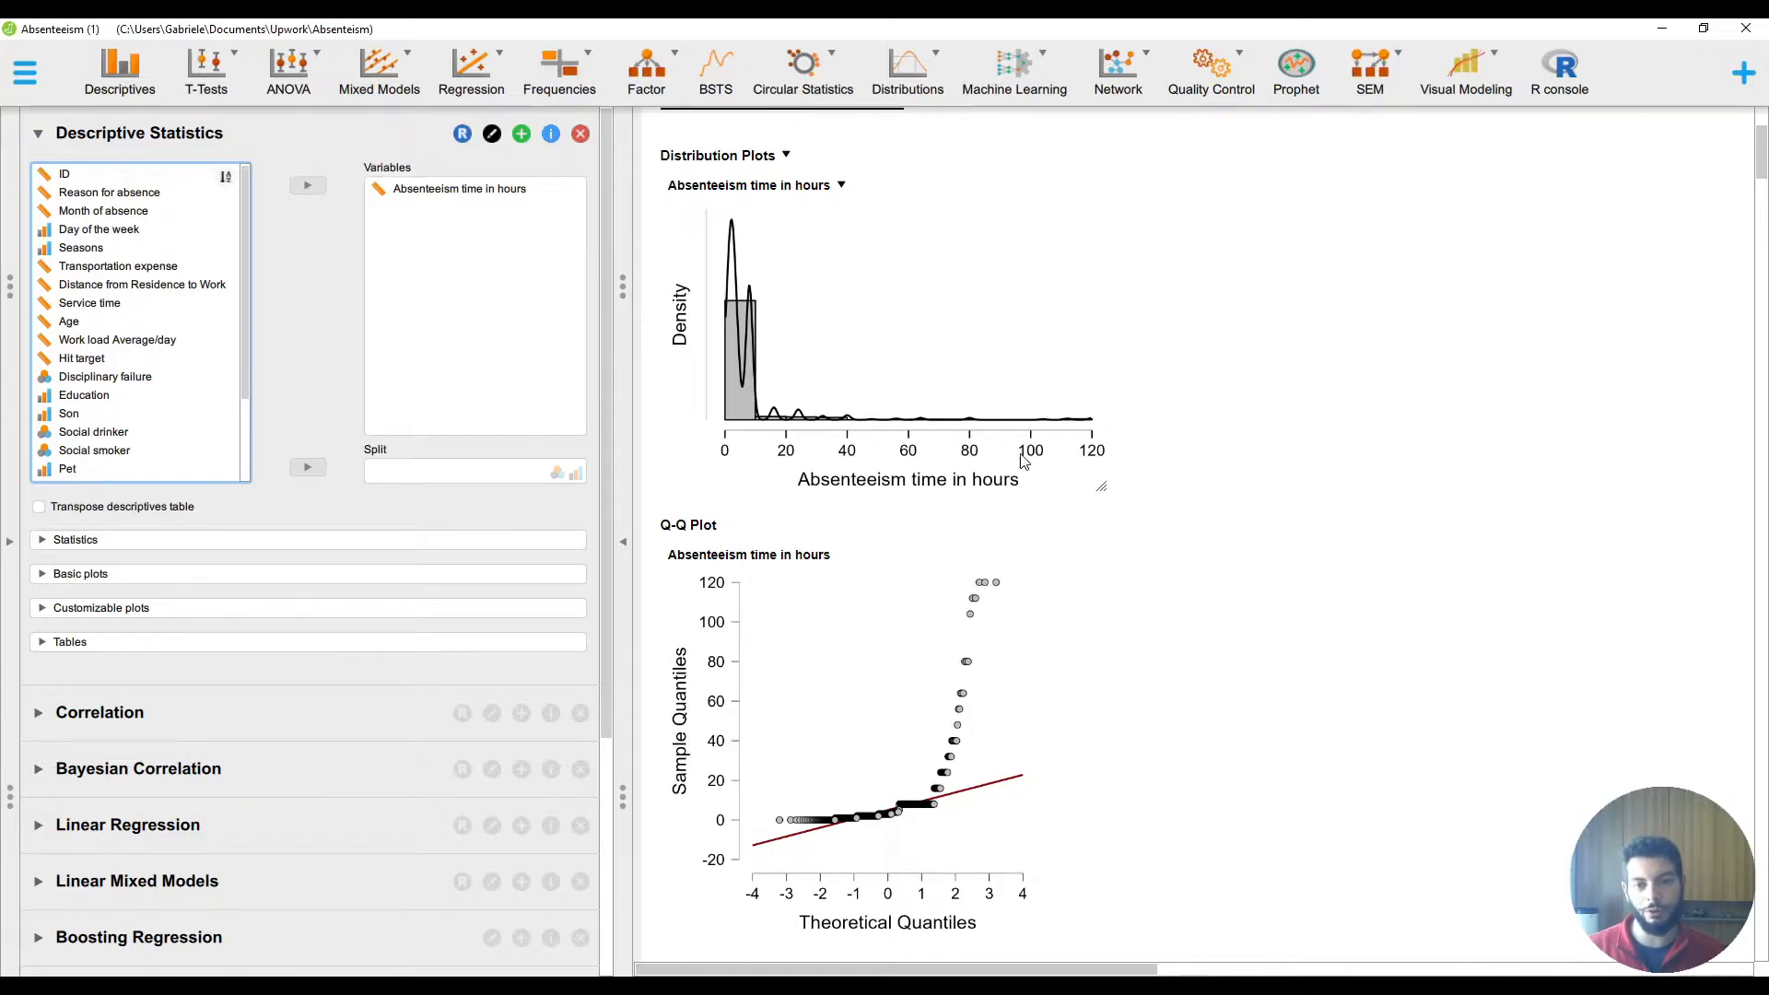
Open the Correlation analysis and examine the Pearson's r and Kendall's Tau B coefficients of every variable against Absenteeism time in hours
{"action": "scroll", "coordinate": [1097, 487], "scroll_direction": "down", "scroll_amount": 12}
{"action": "left_click", "coordinate": [1217, 432]}
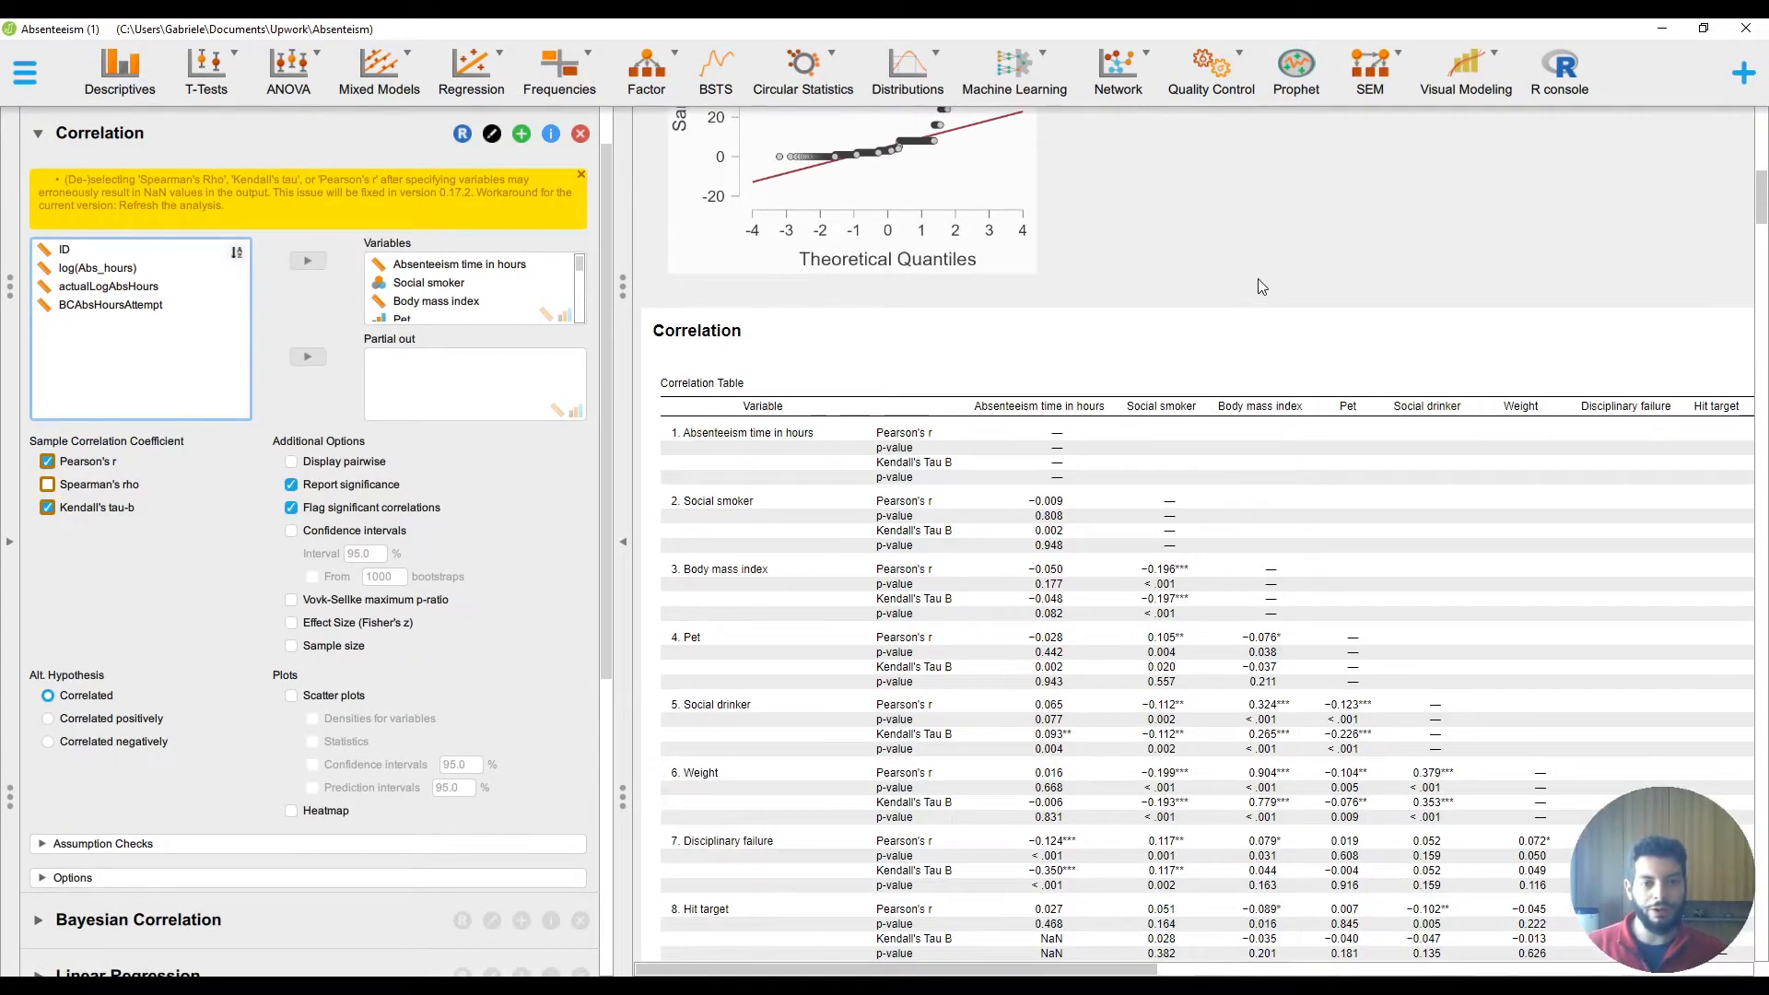
{"action": "scroll", "coordinate": [1260, 282], "scroll_direction": "down", "scroll_amount": 1}
{"action": "scroll", "coordinate": [1260, 285], "scroll_direction": "down", "scroll_amount": 1}
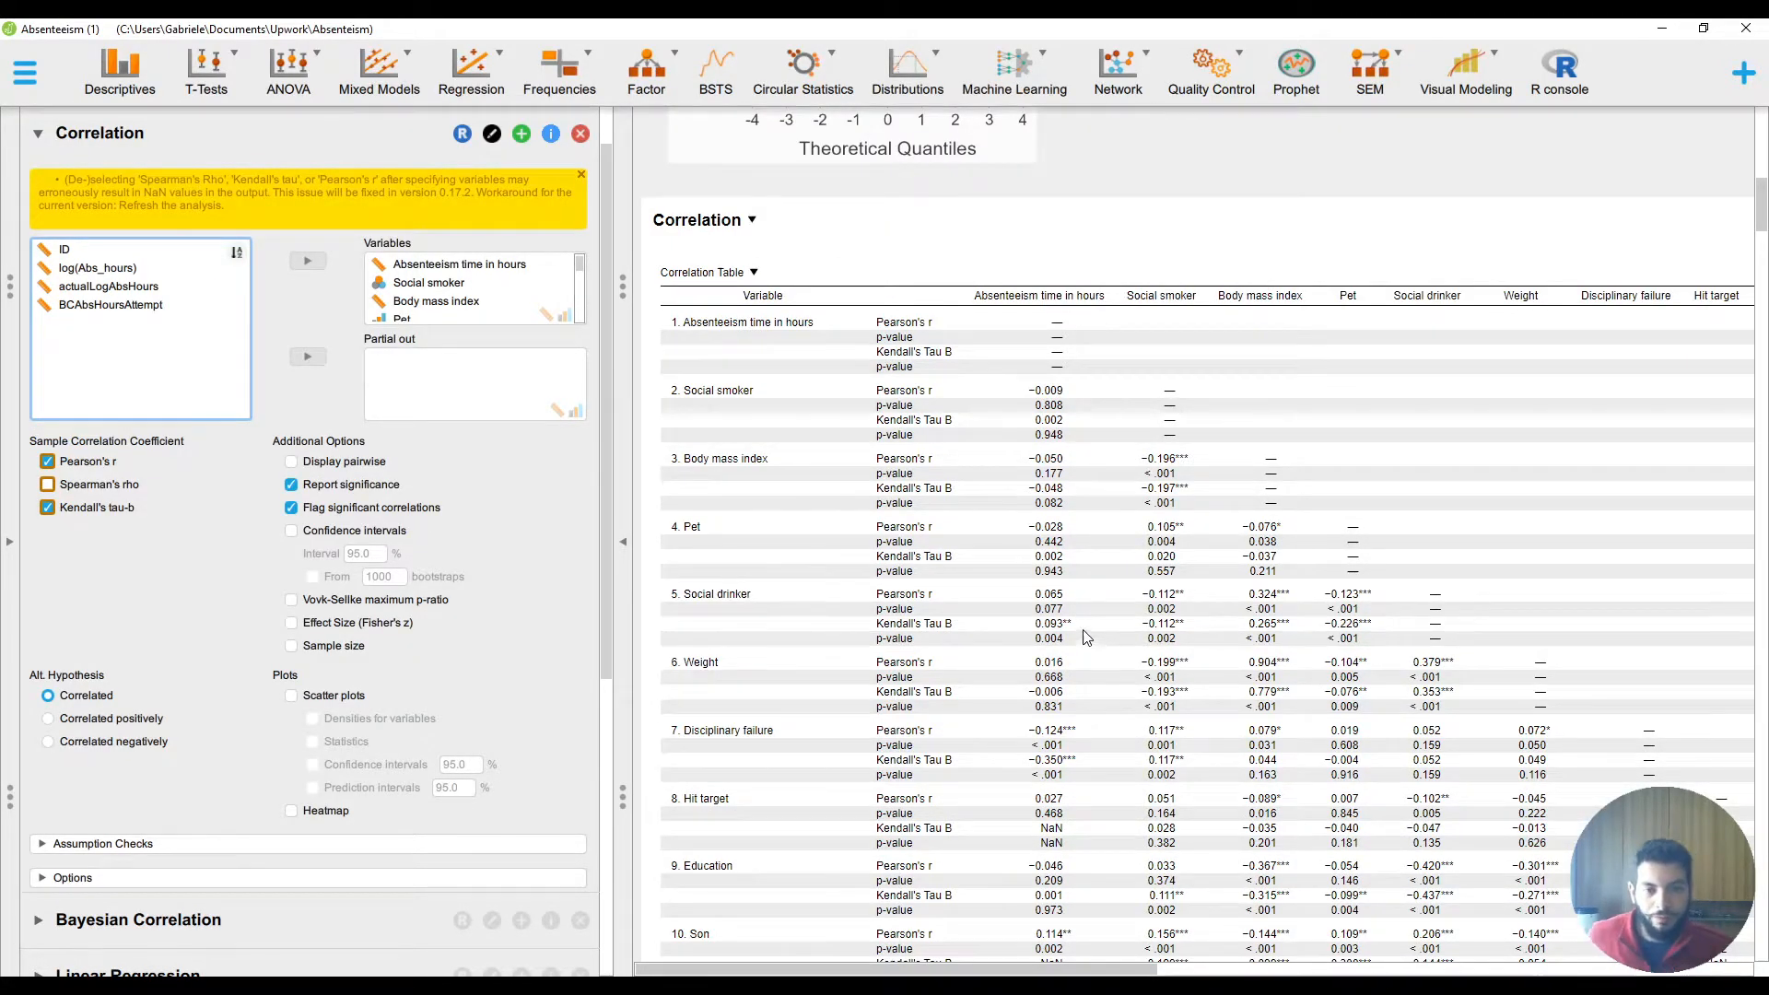
{"action": "scroll", "coordinate": [1113, 613], "scroll_direction": "down", "scroll_amount": 1}
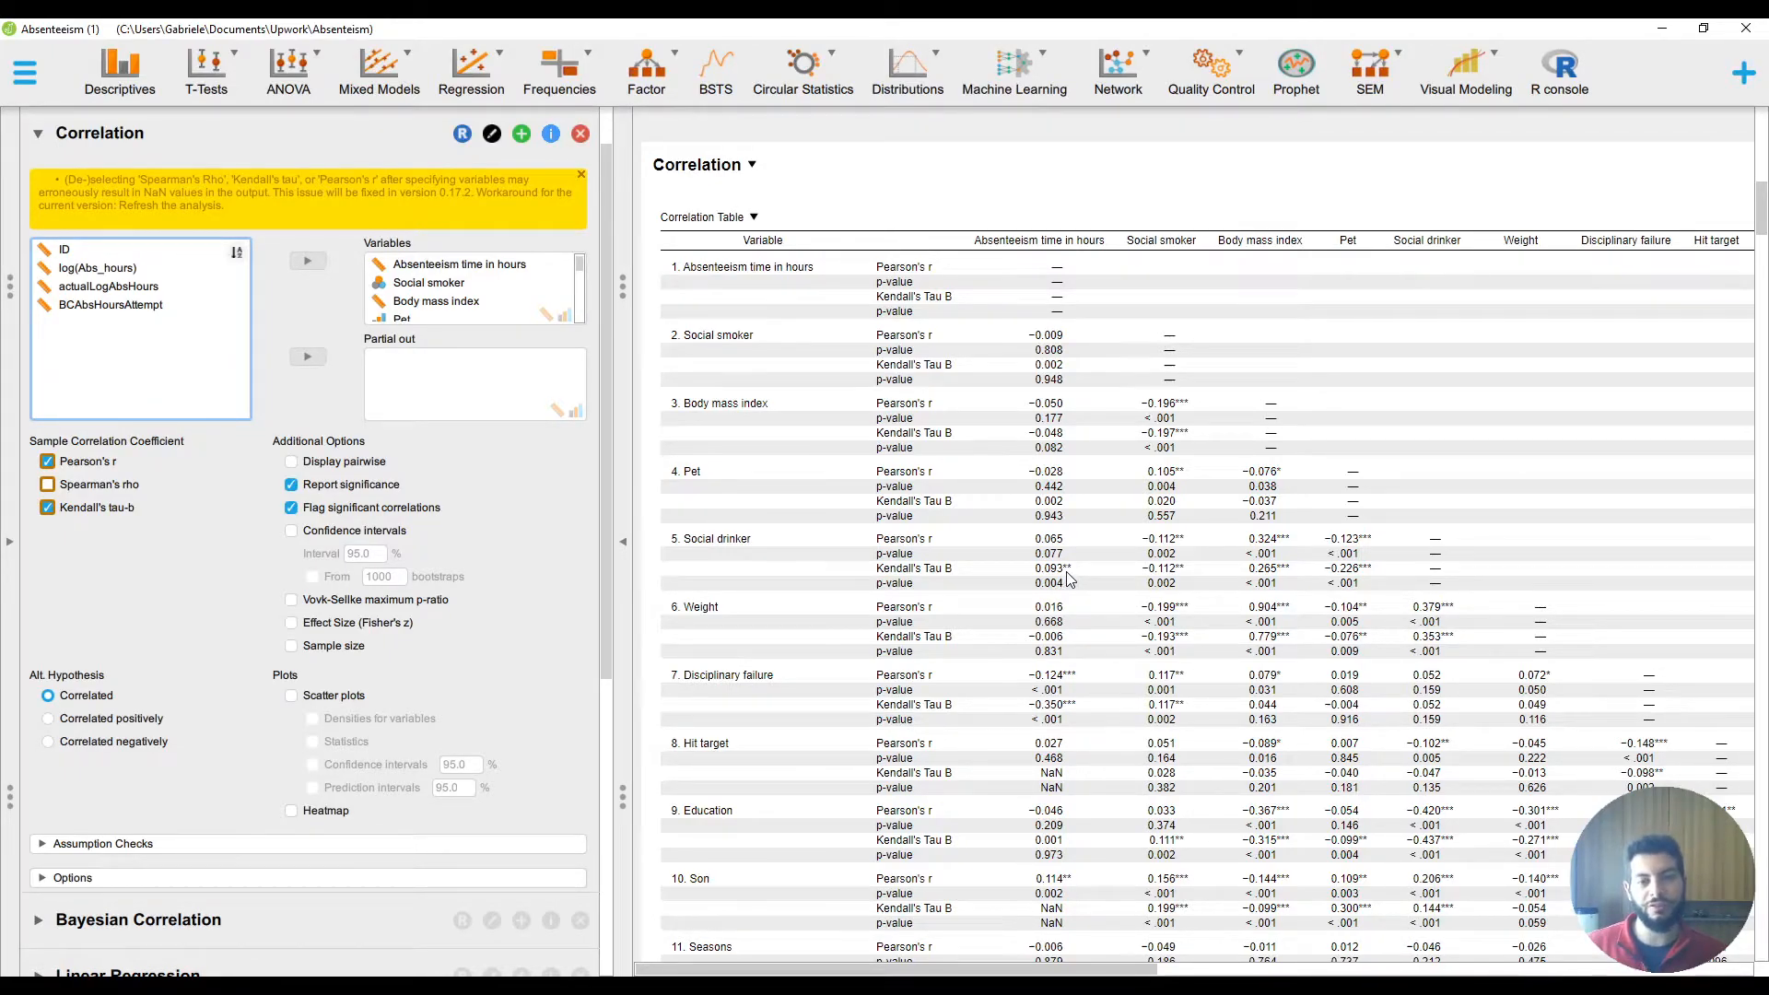
{"action": "scroll", "coordinate": [1069, 578], "scroll_direction": "down", "scroll_amount": 1}
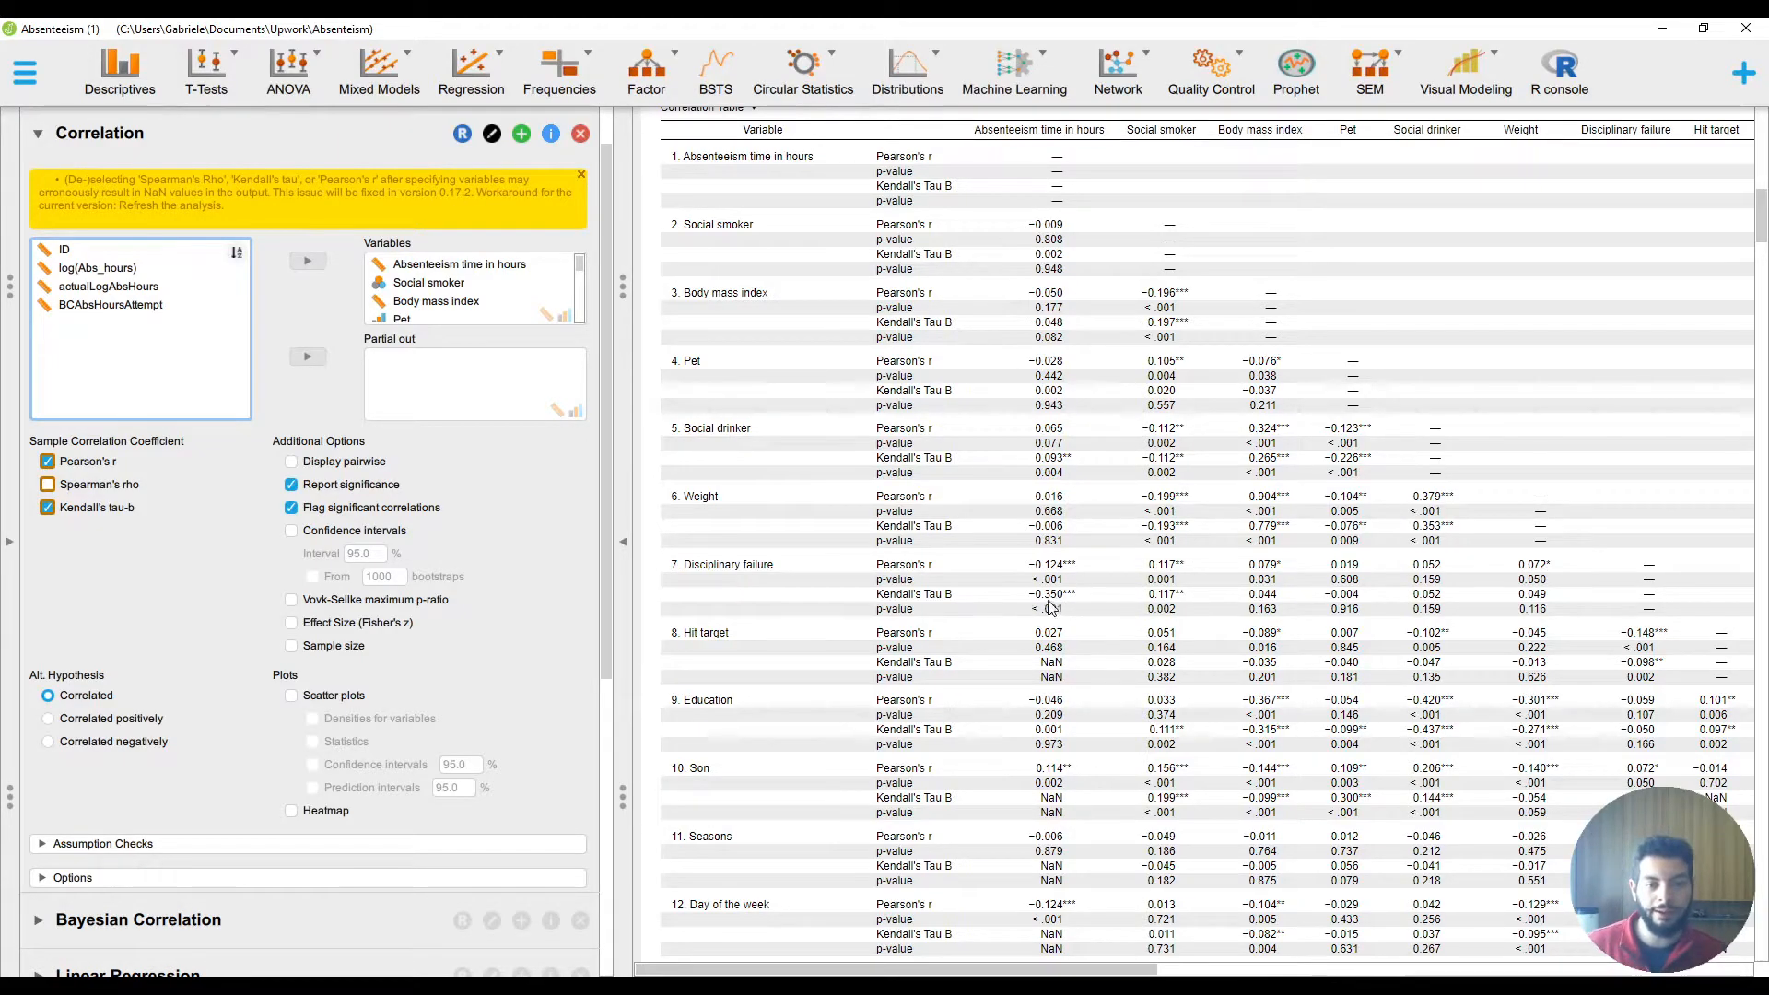
{"action": "scroll", "coordinate": [1093, 594], "scroll_direction": "down", "scroll_amount": 2}
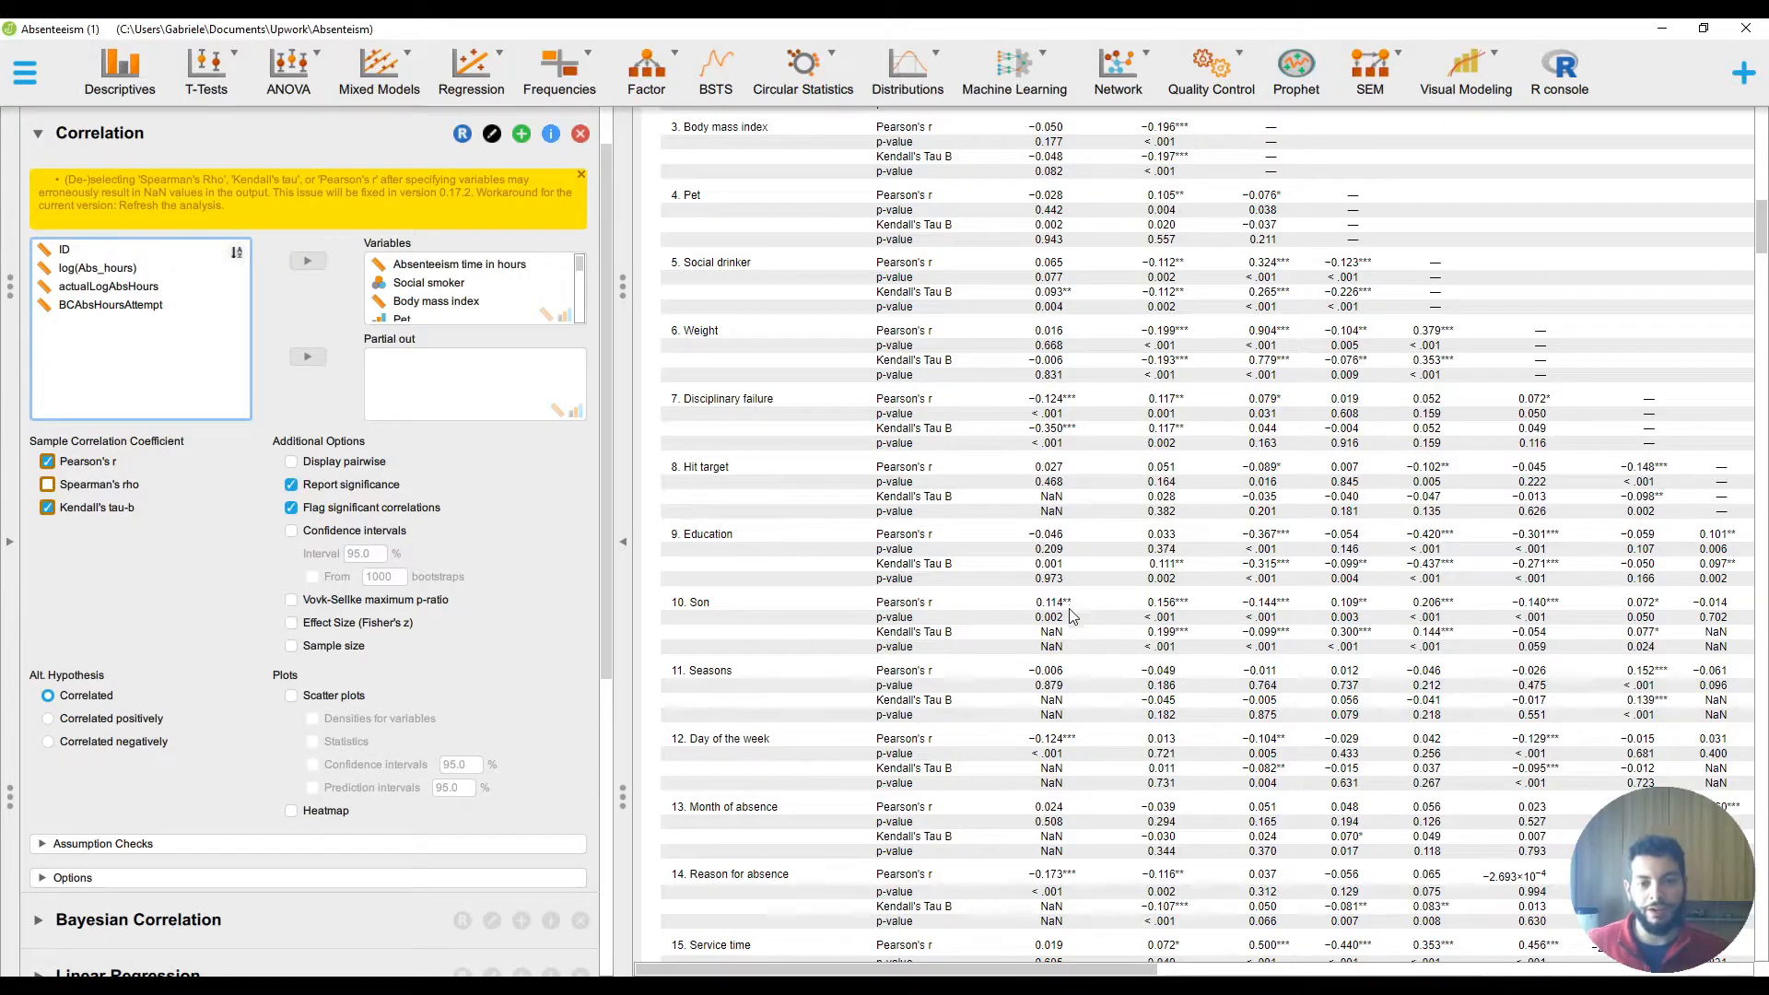
{"action": "scroll", "coordinate": [1071, 607], "scroll_direction": "down", "scroll_amount": 2}
{"action": "scroll", "coordinate": [1104, 600], "scroll_direction": "down", "scroll_amount": 1}
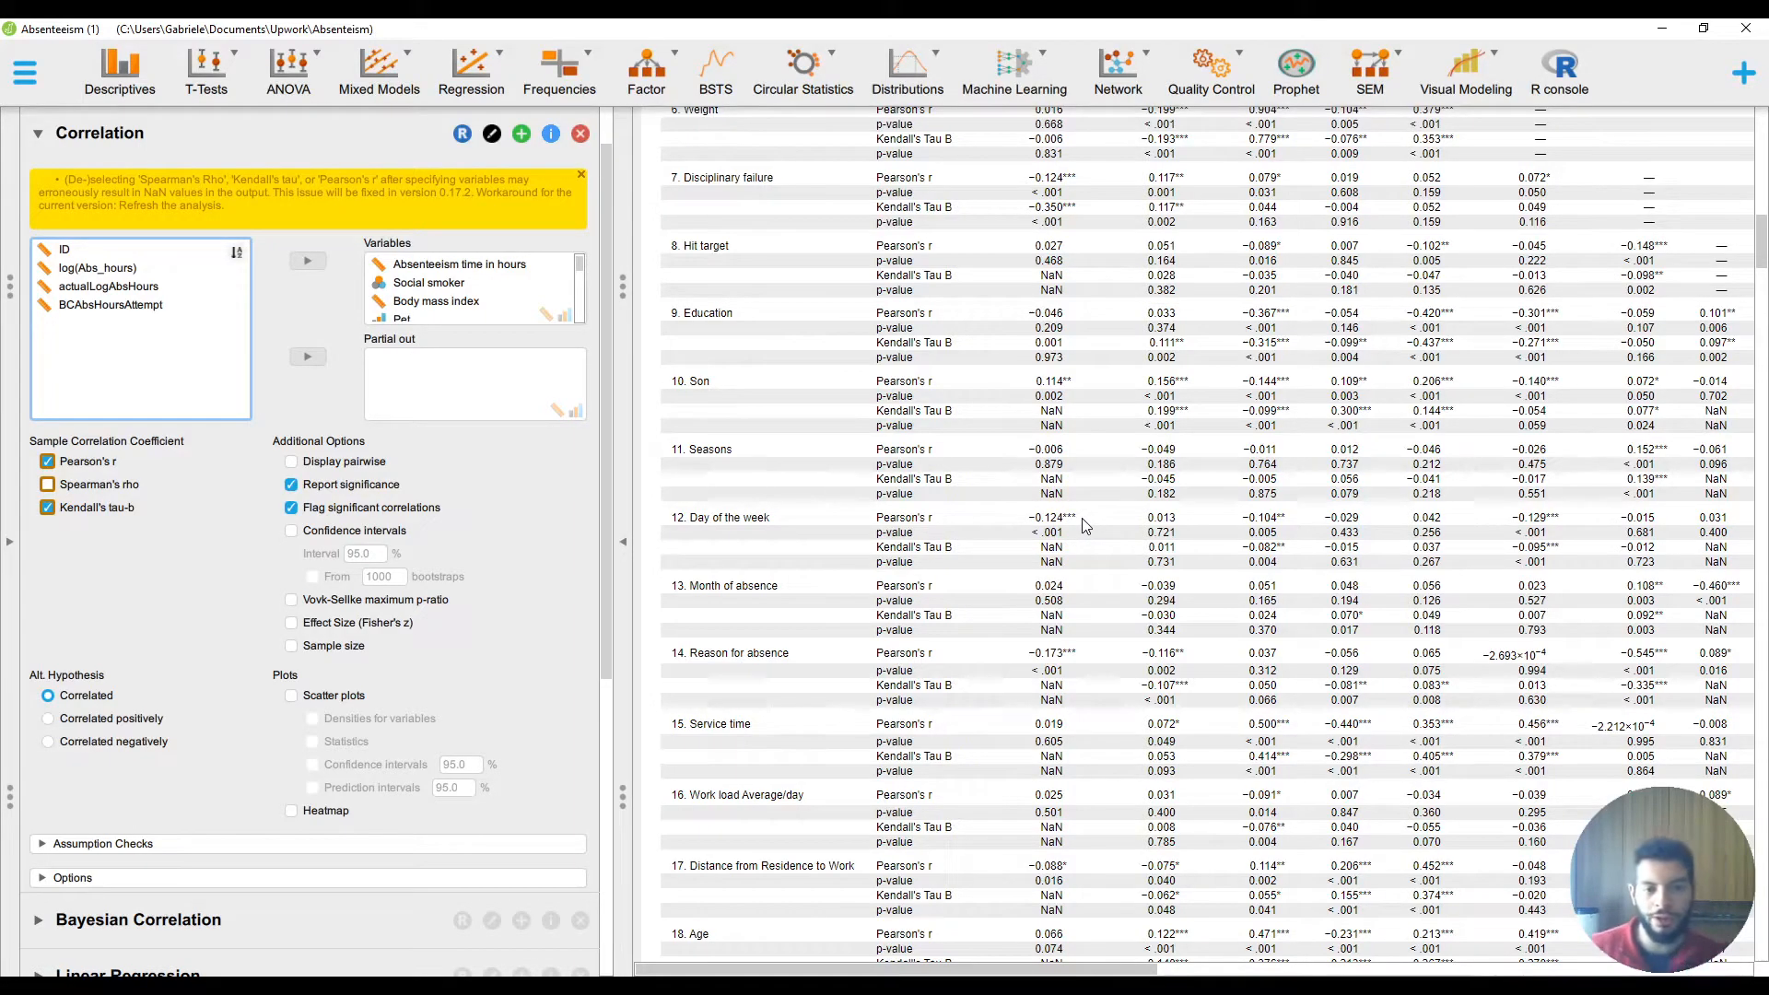
{"action": "scroll", "coordinate": [1083, 522], "scroll_direction": "down", "scroll_amount": 2}
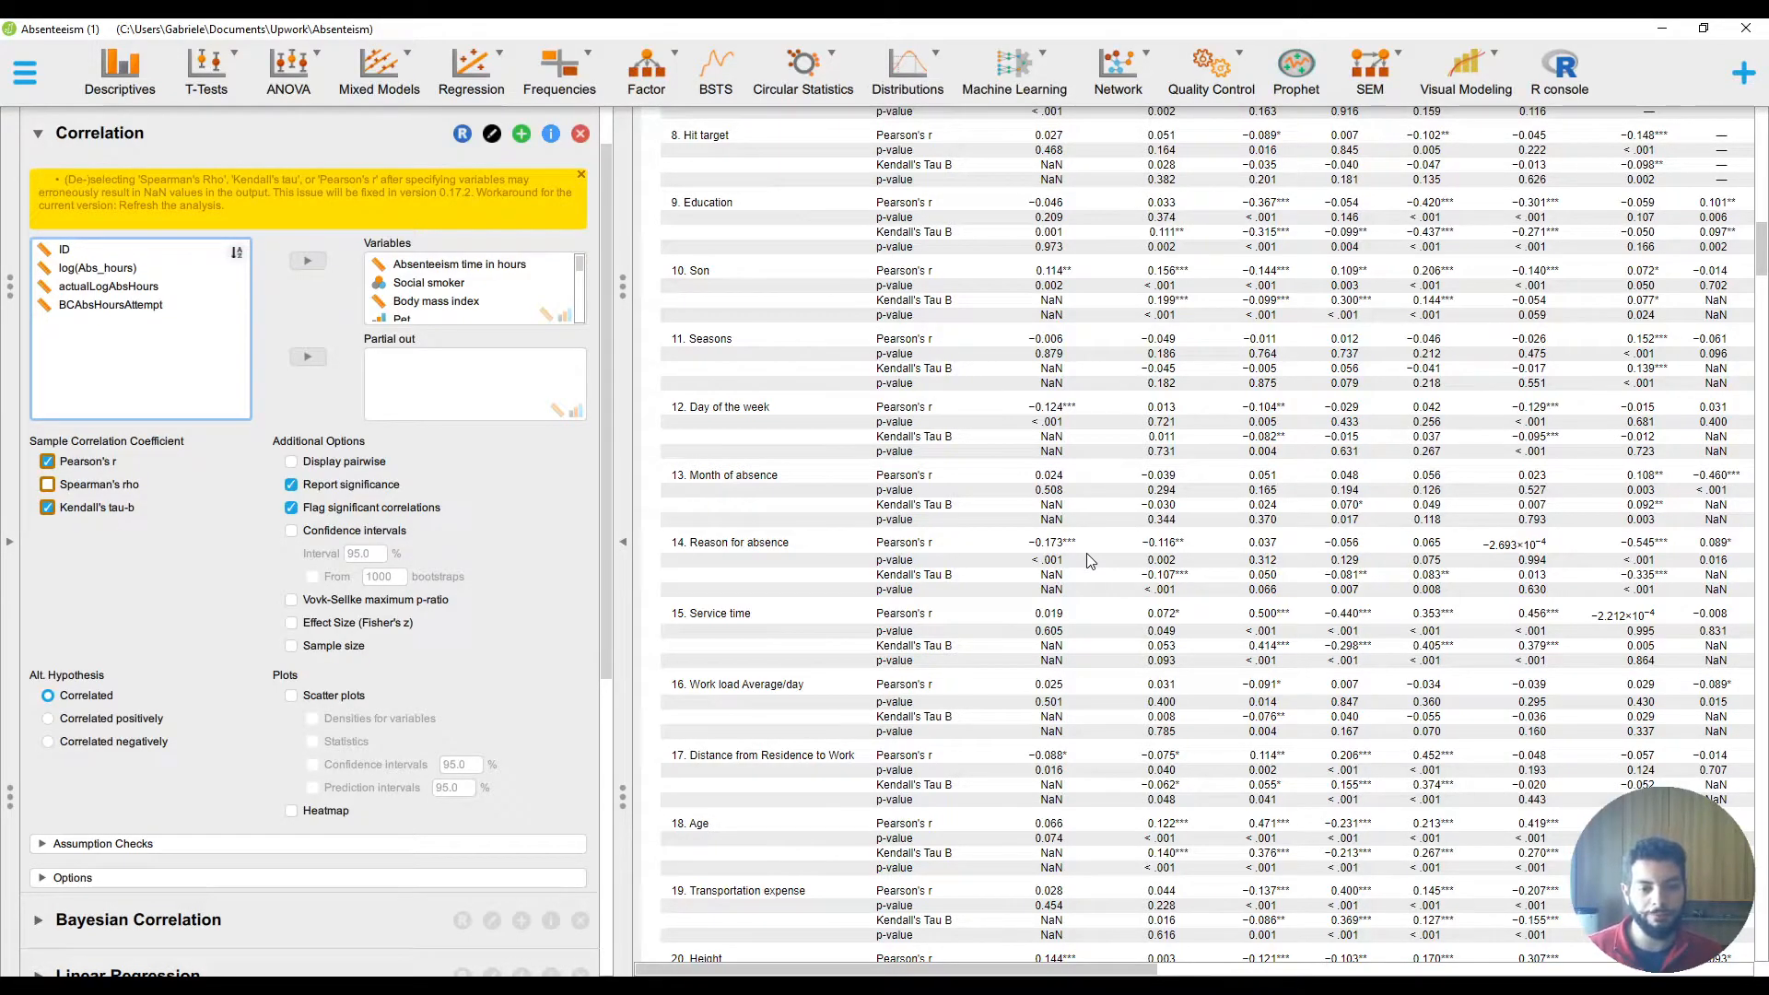
{"action": "scroll", "coordinate": [1088, 561], "scroll_direction": "down", "scroll_amount": 2}
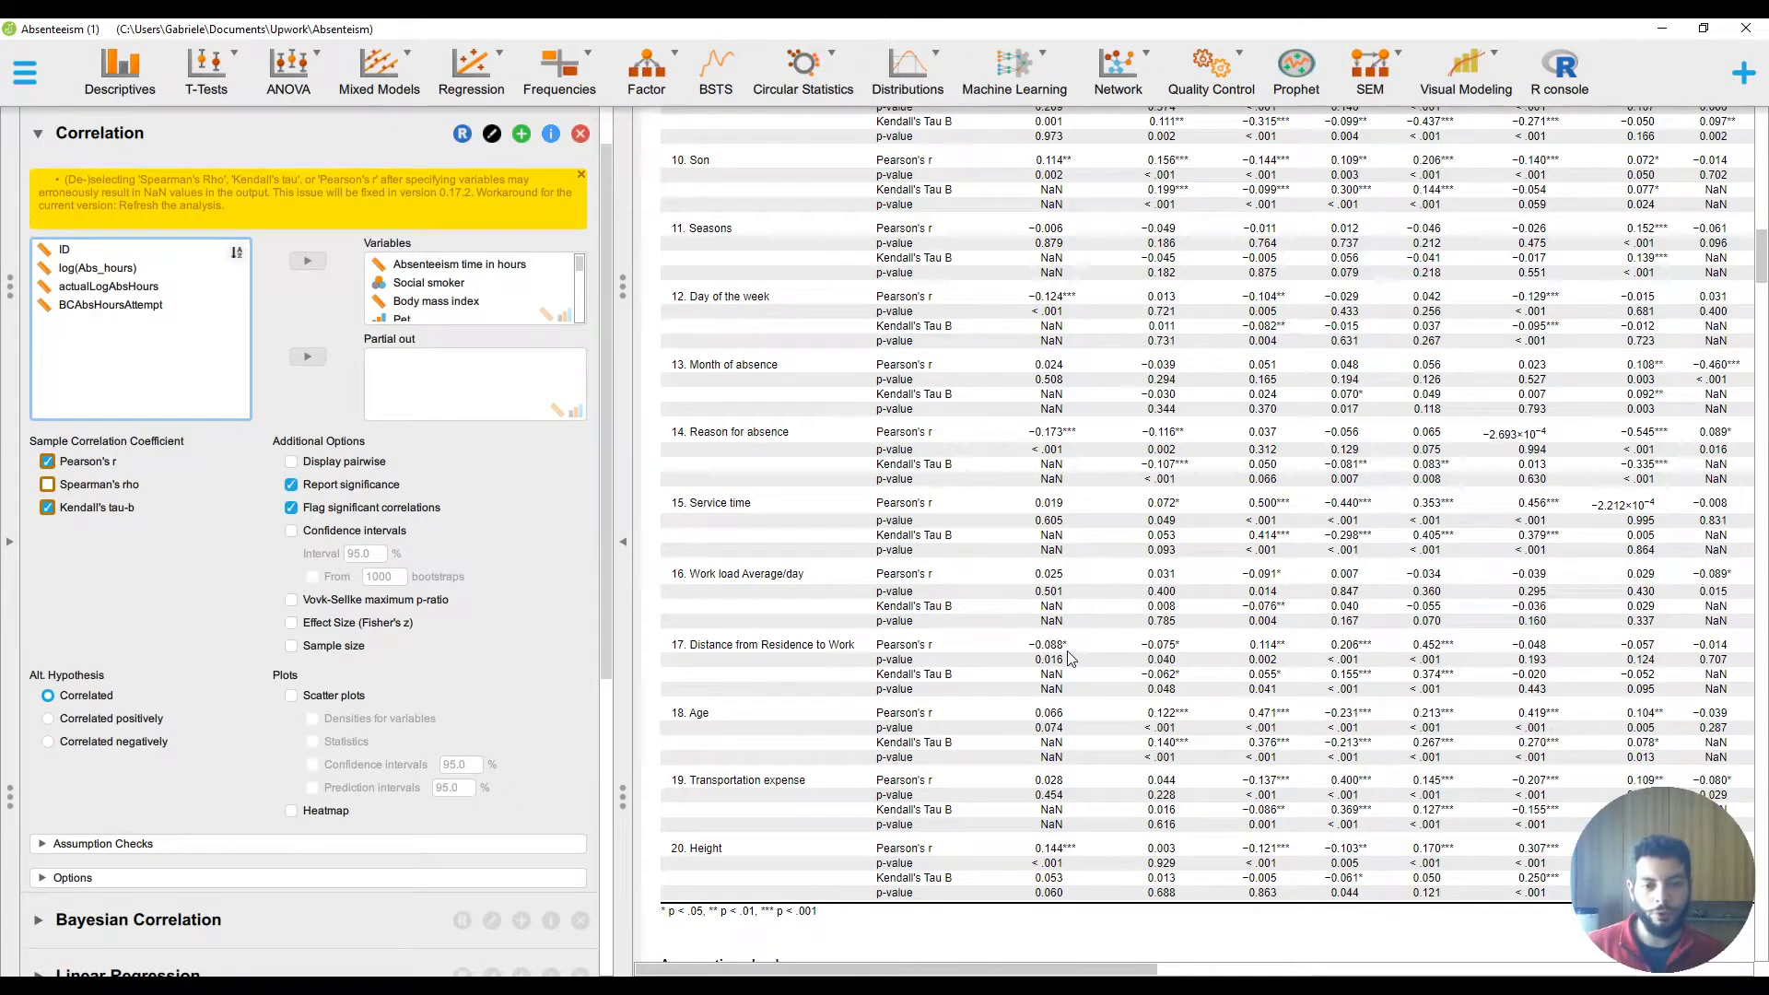
{"action": "scroll", "coordinate": [885, 738], "scroll_direction": "down", "scroll_amount": 1}
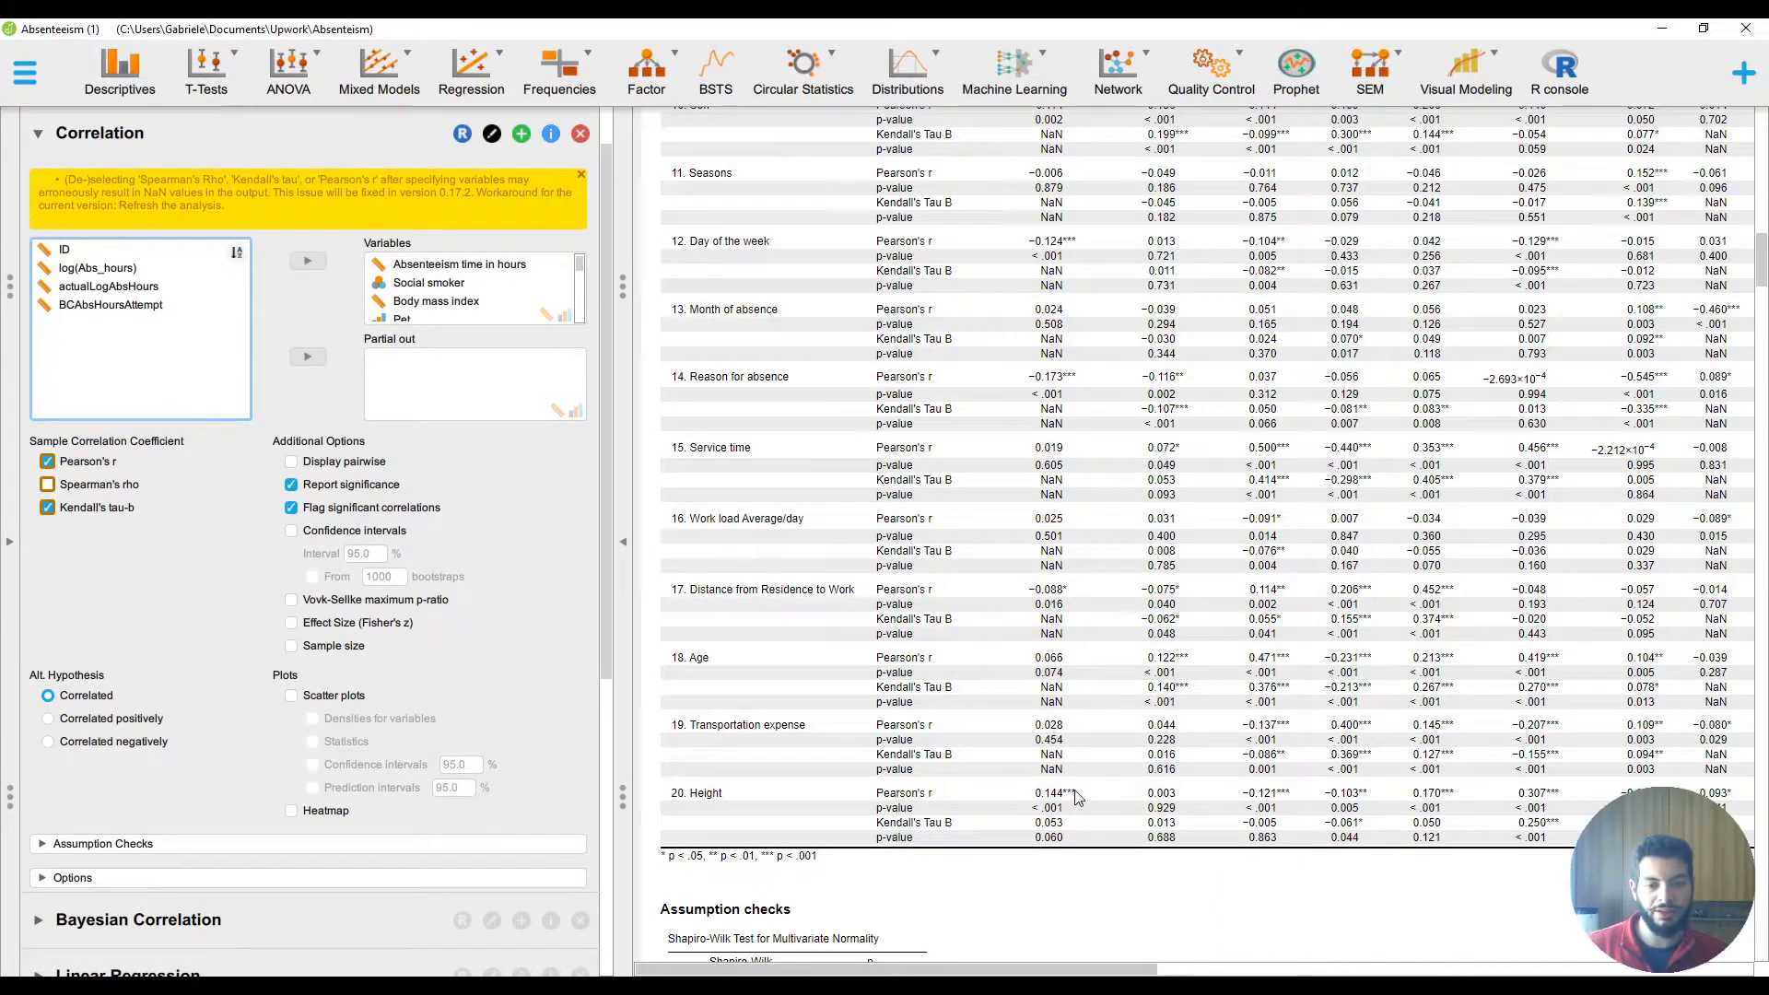
Review the Correlation table from its beginning again and check the Shapiro-Wilk test for multivariate normality
{"action": "scroll", "coordinate": [1061, 626], "scroll_direction": "up", "scroll_amount": 10}
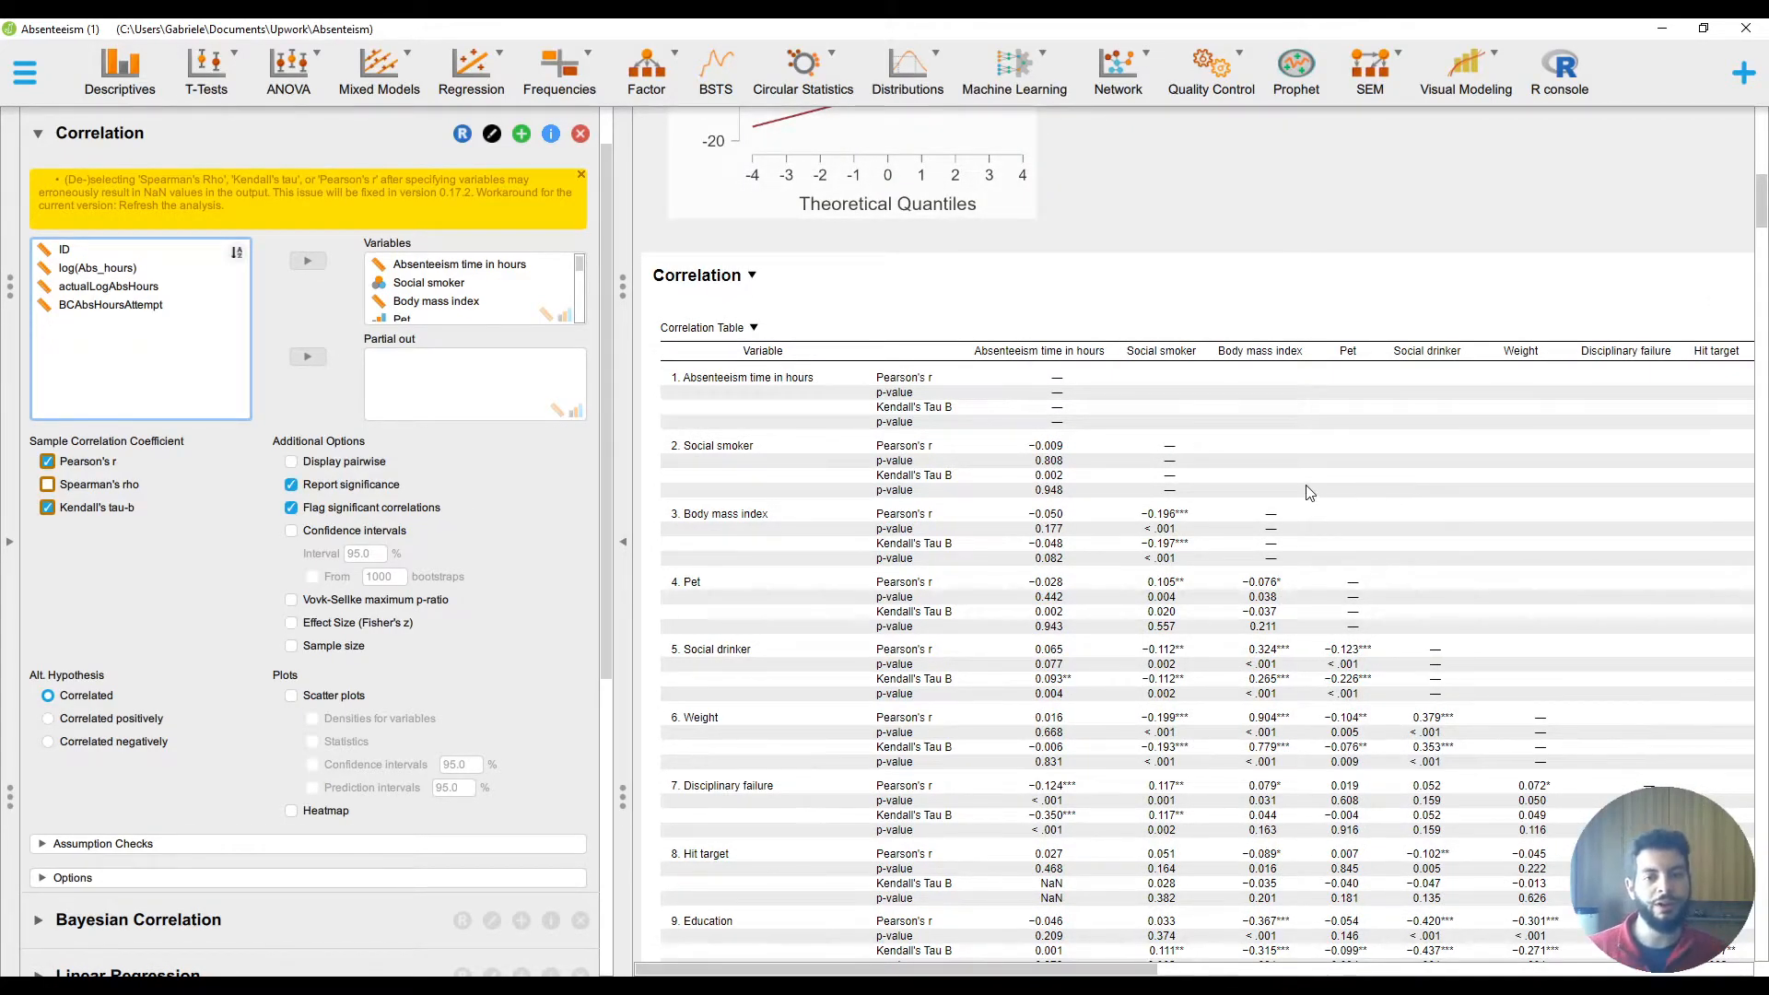
{"action": "scroll", "coordinate": [1060, 498], "scroll_direction": "down", "scroll_amount": 2}
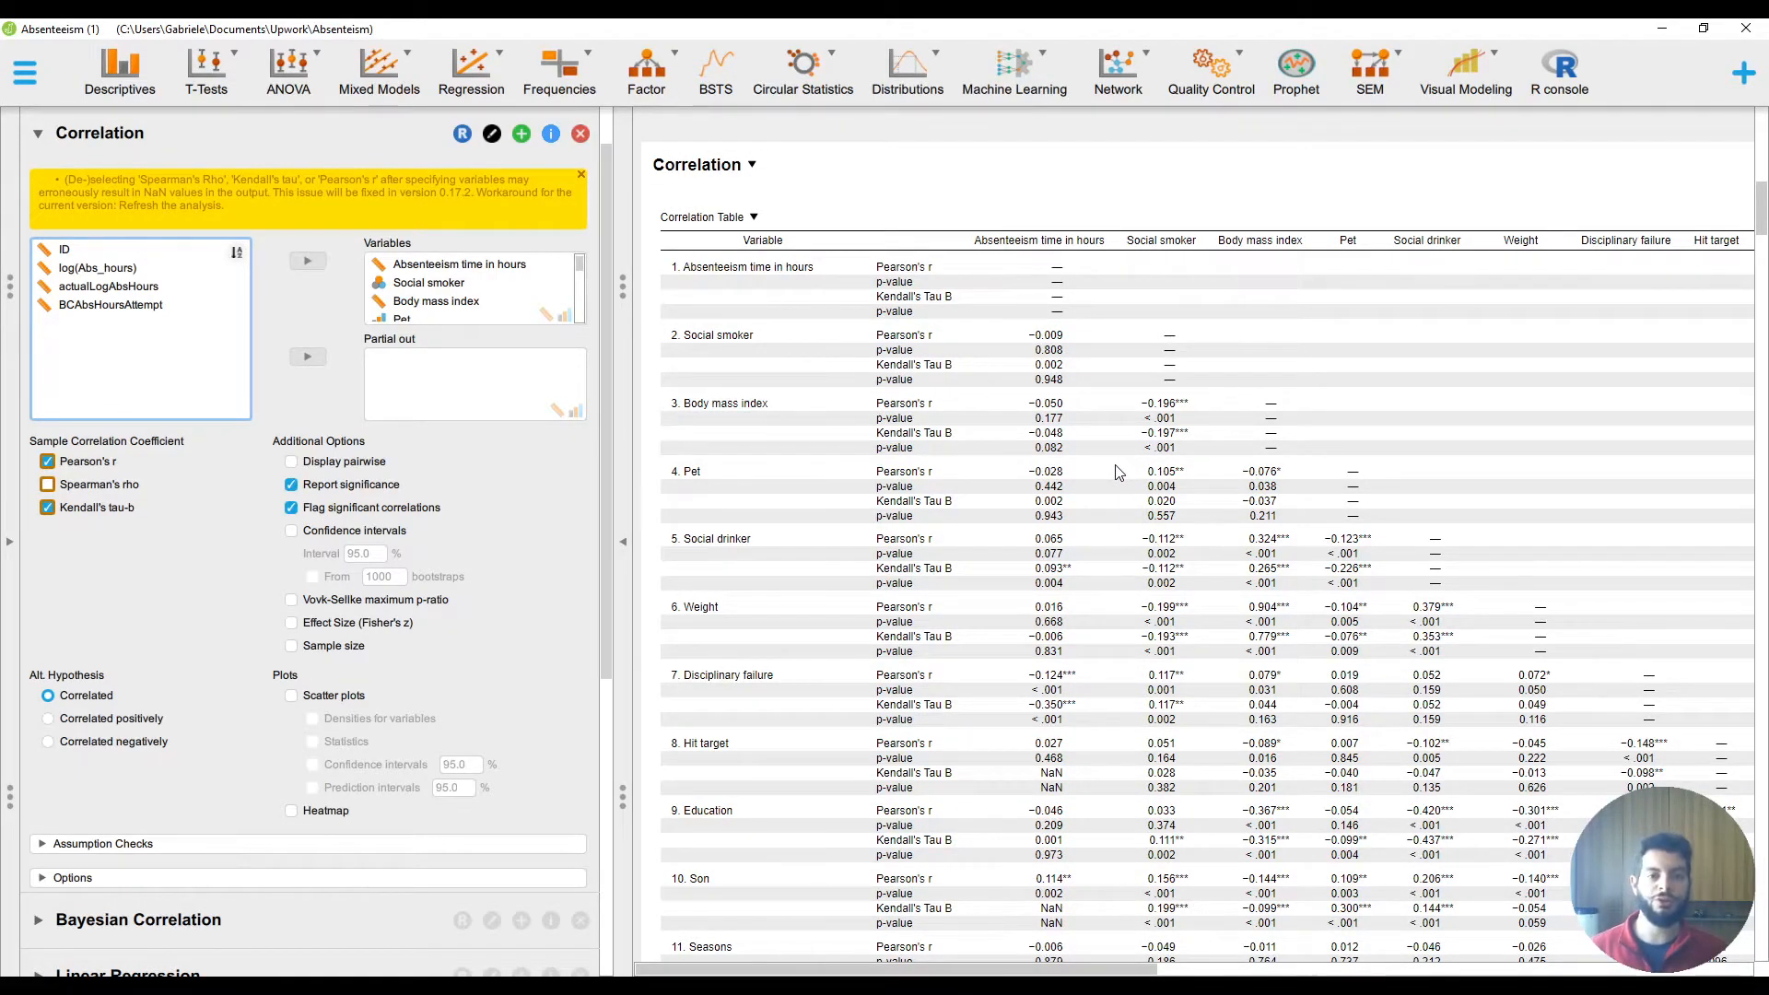
{"action": "scroll", "coordinate": [1119, 471], "scroll_direction": "down", "scroll_amount": 10}
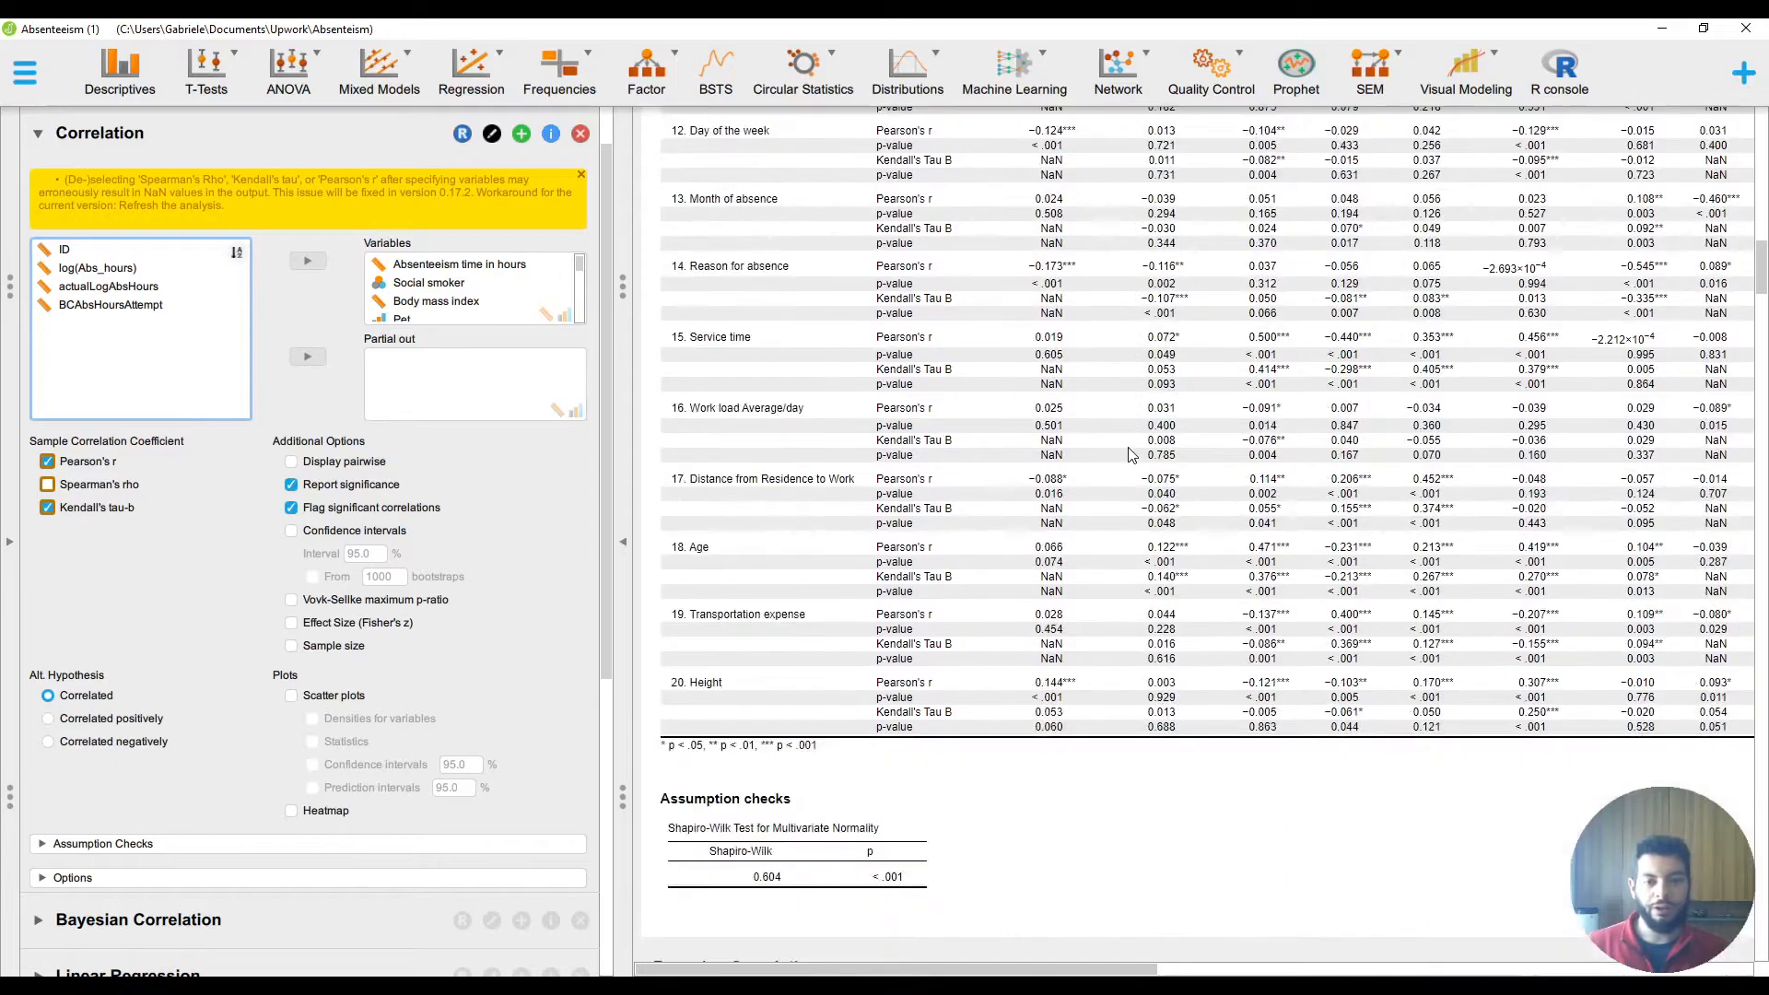
Open the Bayesian Correlation analysis and examine the coefficients and Bayes factors for Absenteeism time in hours in its table
{"action": "scroll", "coordinate": [1132, 455], "scroll_direction": "down", "scroll_amount": 8}
{"action": "left_click", "coordinate": [977, 534]}
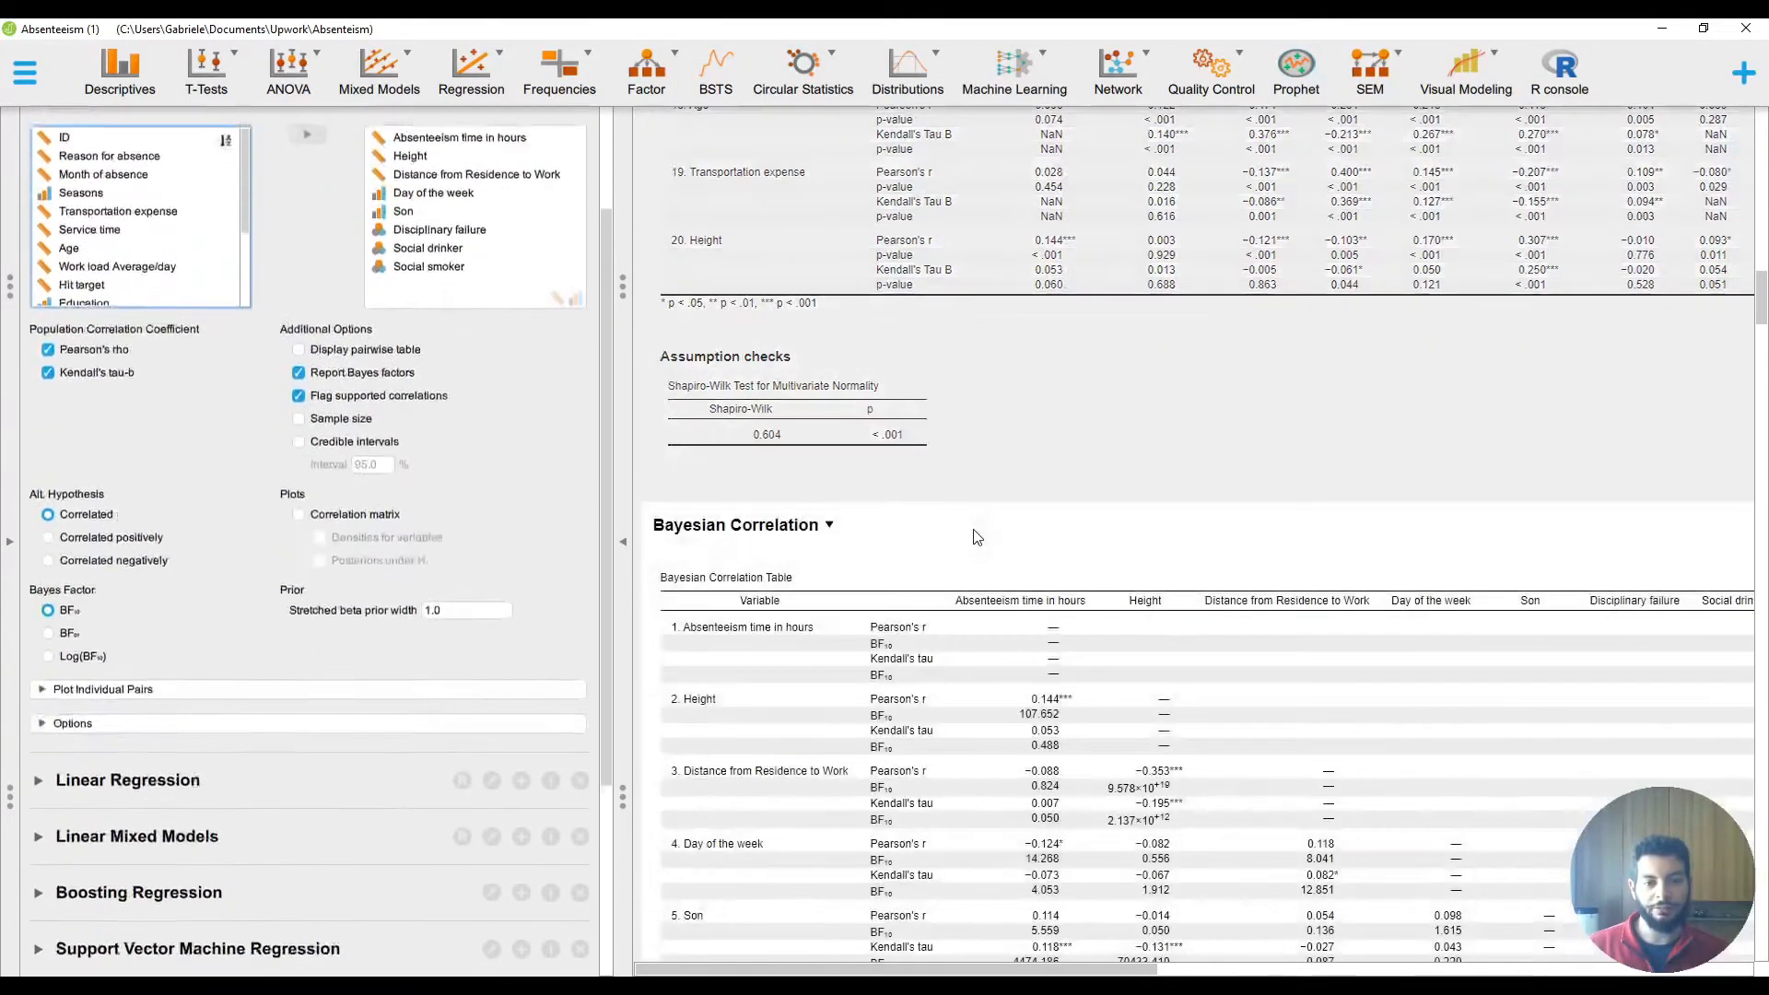
{"action": "scroll", "coordinate": [1235, 470], "scroll_direction": "down", "scroll_amount": 2}
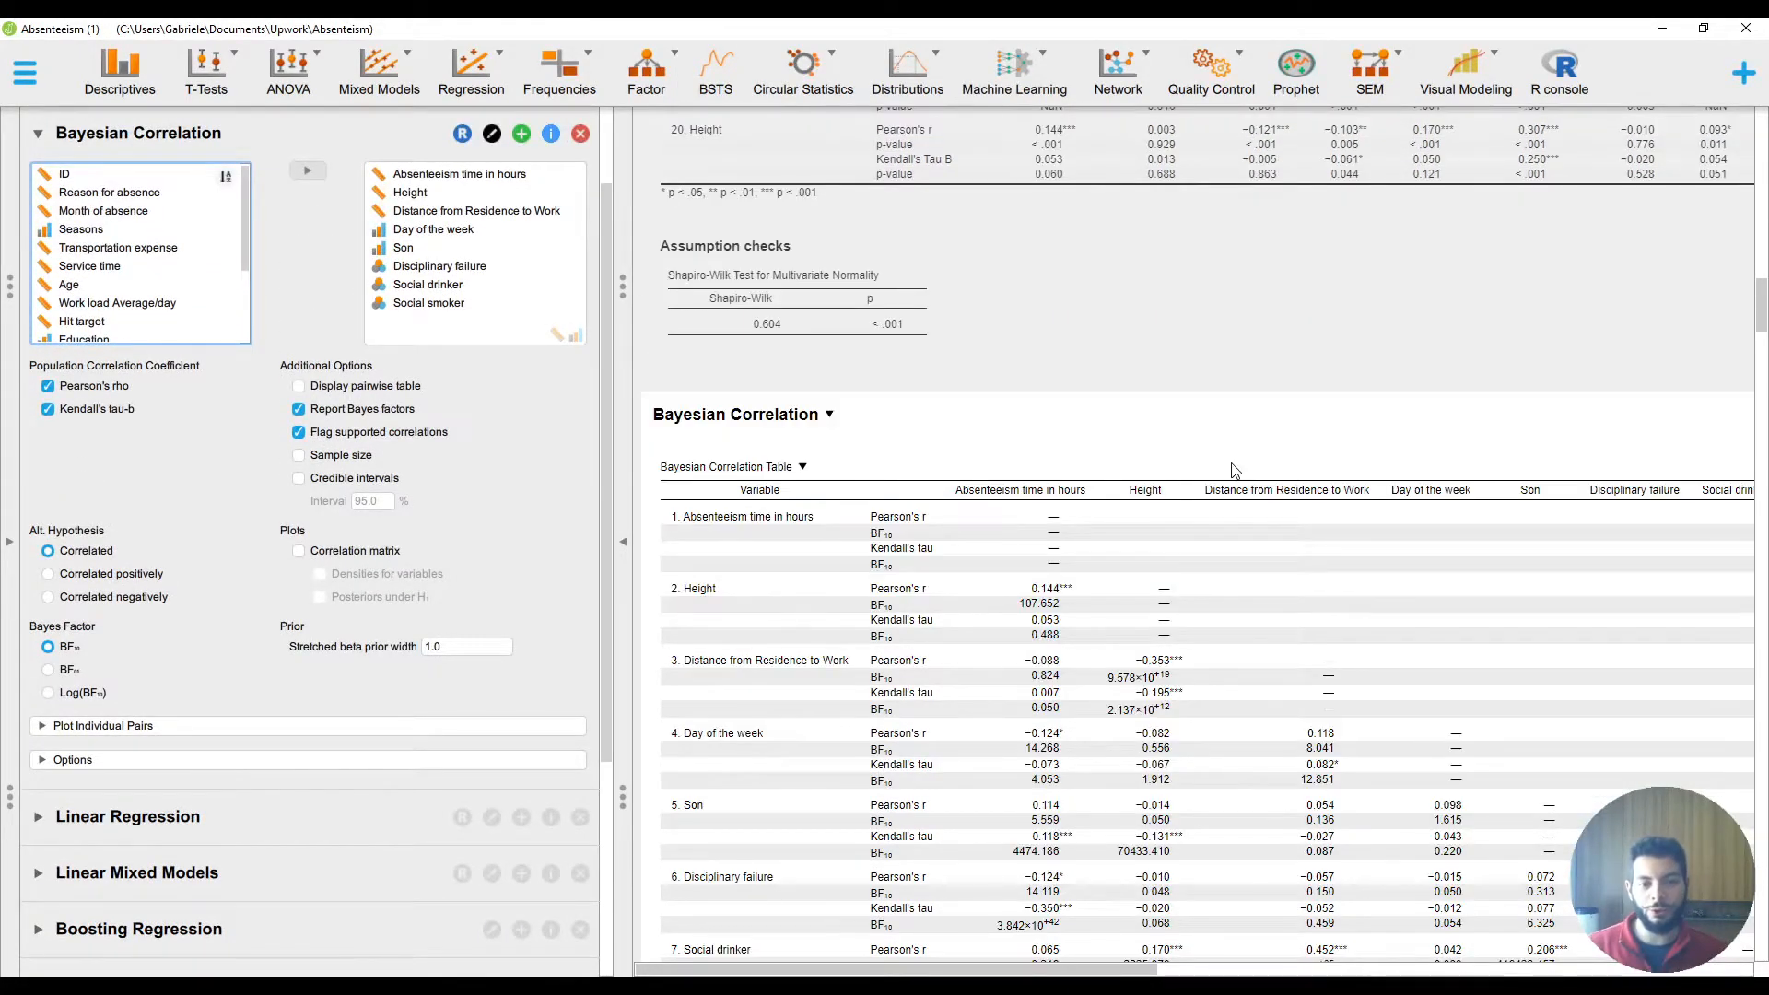
{"action": "scroll", "coordinate": [1236, 470], "scroll_direction": "down", "scroll_amount": 2}
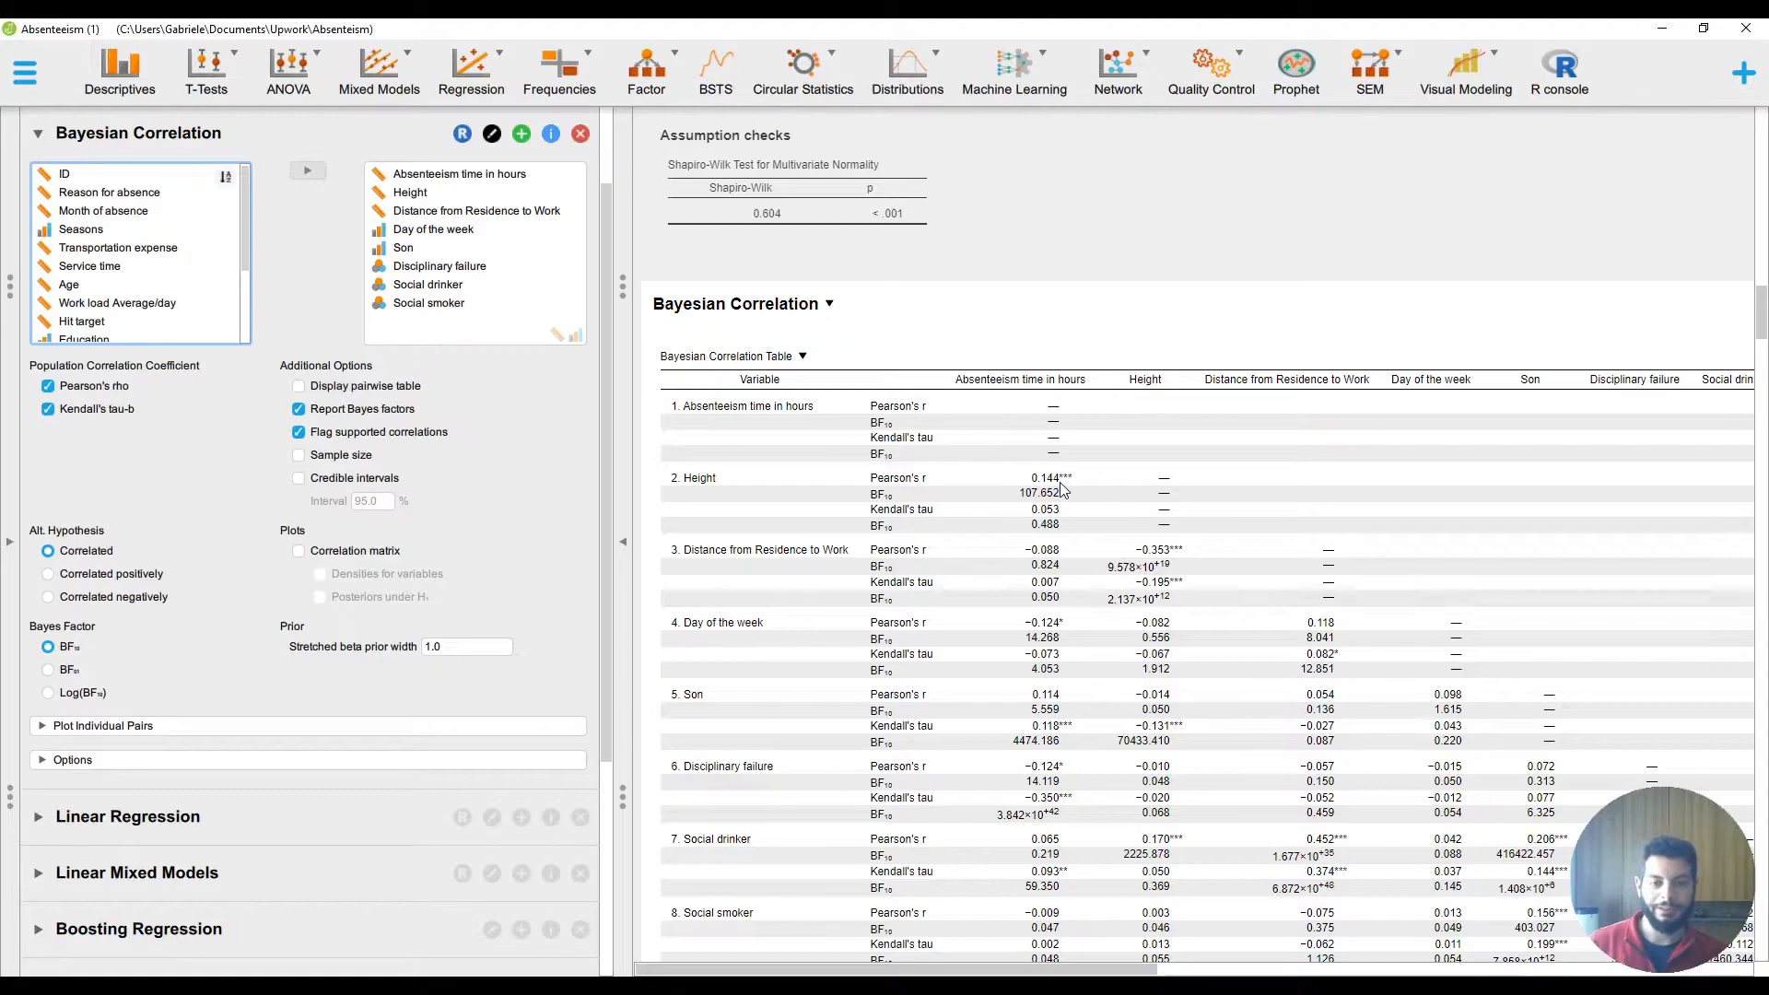
{"action": "scroll", "coordinate": [1064, 488], "scroll_direction": "down", "scroll_amount": 1}
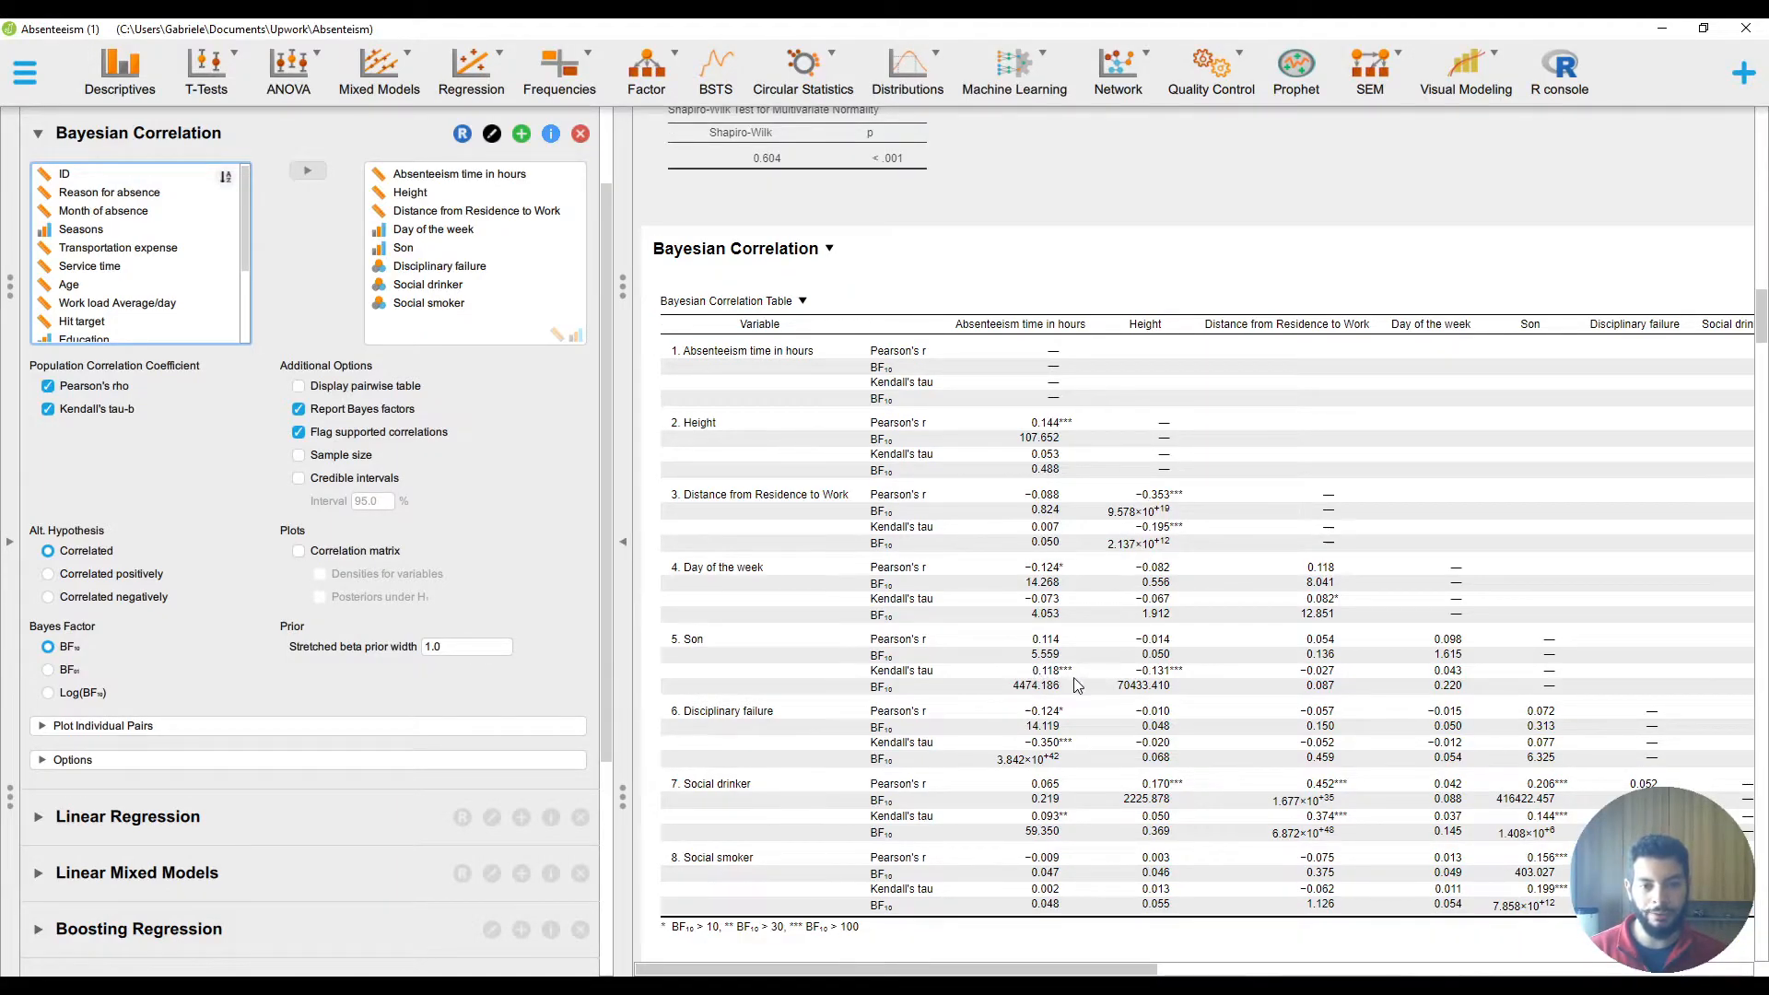
{"action": "scroll", "coordinate": [809, 611], "scroll_direction": "down", "scroll_amount": 2}
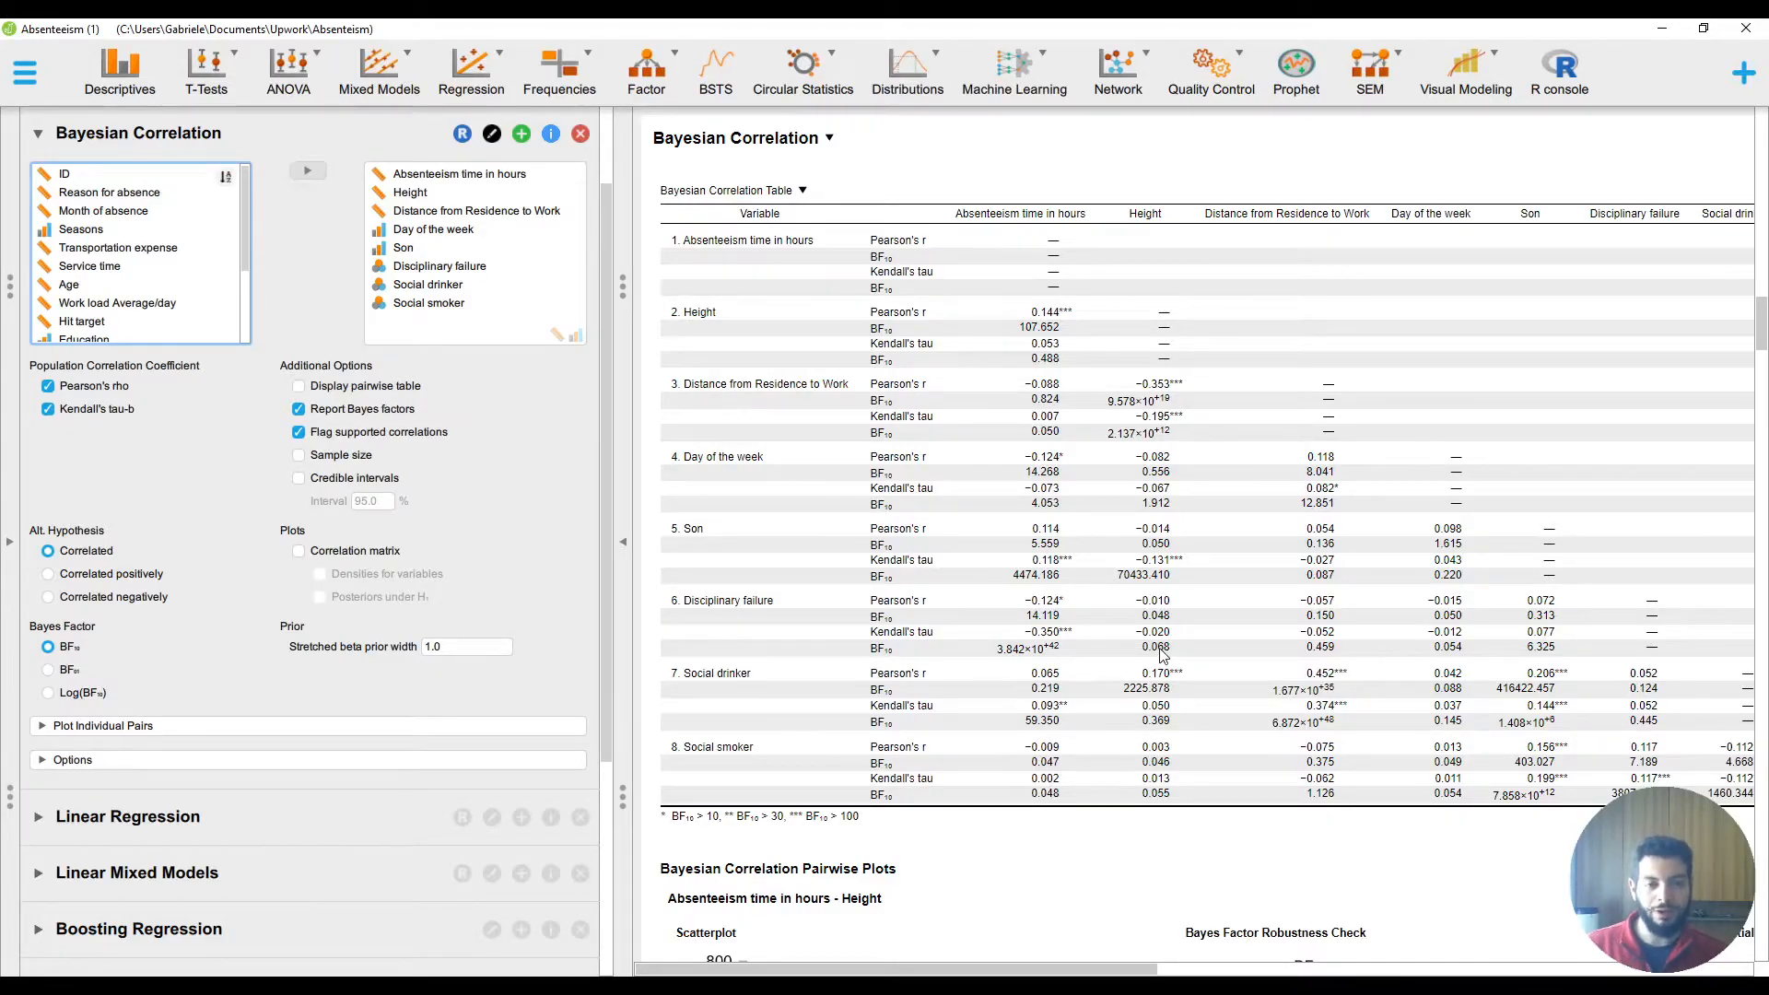
Examine the scatterplots, Bayes factor robustness checks and sequential analyses of Absenteeism time in hours with Height and with Son
{"action": "scroll", "coordinate": [1163, 655], "scroll_direction": "down", "scroll_amount": 5}
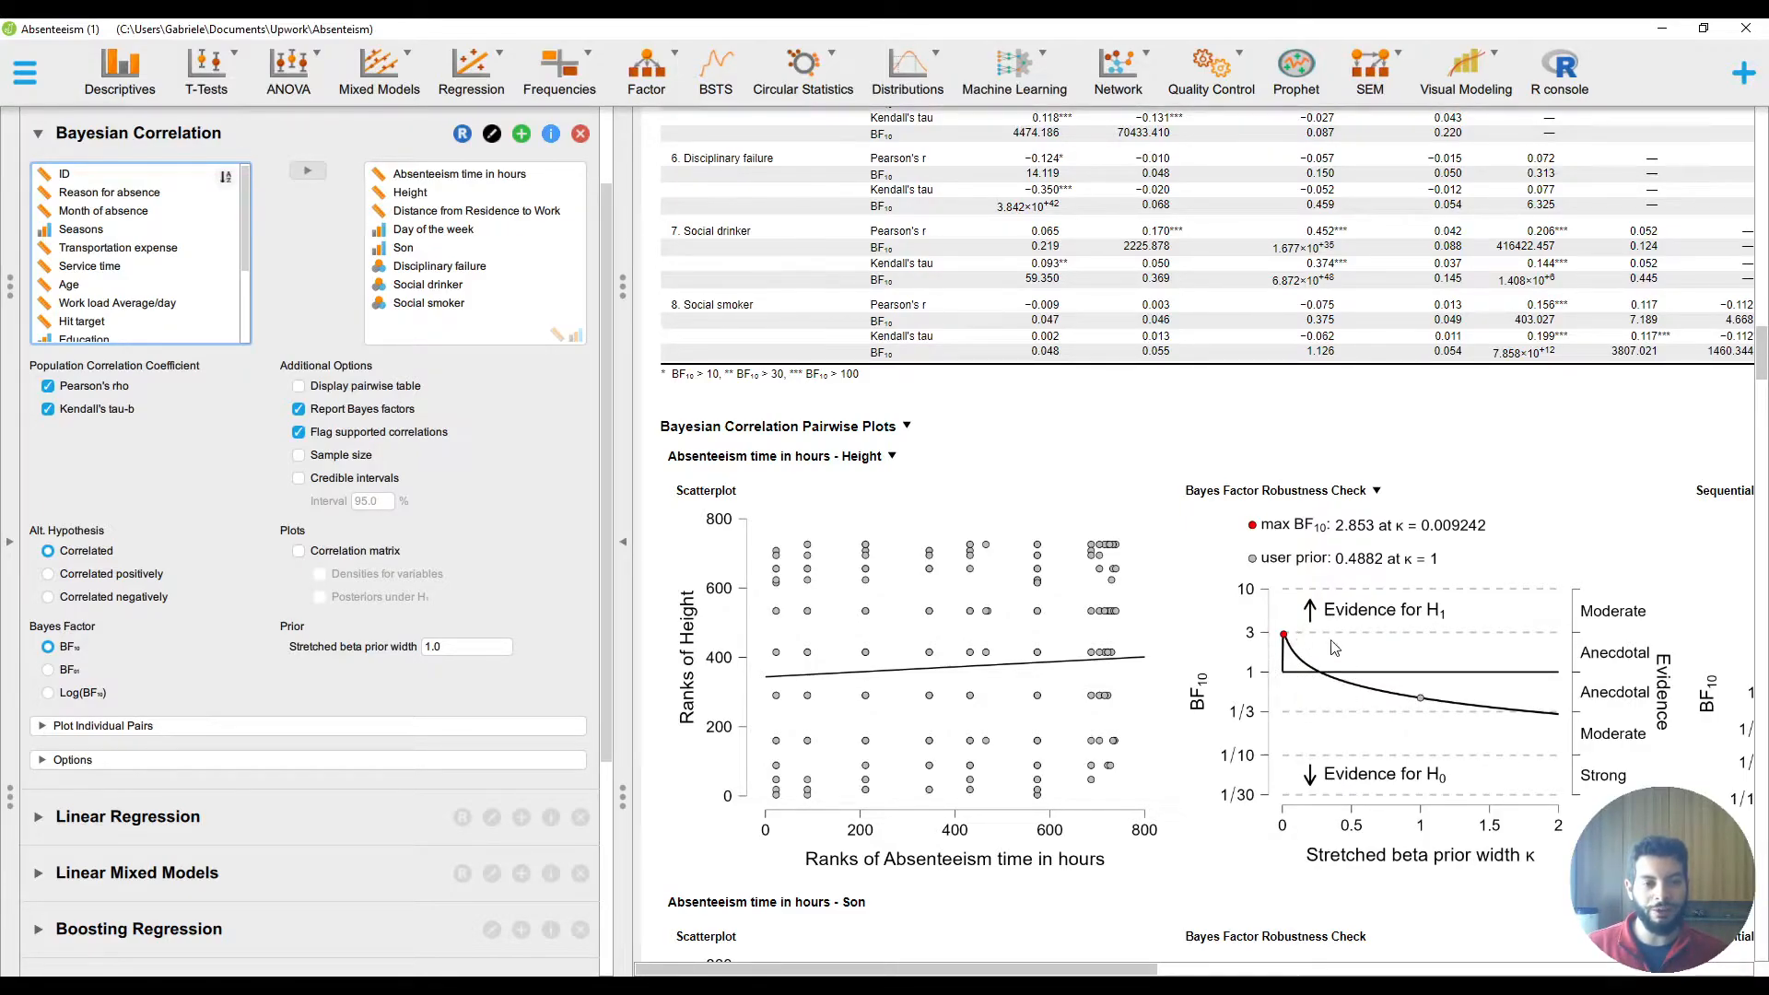
{"action": "left_click_drag", "start_coordinate": [799, 969], "coordinate": [858, 968]}
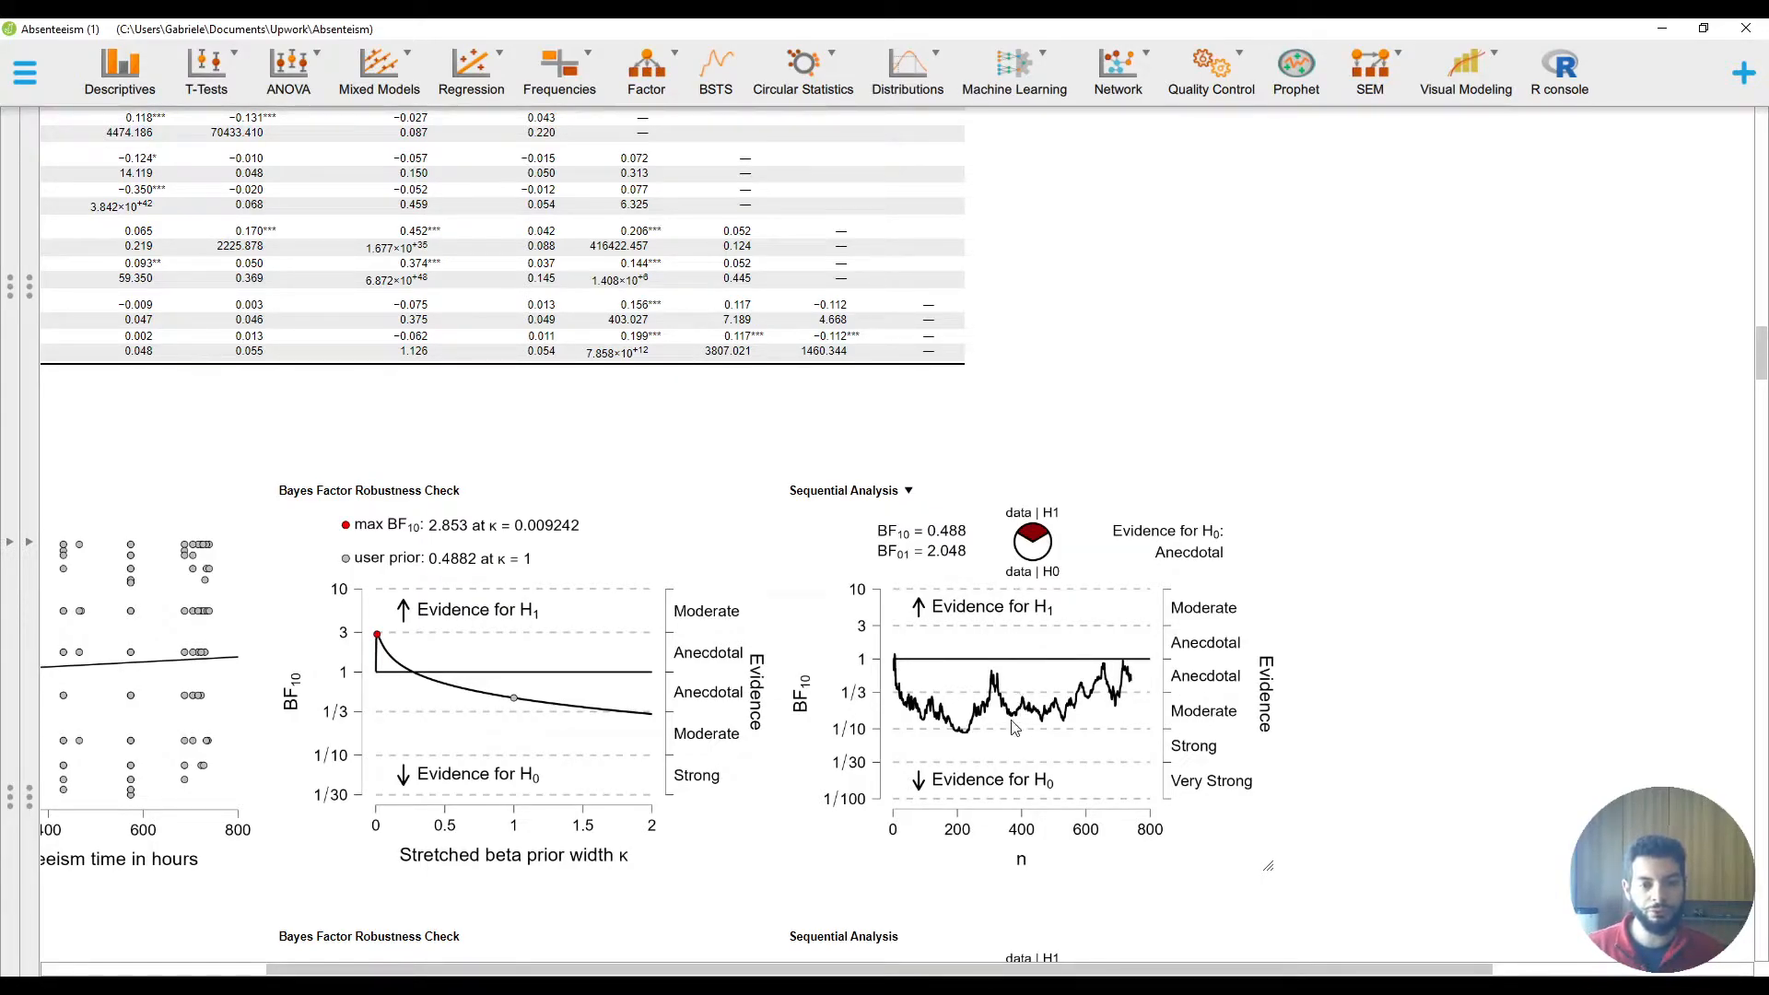
{"action": "left_click_drag", "start_coordinate": [1168, 968], "coordinate": [991, 970]}
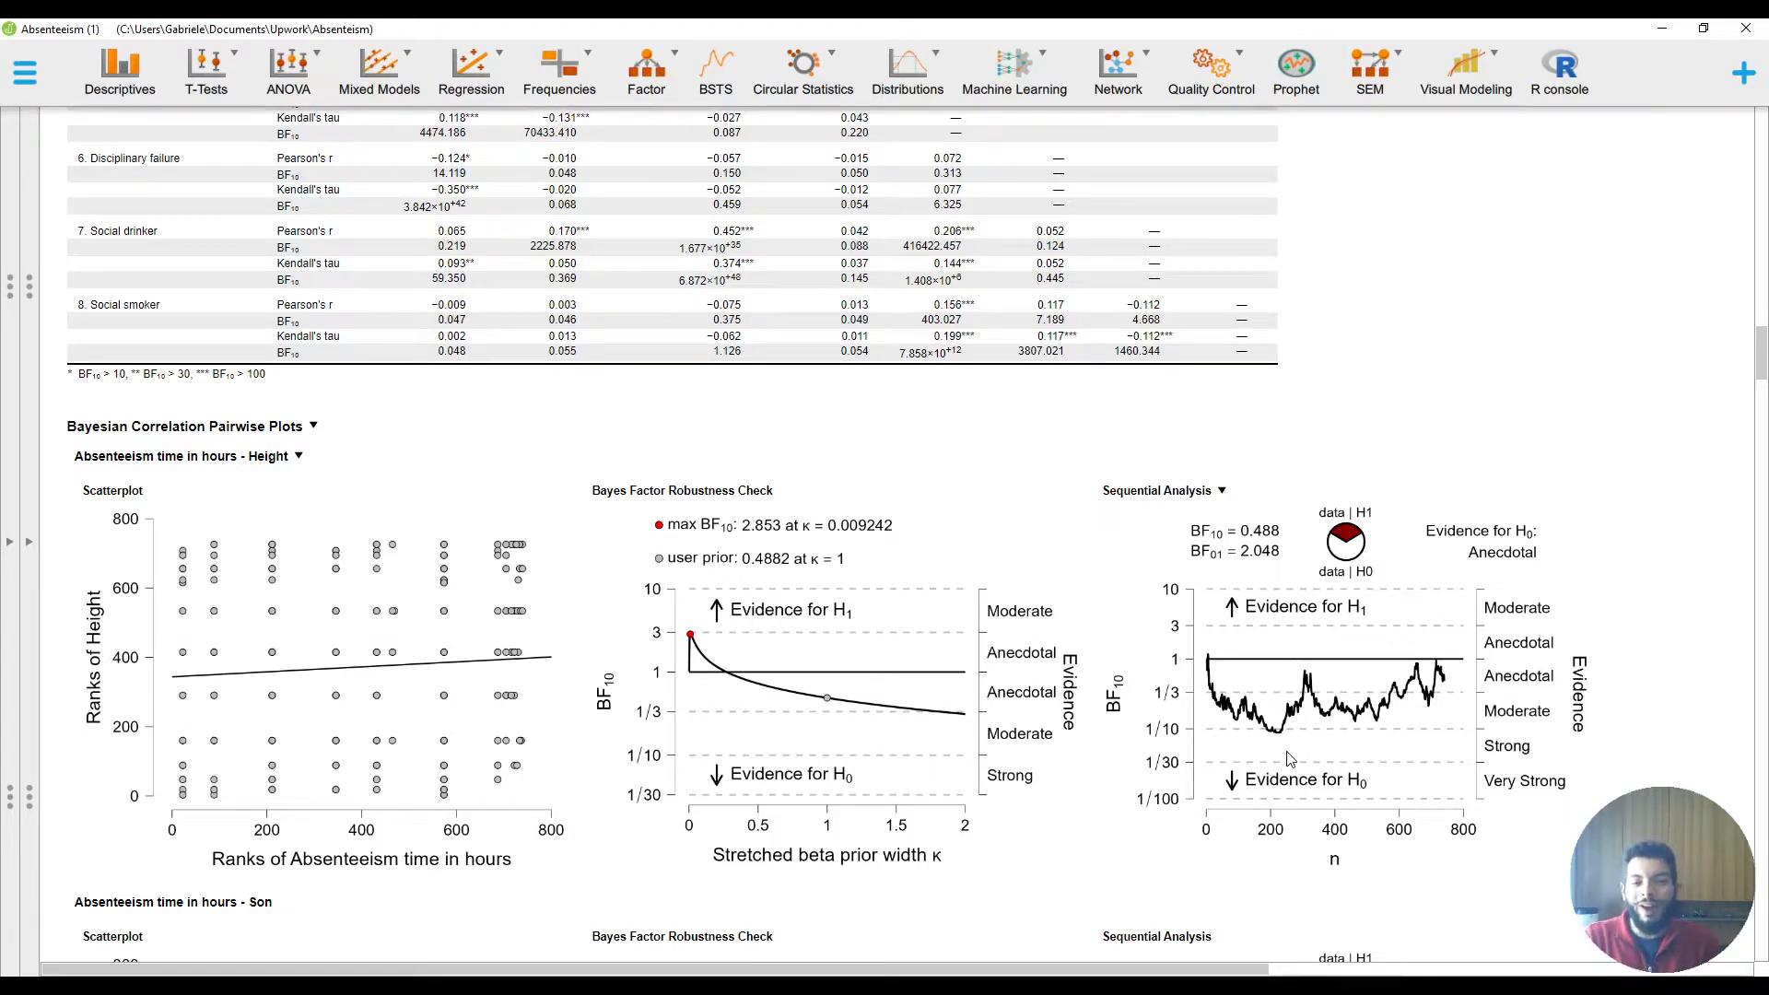
{"action": "scroll", "coordinate": [1019, 660], "scroll_direction": "down", "scroll_amount": 2}
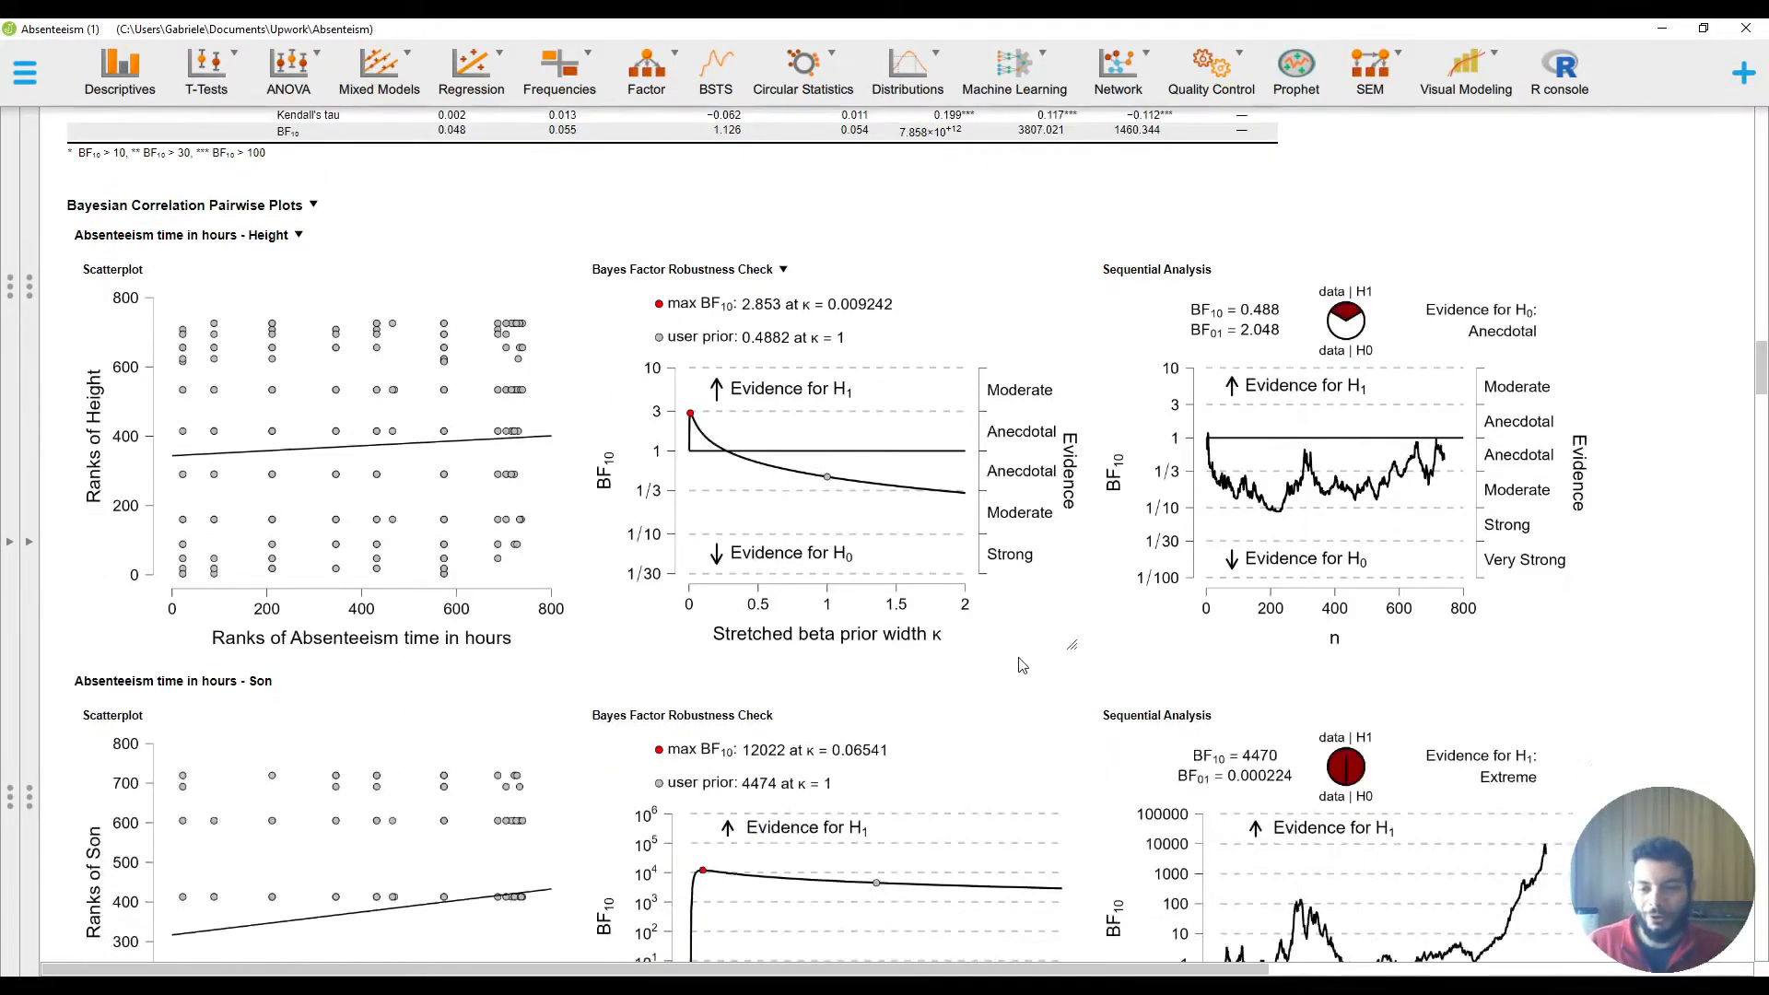
{"action": "scroll", "coordinate": [452, 690], "scroll_direction": "down", "scroll_amount": 1}
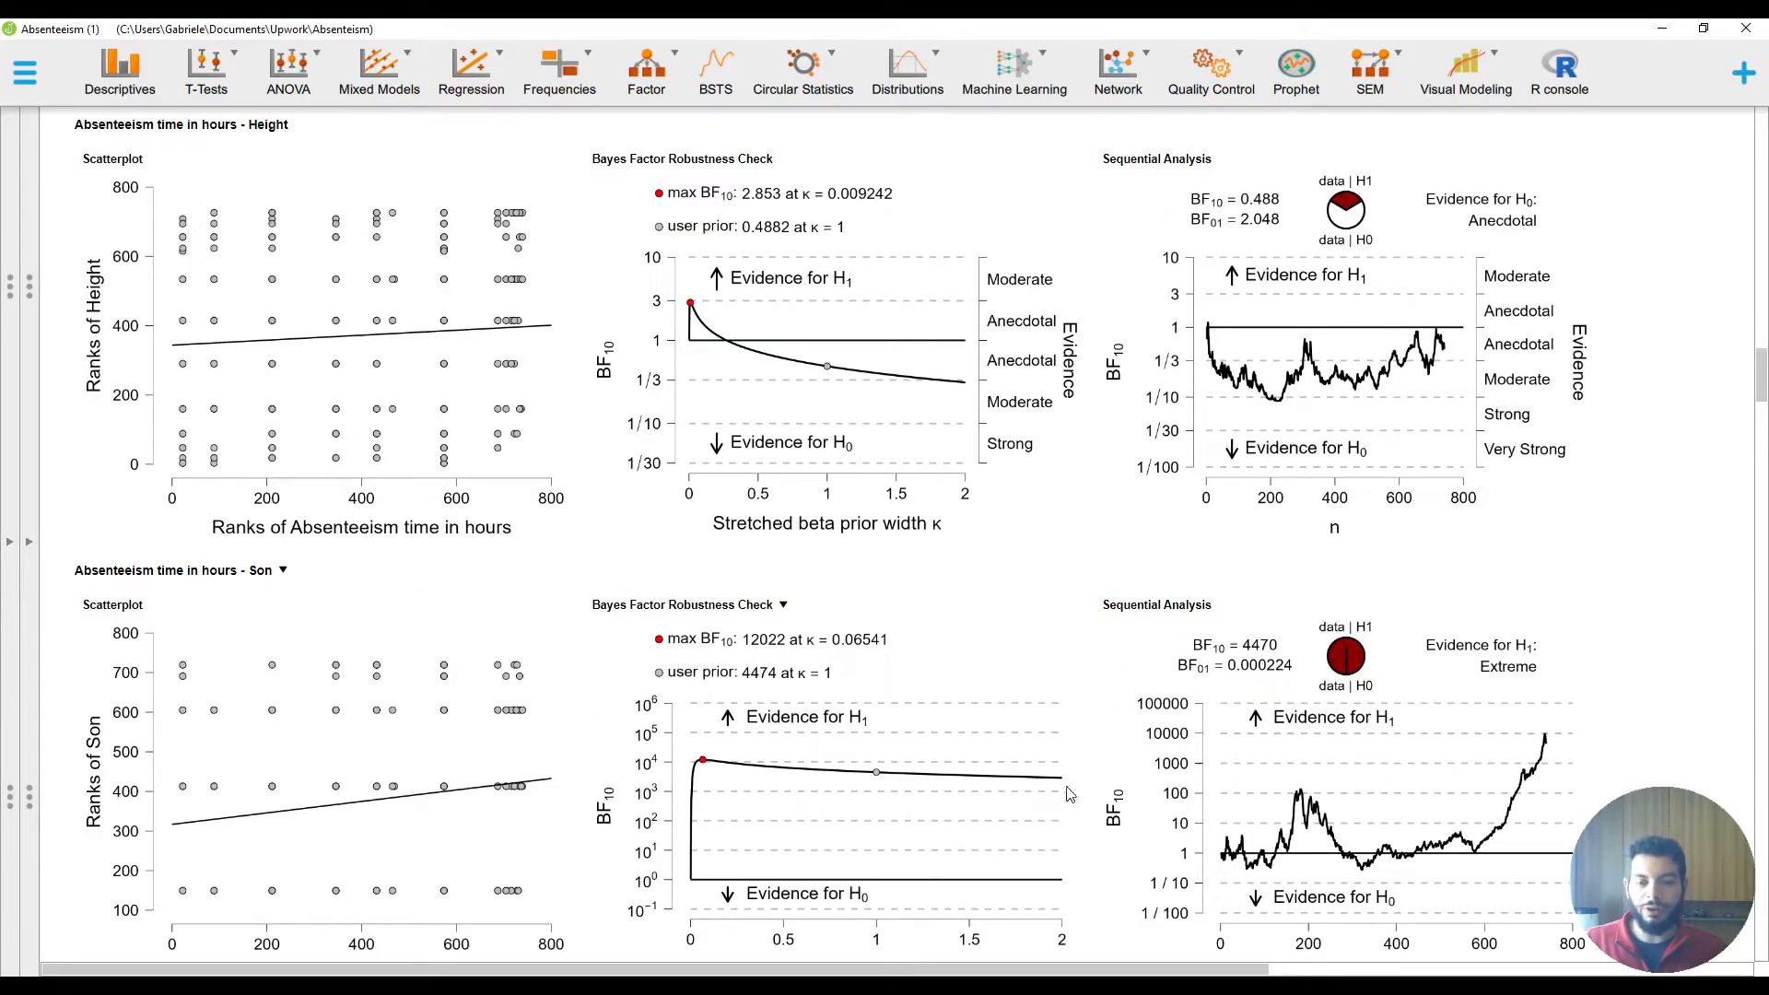
{"action": "scroll", "coordinate": [765, 782], "scroll_direction": "down", "scroll_amount": 1}
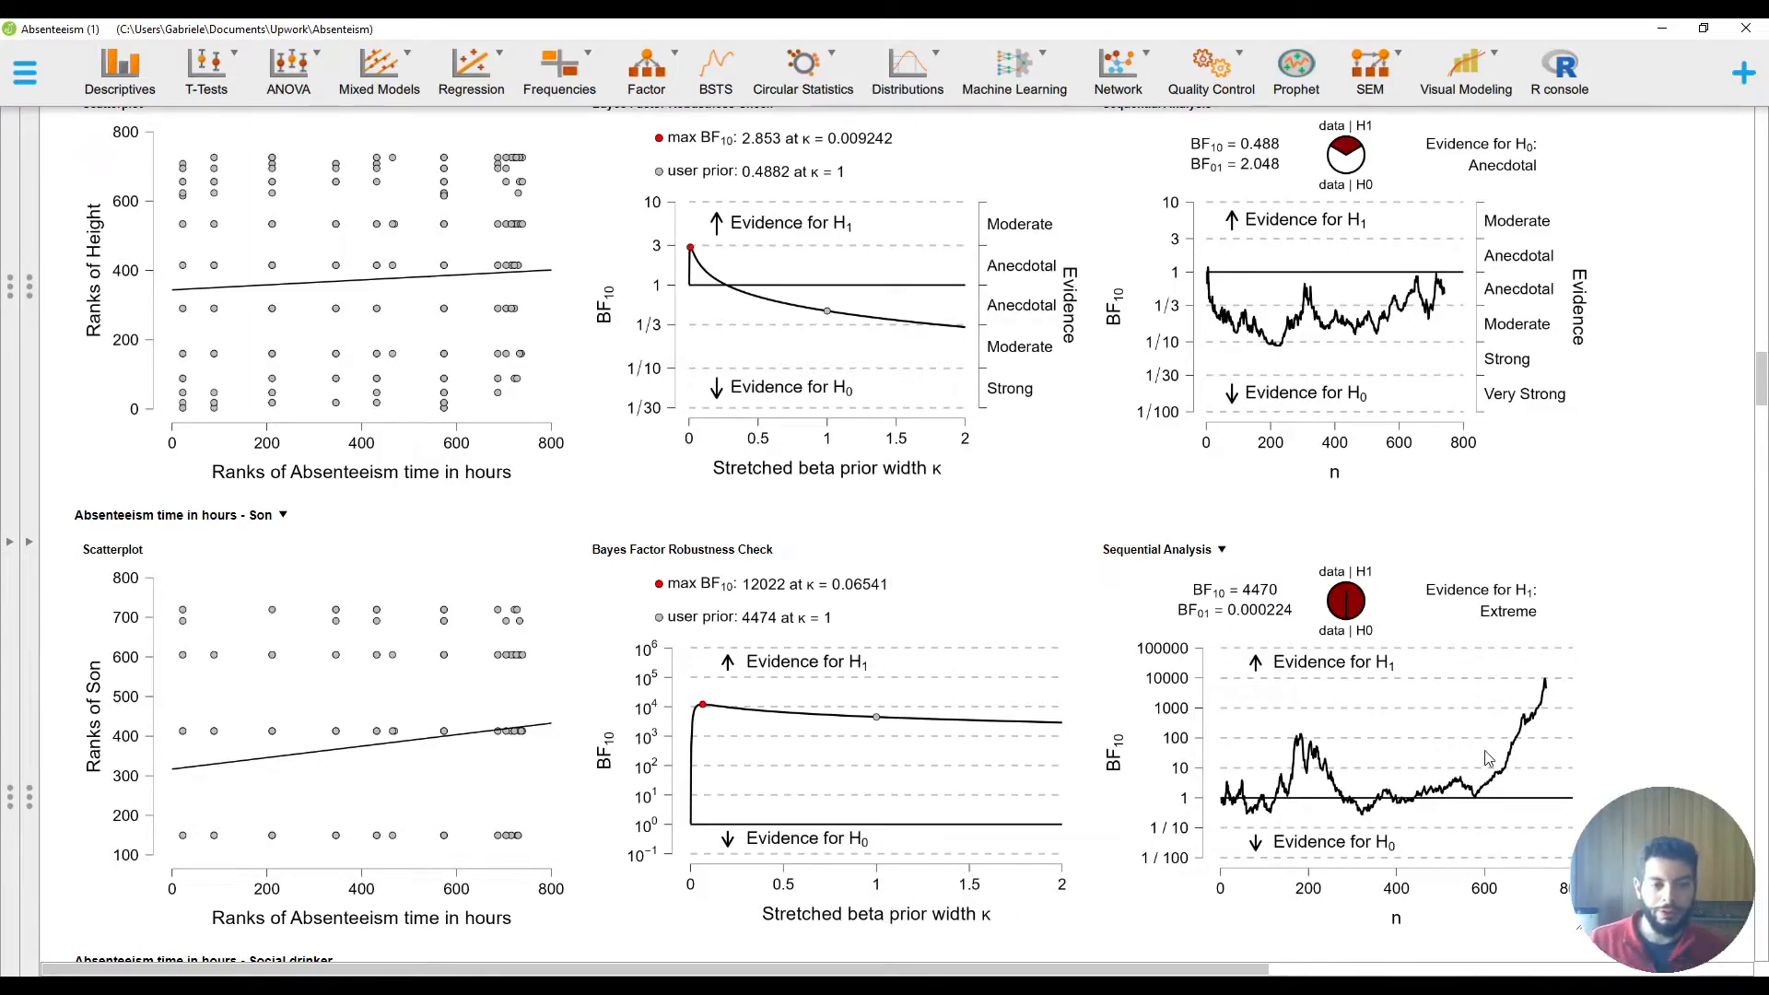
{"action": "scroll", "coordinate": [1485, 766], "scroll_direction": "down", "scroll_amount": 1}
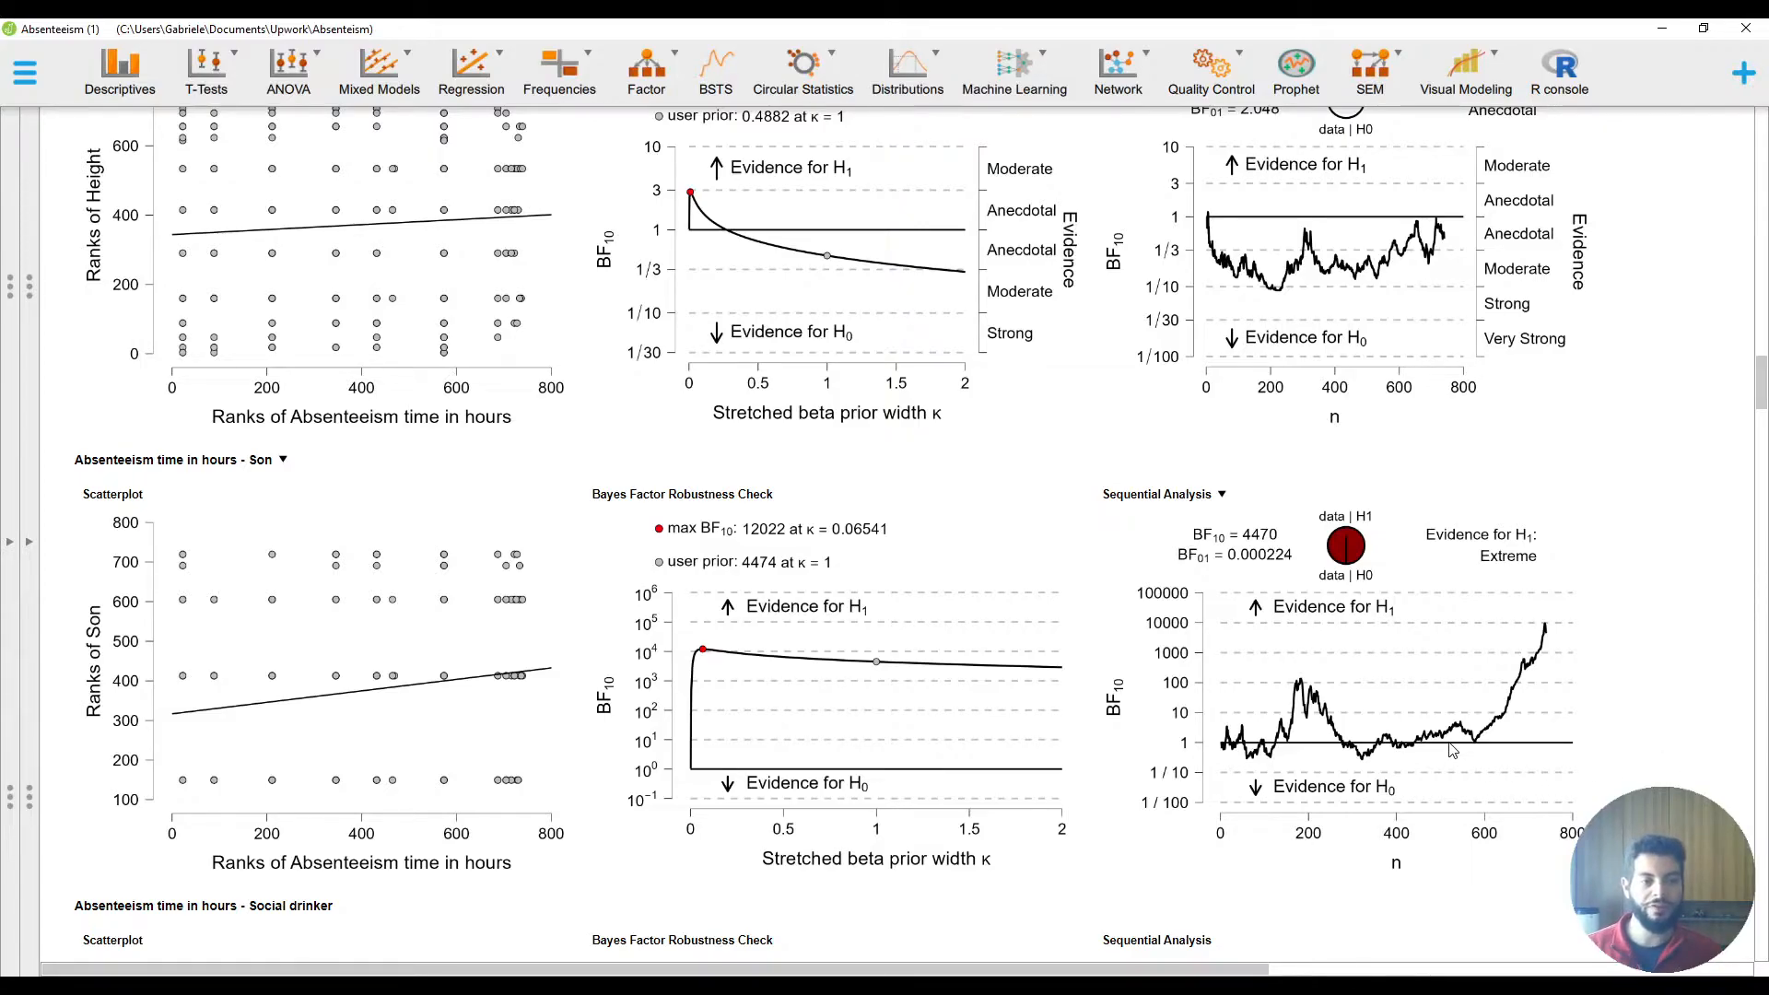
Examine the Bayesian pairwise plots of Absenteeism time in hours with Social drinker and with Disciplinary failure
{"action": "scroll", "coordinate": [1452, 751], "scroll_direction": "down", "scroll_amount": 3}
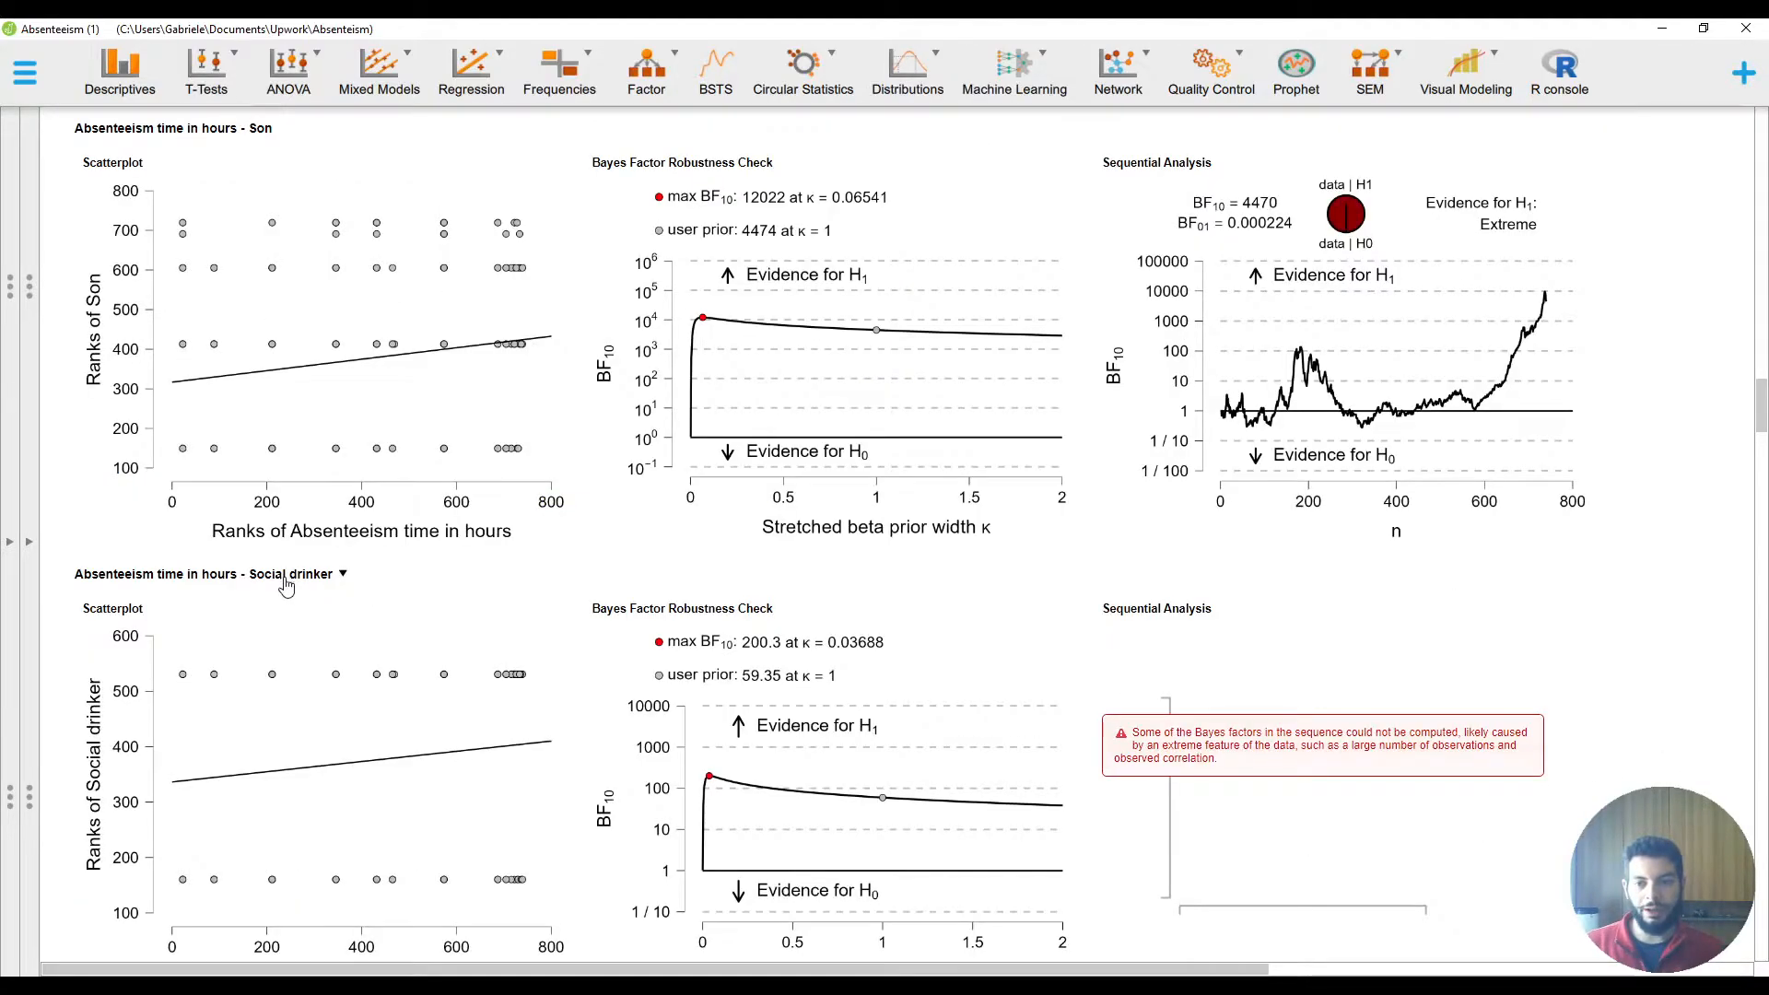
{"action": "scroll", "coordinate": [725, 748], "scroll_direction": "down", "scroll_amount": 1}
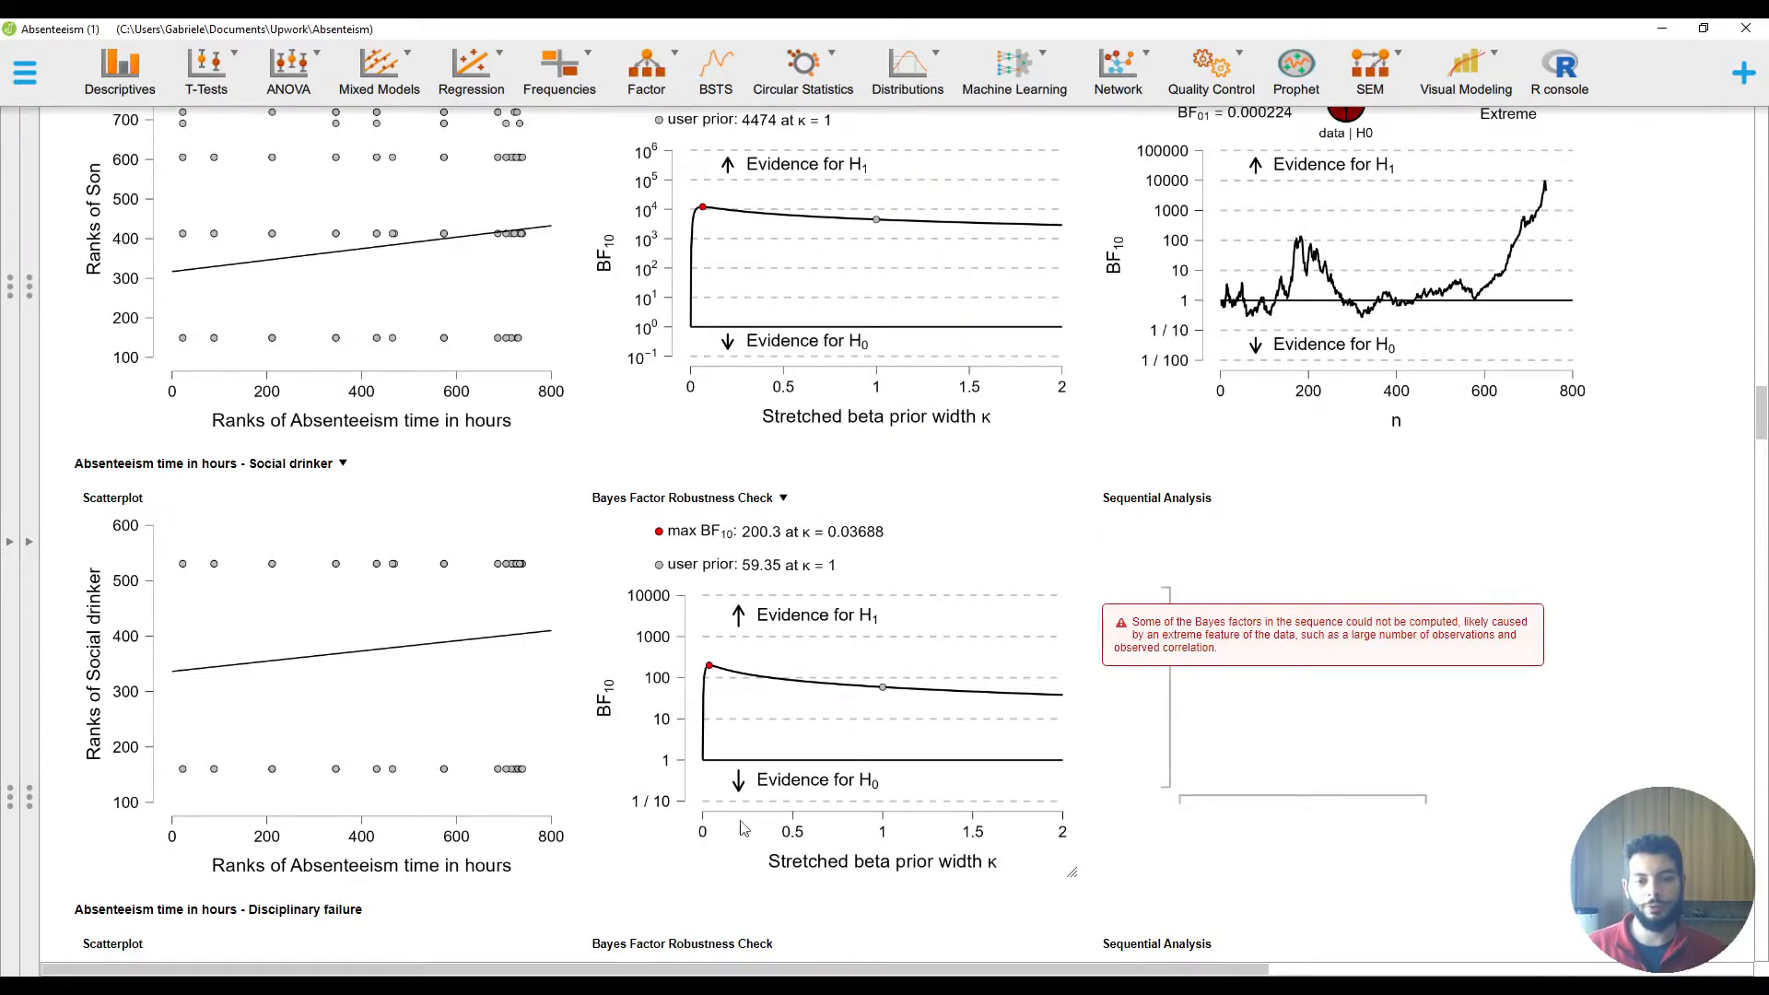
{"action": "scroll", "coordinate": [958, 802], "scroll_direction": "down", "scroll_amount": 4}
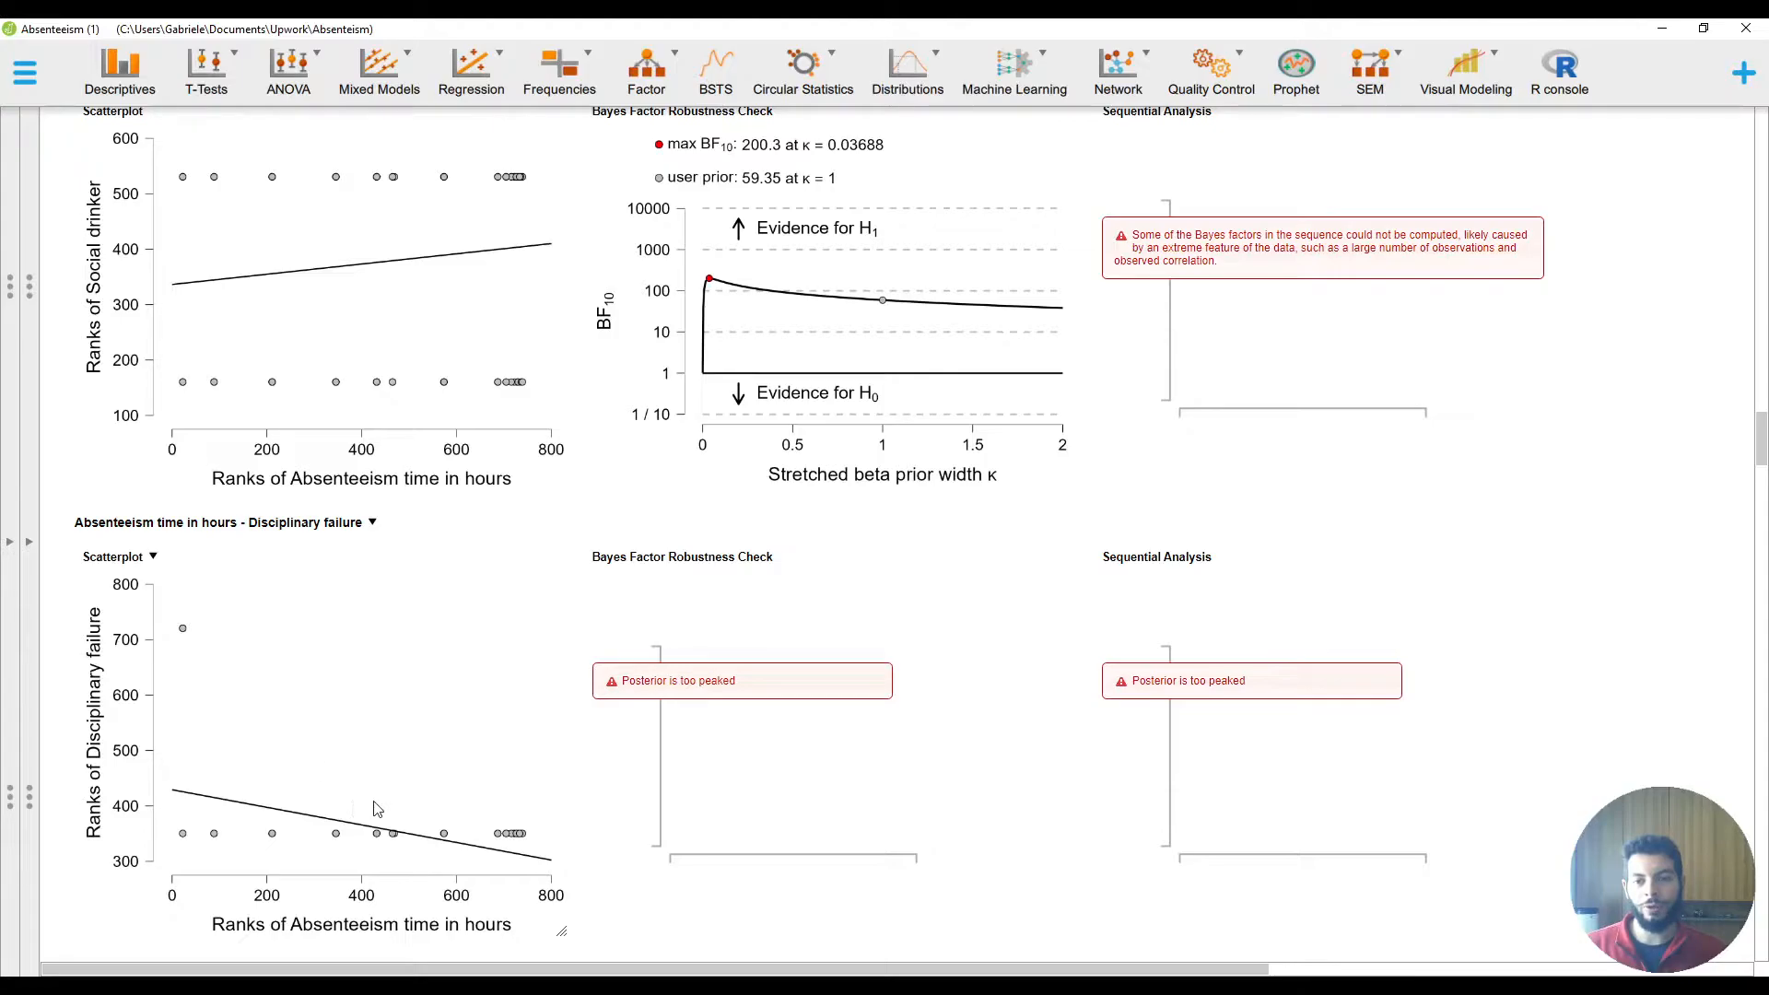
{"action": "scroll", "coordinate": [501, 723], "scroll_direction": "down", "scroll_amount": 1}
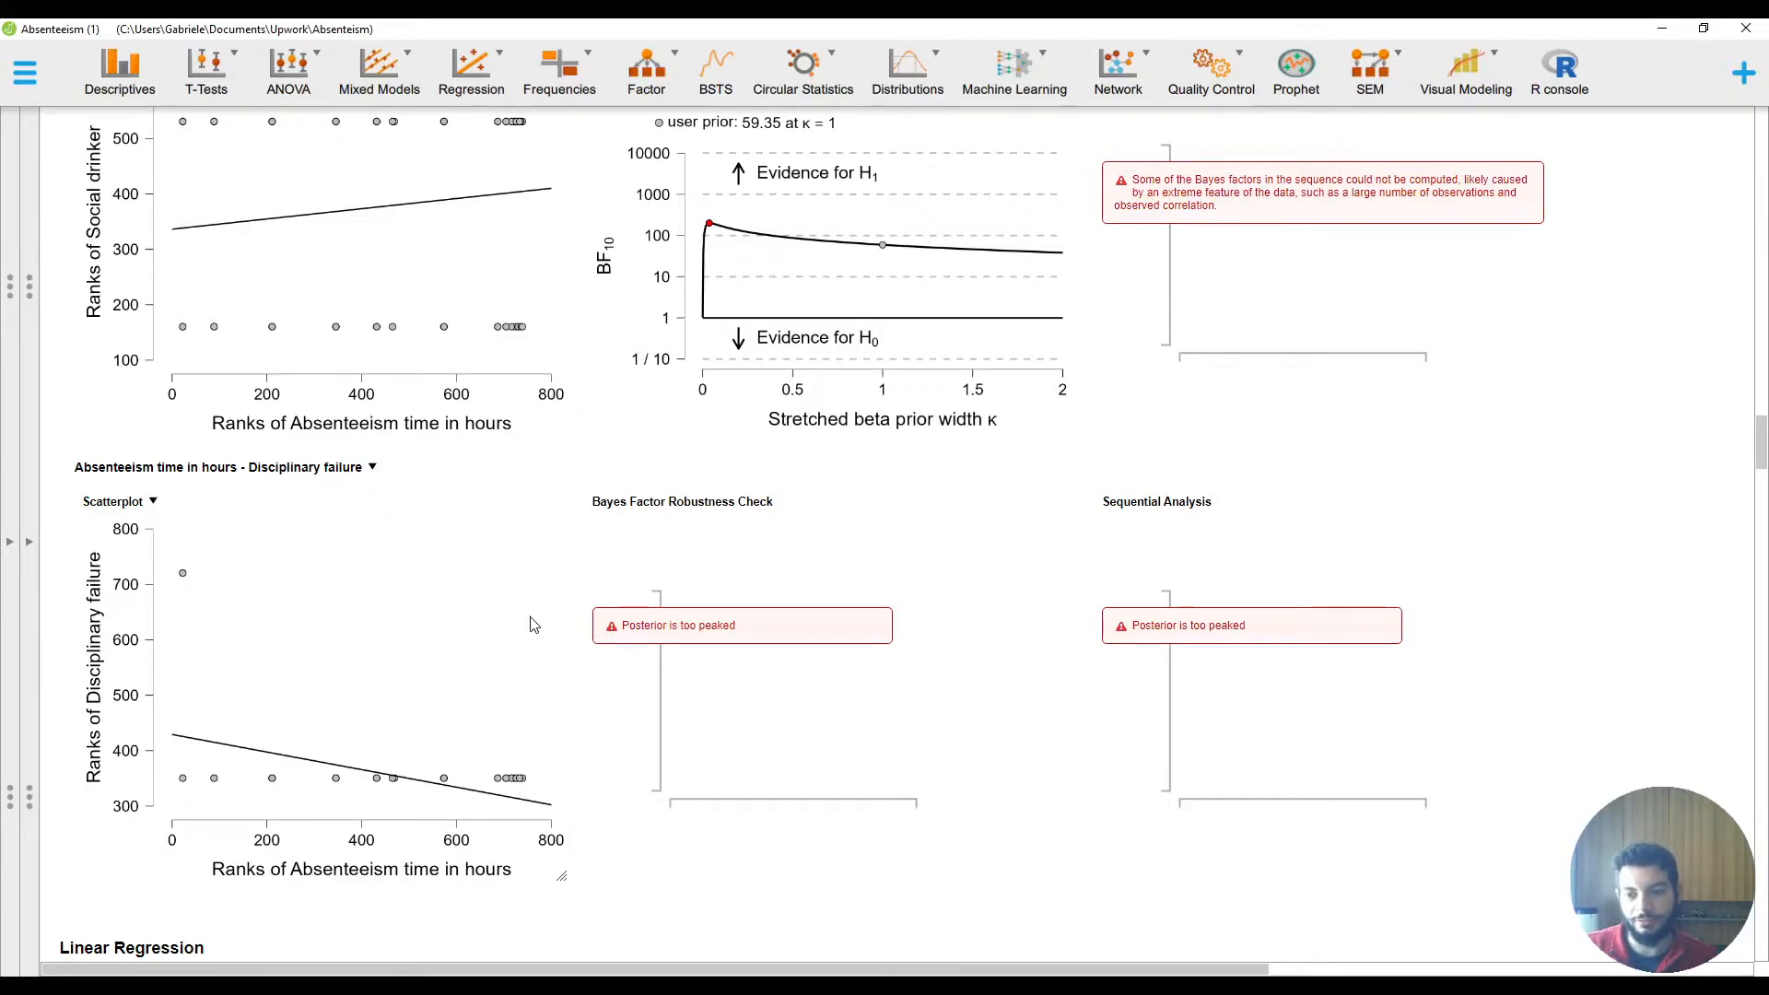
Restore the analysis settings beside the results and examine the Linear Regression model summary, ANOVA and coefficients tables
{"action": "left_click", "coordinate": [16, 573]}
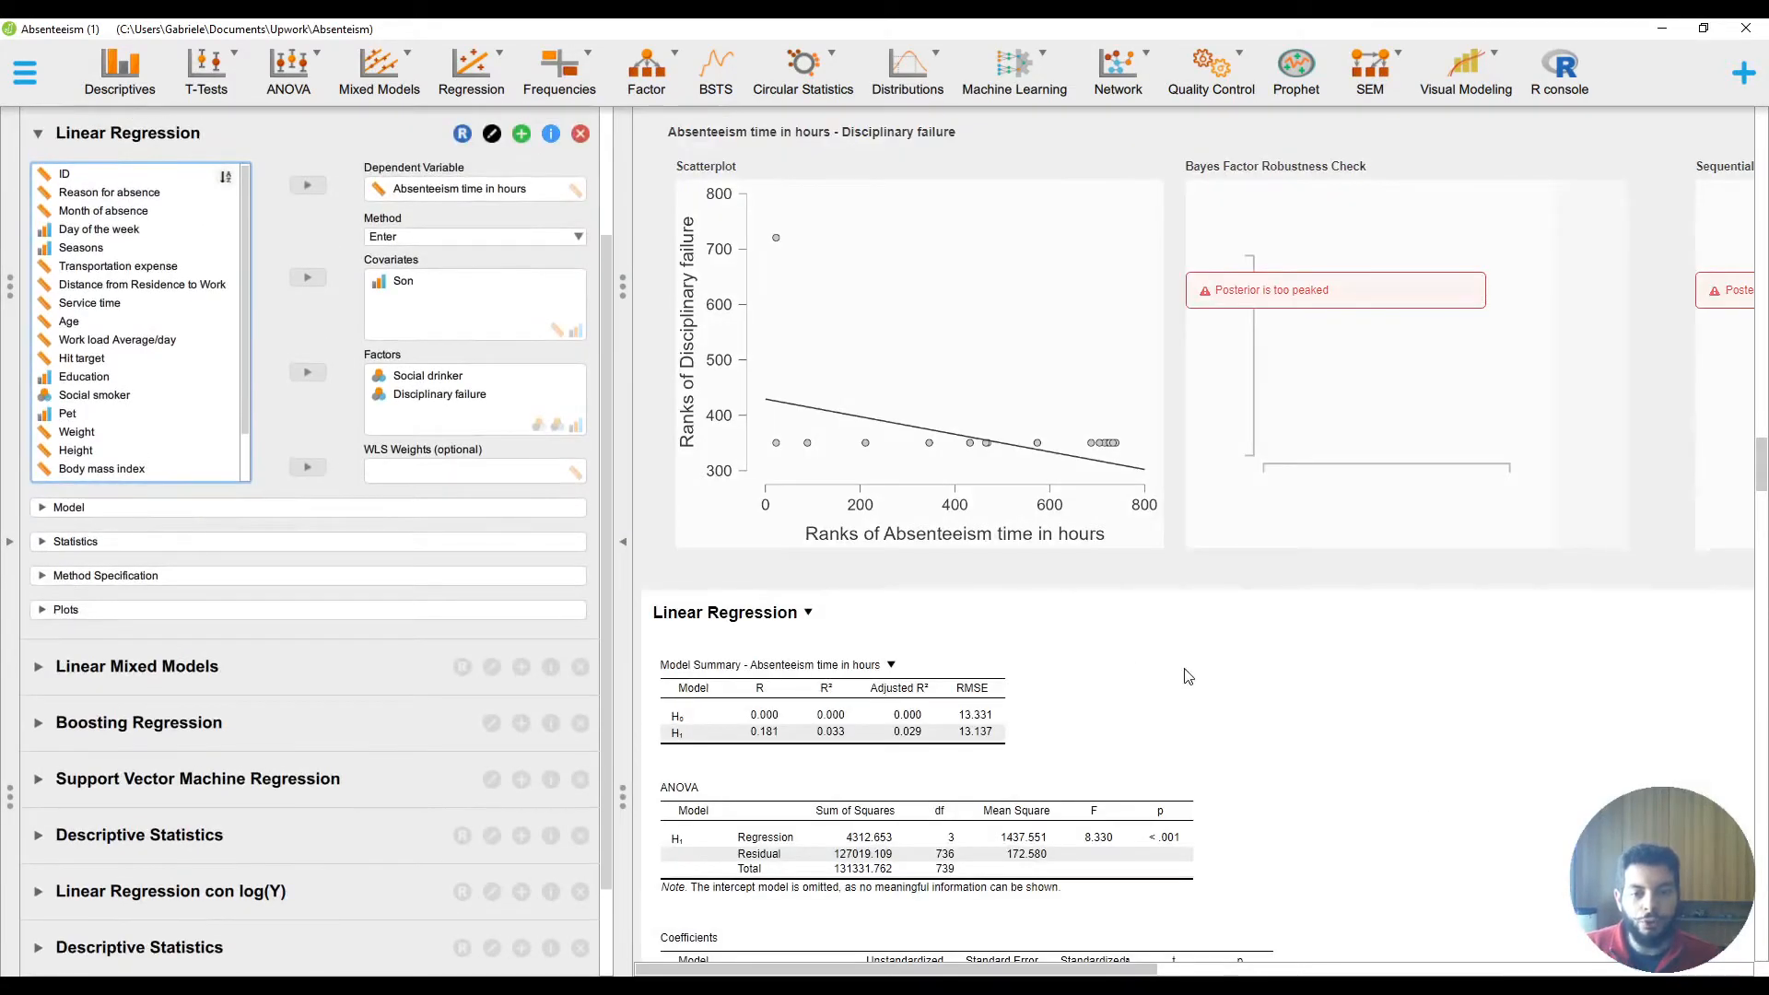
{"action": "scroll", "coordinate": [940, 811], "scroll_direction": "down", "scroll_amount": 3}
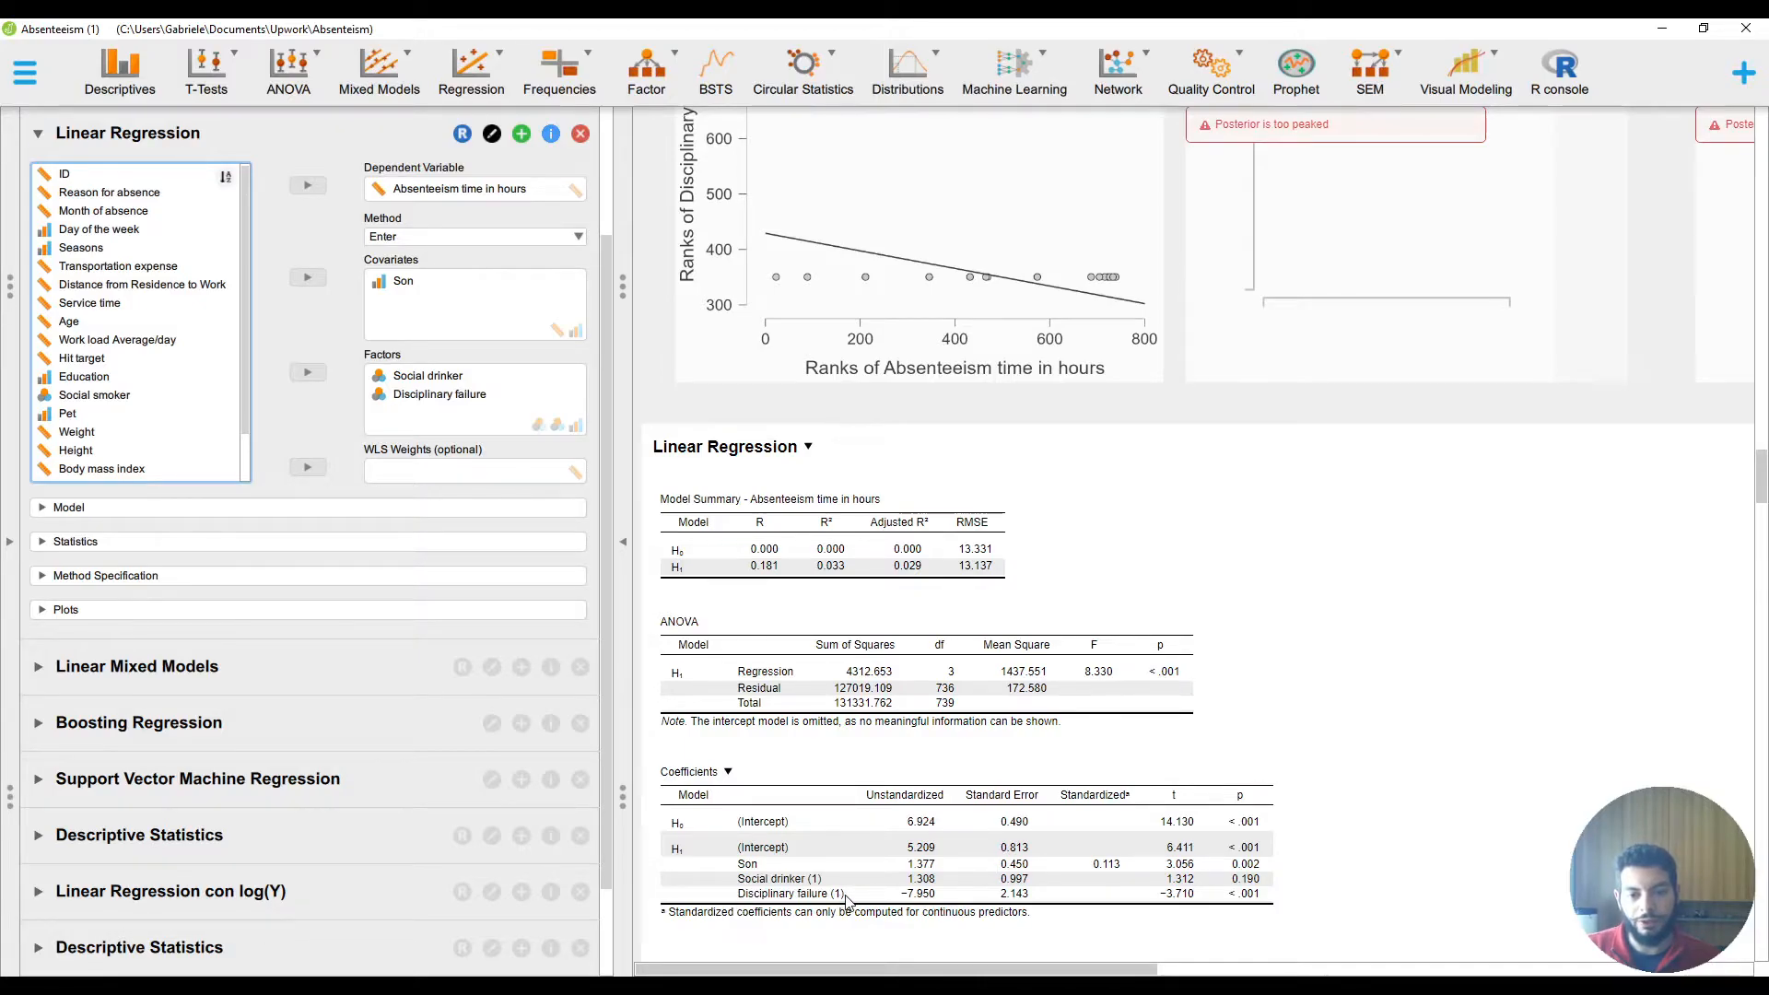
{"action": "mouse_move", "coordinate": [1761, 474]}
{"action": "left_mouse_down"}
{"action": "mouse_move", "coordinate": [1767, 358]}
{"action": "mouse_move", "coordinate": [1762, 483]}
{"action": "left_mouse_up"}
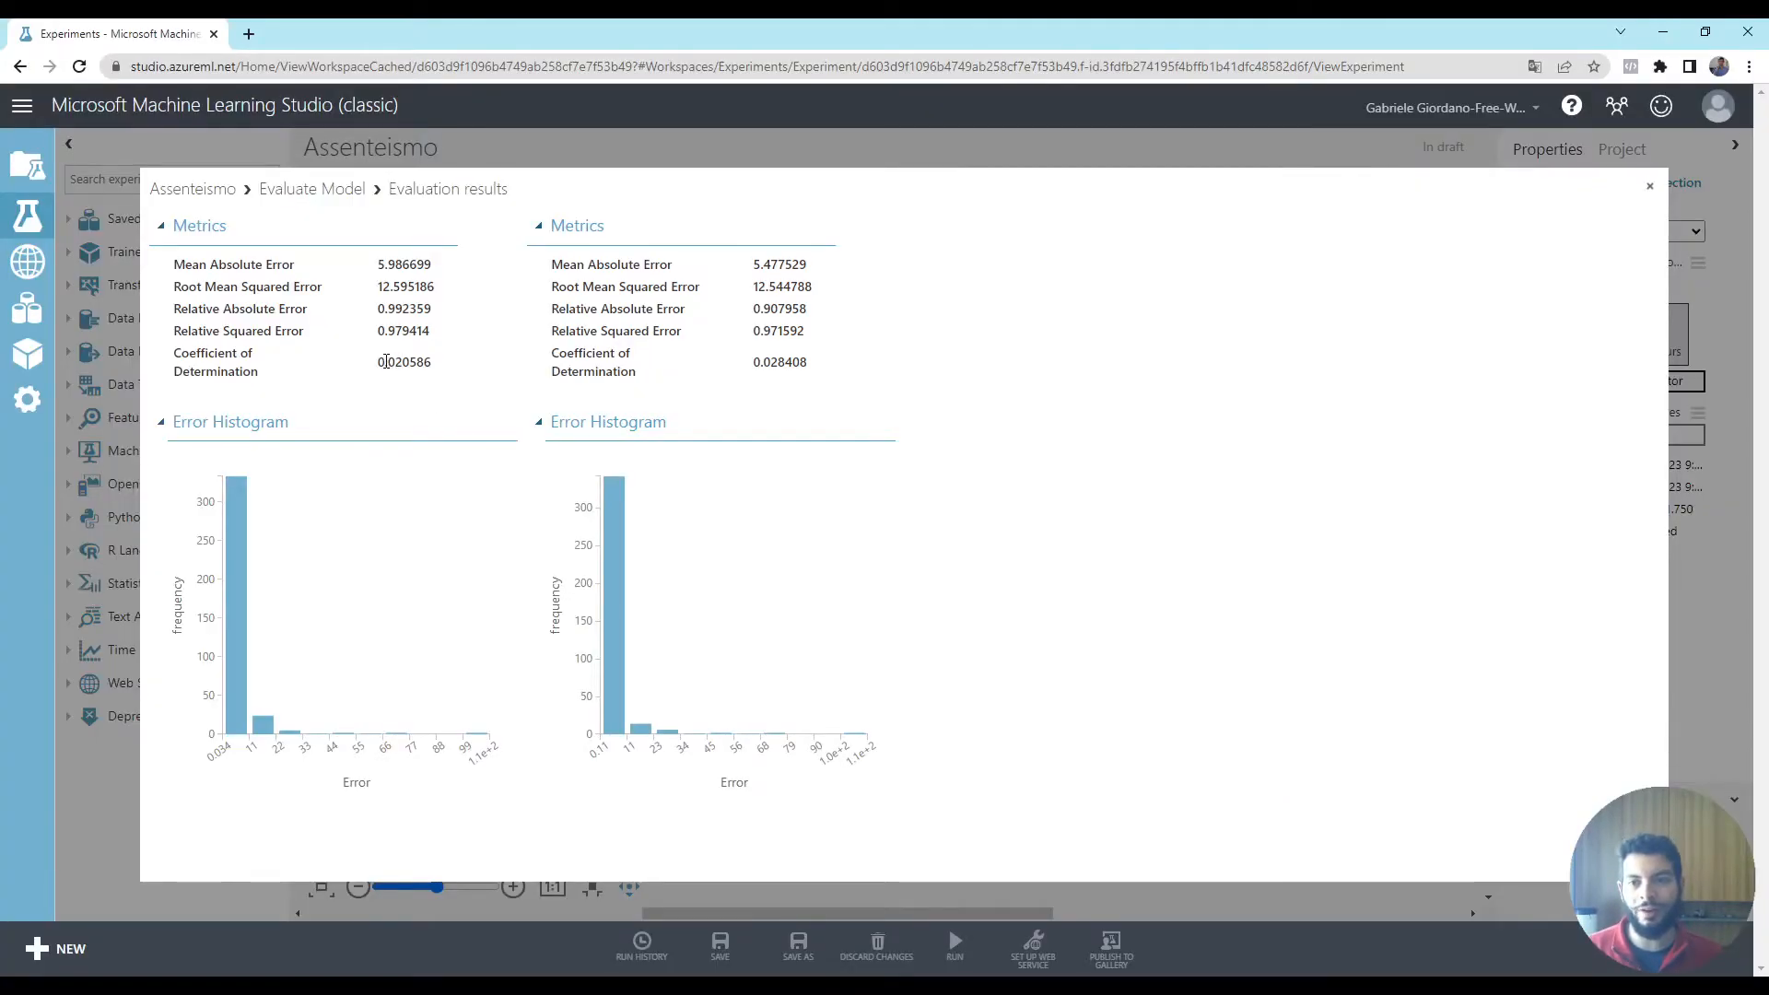
In Machine Learning Studio, highlight each model's Coefficient of Determination for comparison, close the evaluation results and return to JASP
{"action": "left_click_drag", "start_coordinate": [381, 362], "coordinate": [447, 367]}
{"action": "left_click", "coordinate": [401, 364]}
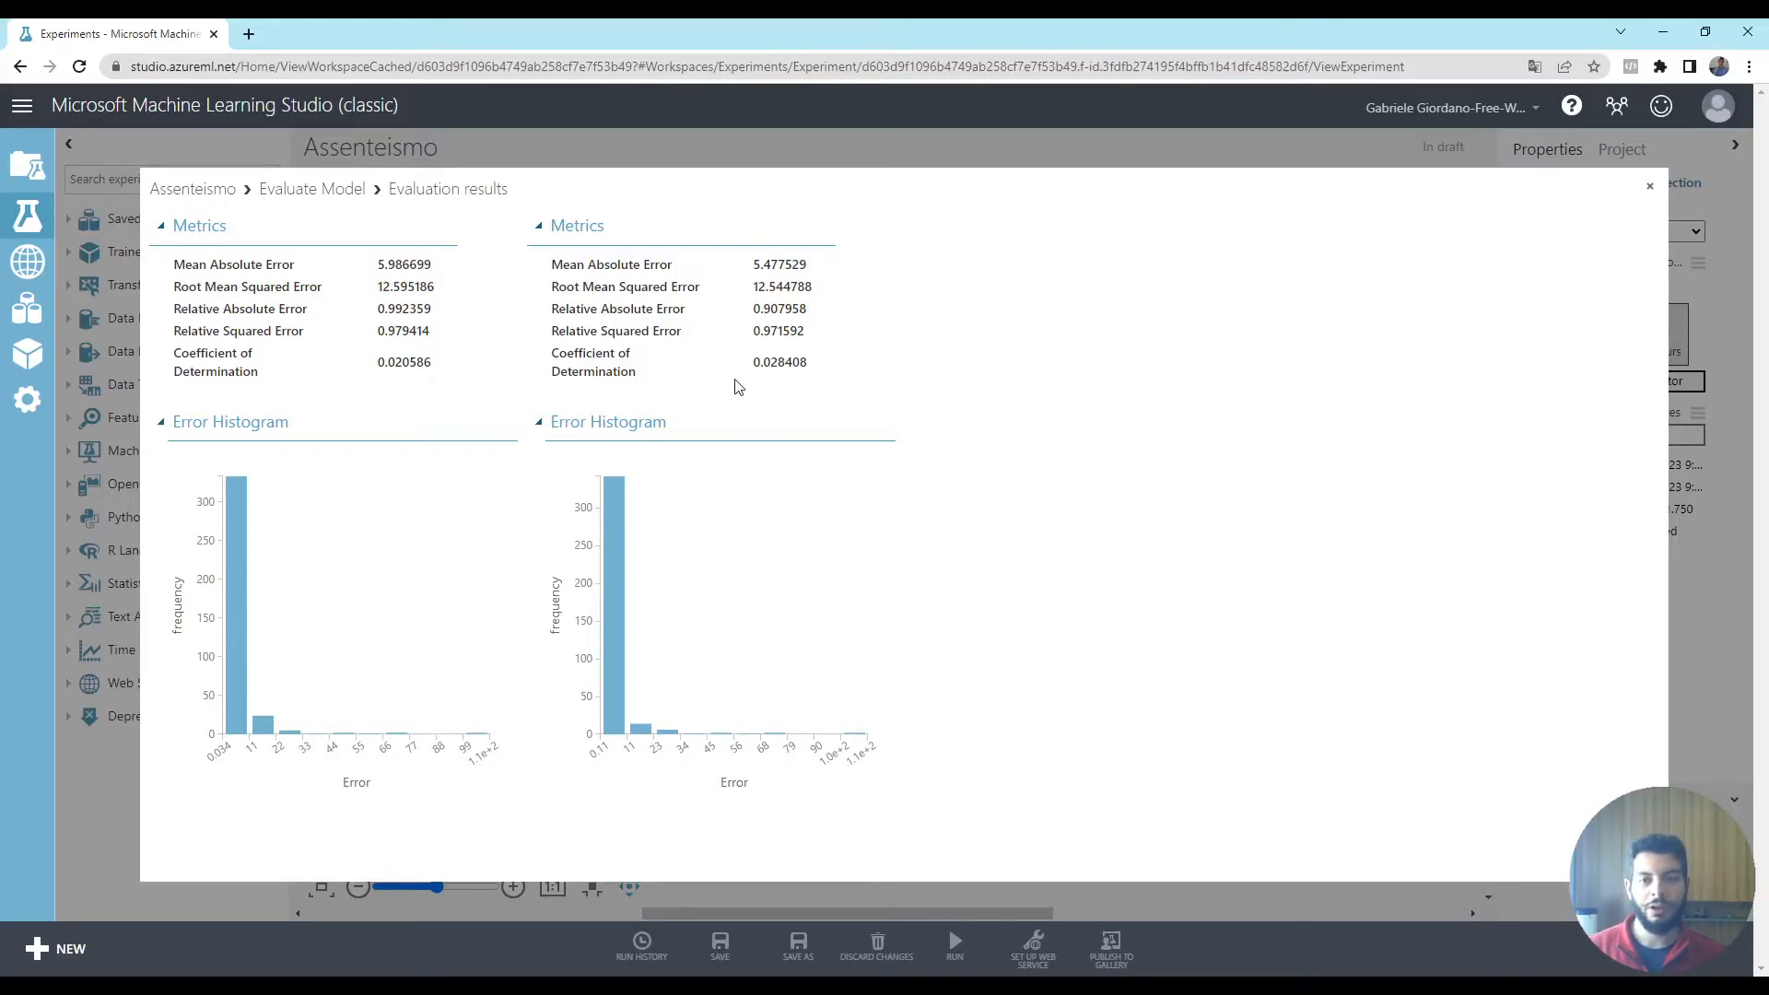
{"action": "left_click_drag", "start_coordinate": [752, 363], "coordinate": [833, 365]}
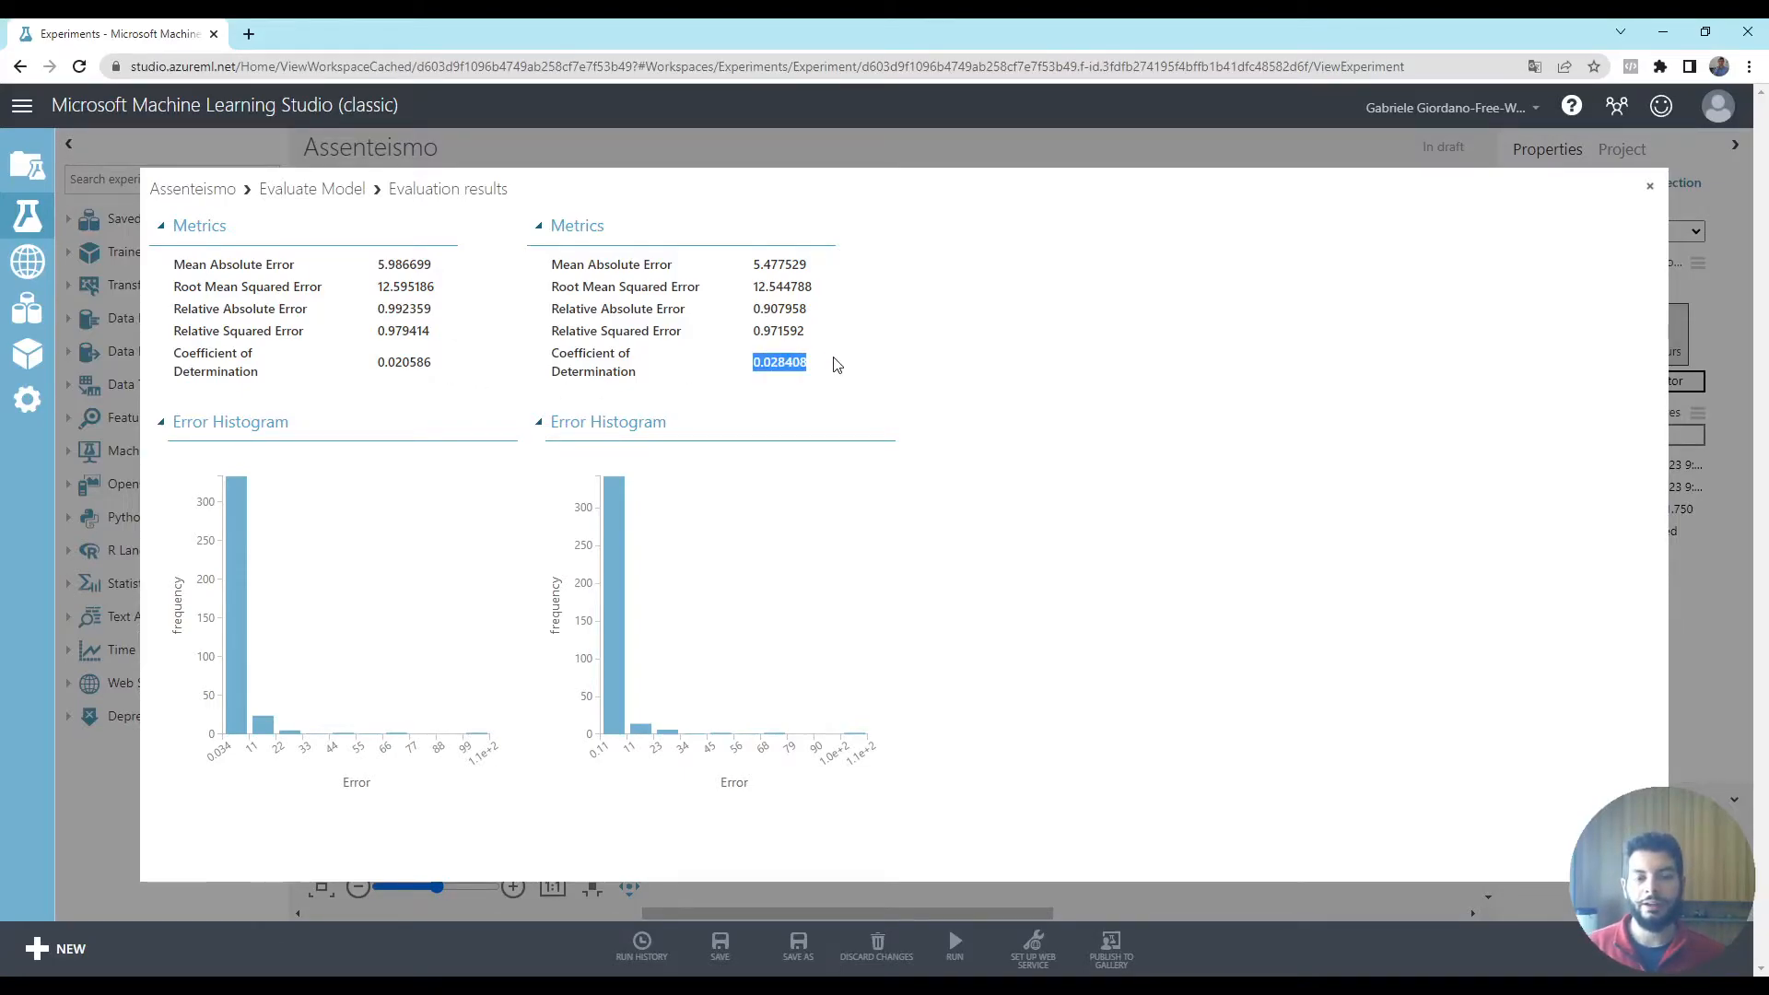
{"action": "left_click", "coordinate": [1651, 187]}
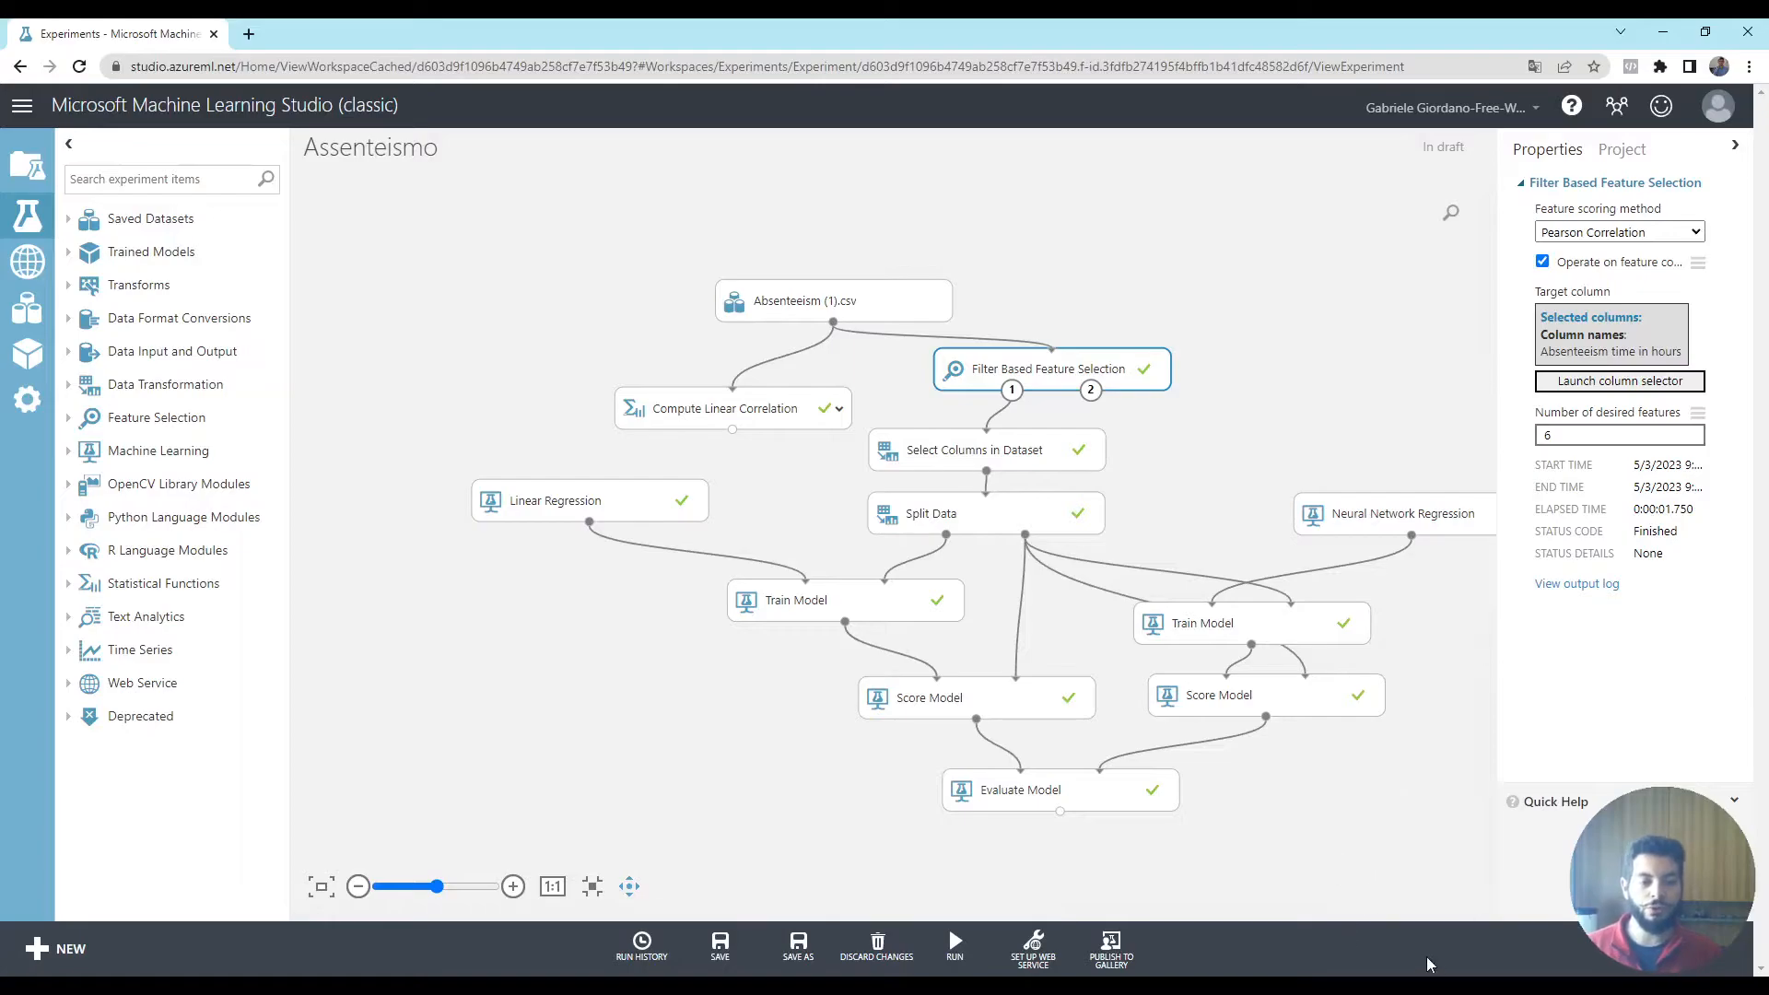
{"action": "left_click", "coordinate": [1442, 986]}
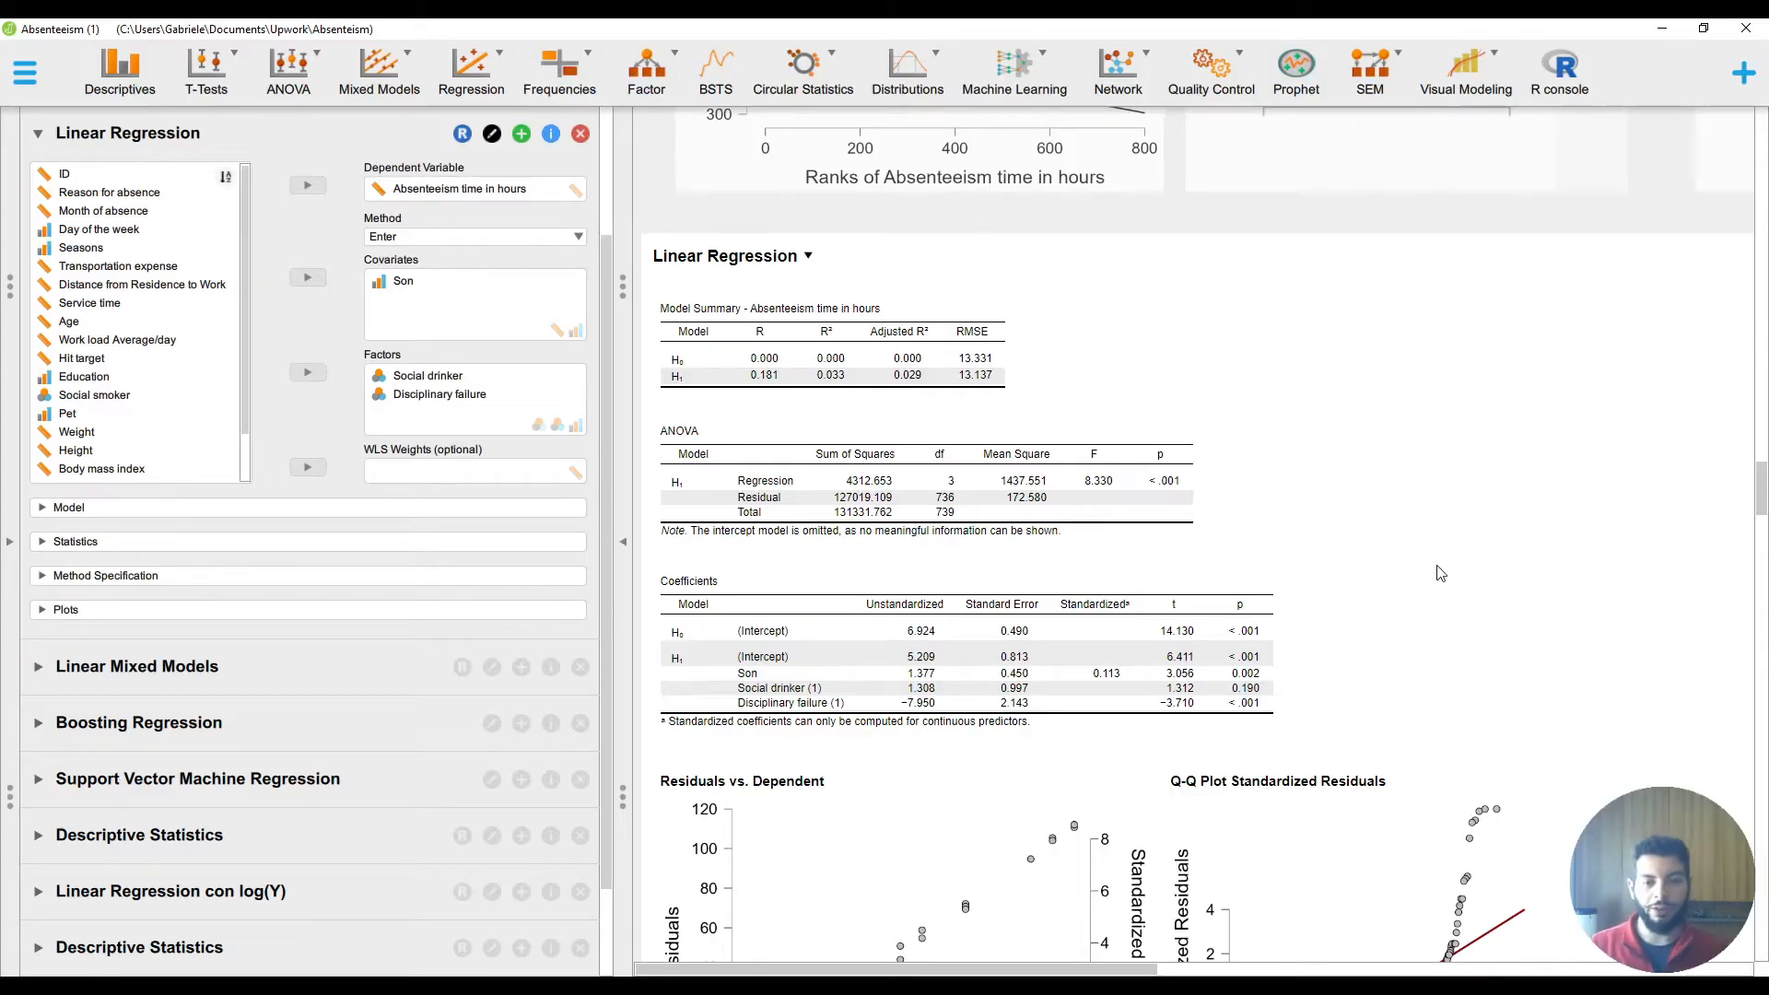
Examine the data splits and evaluation metrics of the Boosting Regression and the Support Vector Machine Regression
{"action": "scroll", "coordinate": [1442, 573], "scroll_direction": "down", "scroll_amount": 3}
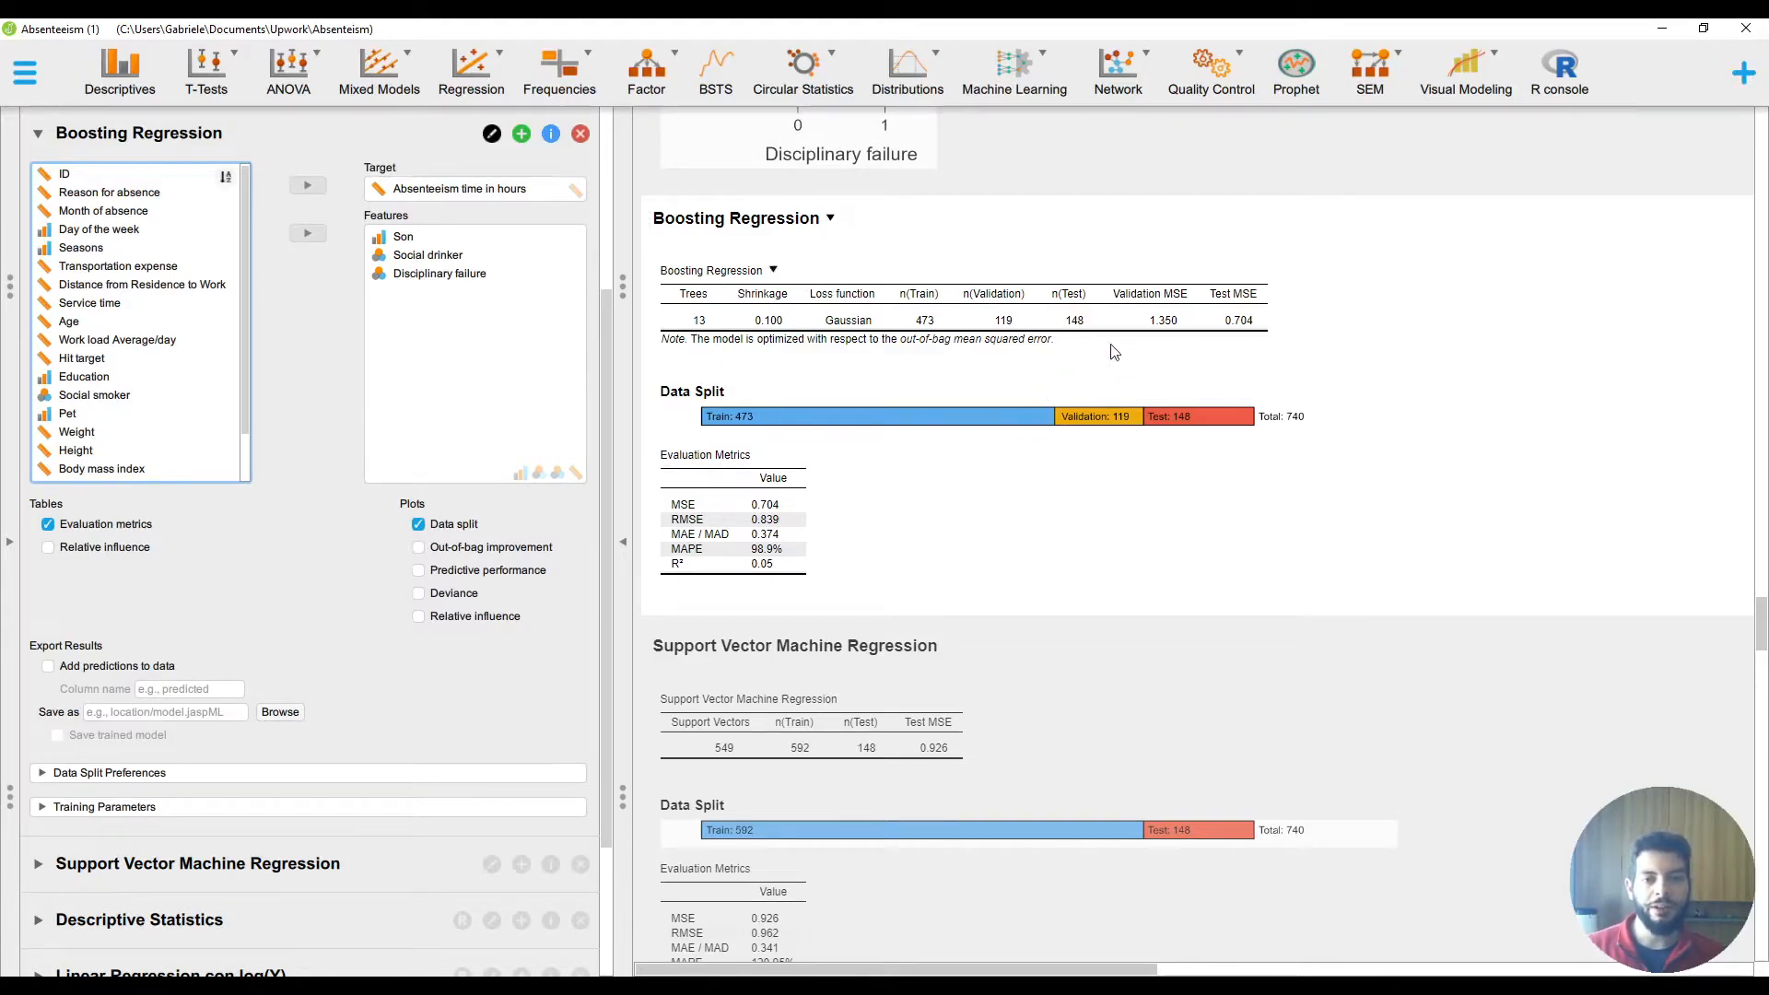
{"action": "left_click", "coordinate": [756, 562]}
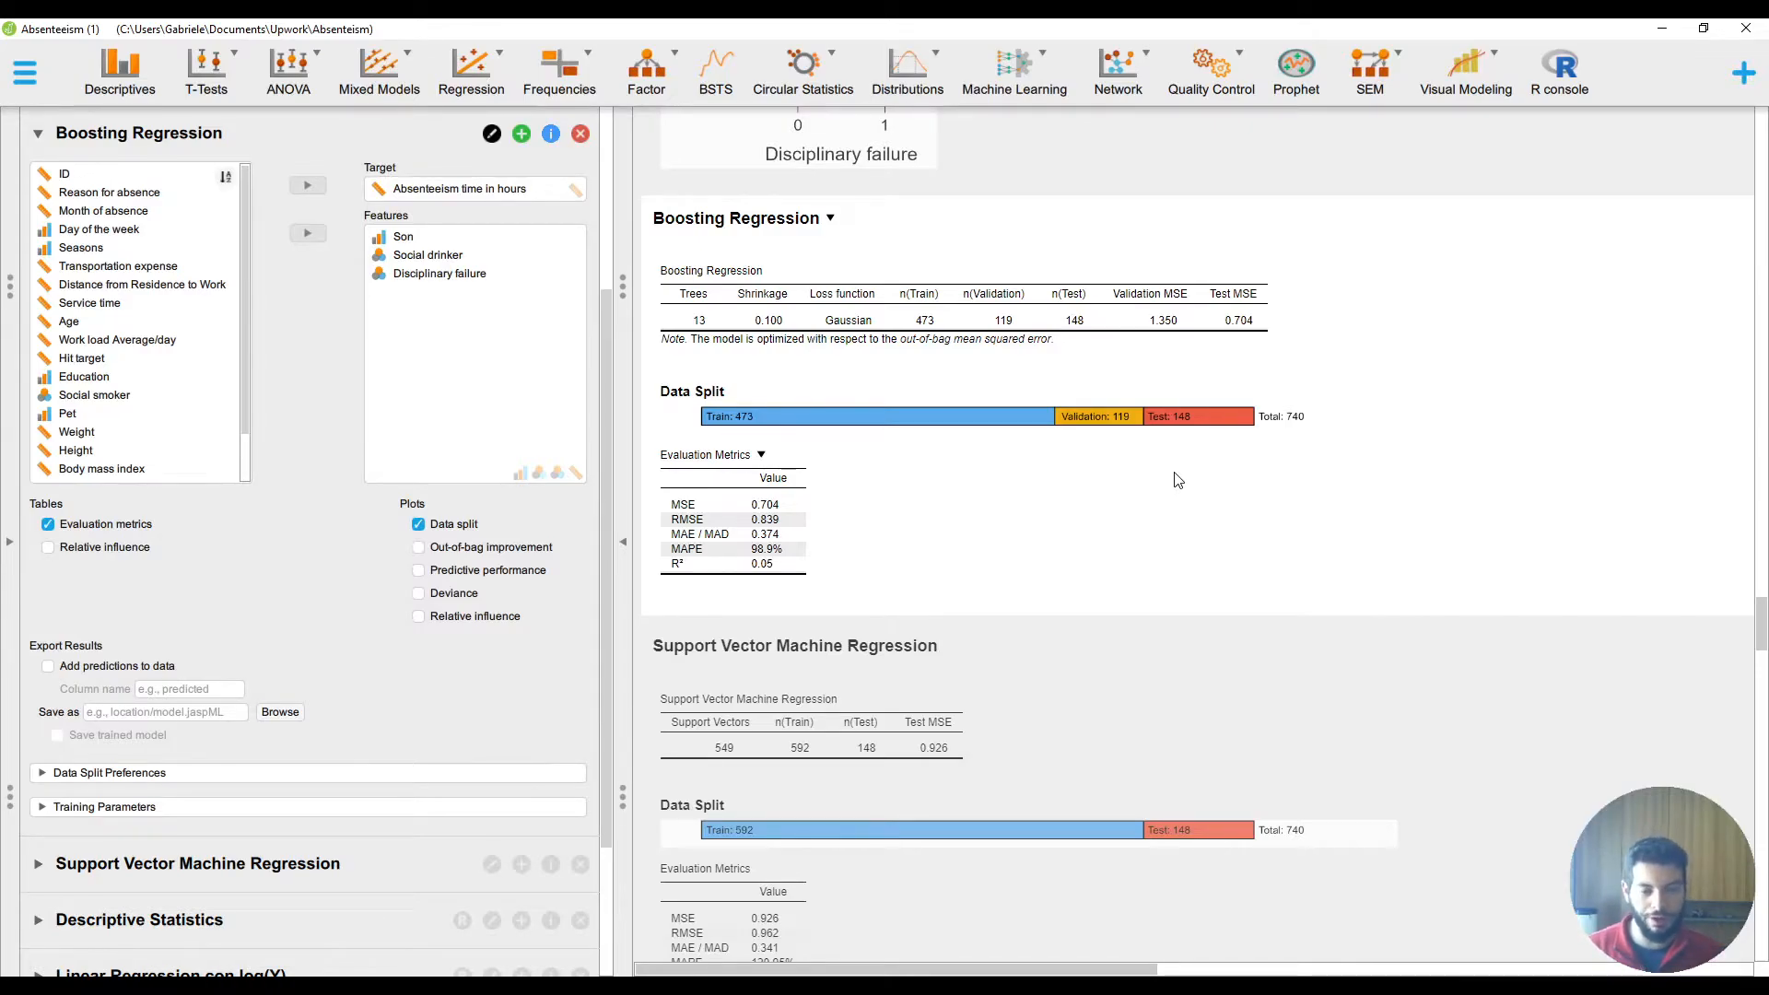
{"action": "left_click", "coordinate": [1082, 641]}
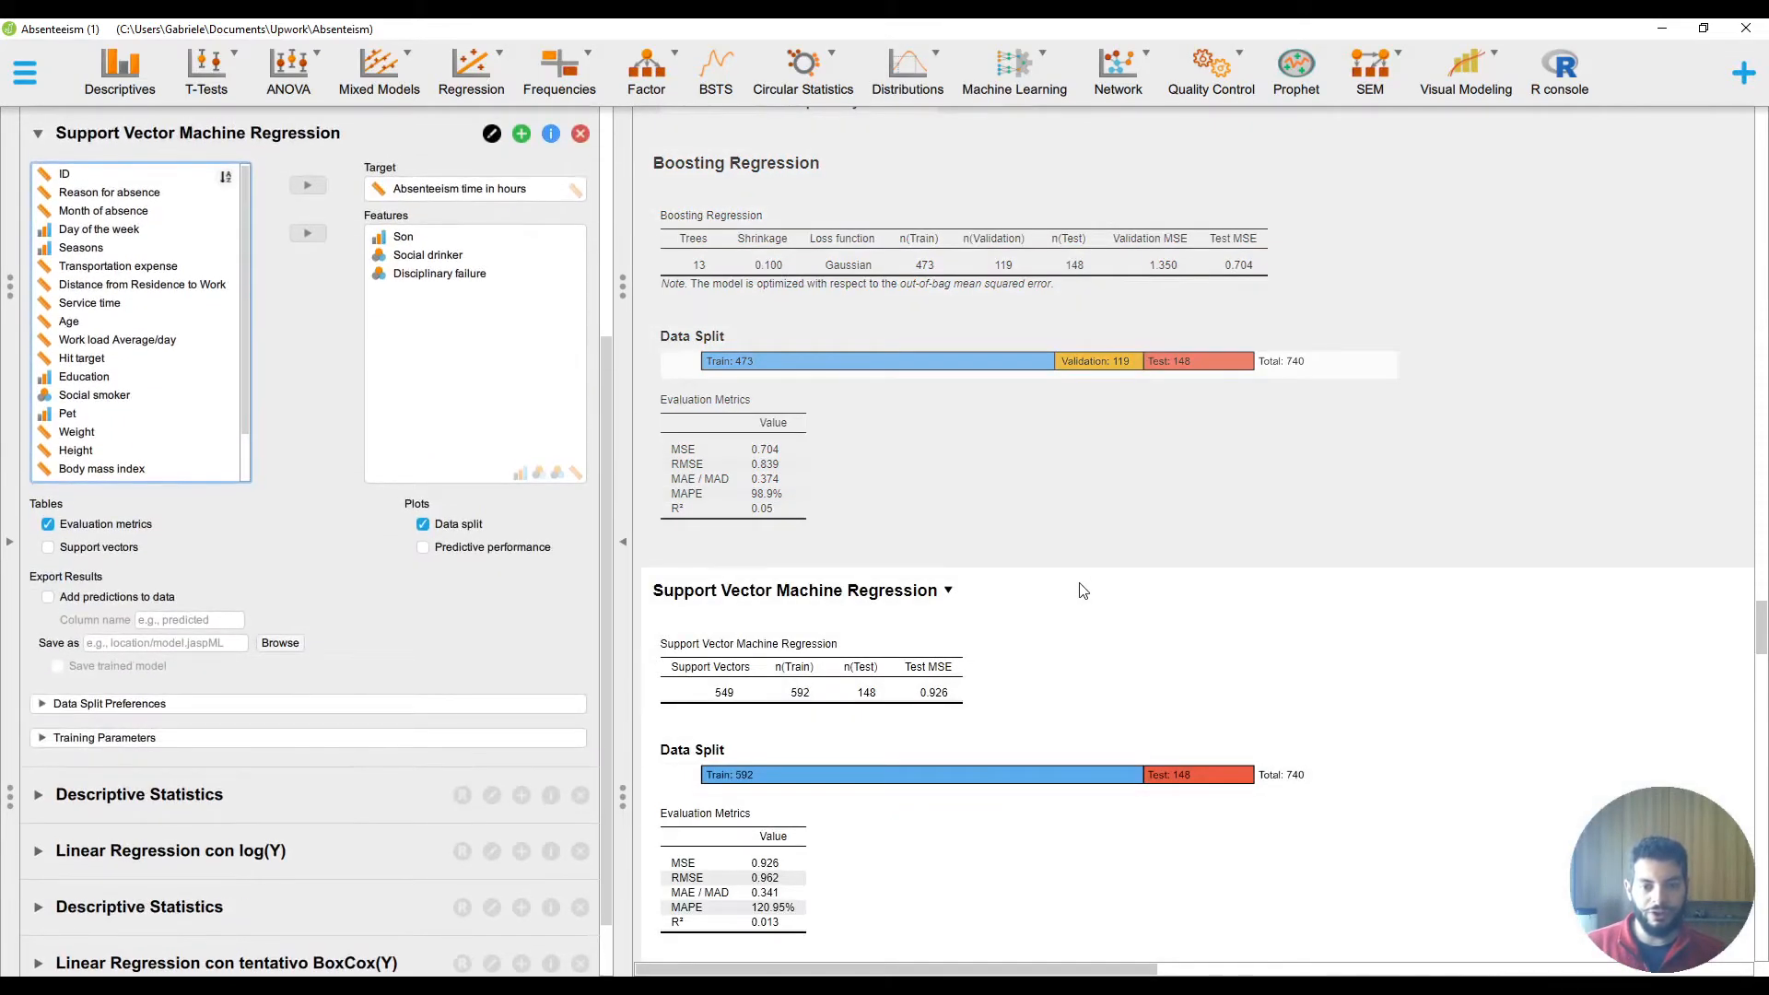
{"action": "scroll", "coordinate": [1088, 586], "scroll_direction": "down", "scroll_amount": 1}
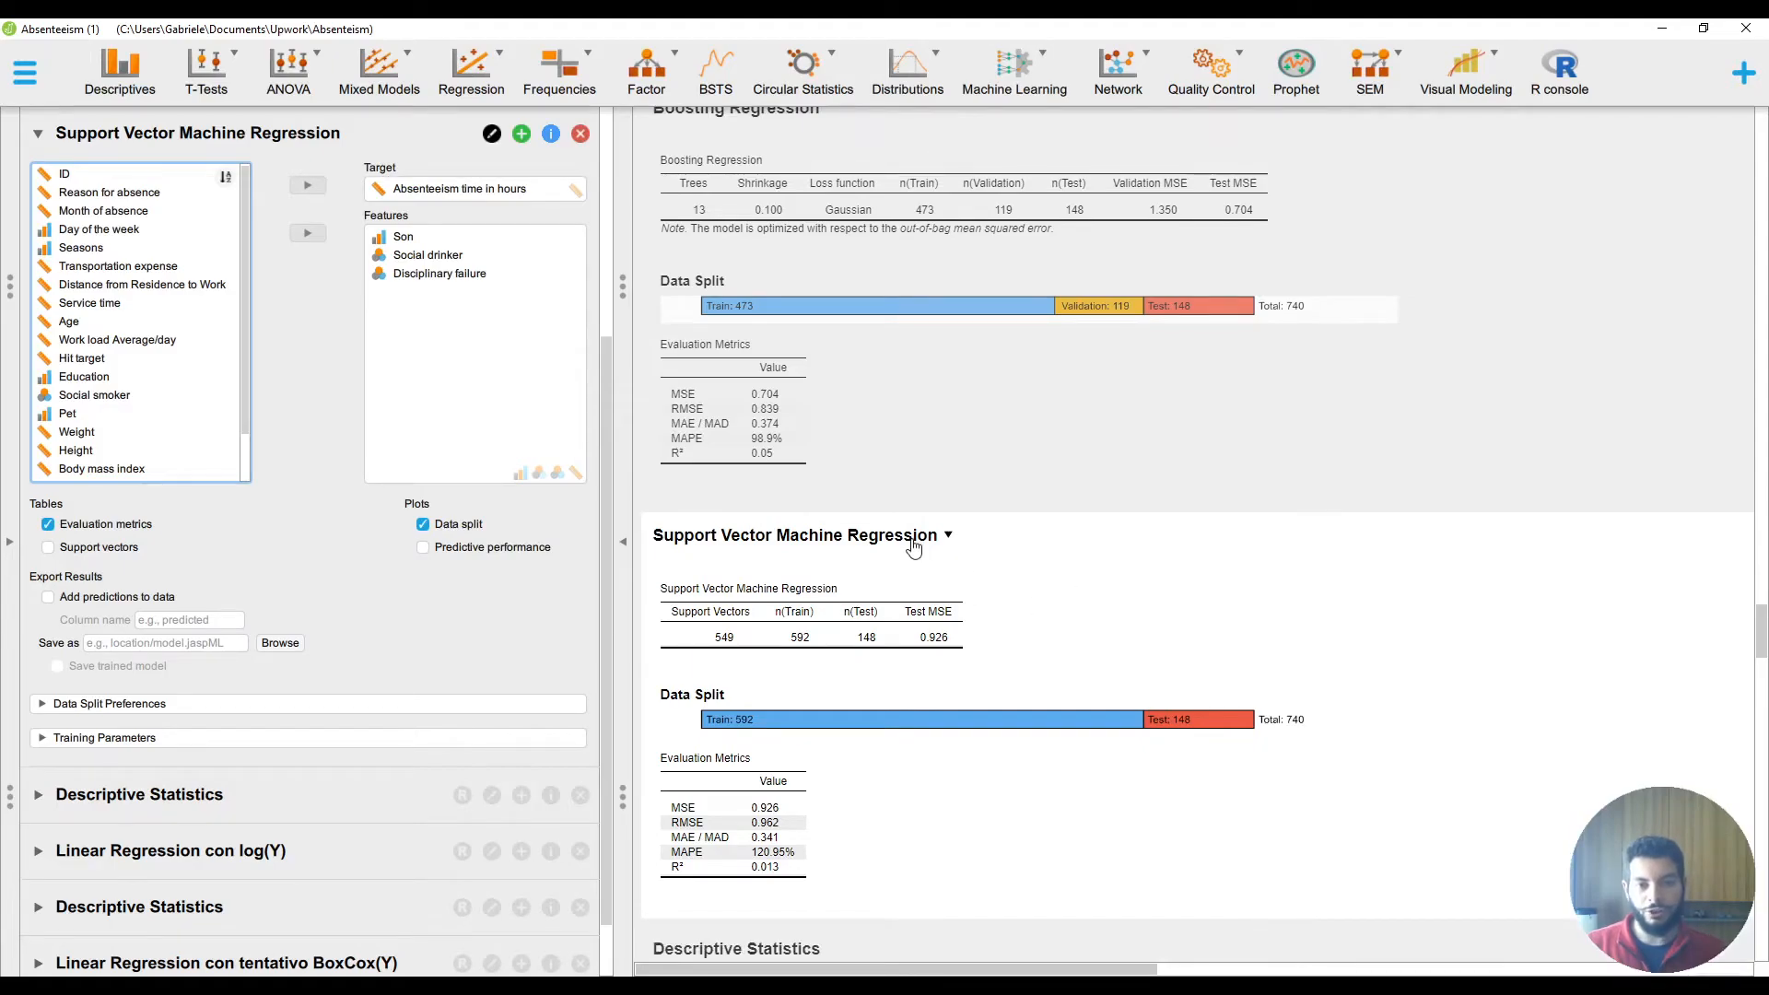
{"action": "scroll", "coordinate": [947, 565], "scroll_direction": "down", "scroll_amount": 1}
{"action": "scroll", "coordinate": [1037, 641], "scroll_direction": "down", "scroll_amount": 1}
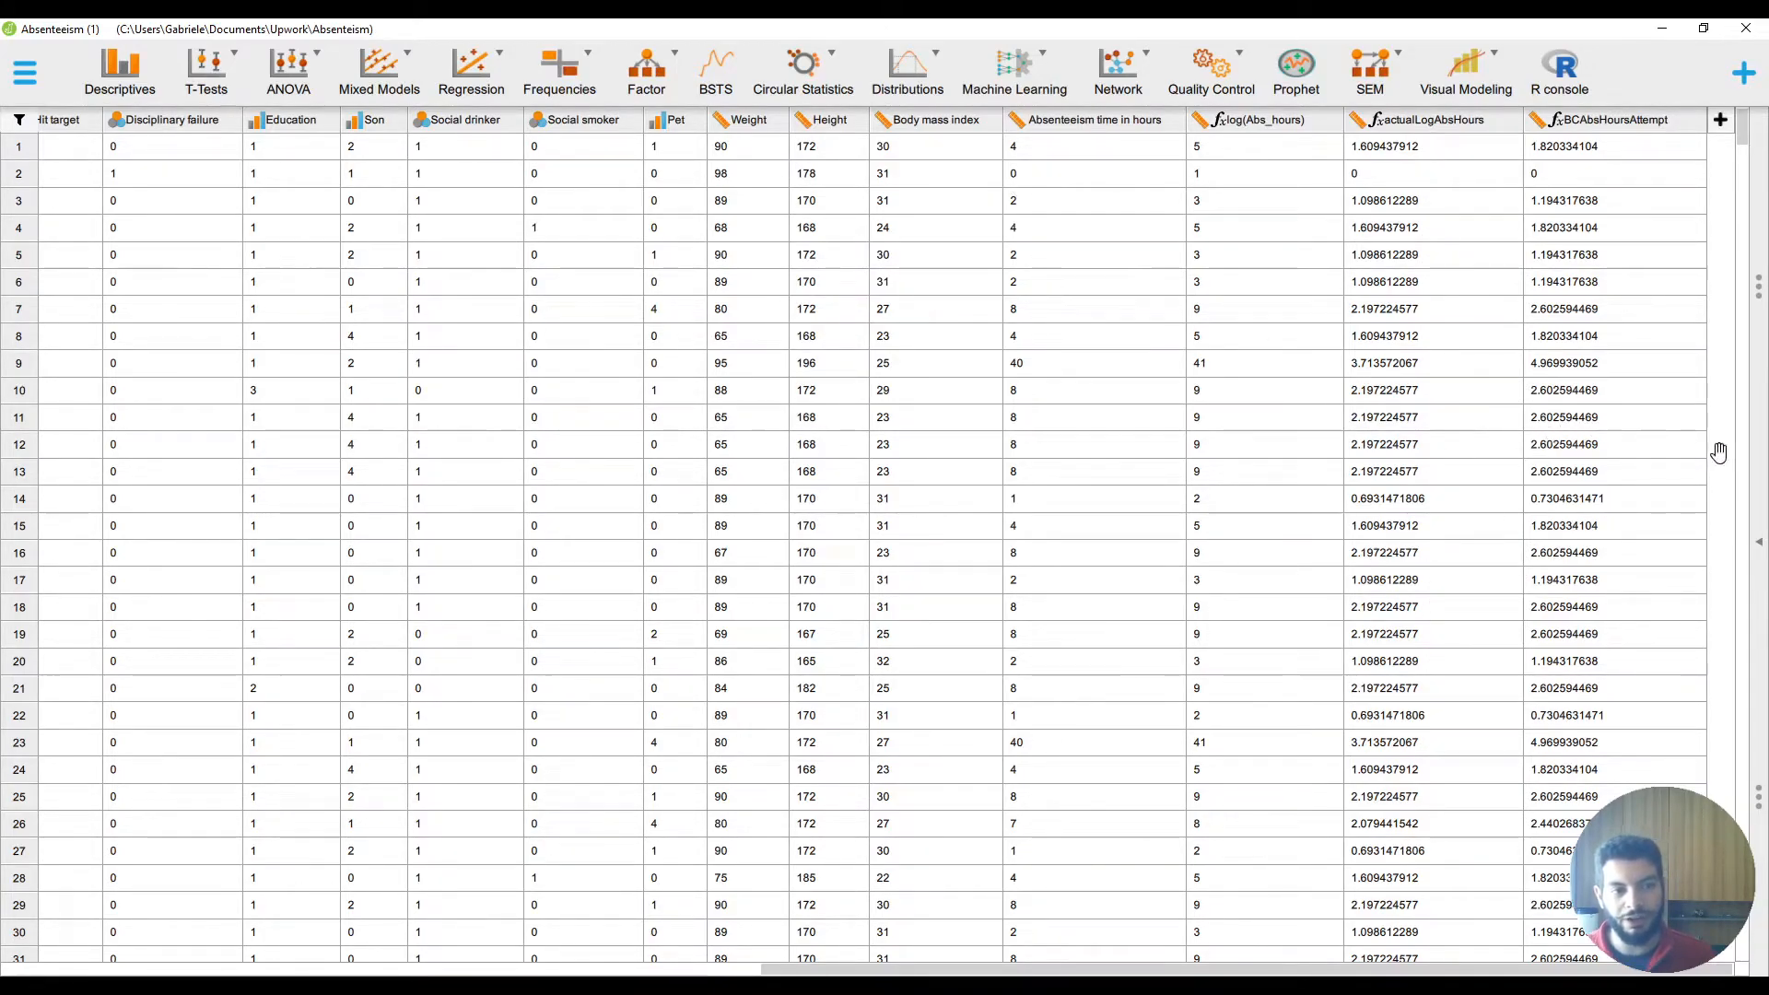
Return from the data table to the results and examine the actualLogAbsHours distribution and the Linear Regression con log(Y) tables
{"action": "left_click", "coordinate": [1760, 542]}
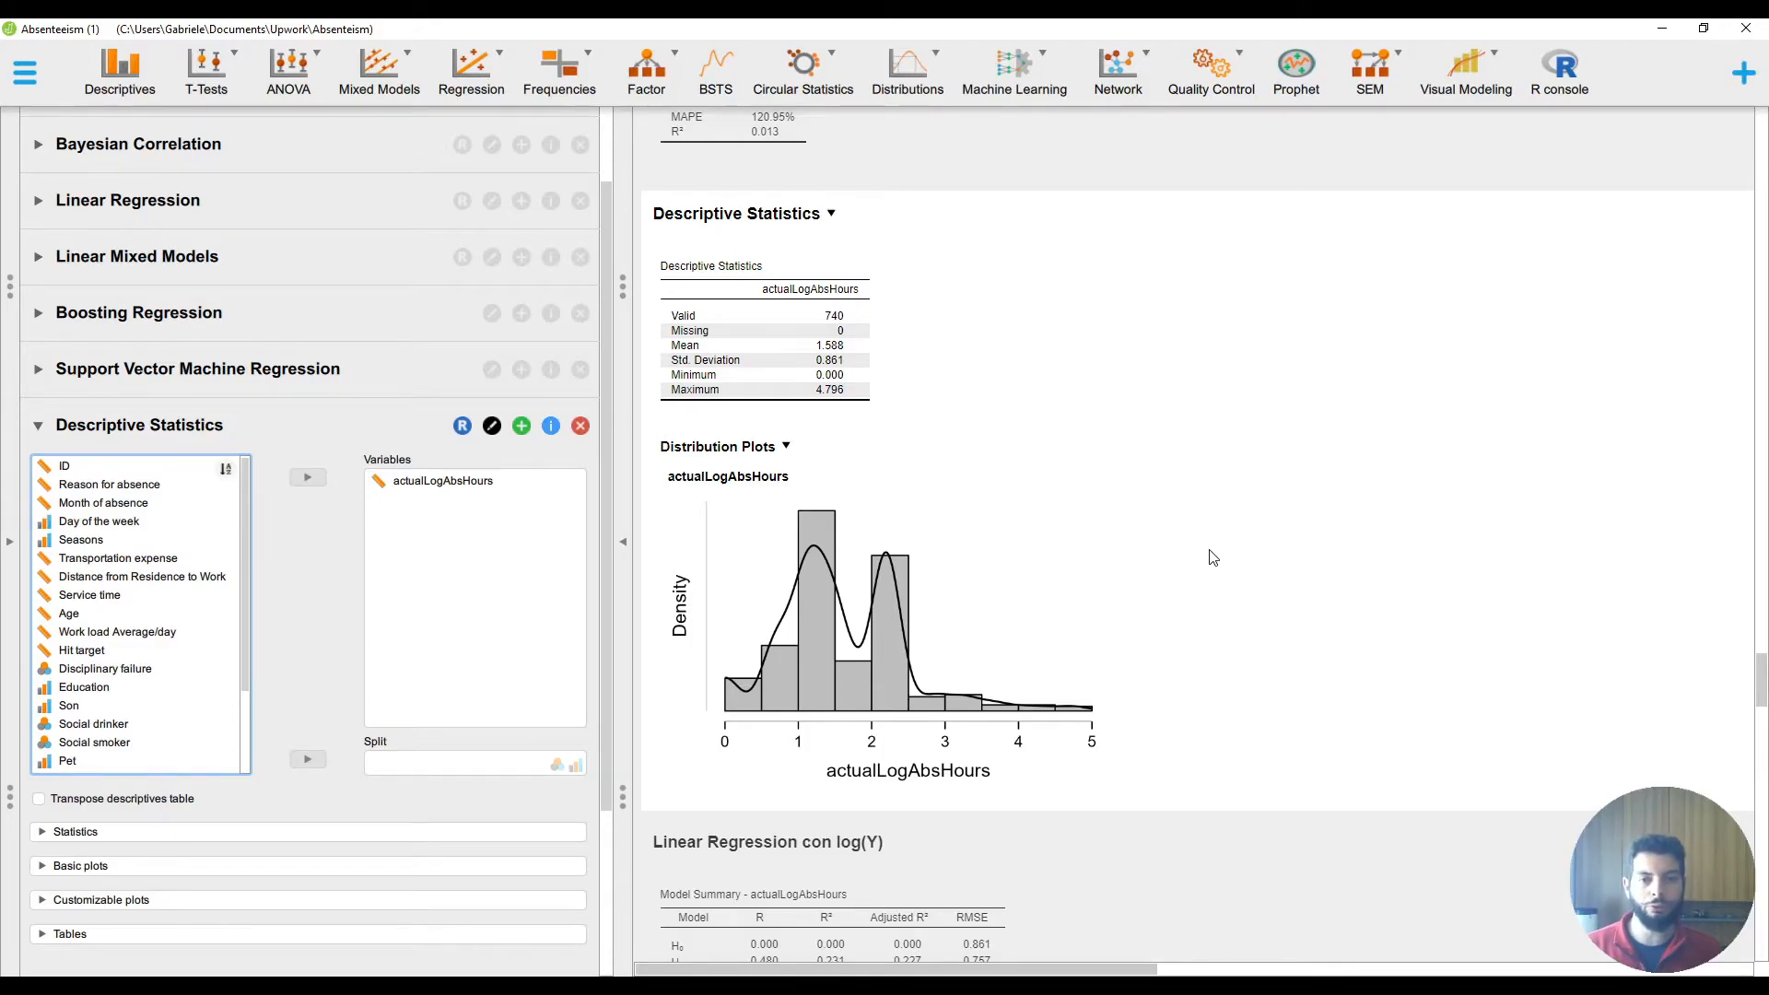
{"action": "left_click", "coordinate": [1160, 816]}
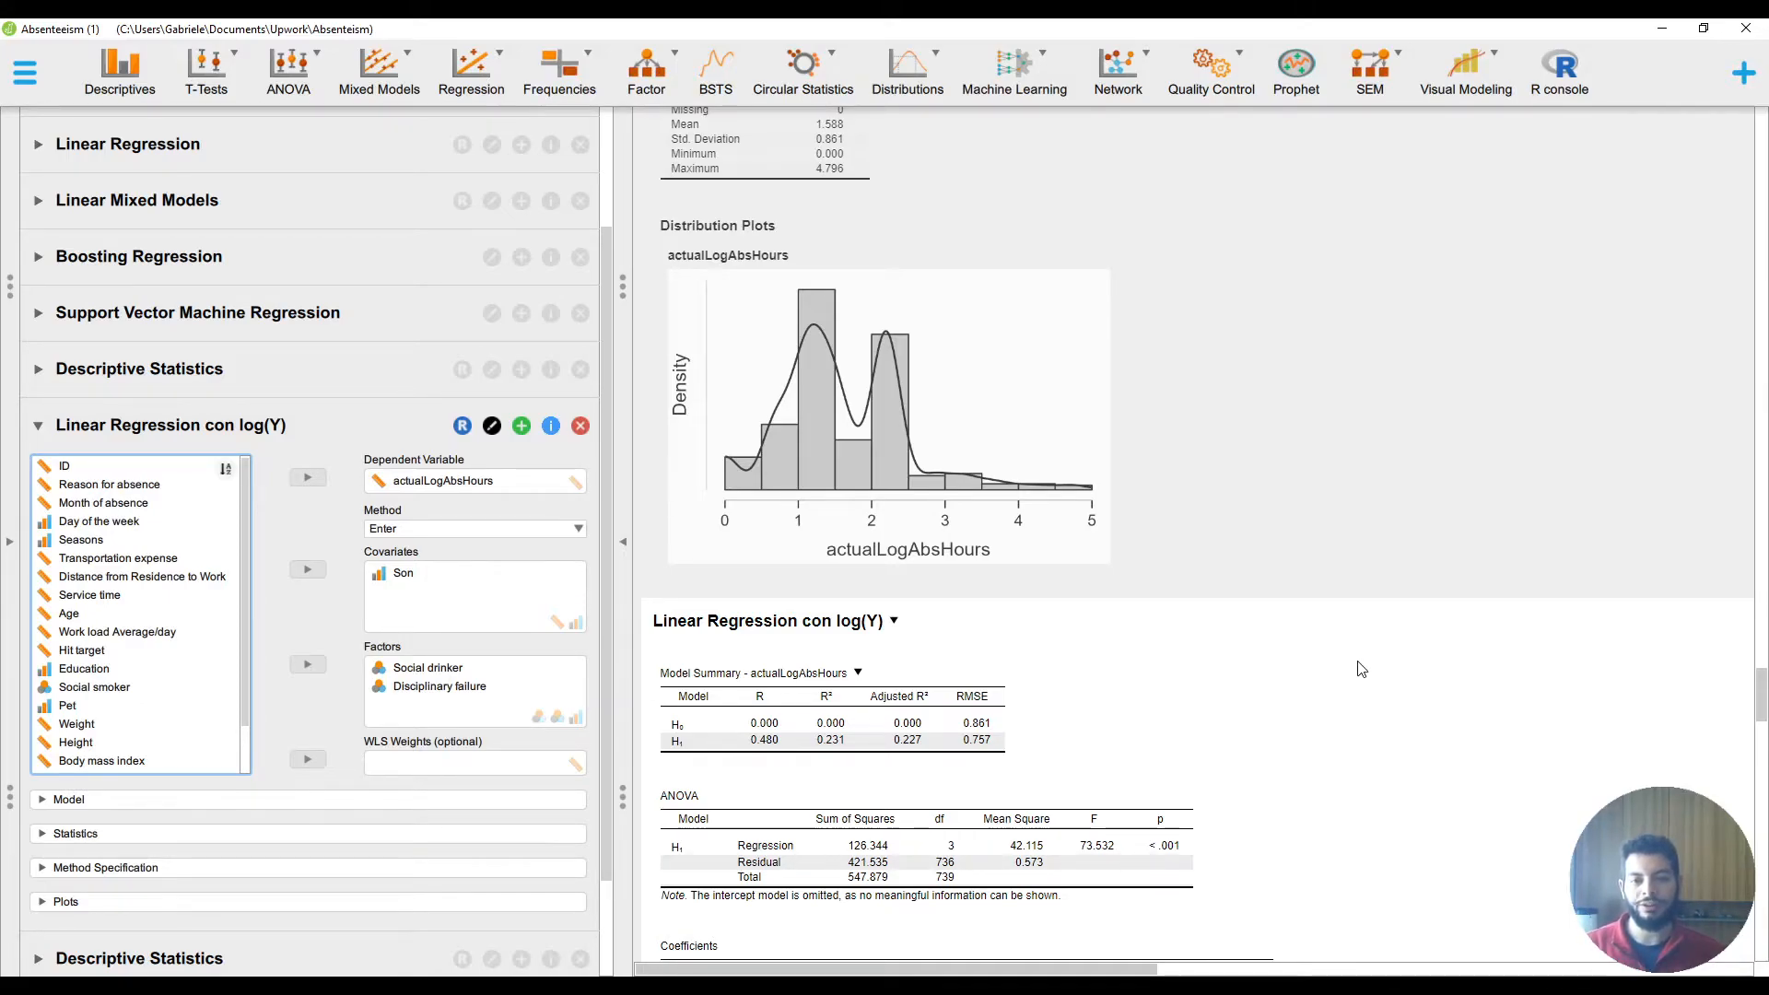
{"action": "scroll", "coordinate": [1361, 669], "scroll_direction": "down", "scroll_amount": 3}
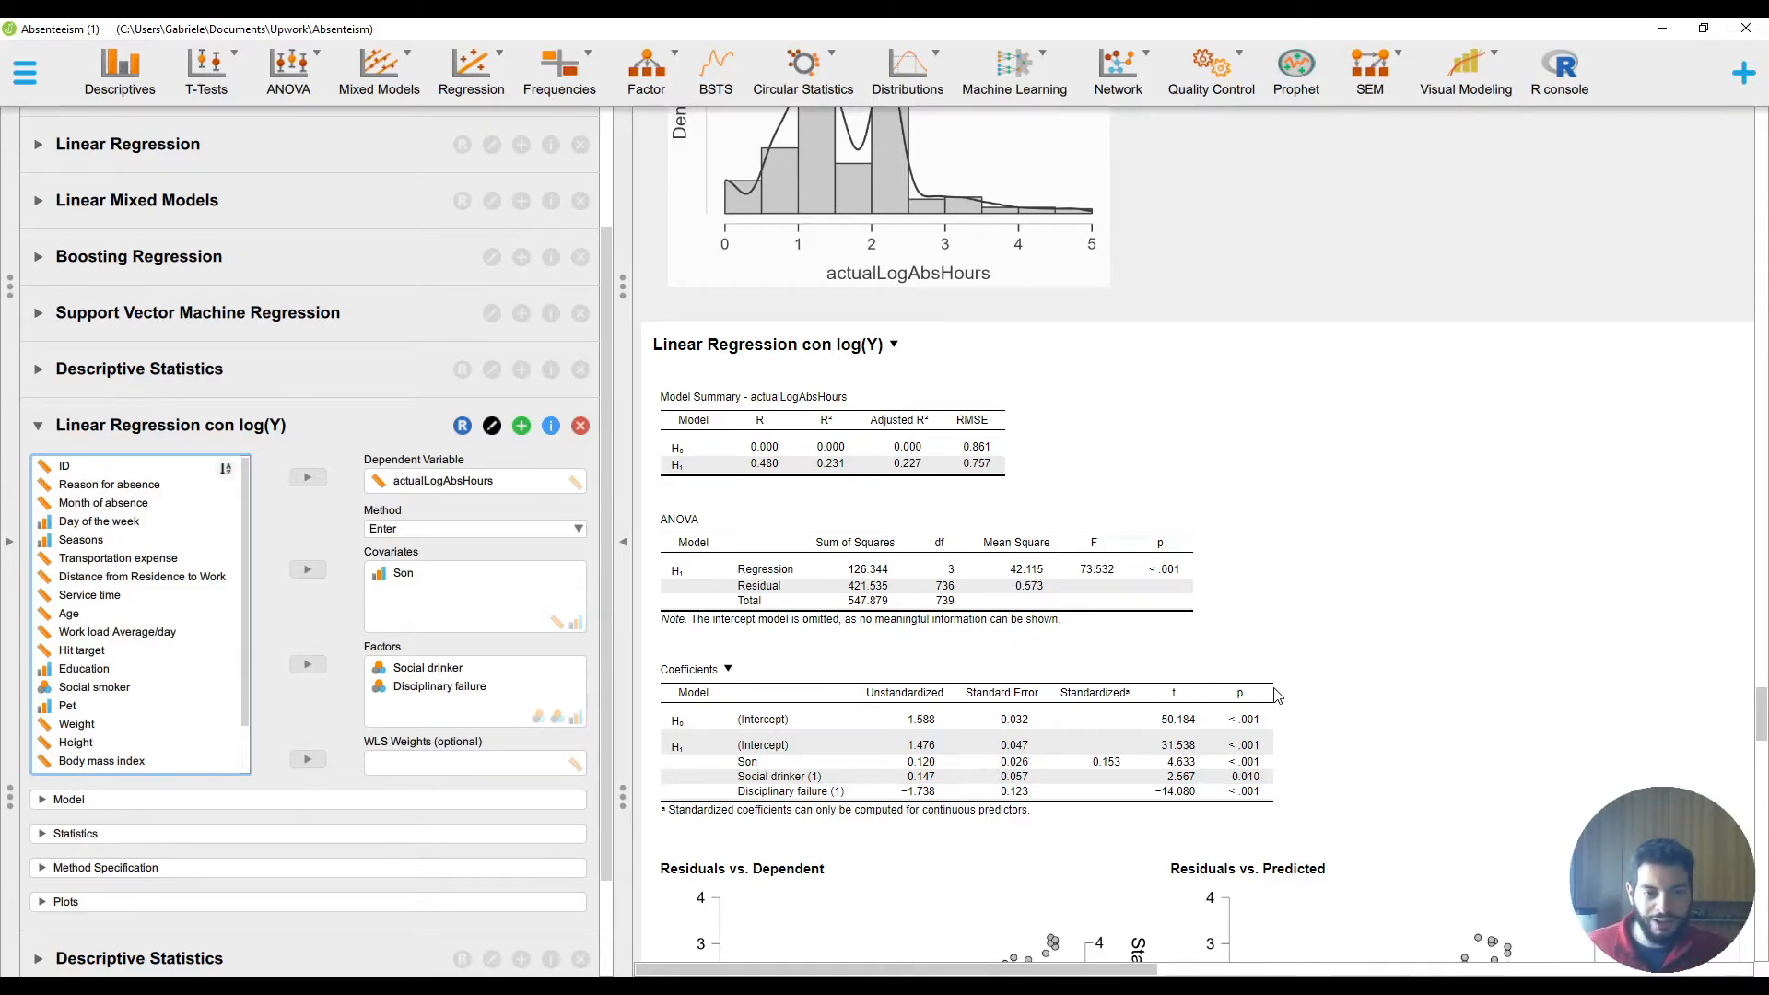
{"action": "scroll", "coordinate": [1226, 733], "scroll_direction": "down", "scroll_amount": 3}
{"action": "scroll", "coordinate": [1155, 684], "scroll_direction": "down", "scroll_amount": 1}
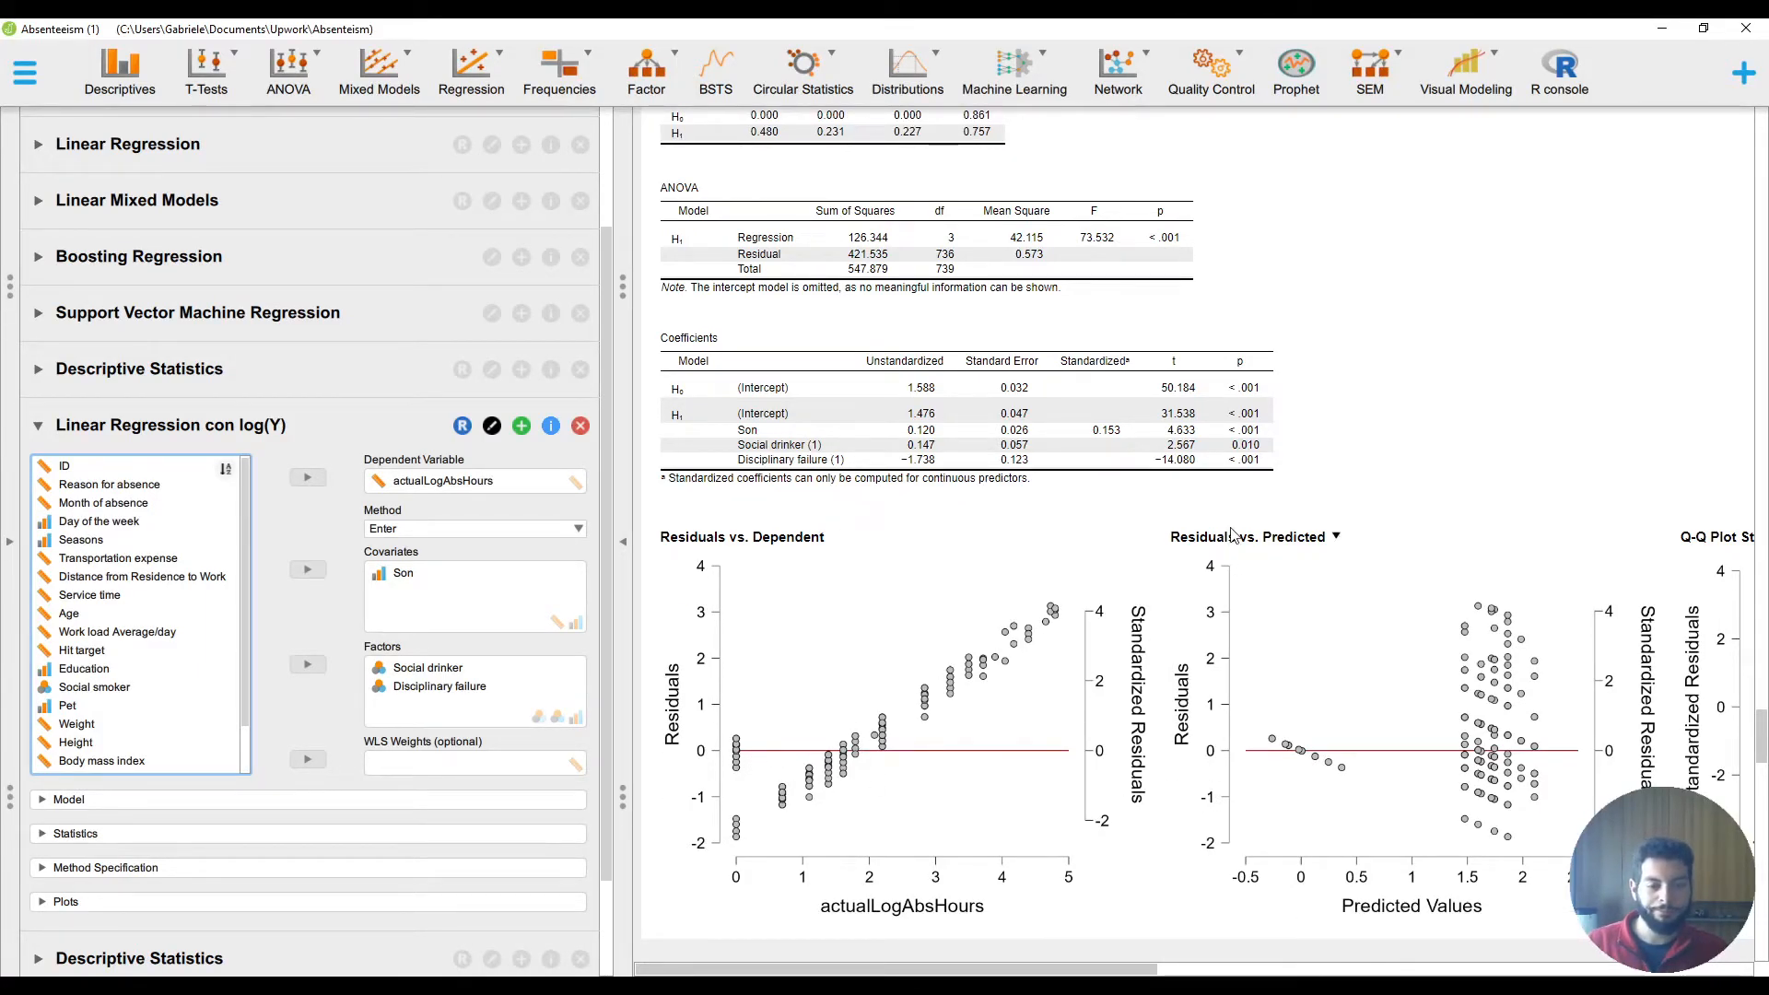
Examine the log(Y) regression's Residuals vs. Predicted plot and Q-Q plot of standardized residuals against its coefficients
{"action": "scroll", "coordinate": [1253, 553], "scroll_direction": "right", "scroll_amount": 2}
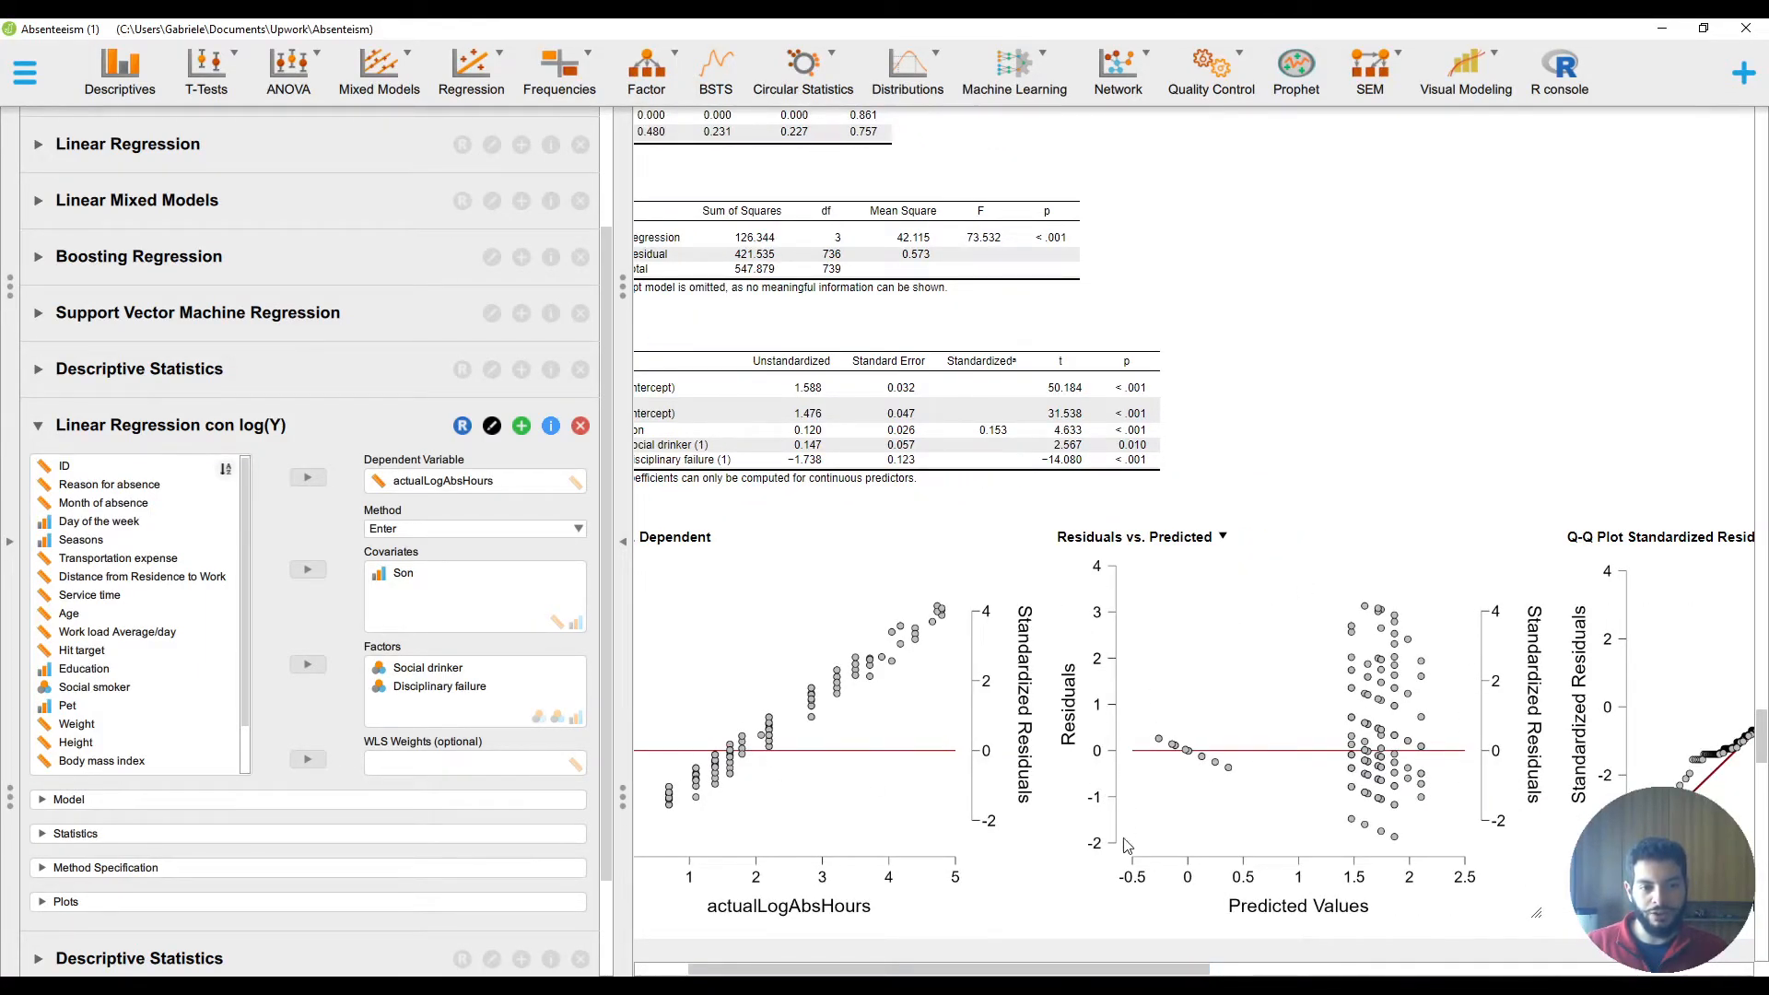
{"action": "scroll", "coordinate": [1468, 650], "scroll_direction": "right", "scroll_amount": 5}
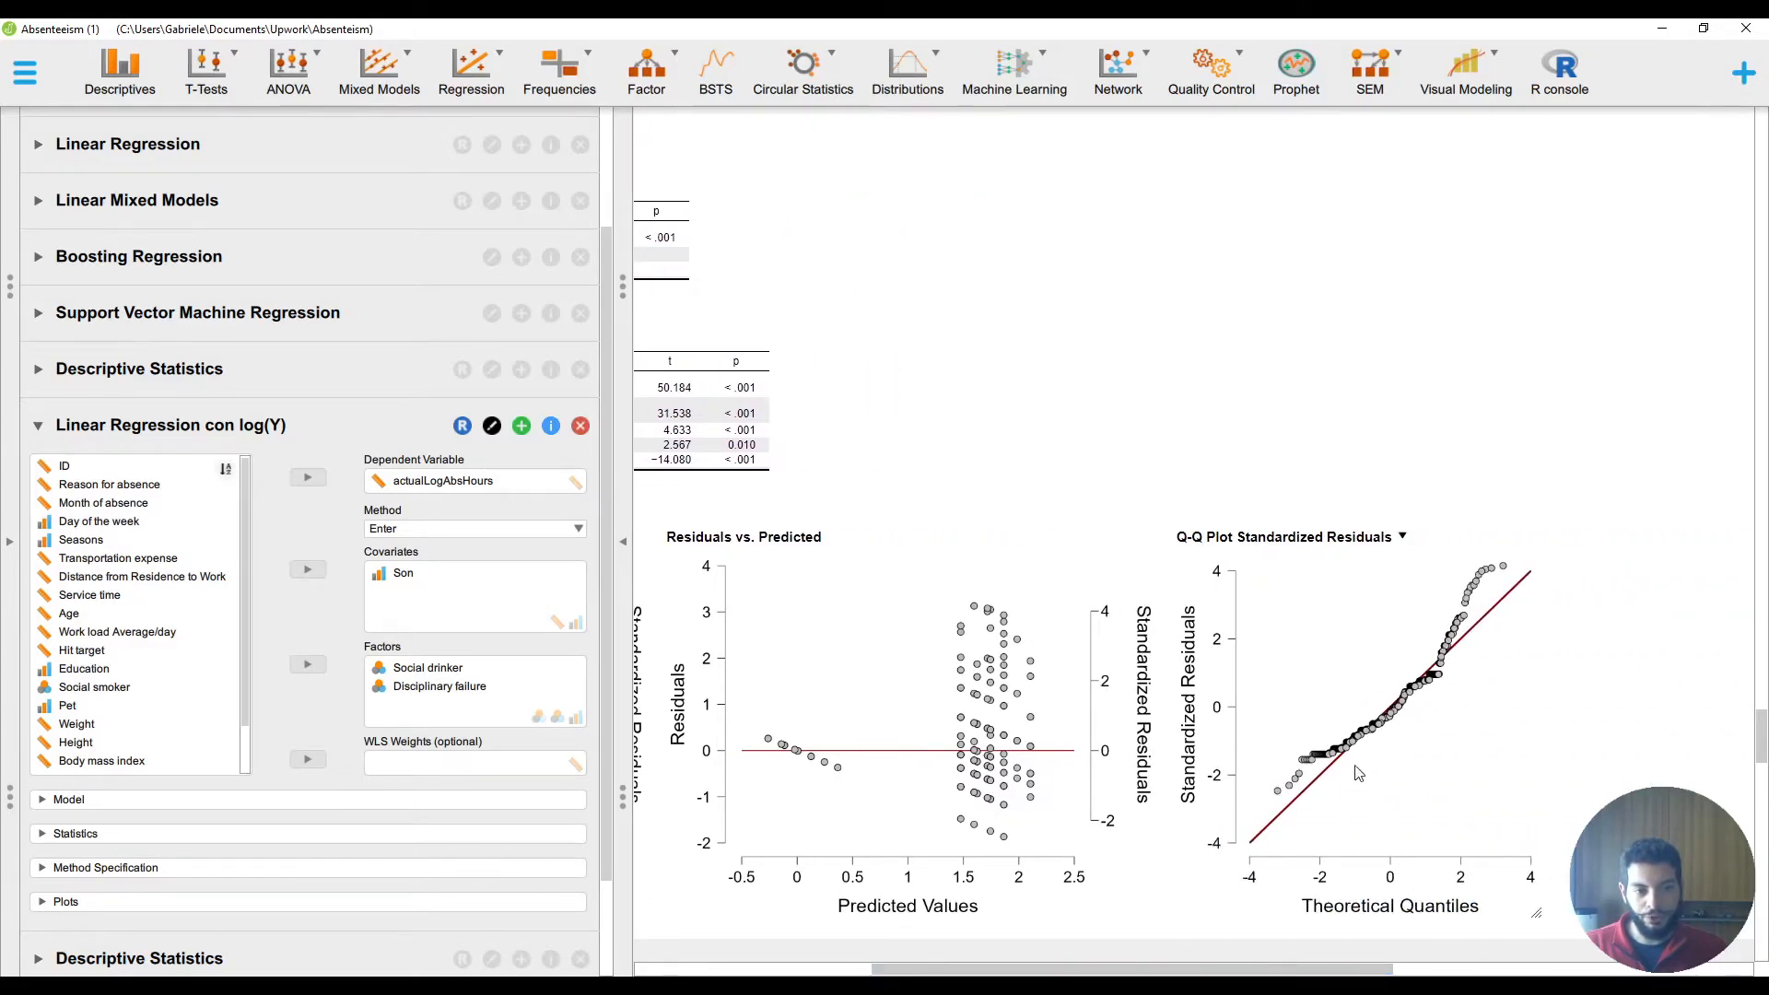
{"action": "scroll", "coordinate": [974, 784], "scroll_direction": "left", "scroll_amount": 3}
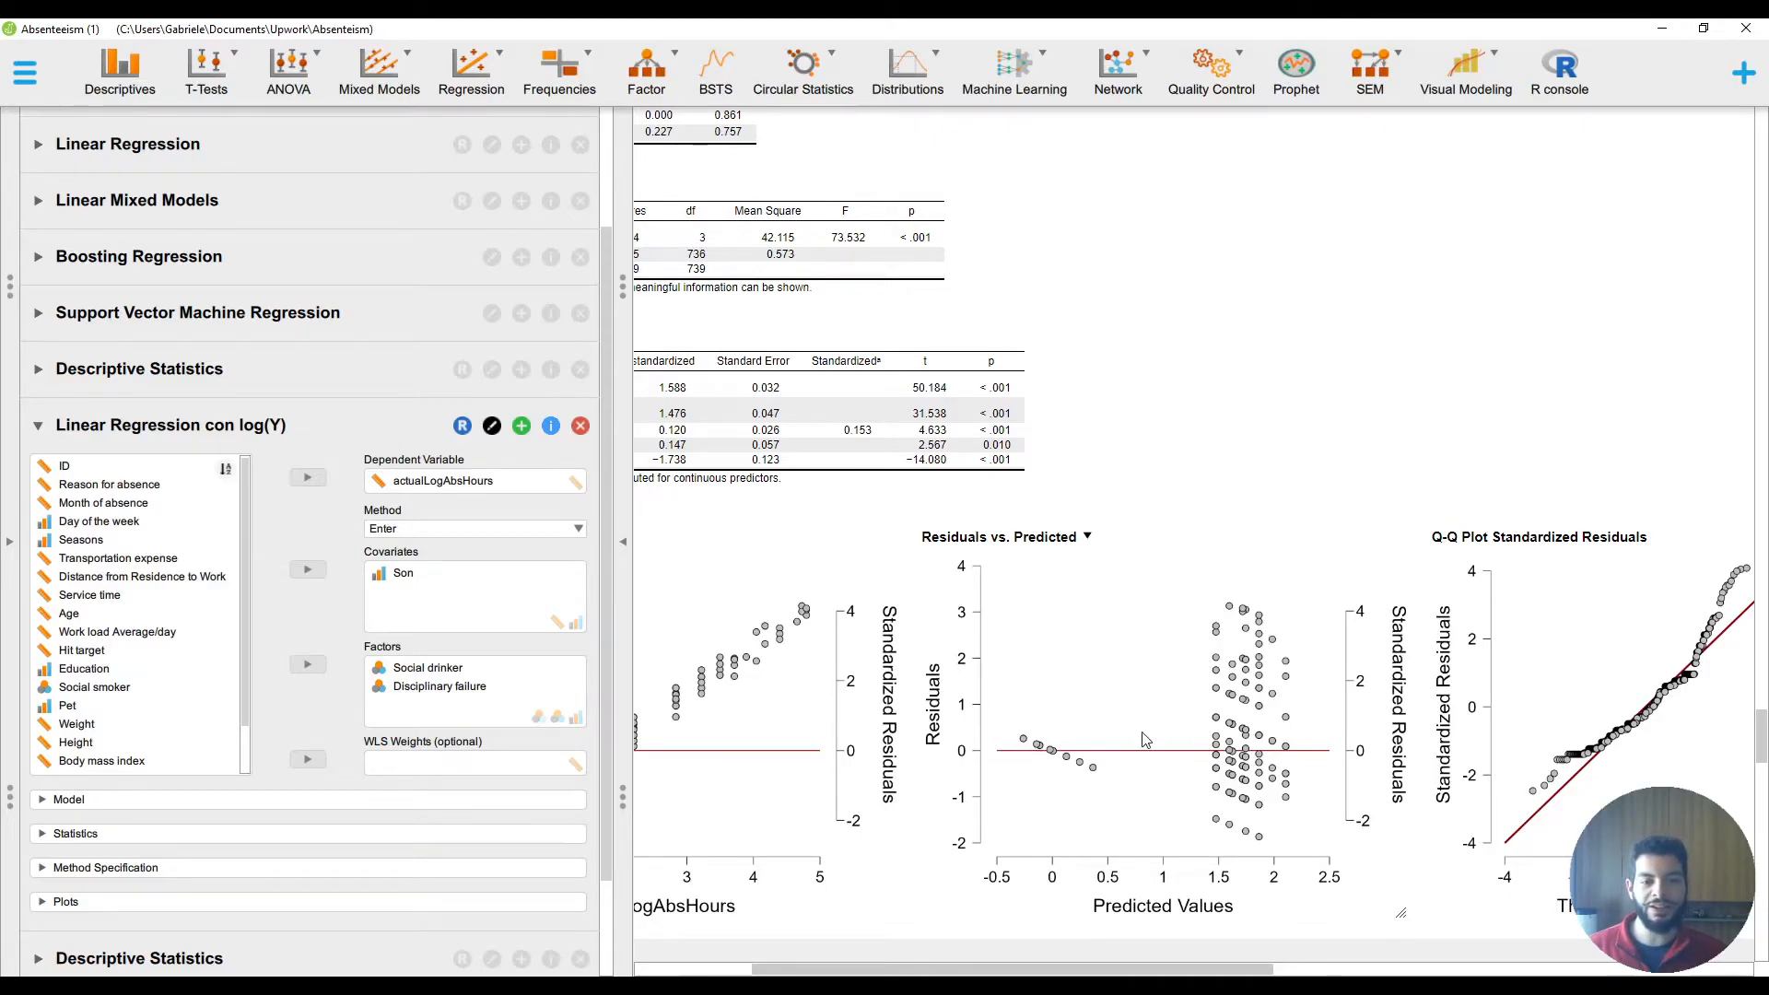
{"action": "left_click_drag", "start_coordinate": [1281, 970], "coordinate": [1165, 970]}
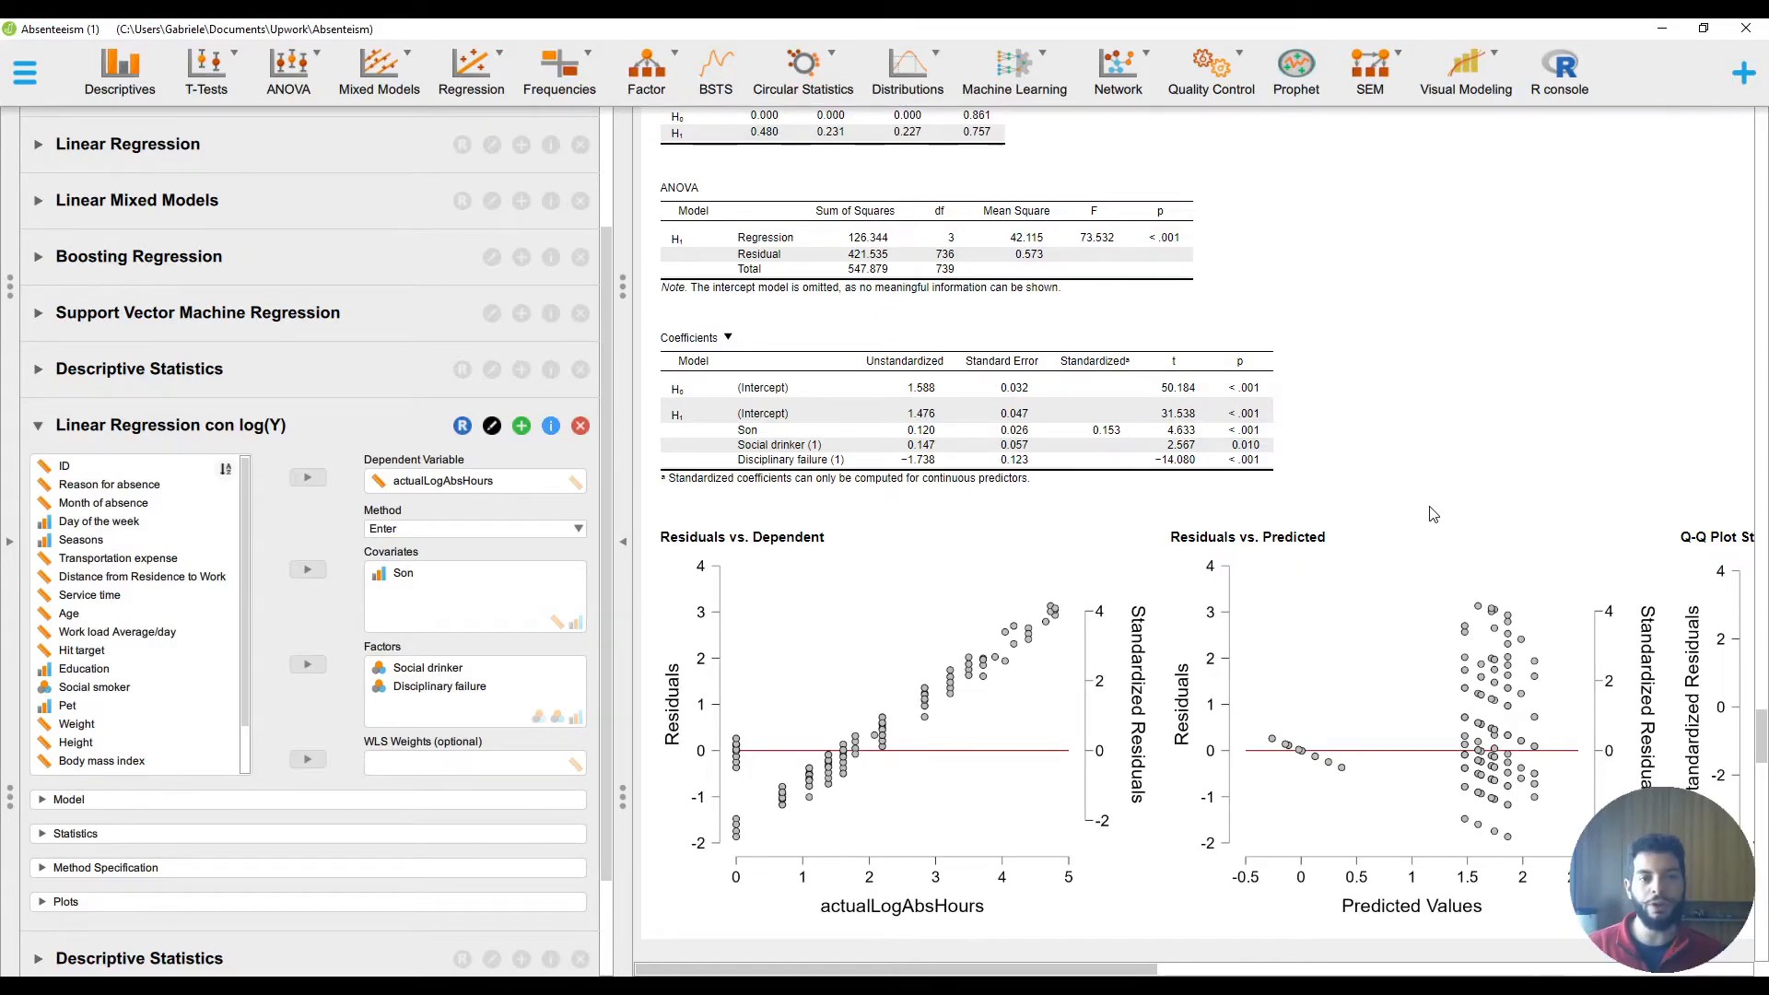
{"action": "scroll", "coordinate": [1410, 567], "scroll_direction": "up", "scroll_amount": 1}
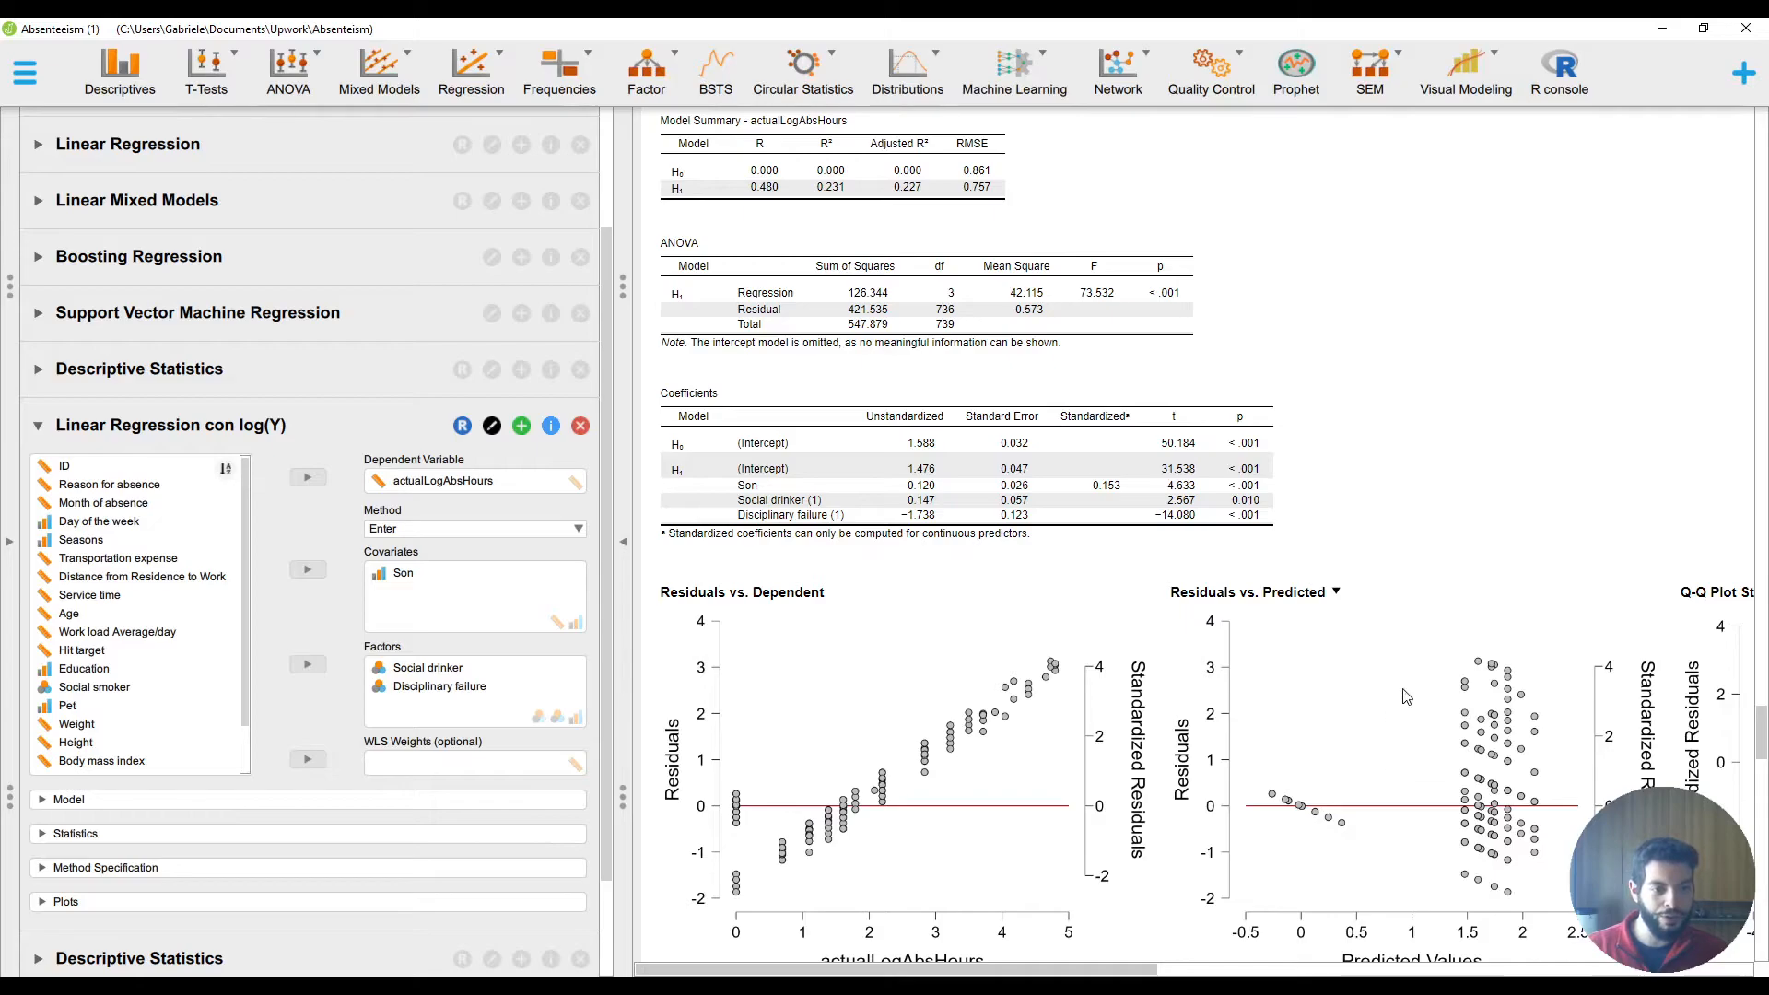
Examine the descriptive statistics and distribution plot of BCAbsHoursAttempt
{"action": "scroll", "coordinate": [1396, 516], "scroll_direction": "down", "scroll_amount": 5}
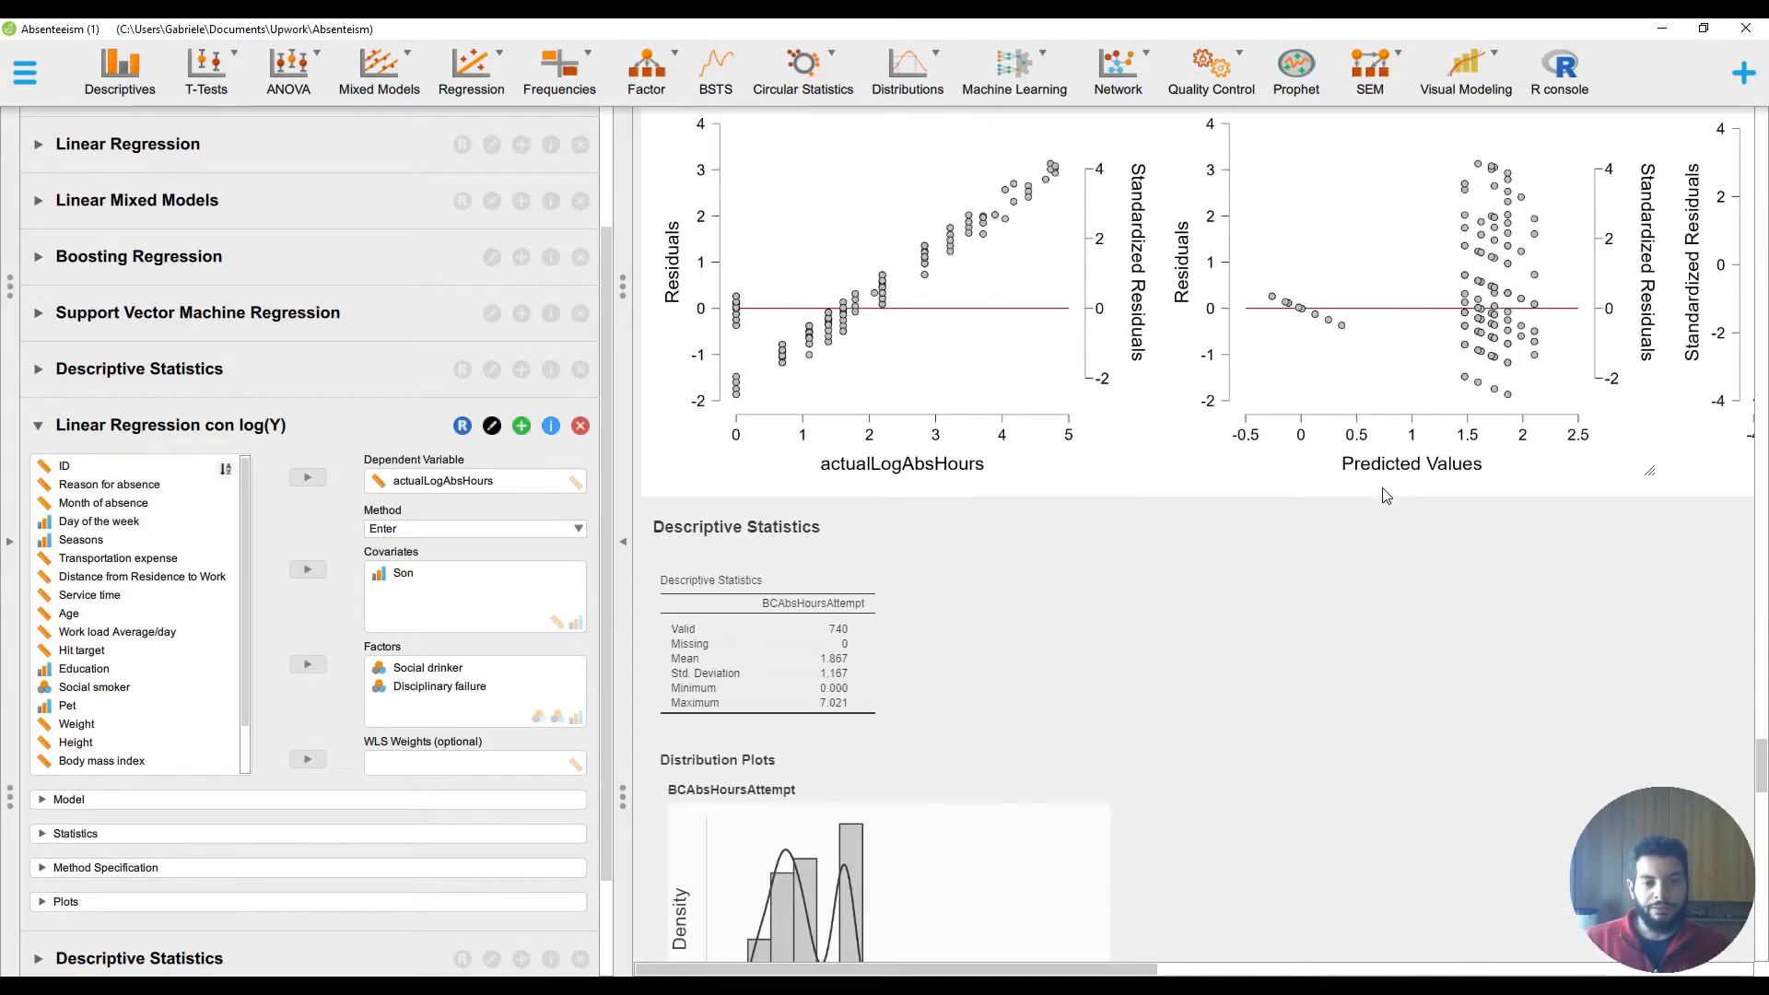
{"action": "left_click", "coordinate": [887, 667]}
{"action": "scroll", "coordinate": [1039, 580], "scroll_direction": "down", "scroll_amount": 2}
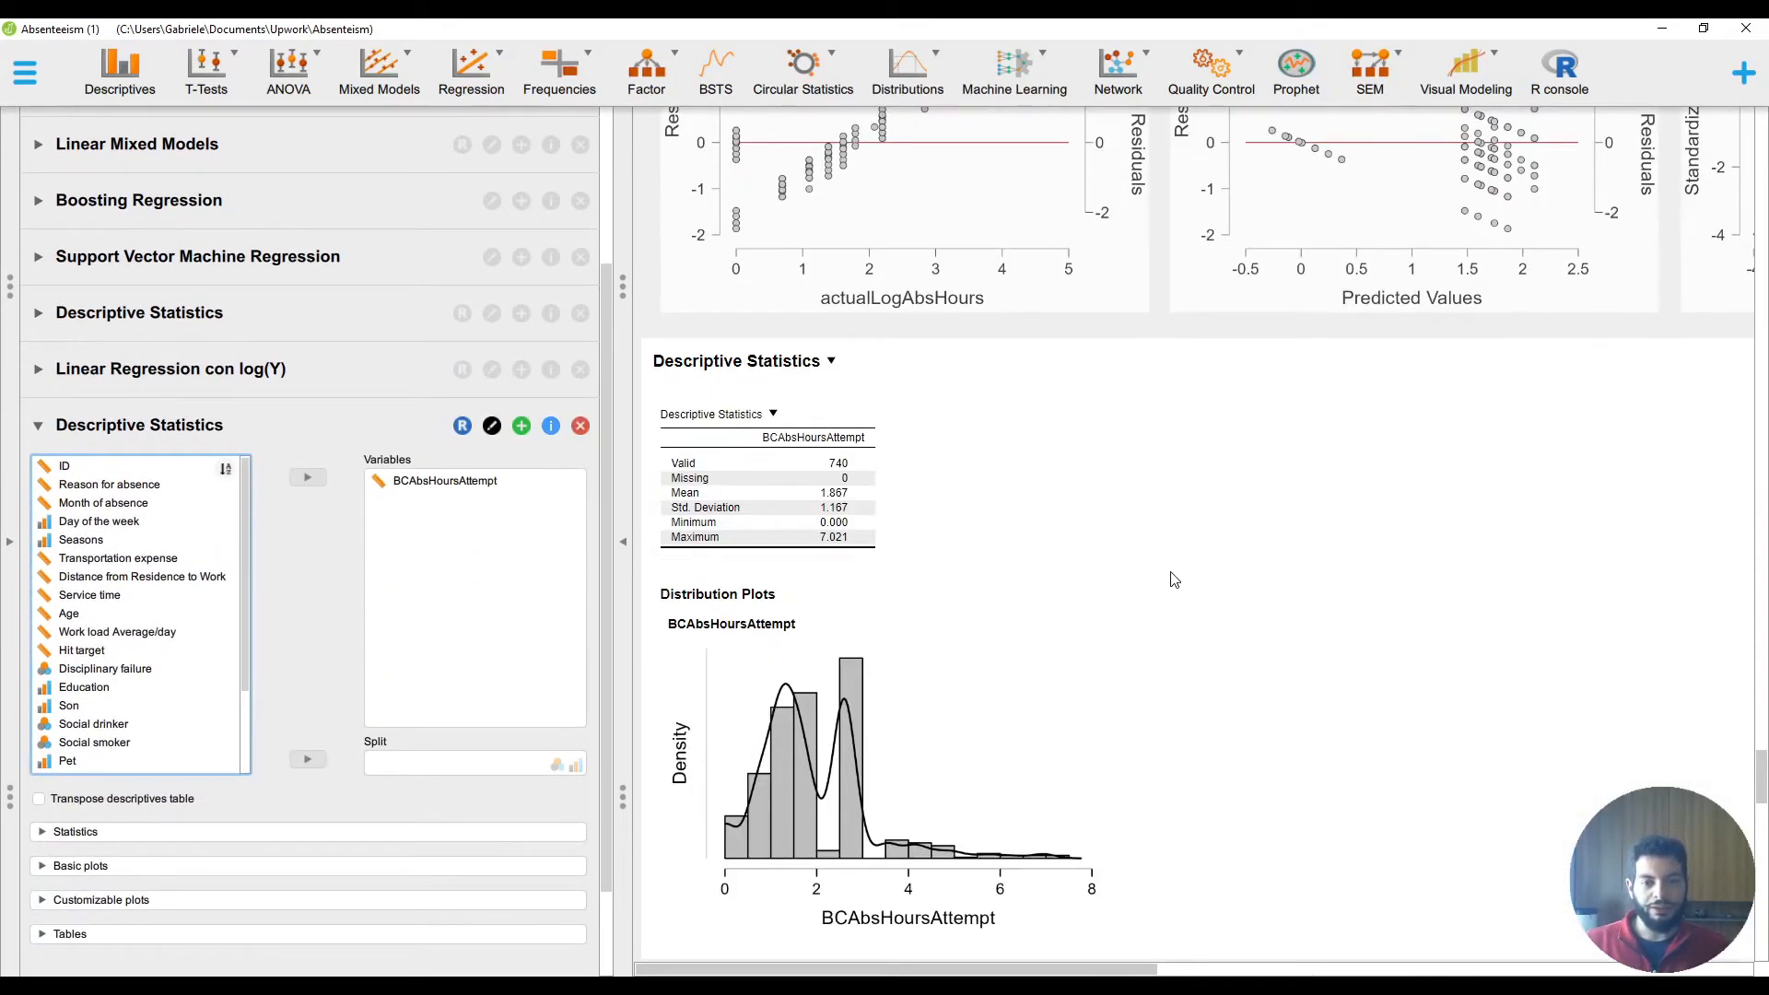
Inspect the Box-Cox formula of the computed column BCAbsHoursAttempt in the data table, highlight its 0.15 parameter, and return to the results
{"action": "left_click", "coordinate": [5, 539]}
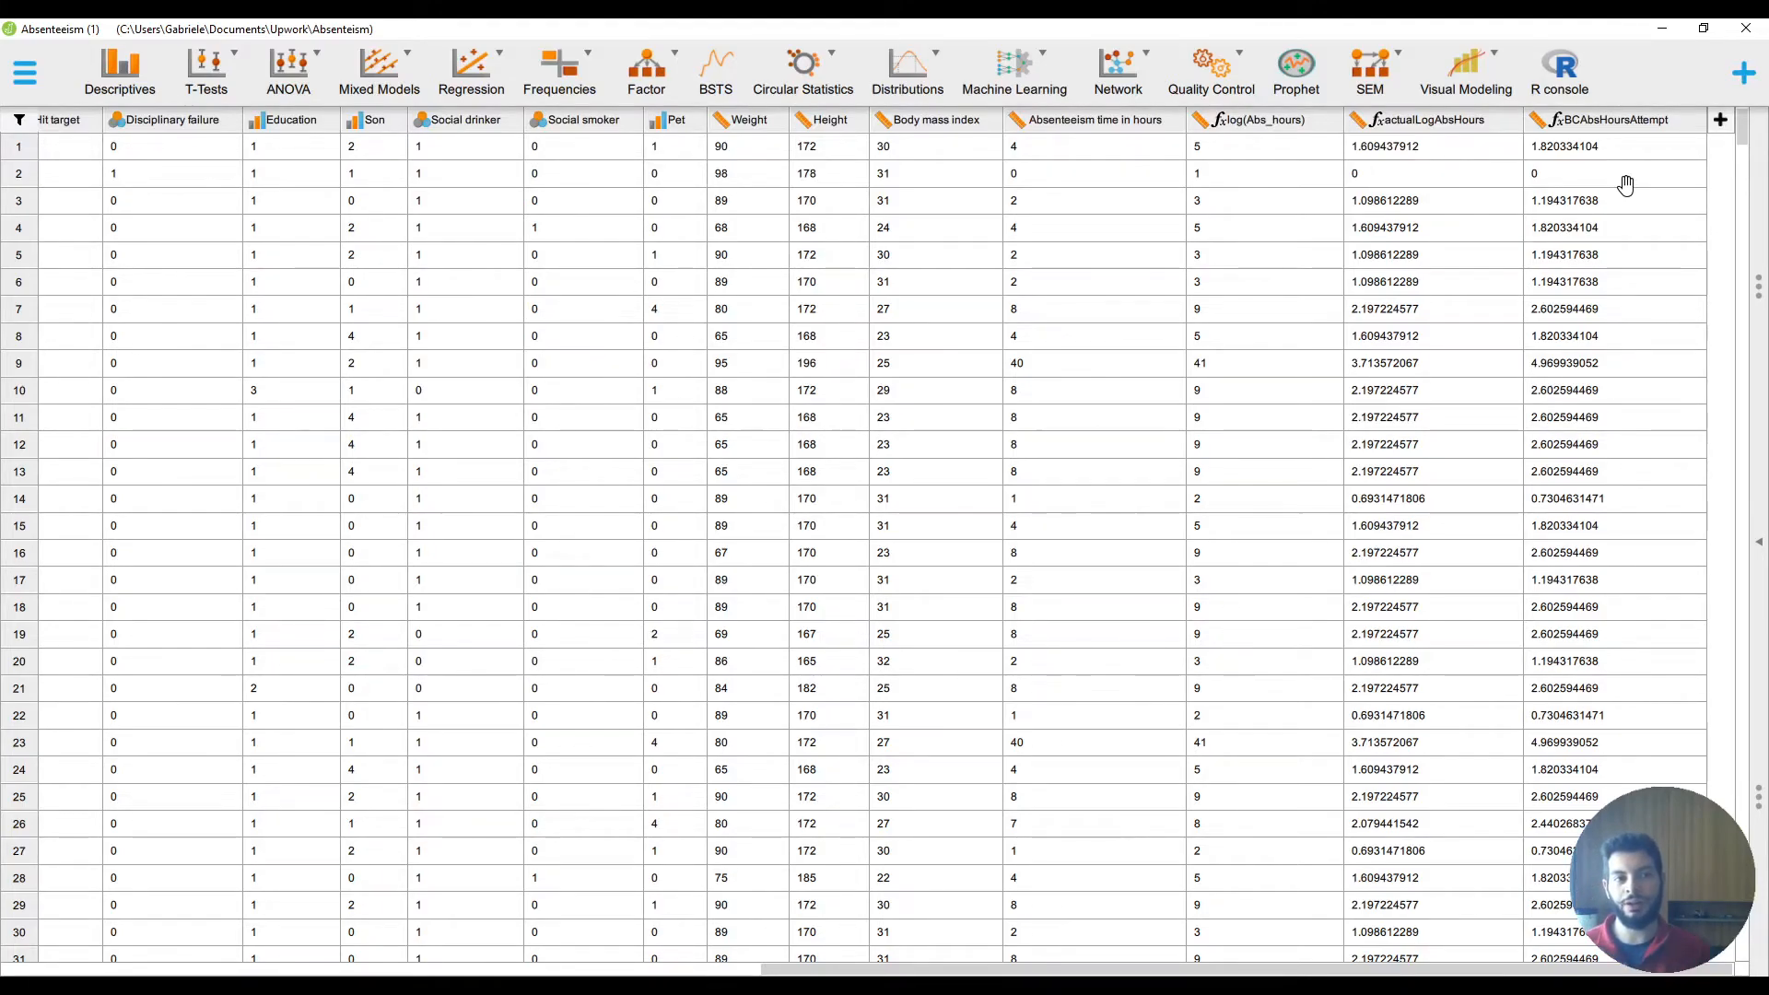
{"action": "left_click", "coordinate": [1615, 129]}
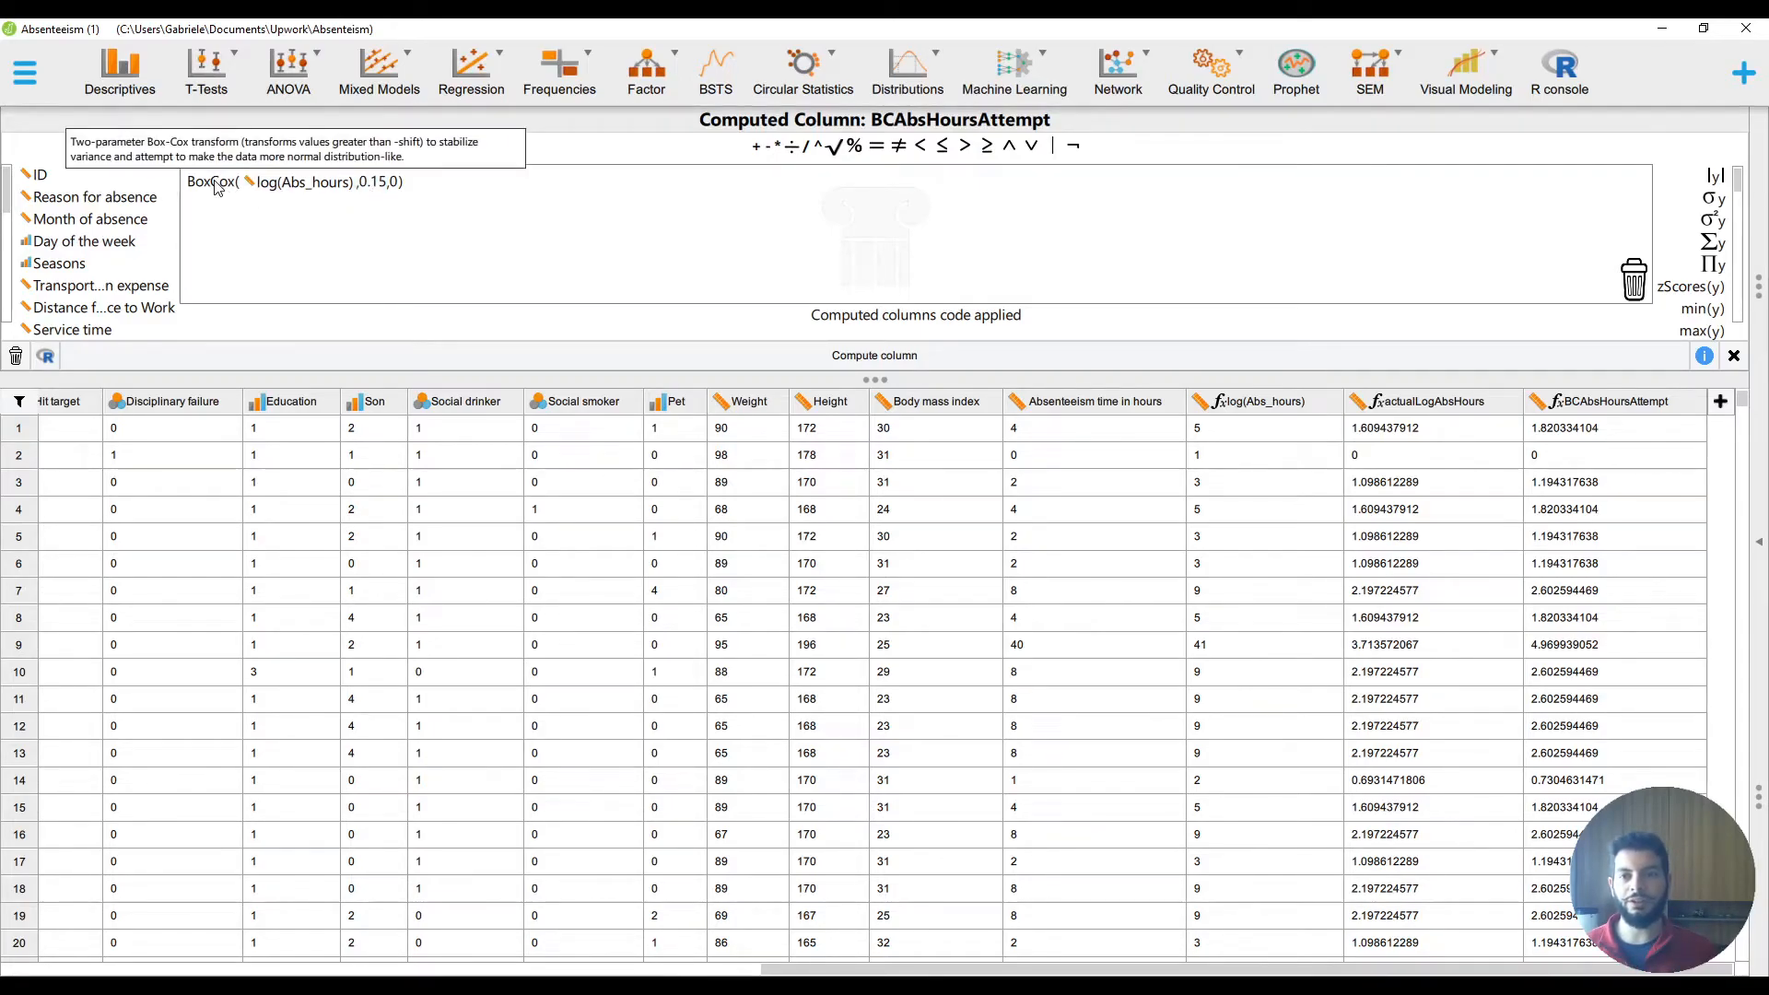
{"action": "double_click", "coordinate": [376, 184]}
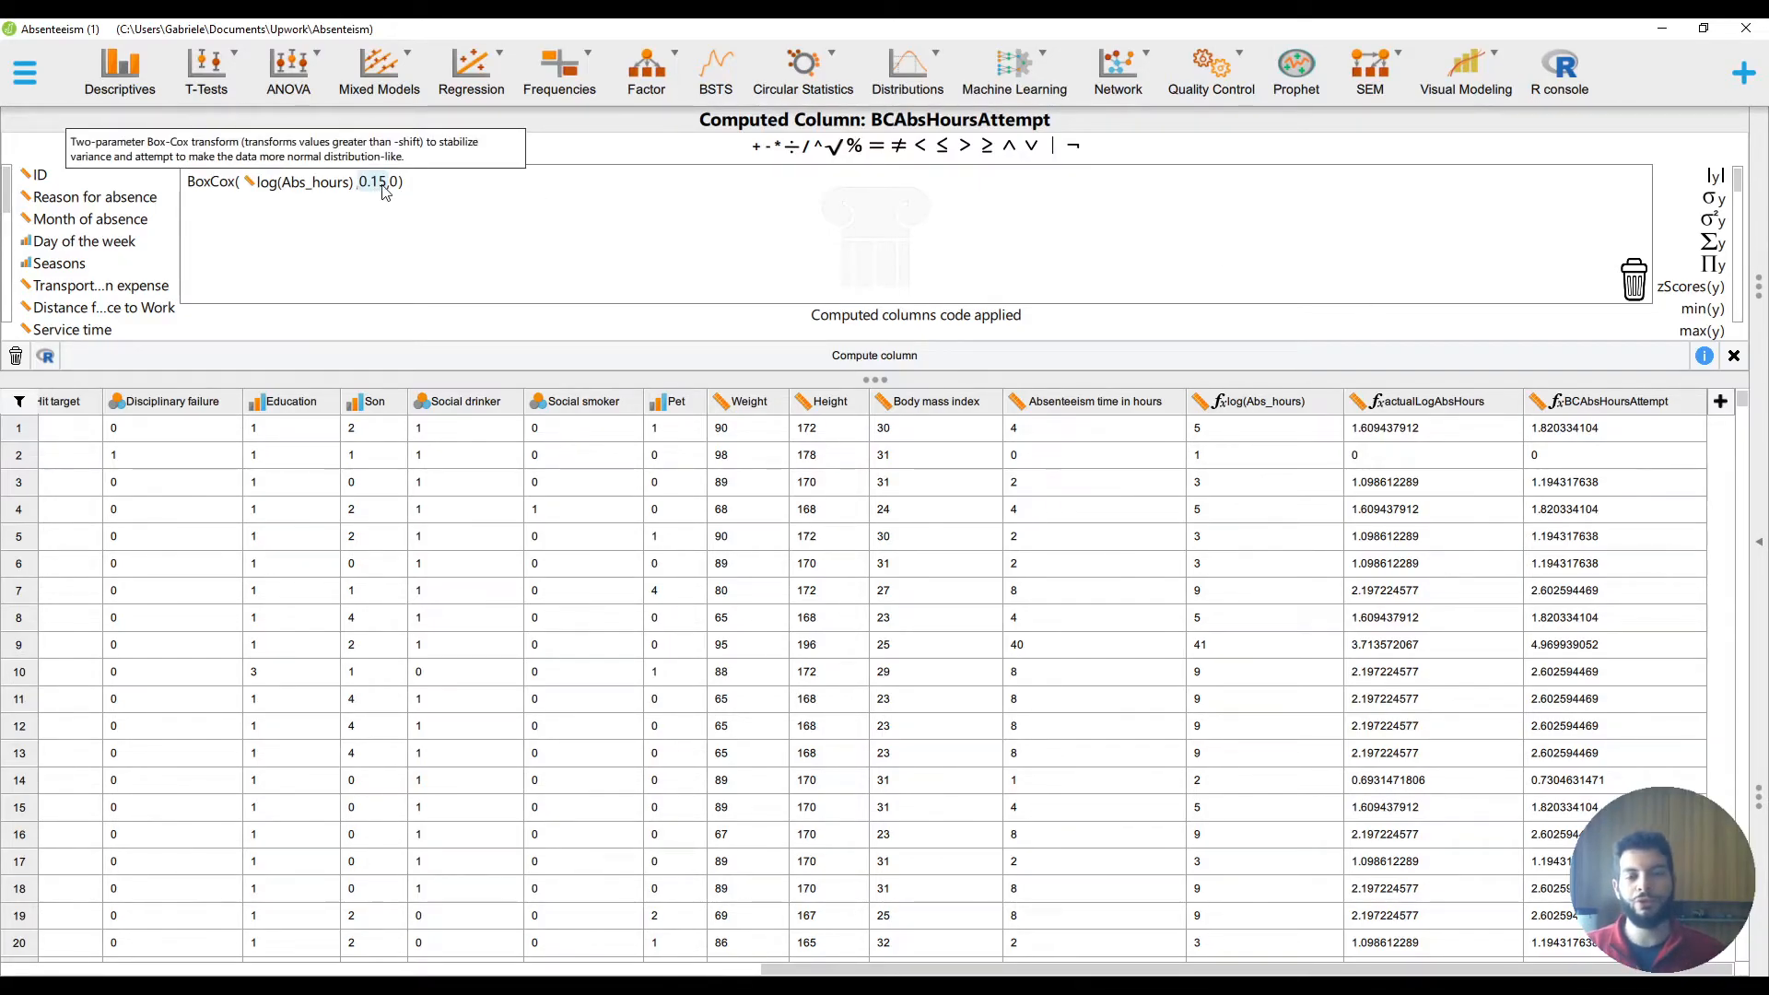
{"action": "left_click", "coordinate": [620, 187]}
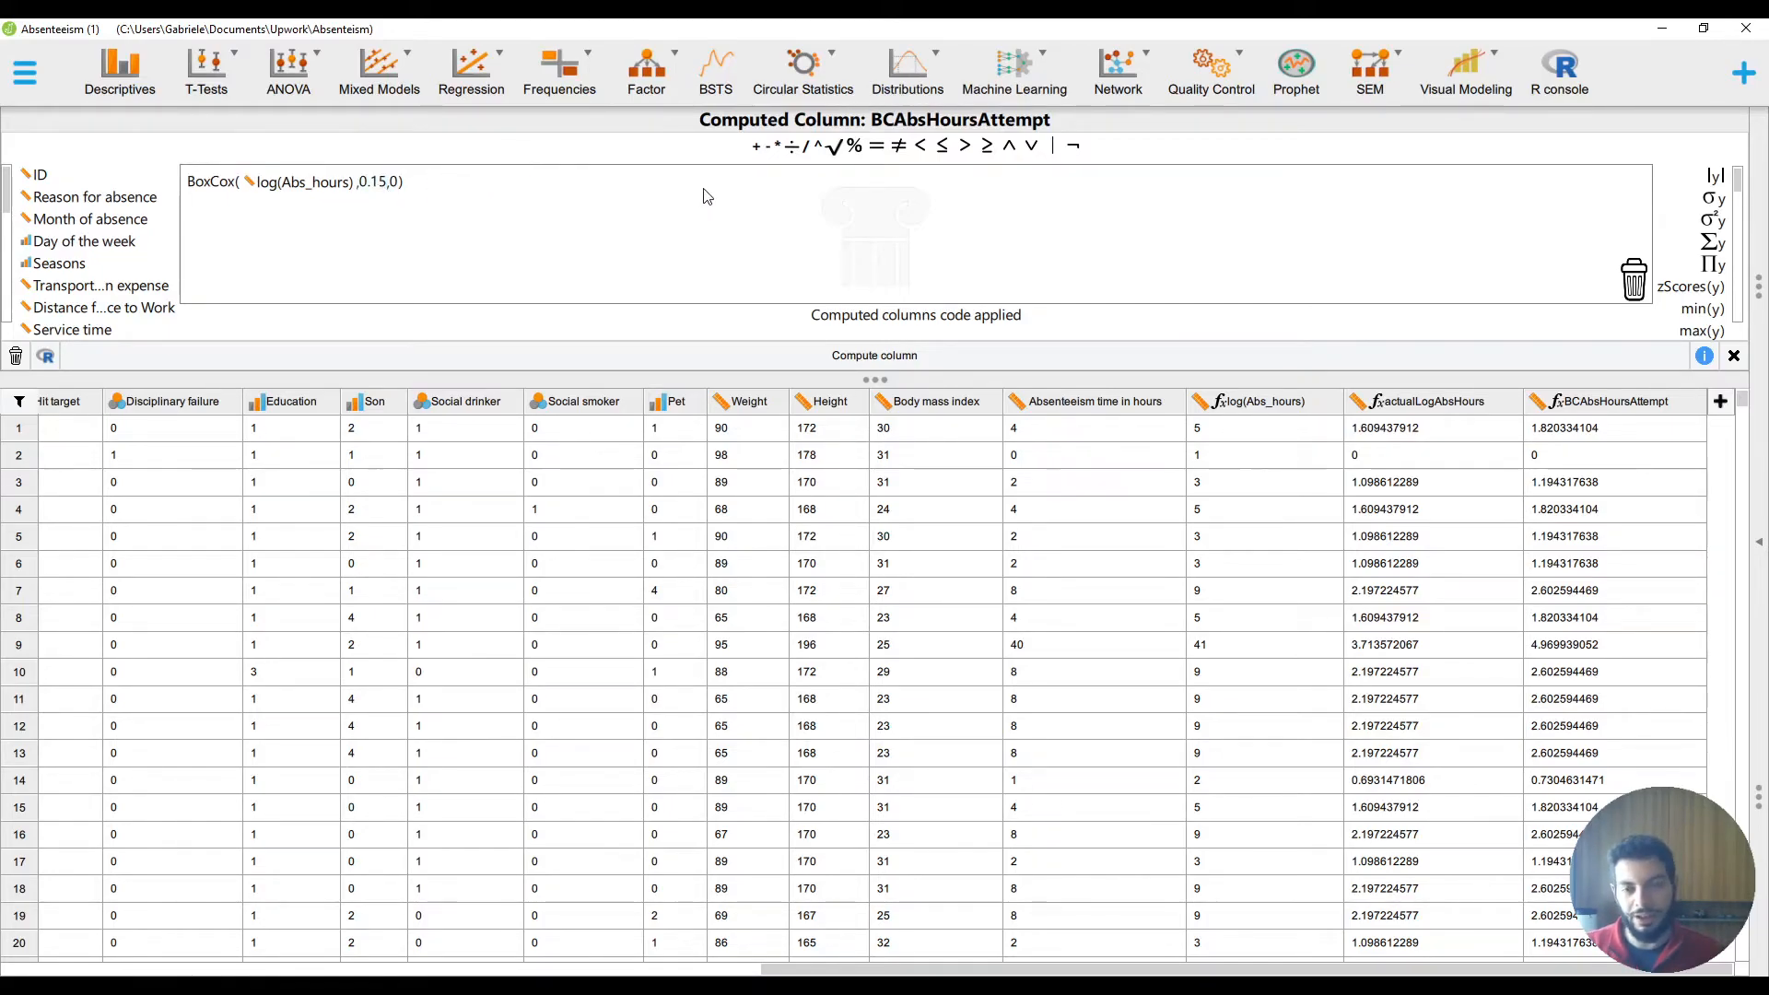
{"action": "left_click", "coordinate": [1760, 542]}
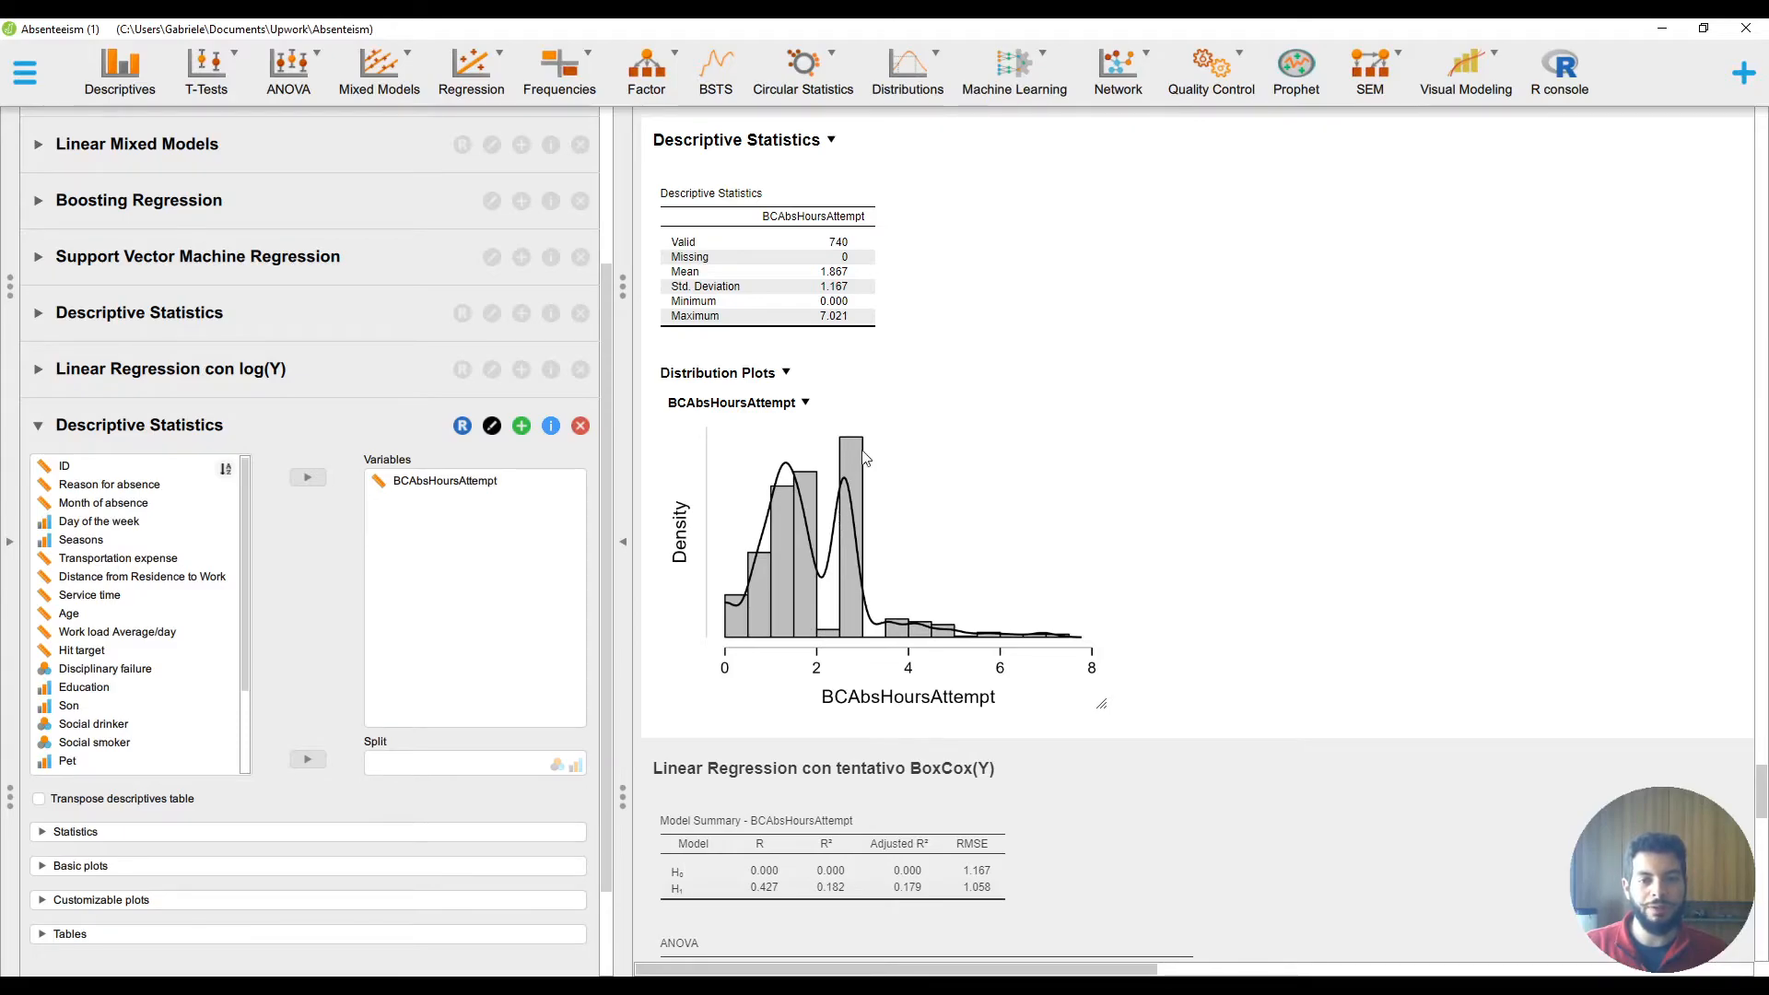
Examine the model summary, ANOVA, coefficients and residual plots of Linear Regression con tentativo BoxCox(Y)
{"action": "scroll", "coordinate": [986, 530], "scroll_direction": "down", "scroll_amount": 1}
{"action": "left_click", "coordinate": [1001, 759]}
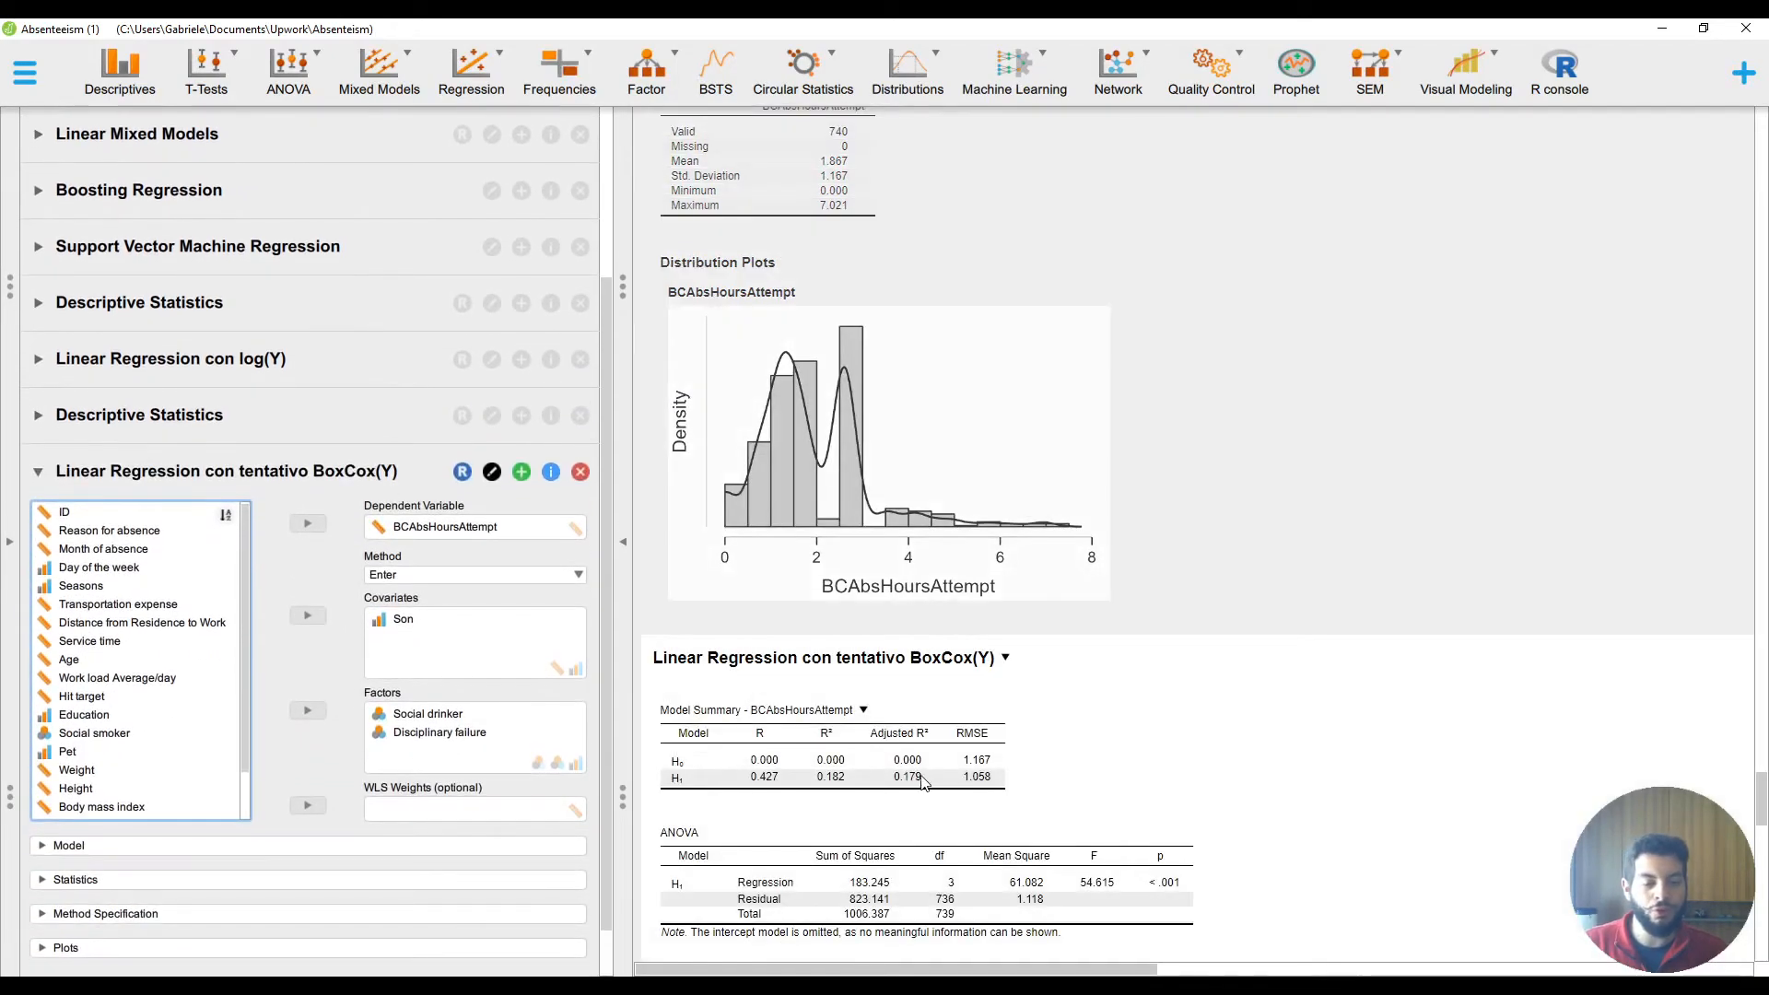
{"action": "scroll", "coordinate": [924, 781], "scroll_direction": "down", "scroll_amount": 1}
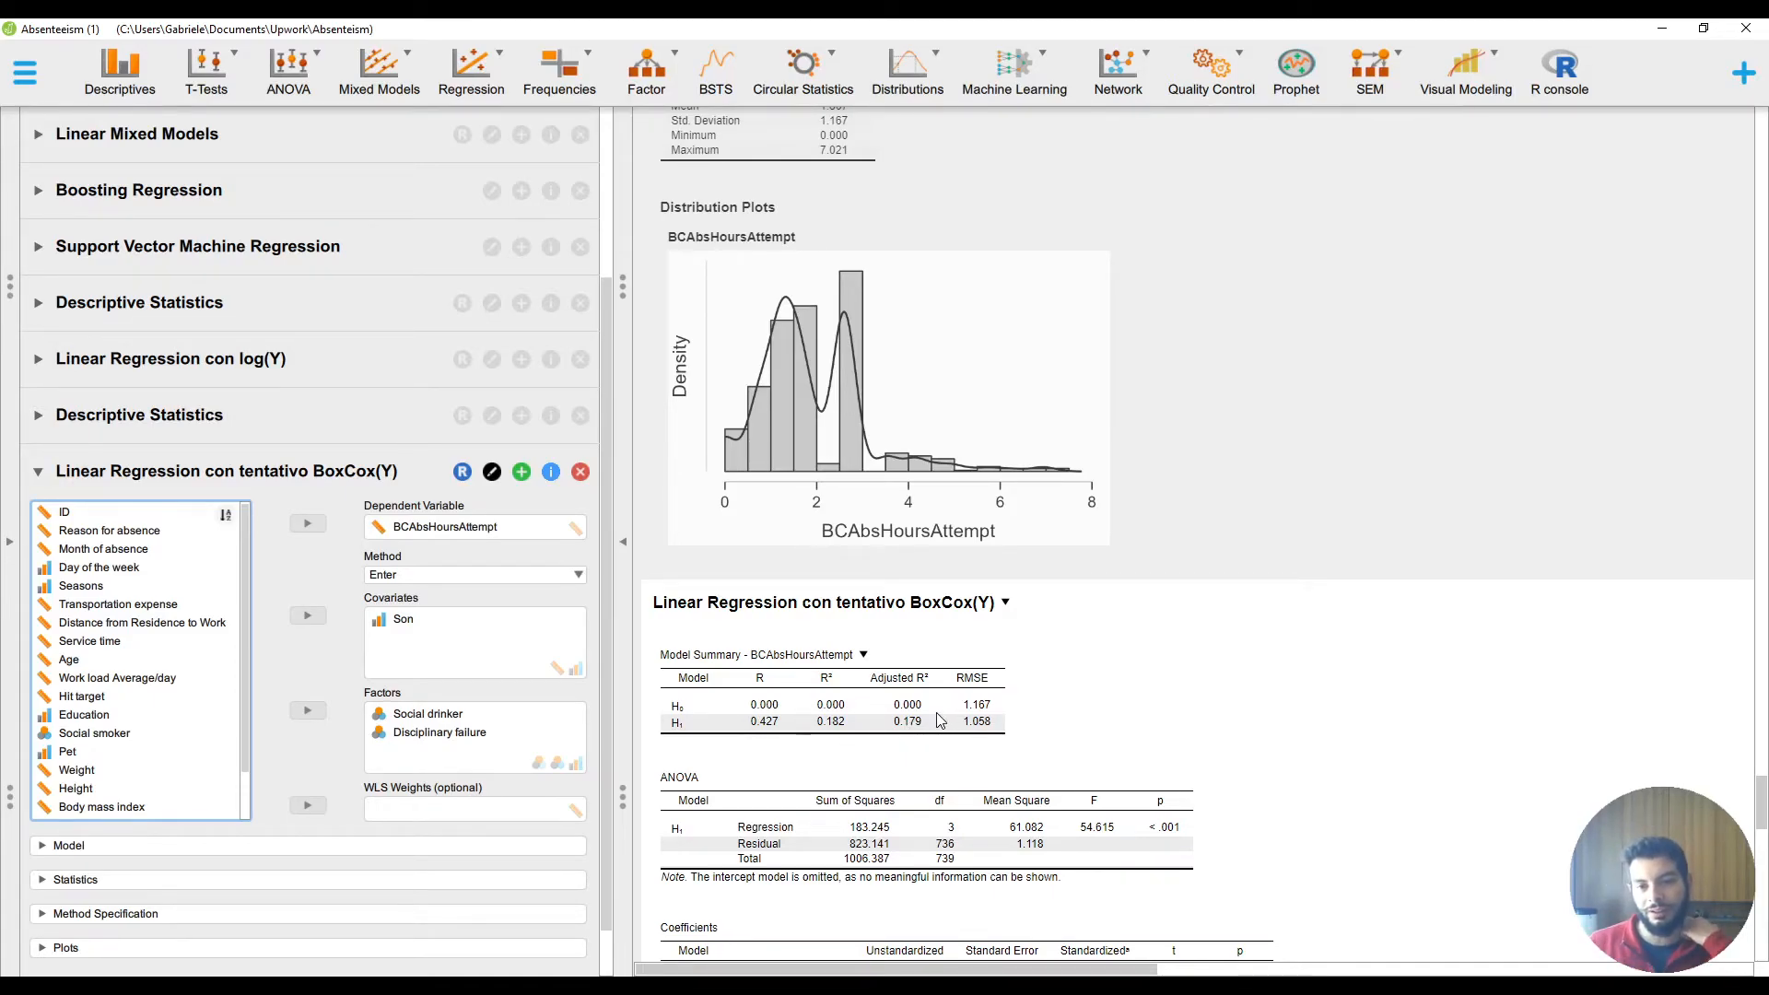
{"action": "scroll", "coordinate": [1761, 811], "scroll_direction": "up", "scroll_amount": 1}
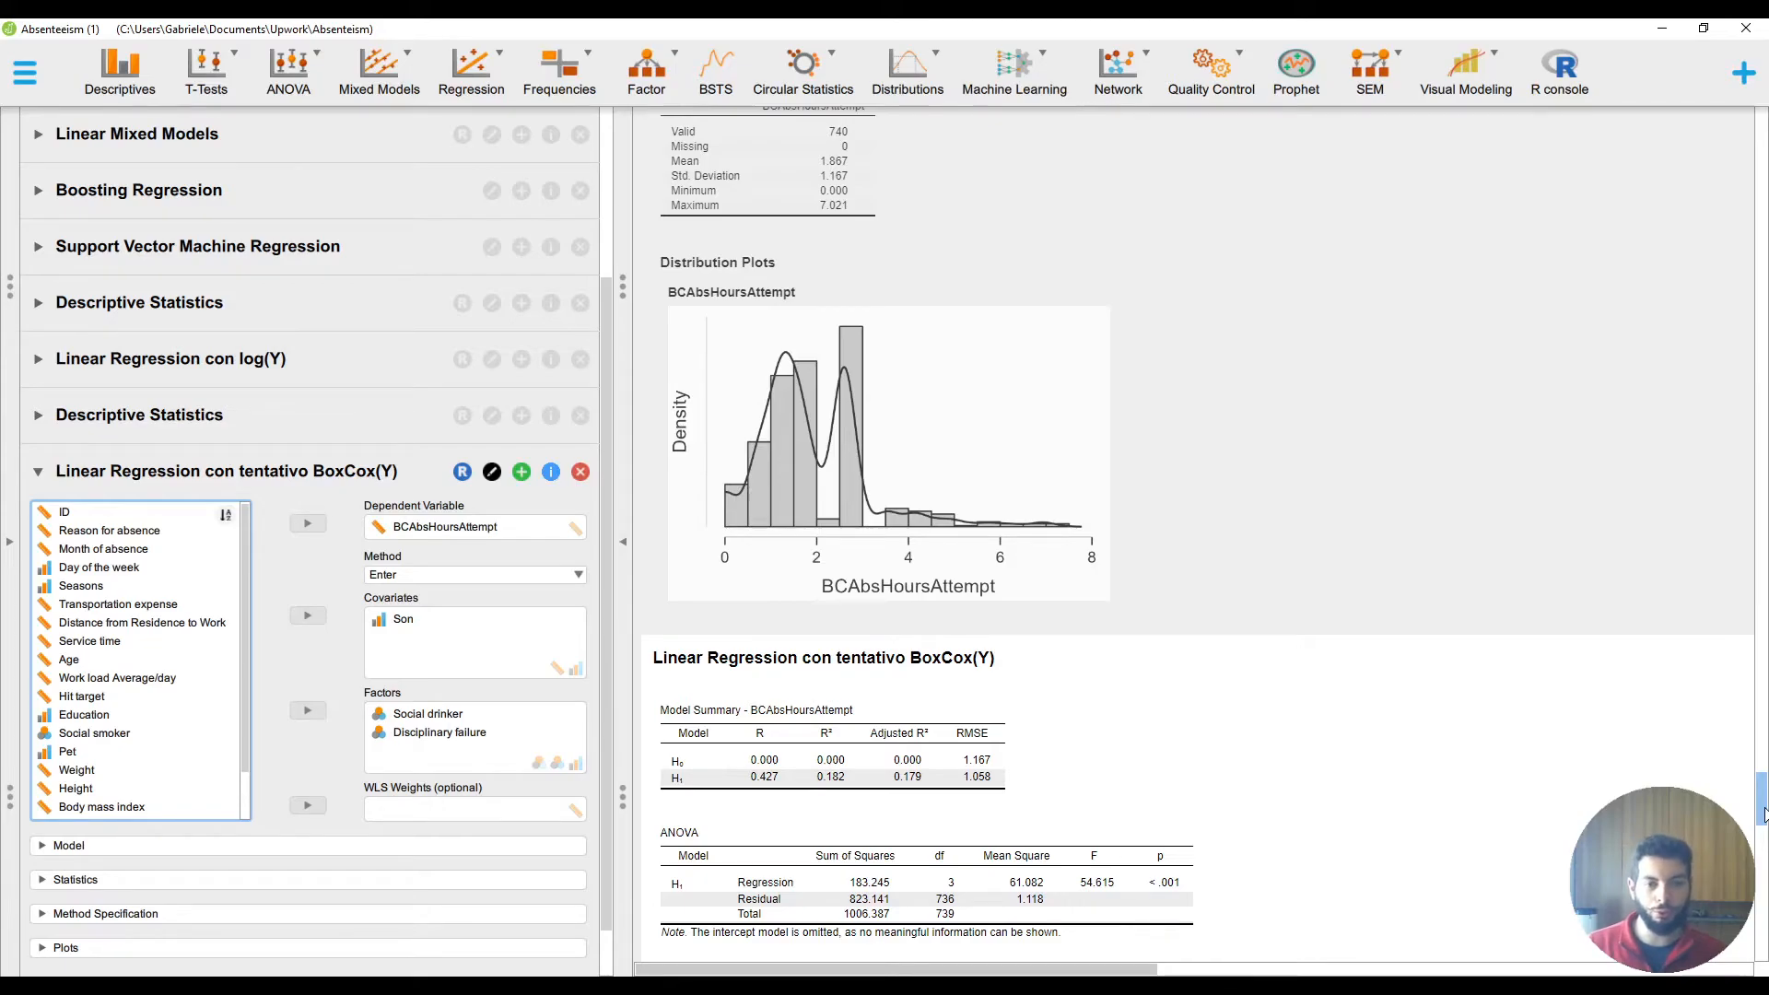
{"action": "left_click_drag", "start_coordinate": [1764, 815], "coordinate": [1738, 448]}
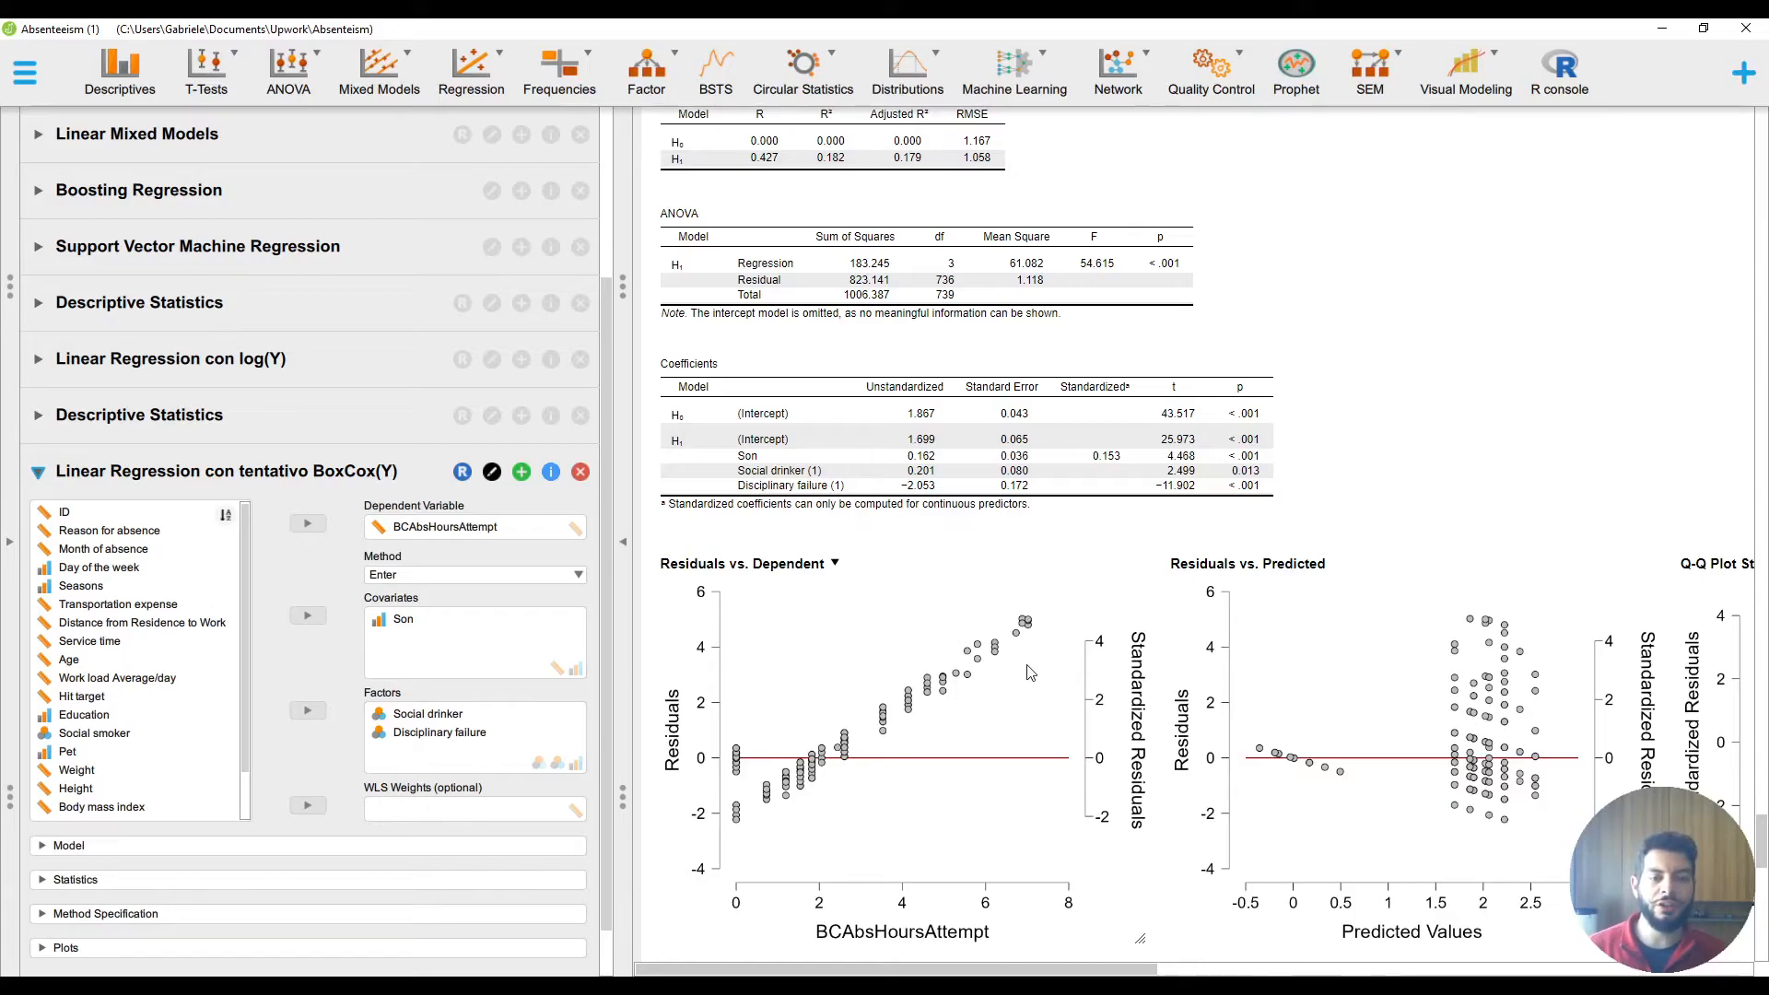
{"action": "scroll", "coordinate": [1067, 735], "scroll_direction": "up", "scroll_amount": 4}
{"action": "scroll", "coordinate": [1067, 734], "scroll_direction": "up", "scroll_amount": 2}
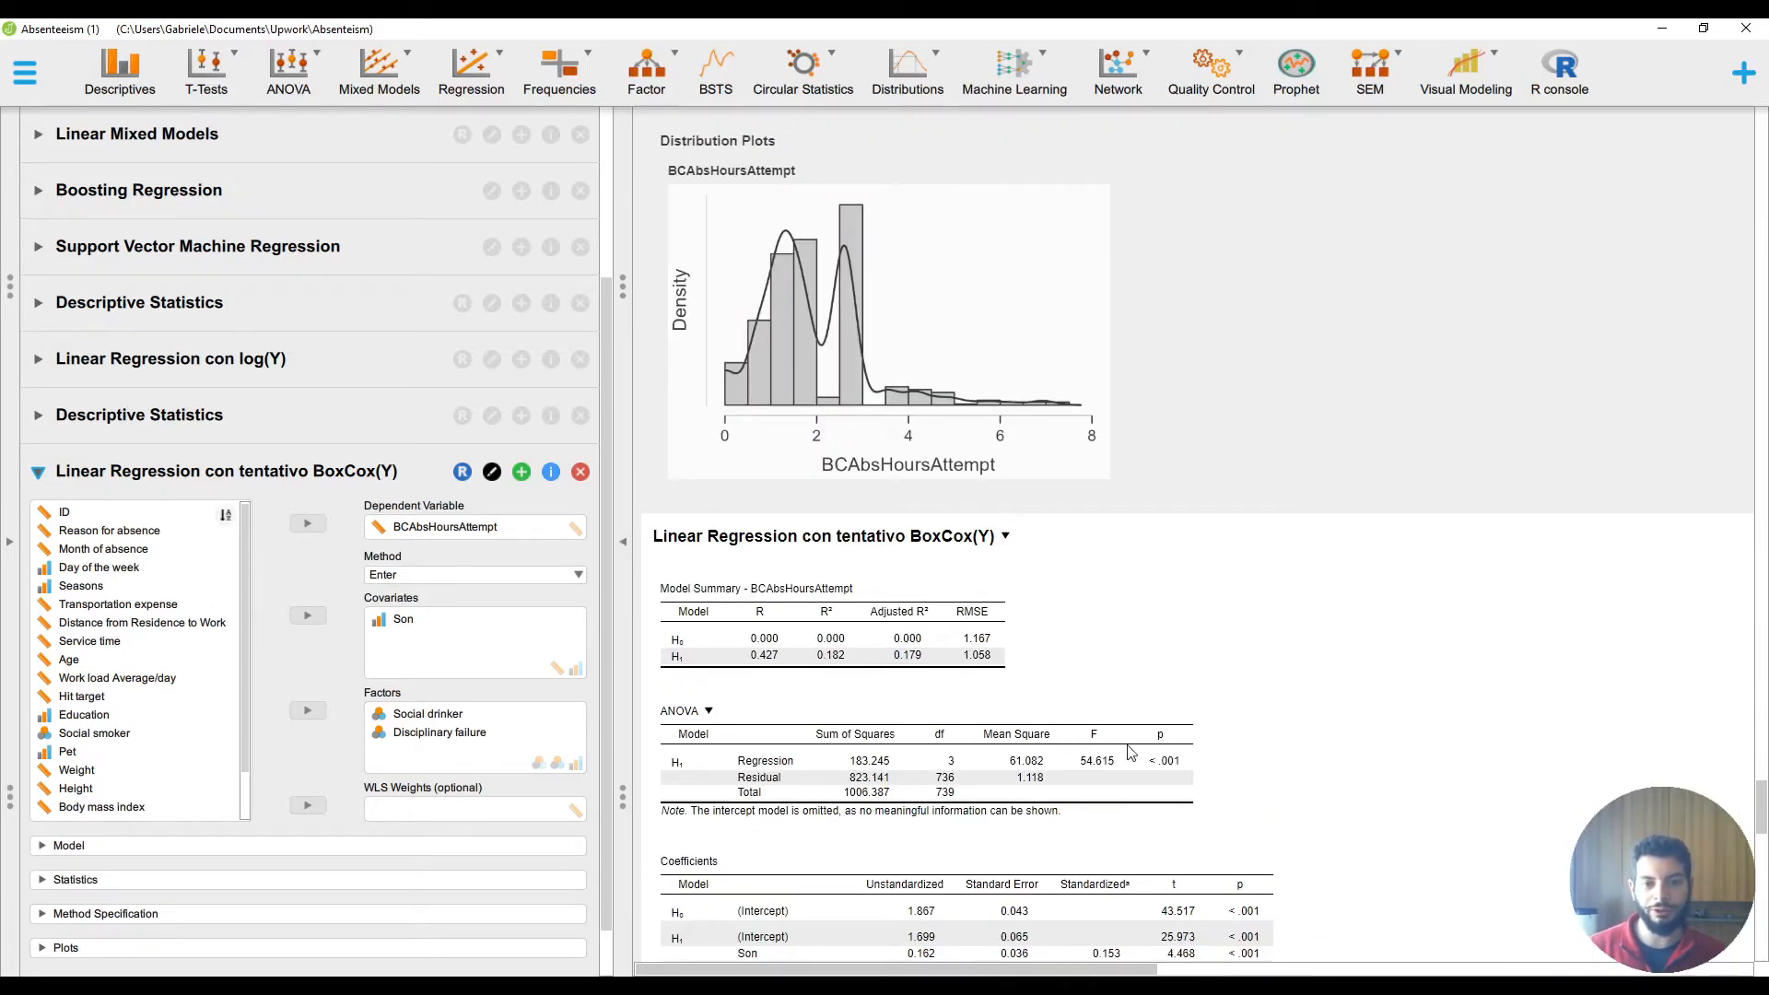
{"action": "scroll", "coordinate": [1159, 713], "scroll_direction": "down", "scroll_amount": 6}
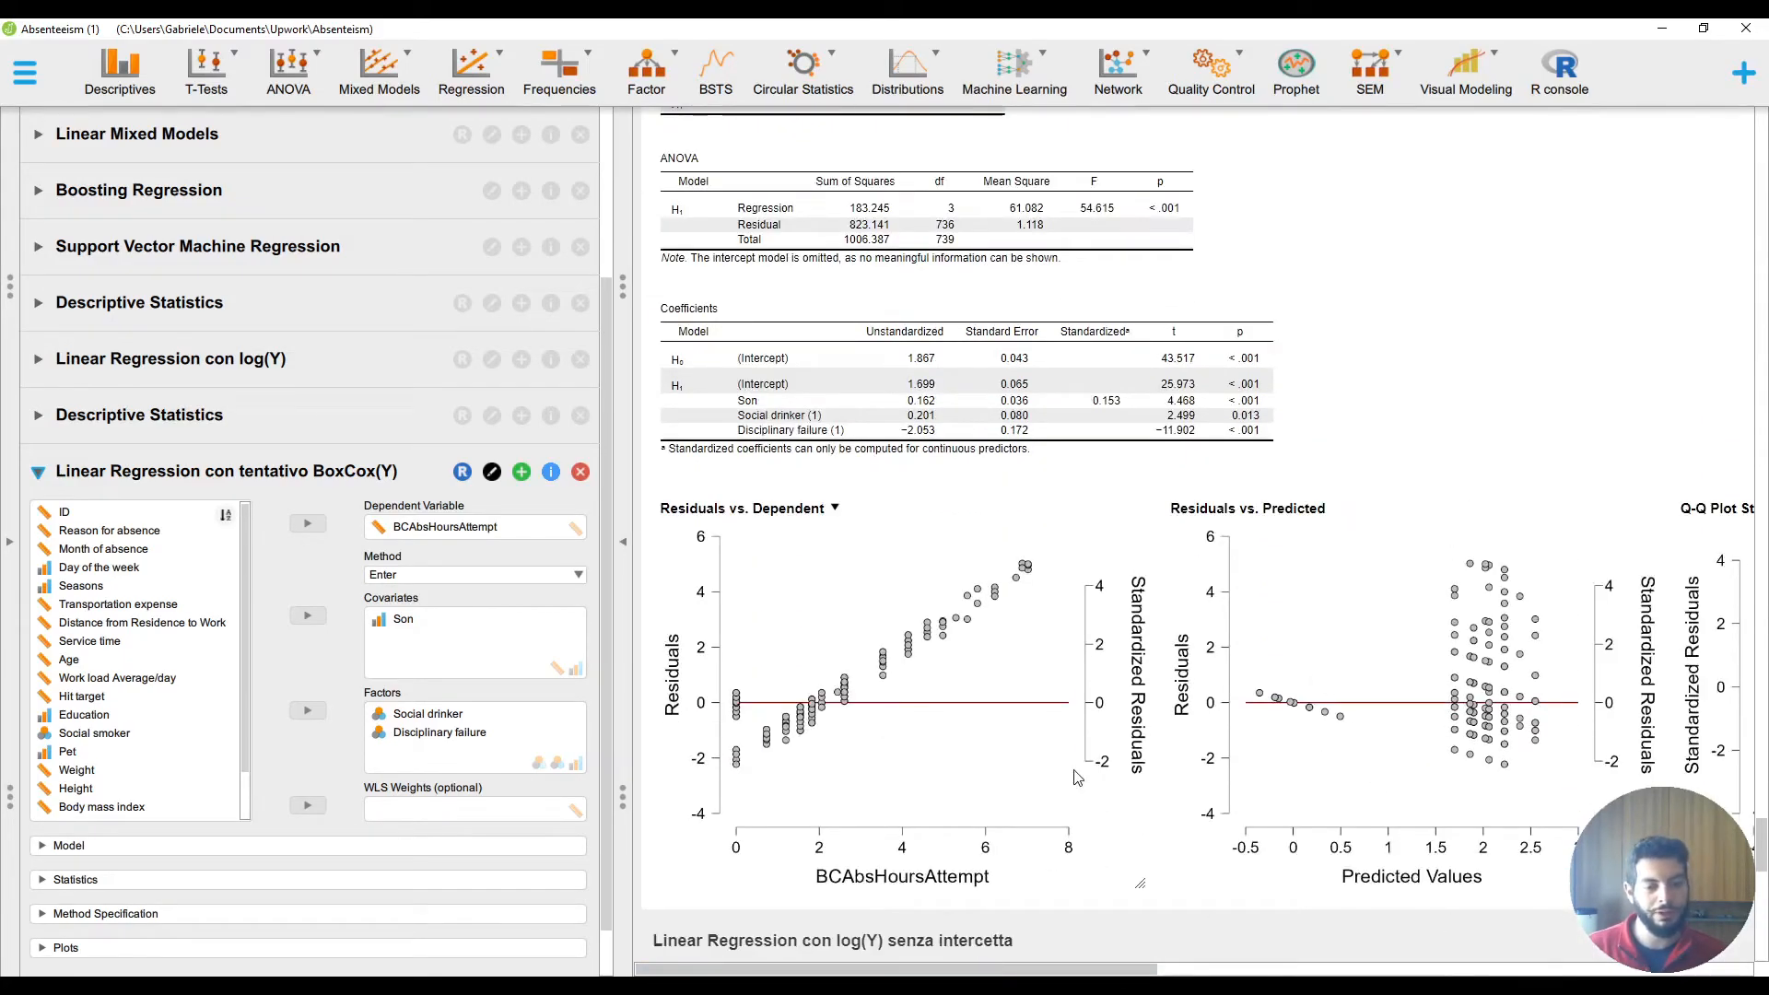
{"action": "scroll", "coordinate": [826, 549], "scroll_direction": "up", "scroll_amount": 2}
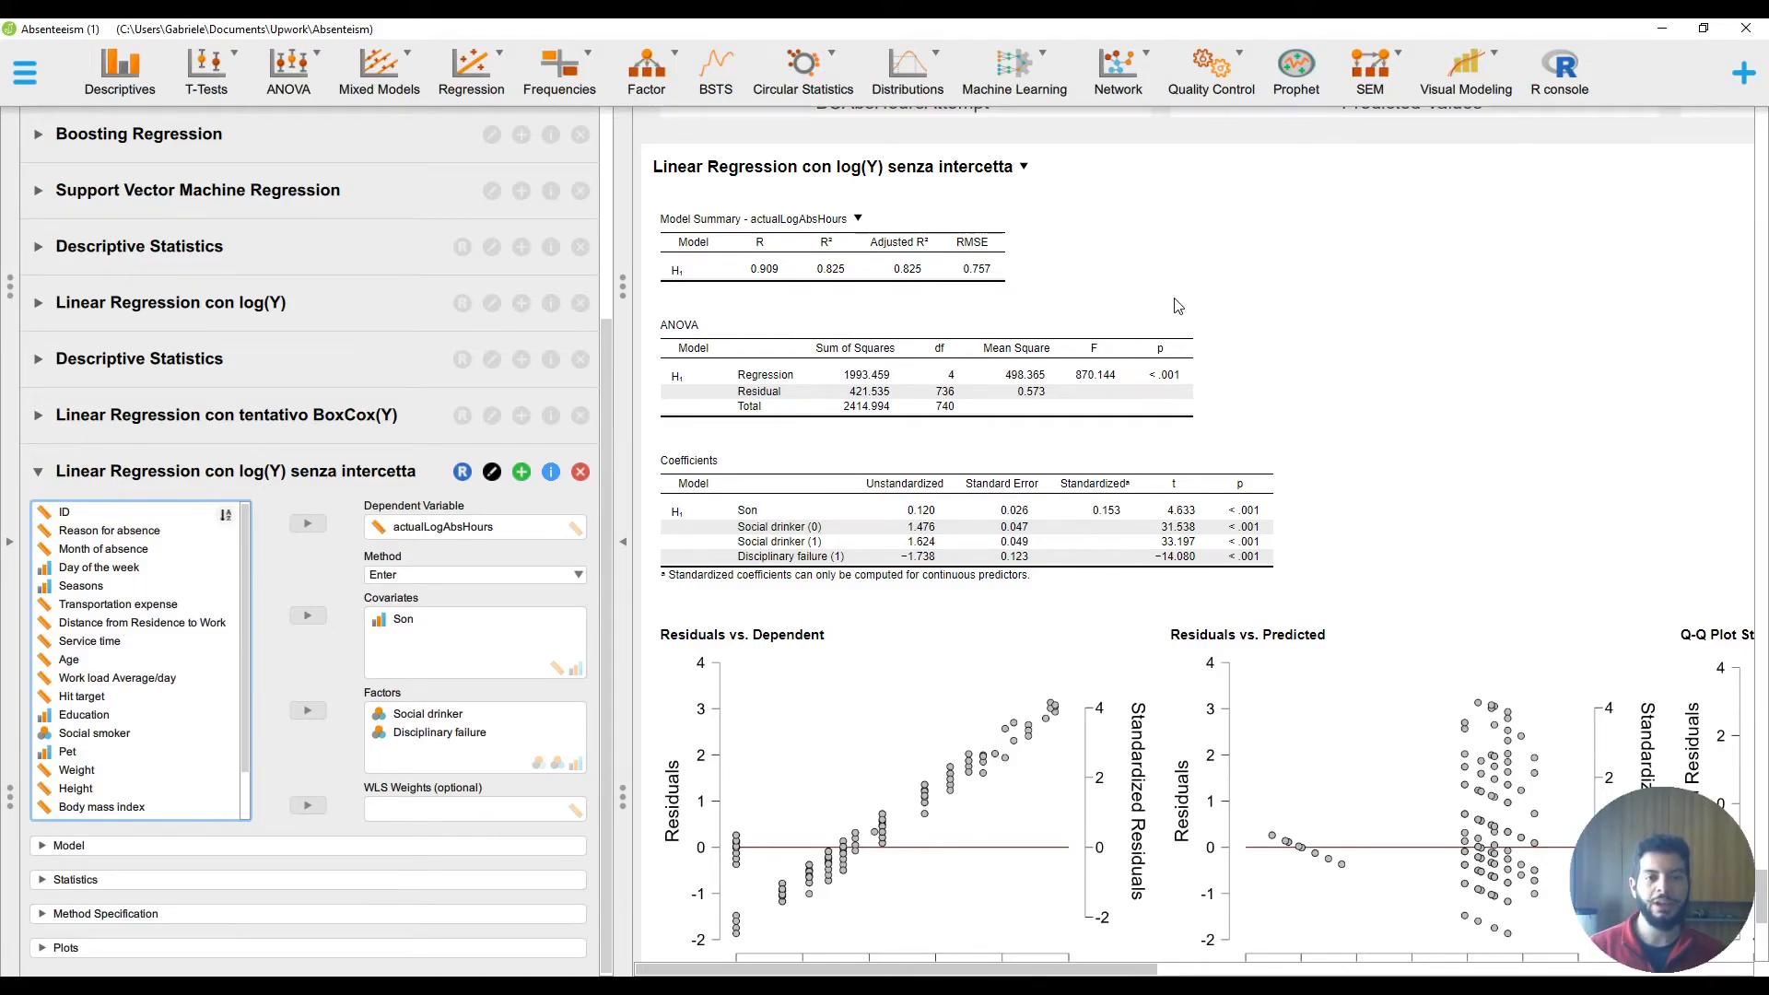
Examine the tables and residual plots of Linear Regression con log(Y) senza intercetta
{"action": "scroll", "coordinate": [1255, 282], "scroll_direction": "down", "scroll_amount": 1}
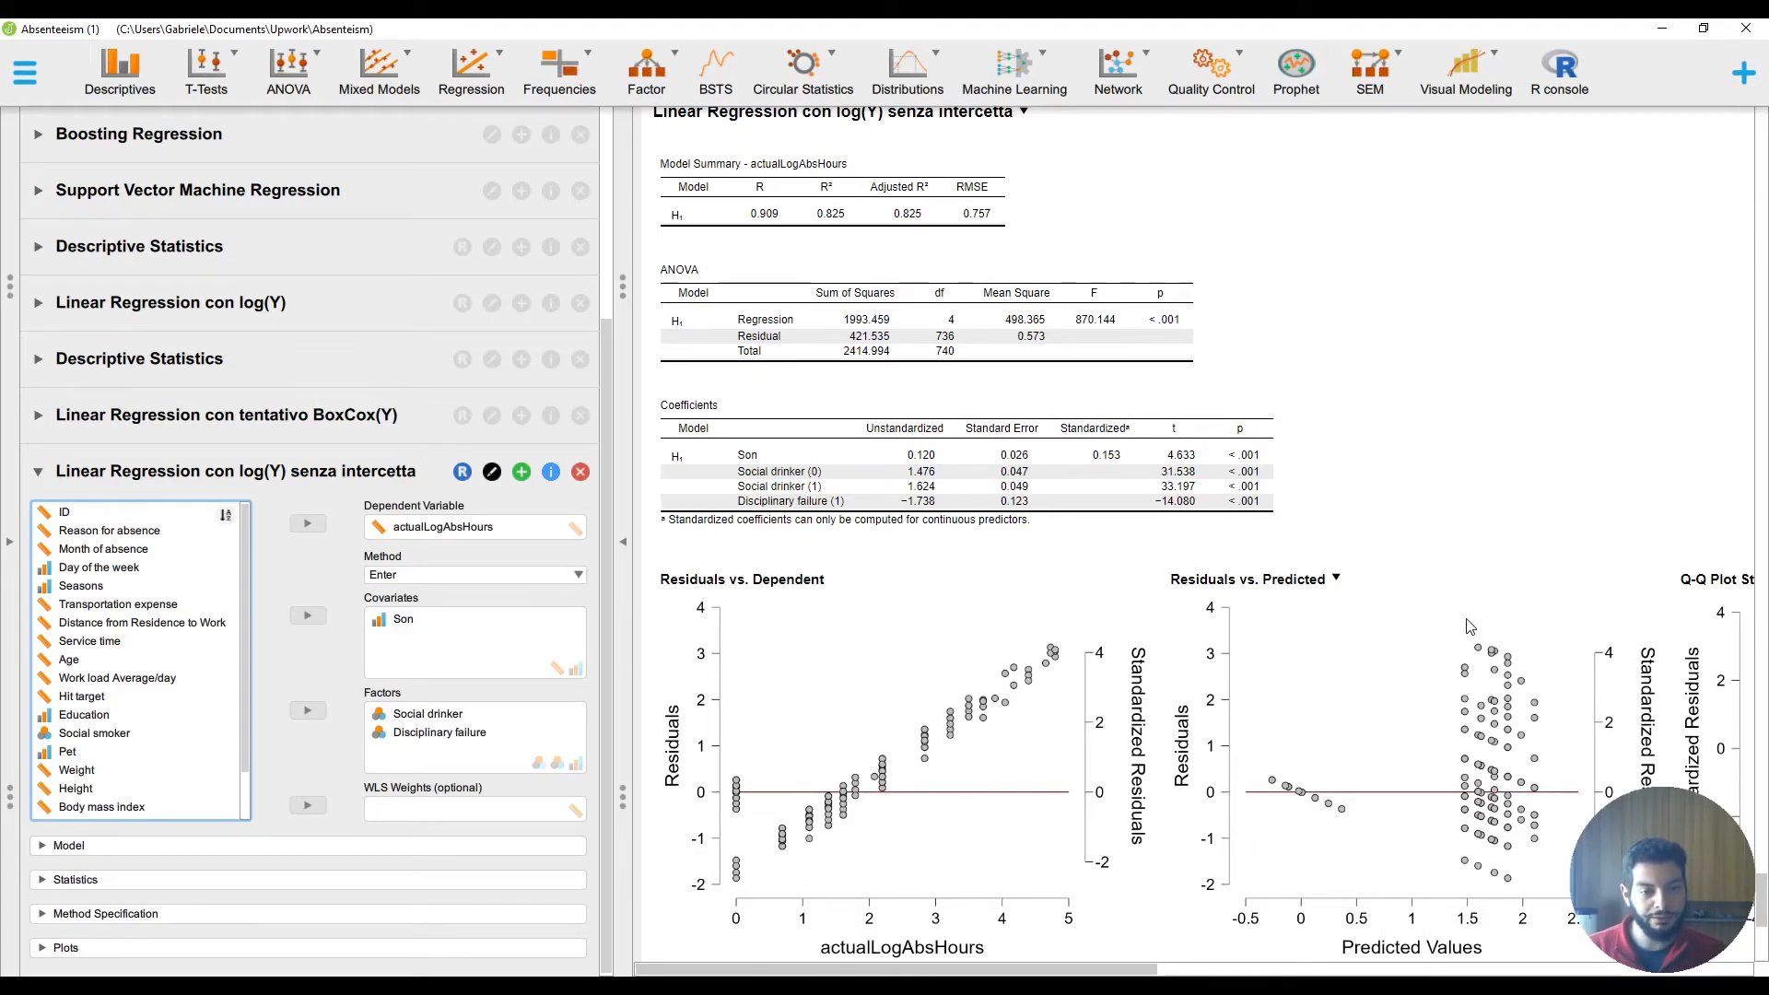
{"action": "scroll", "coordinate": [1623, 774], "scroll_direction": "right", "scroll_amount": 5}
{"action": "scroll", "coordinate": [1287, 960], "scroll_direction": "left", "scroll_amount": 5}
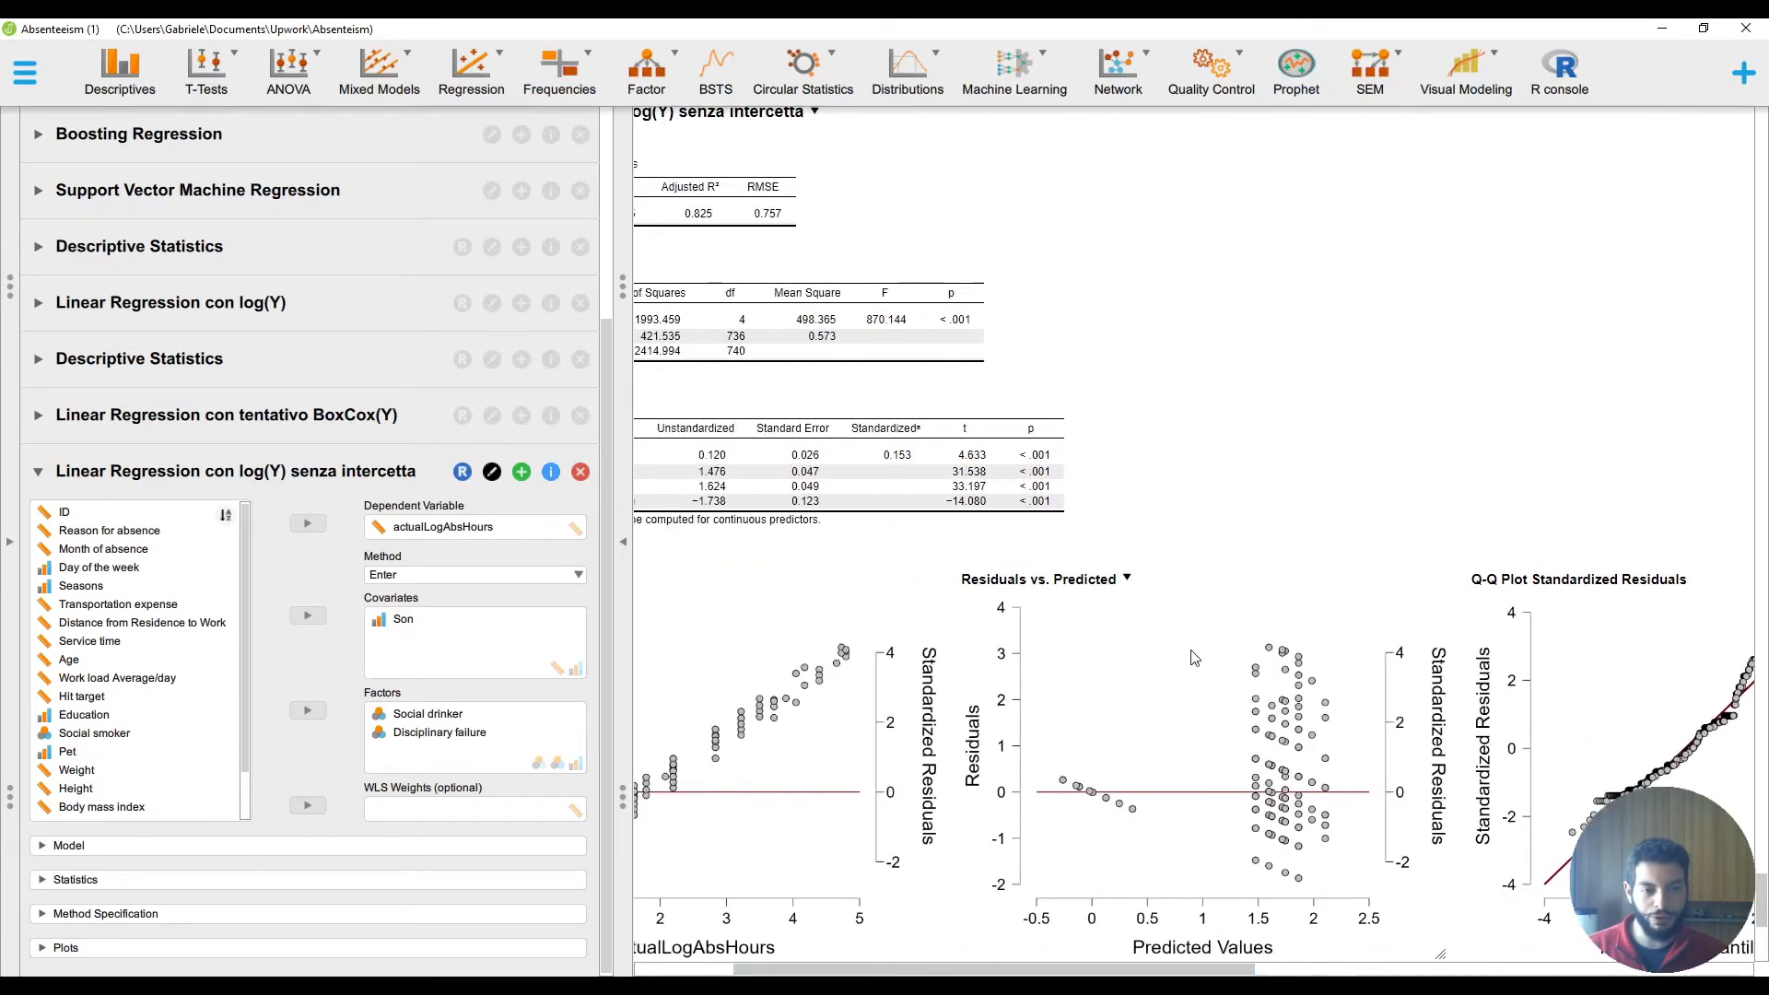
{"action": "scroll", "coordinate": [1223, 974], "scroll_direction": "left", "scroll_amount": 3}
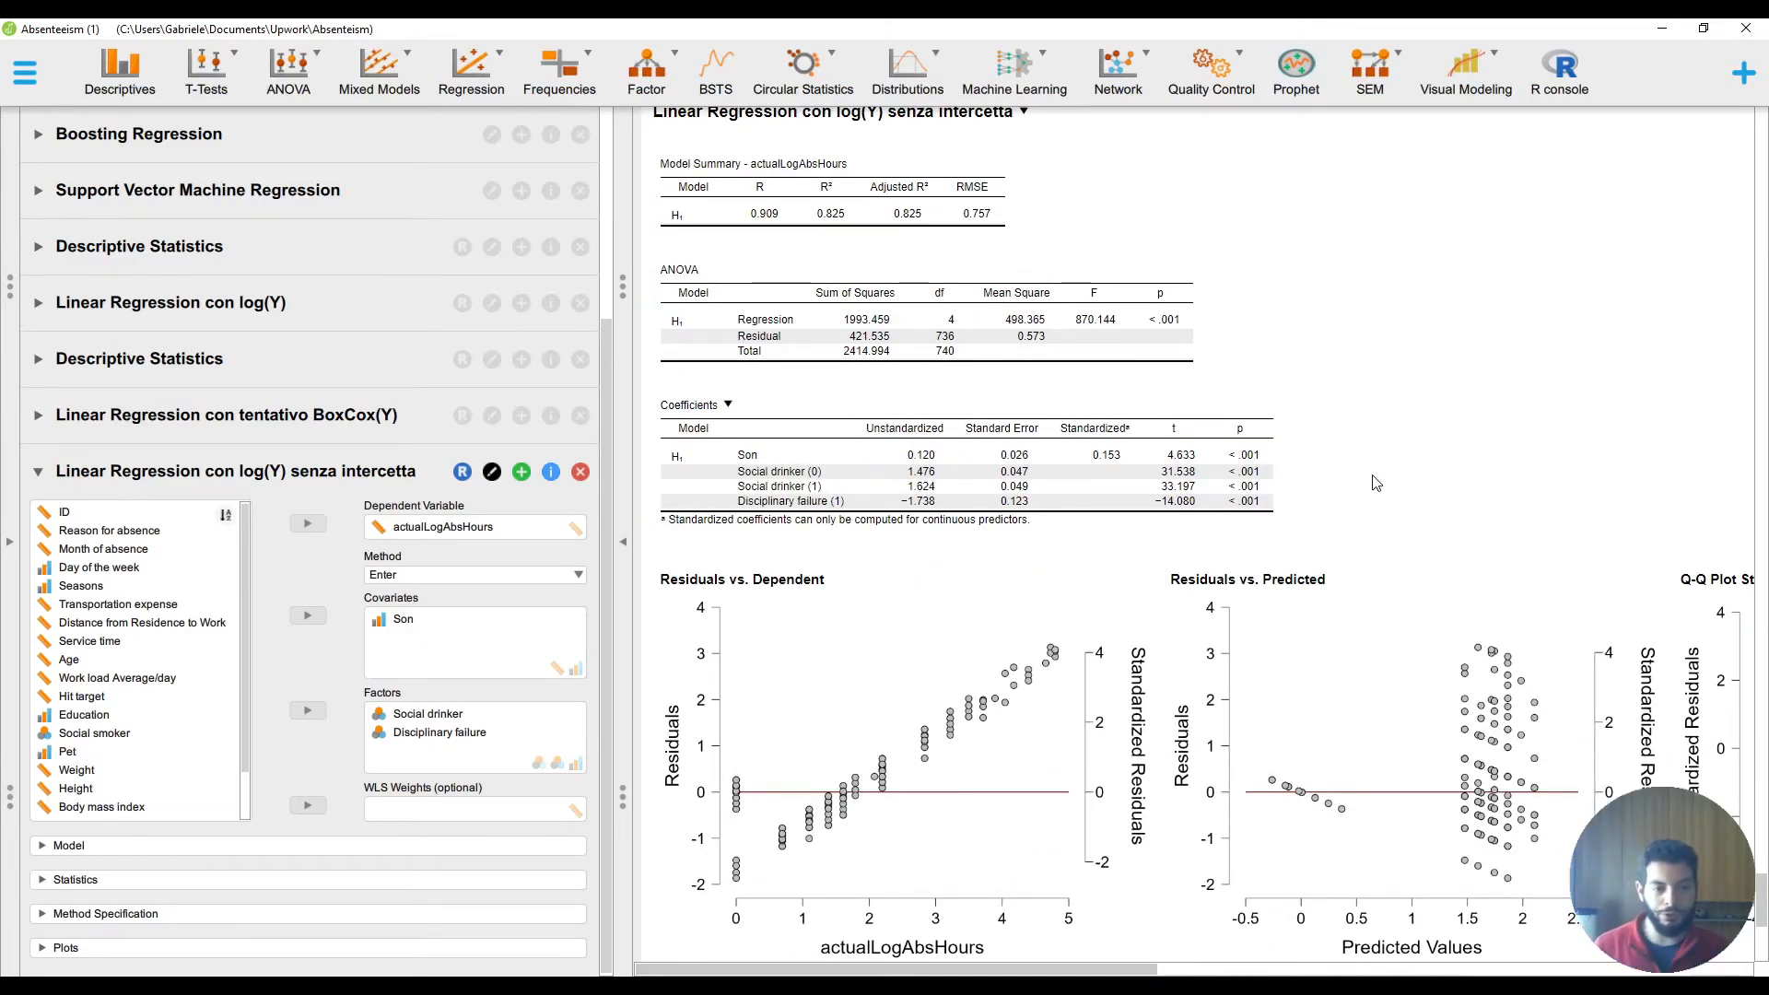
{"action": "scroll", "coordinate": [1376, 484], "scroll_direction": "up", "scroll_amount": 6}
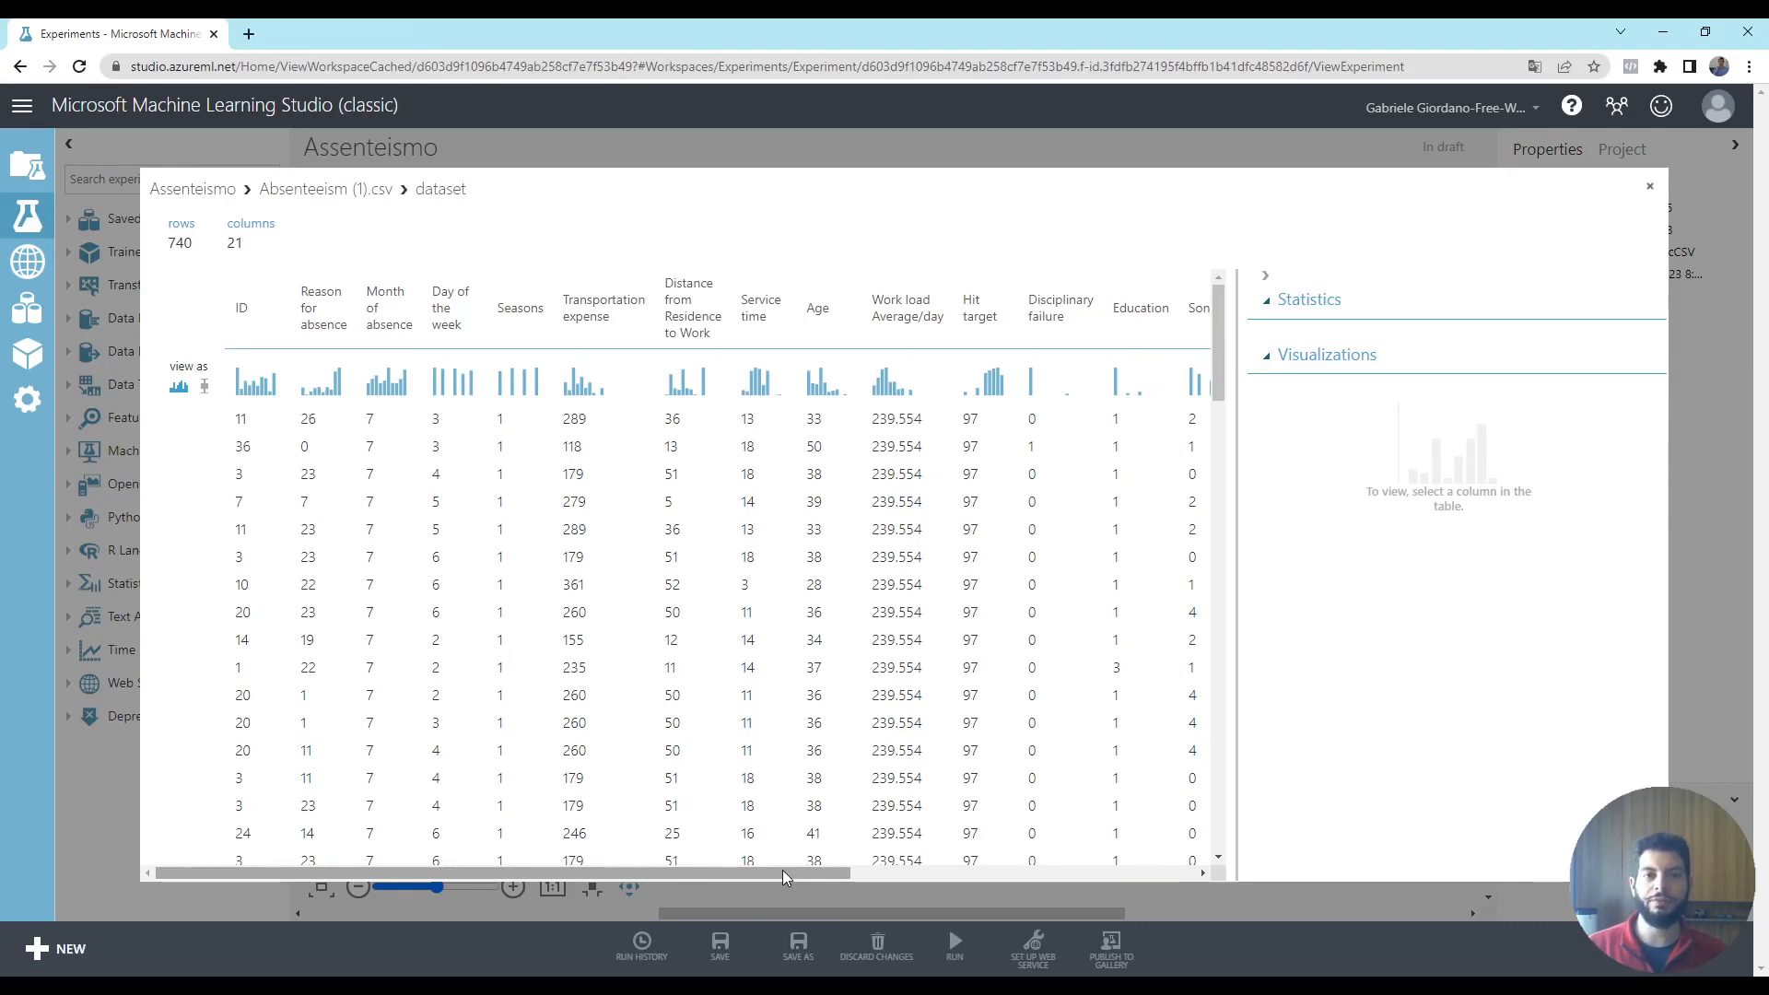
In Machine Learning Studio, highlight the dataset's column headers from Reason for absence through Absenteeism time in hours
{"action": "double_click", "coordinate": [318, 291]}
{"action": "left_click_drag", "start_coordinate": [388, 298], "coordinate": [1000, 336]}
{"action": "left_click_drag", "start_coordinate": [834, 873], "coordinate": [1190, 880]}
{"action": "left_click_drag", "start_coordinate": [1158, 334], "coordinate": [296, 405]}
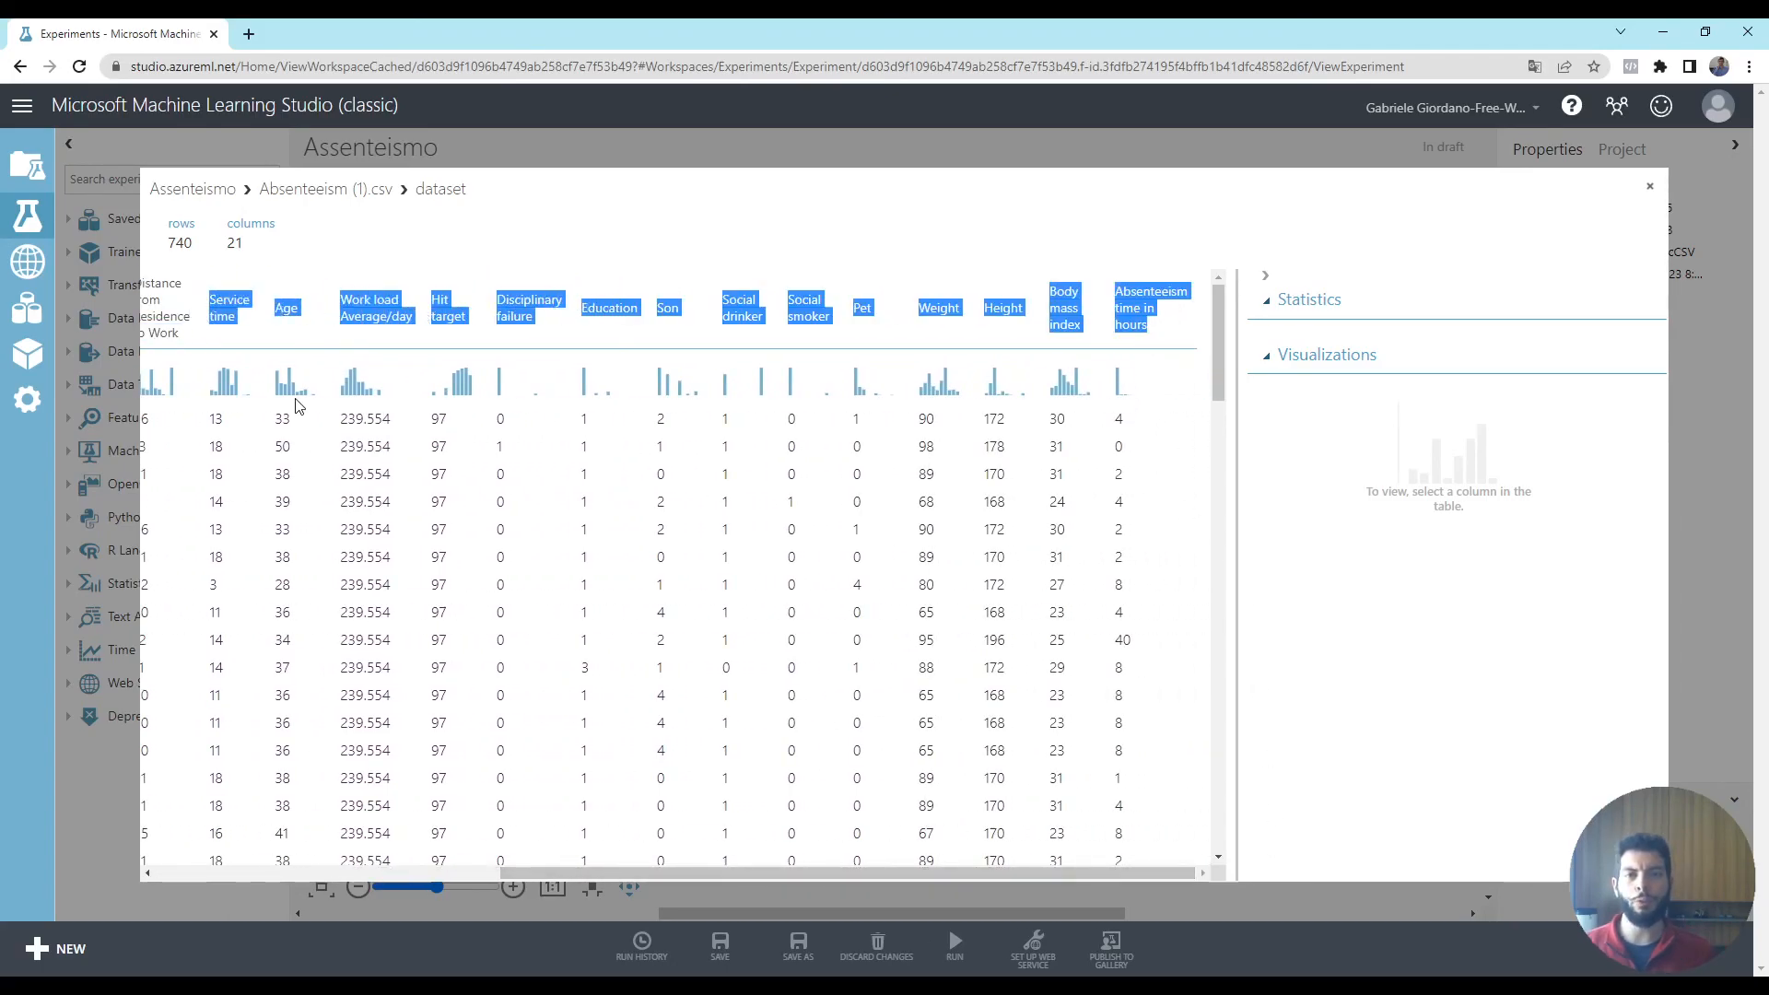